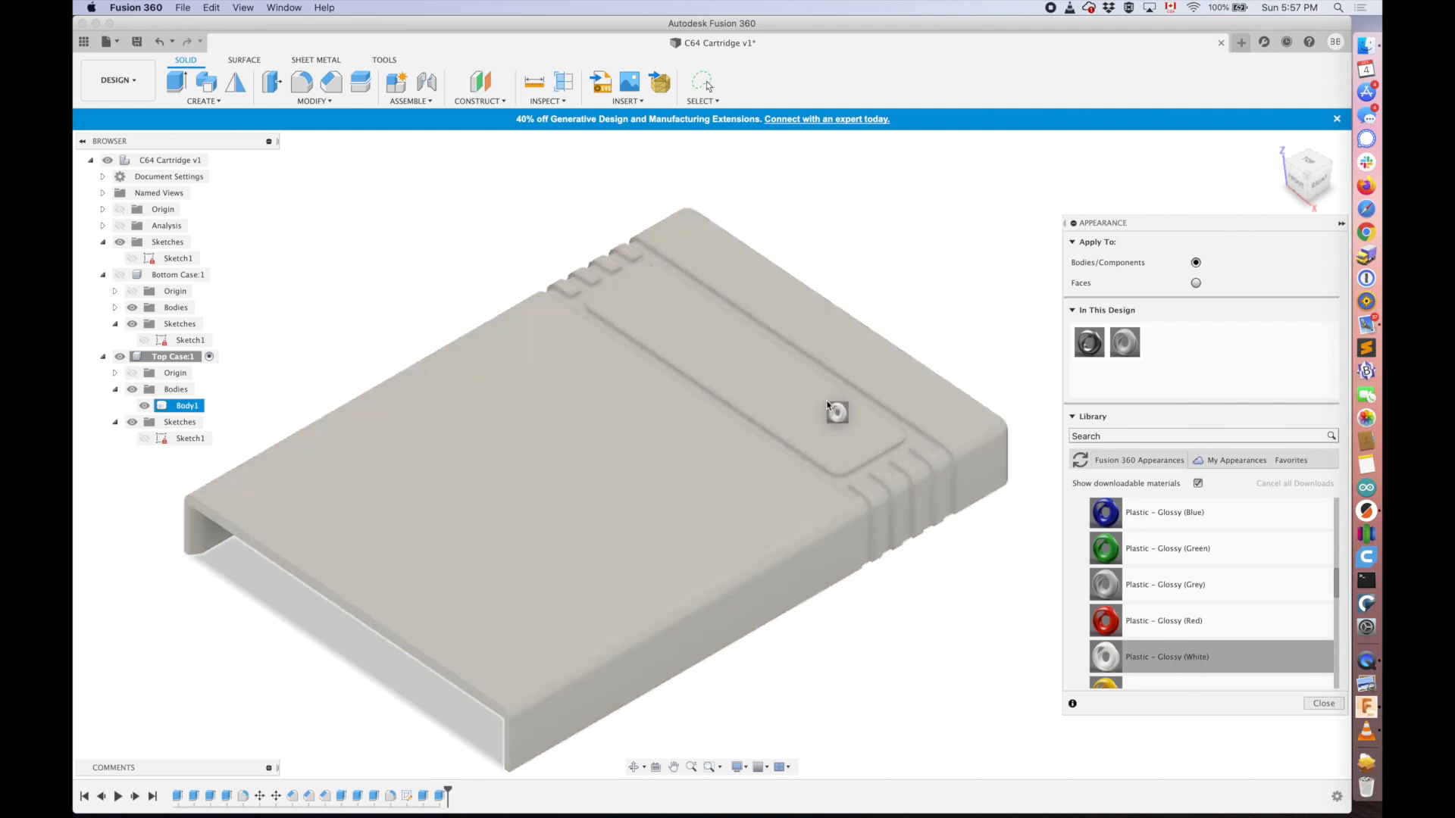
- Apply the Plastic - Glossy (White) appearance to the rounded rectangular label area on the top case
left_click_drag(1171, 656, 838, 432)
left_click(824, 420)
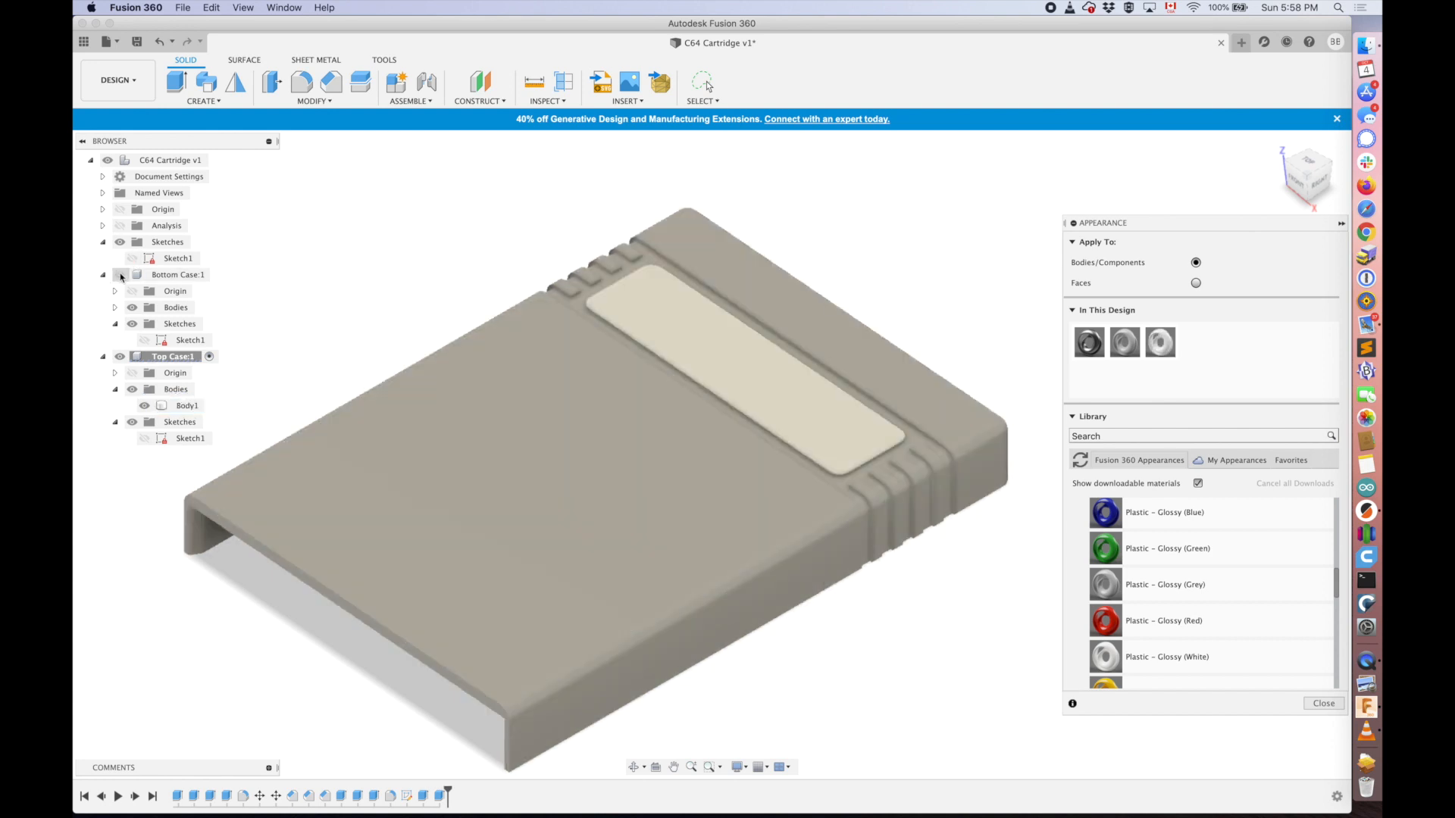
- Show the Bottom Case component and make it the active component
left_click(120, 274)
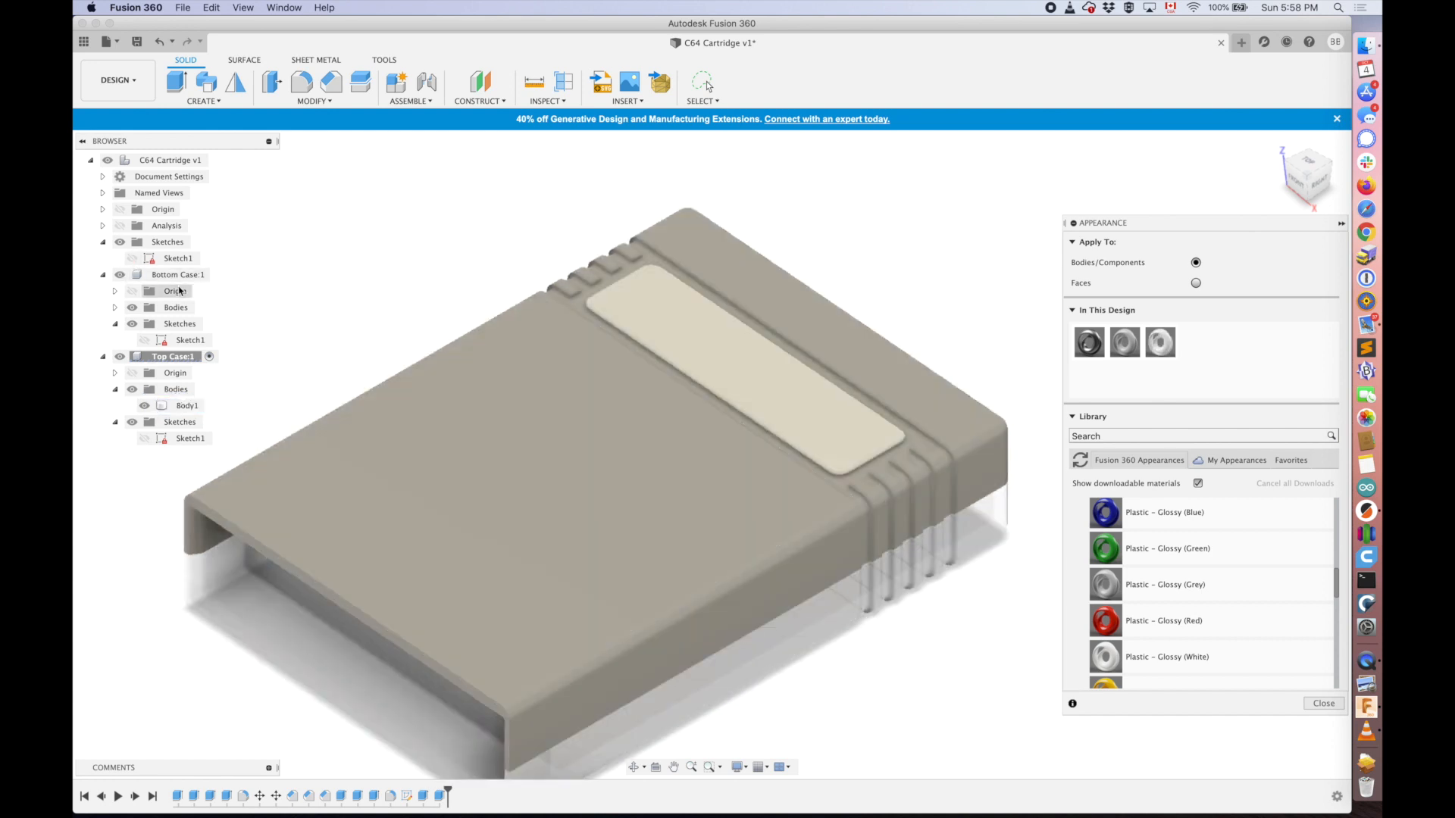
left_click(179, 275)
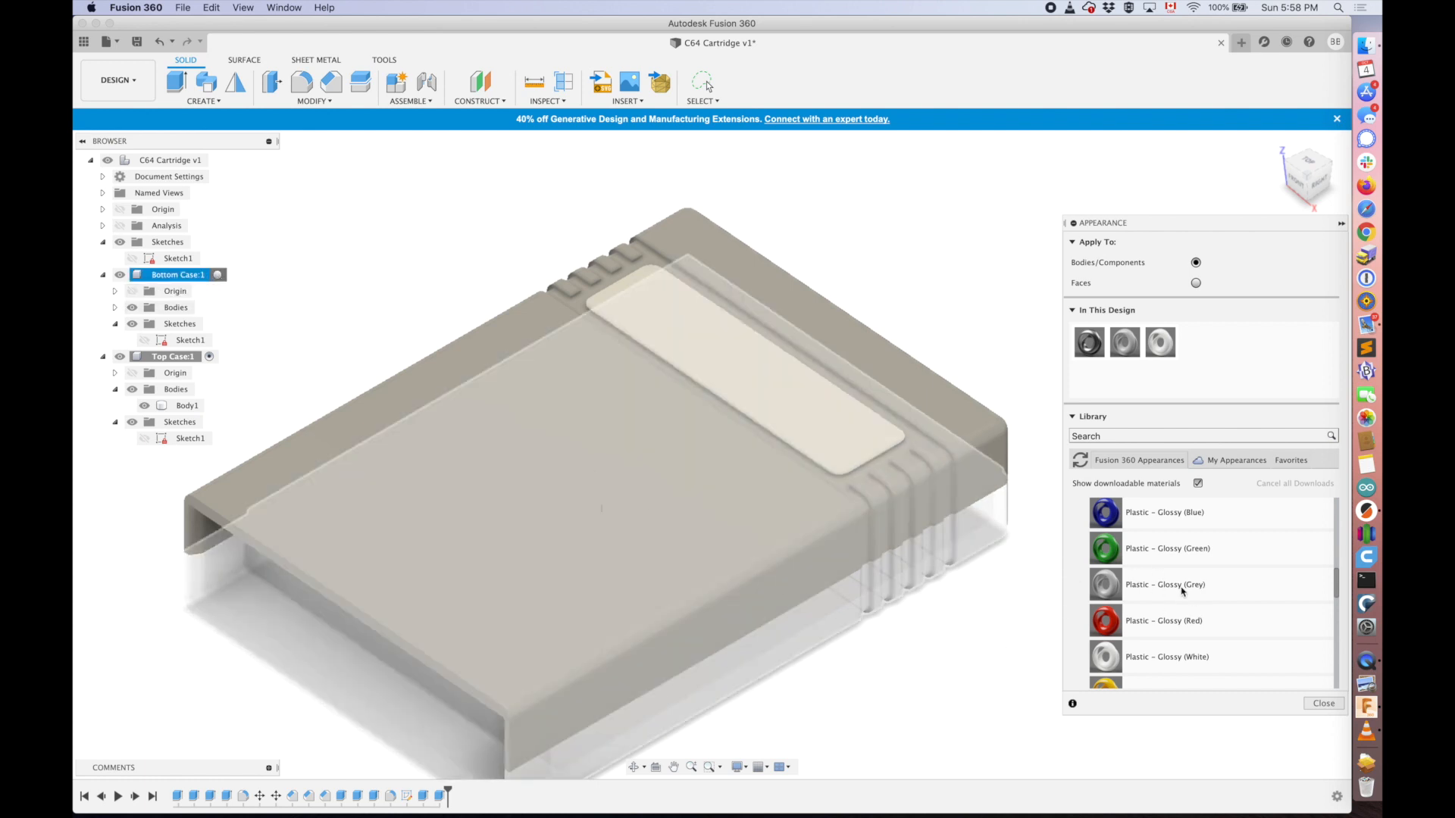
key("Escape")
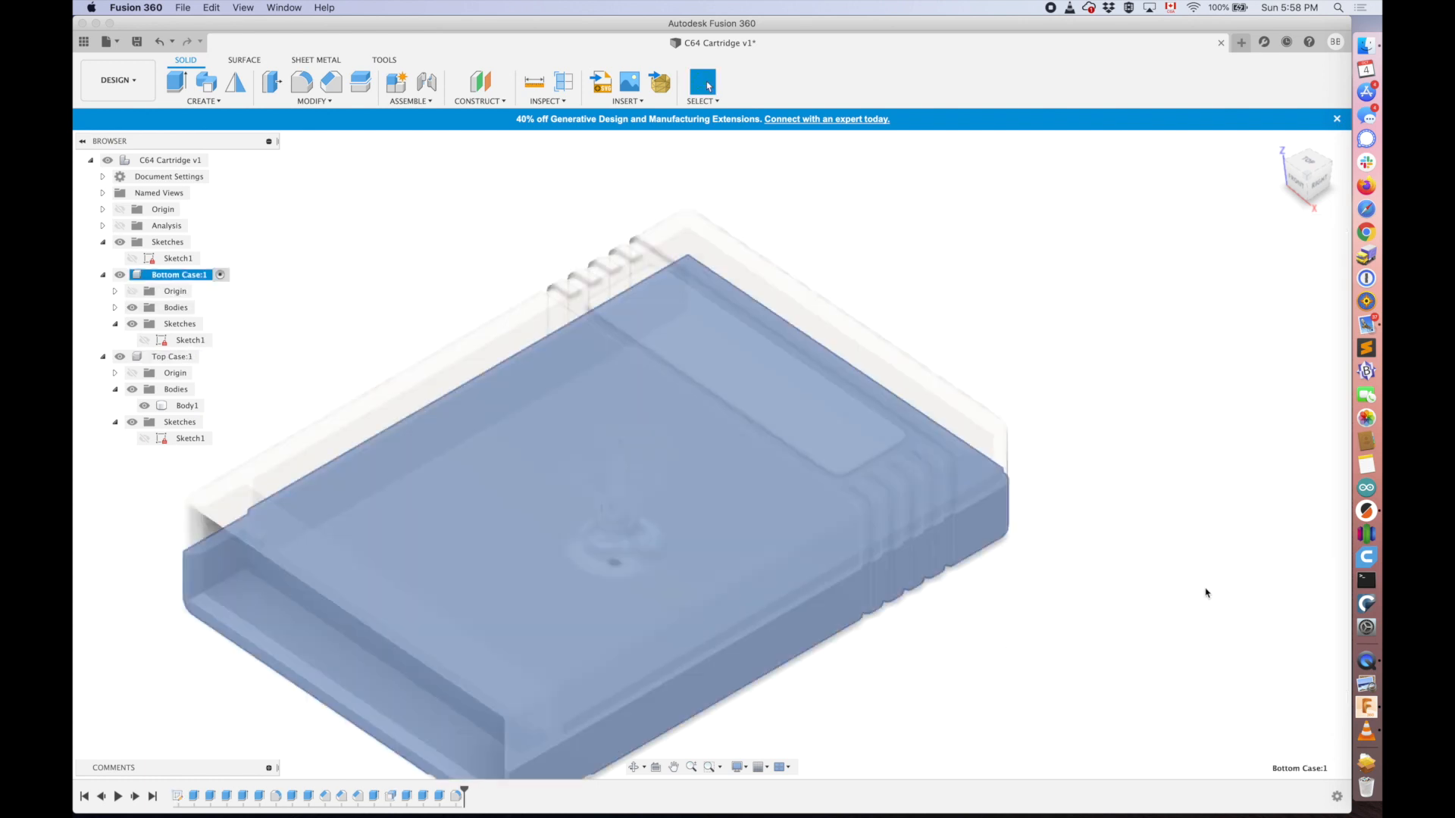
left_click(316, 101)
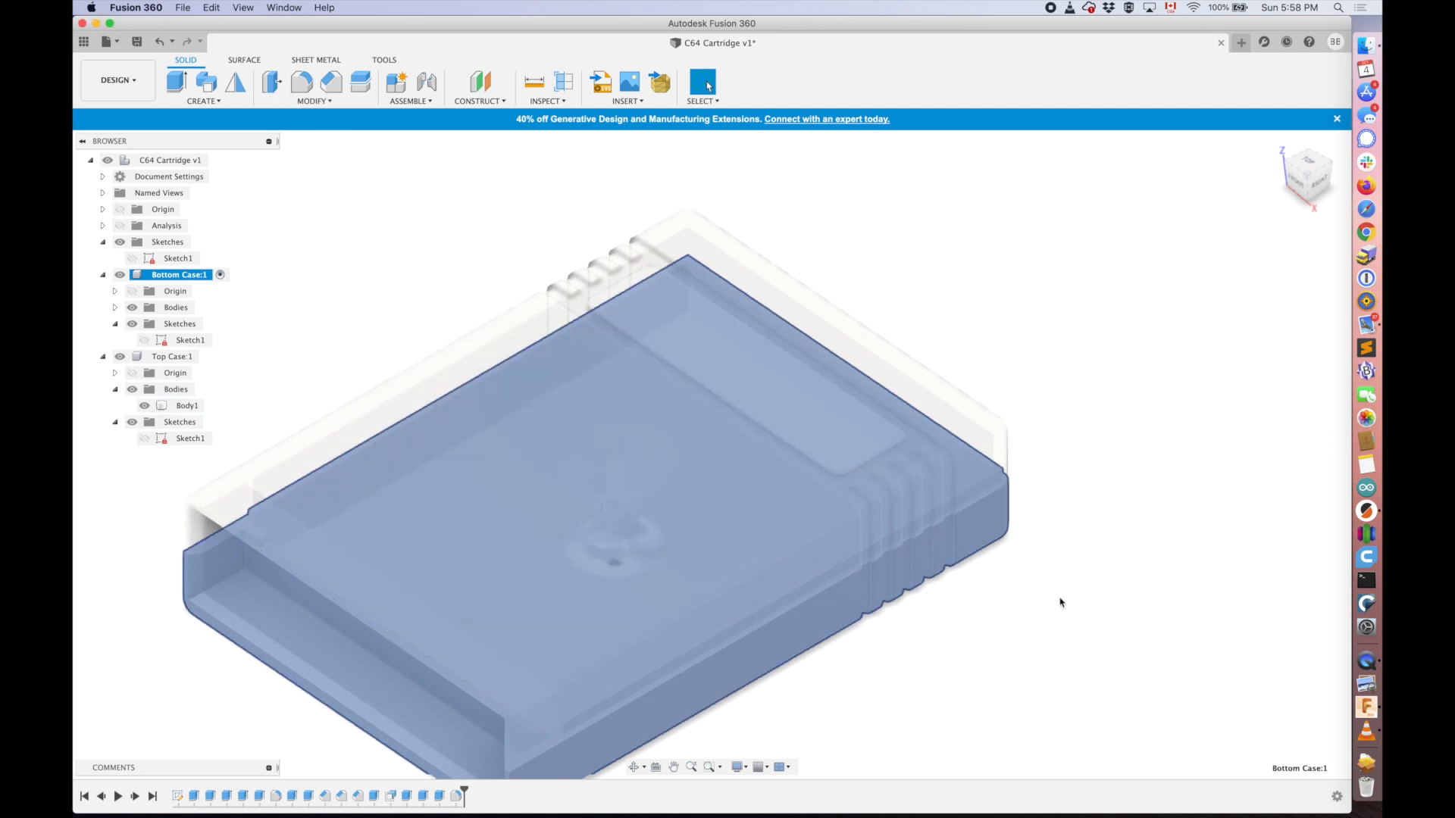
key("a")
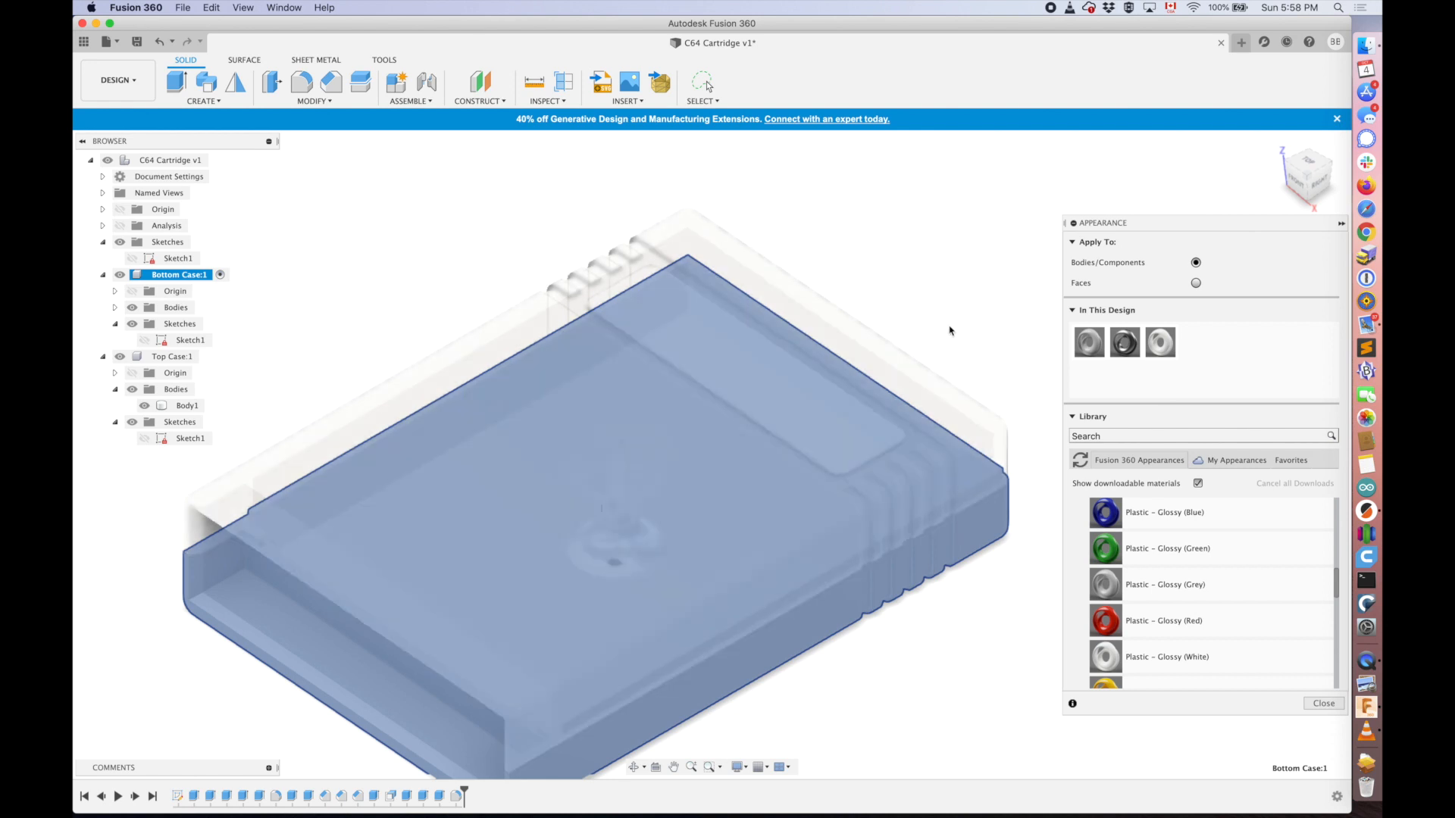
key("Escape")
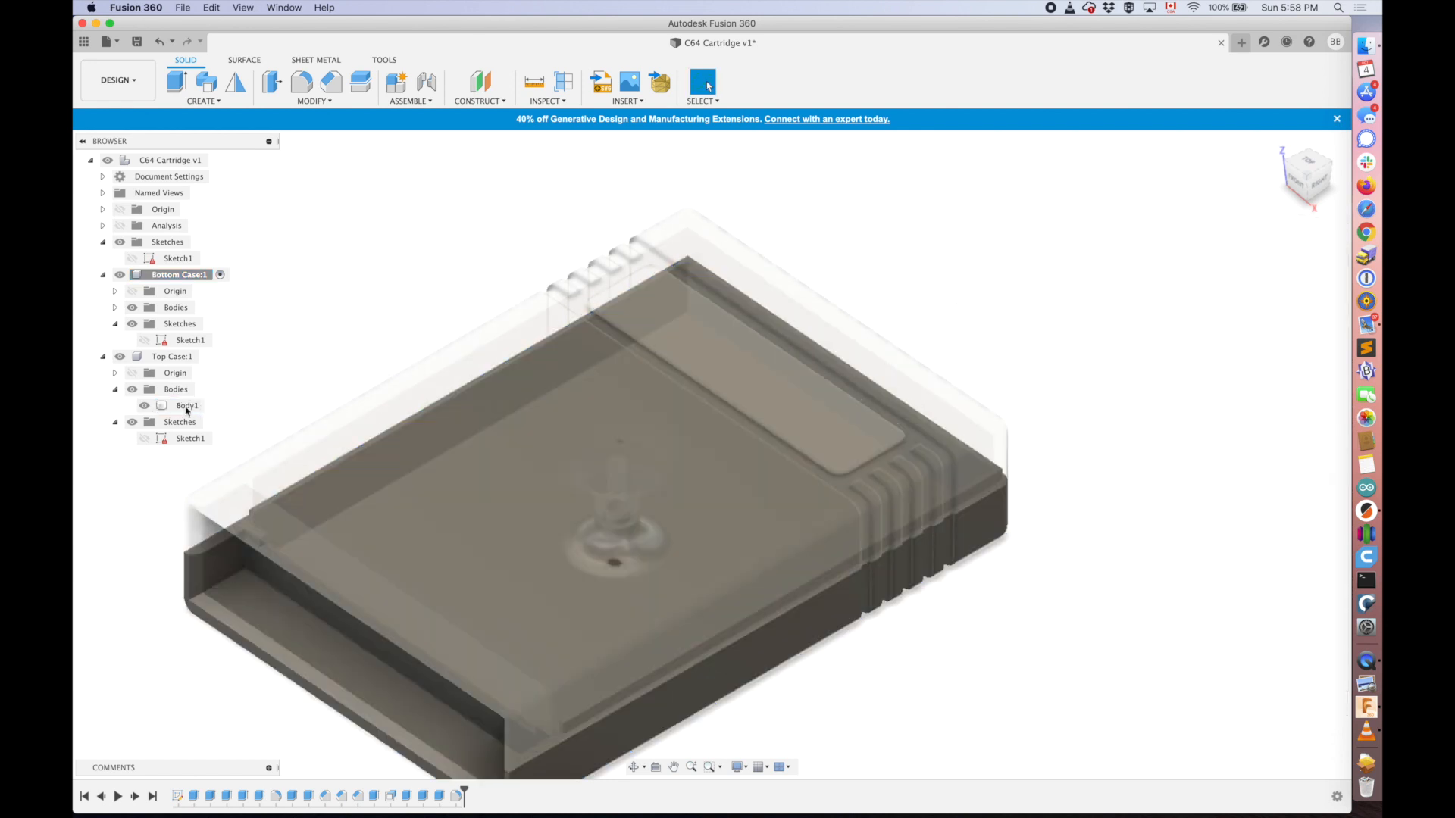
- Hide the top case's bodies and apply the grey plastic appearance already used in the design to the bottom case
left_click(131, 390)
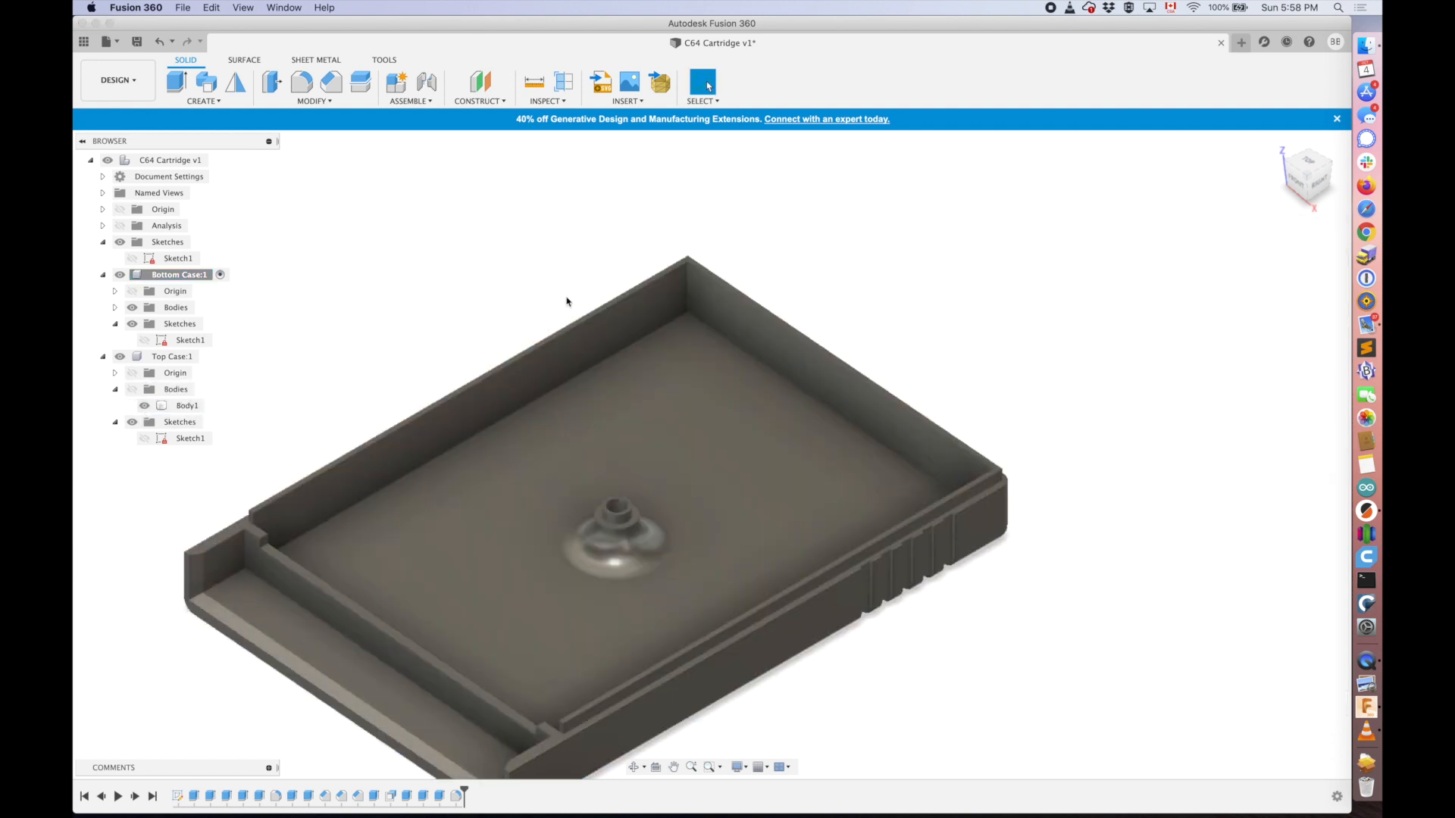
left_click(314, 100)
left_click(327, 351)
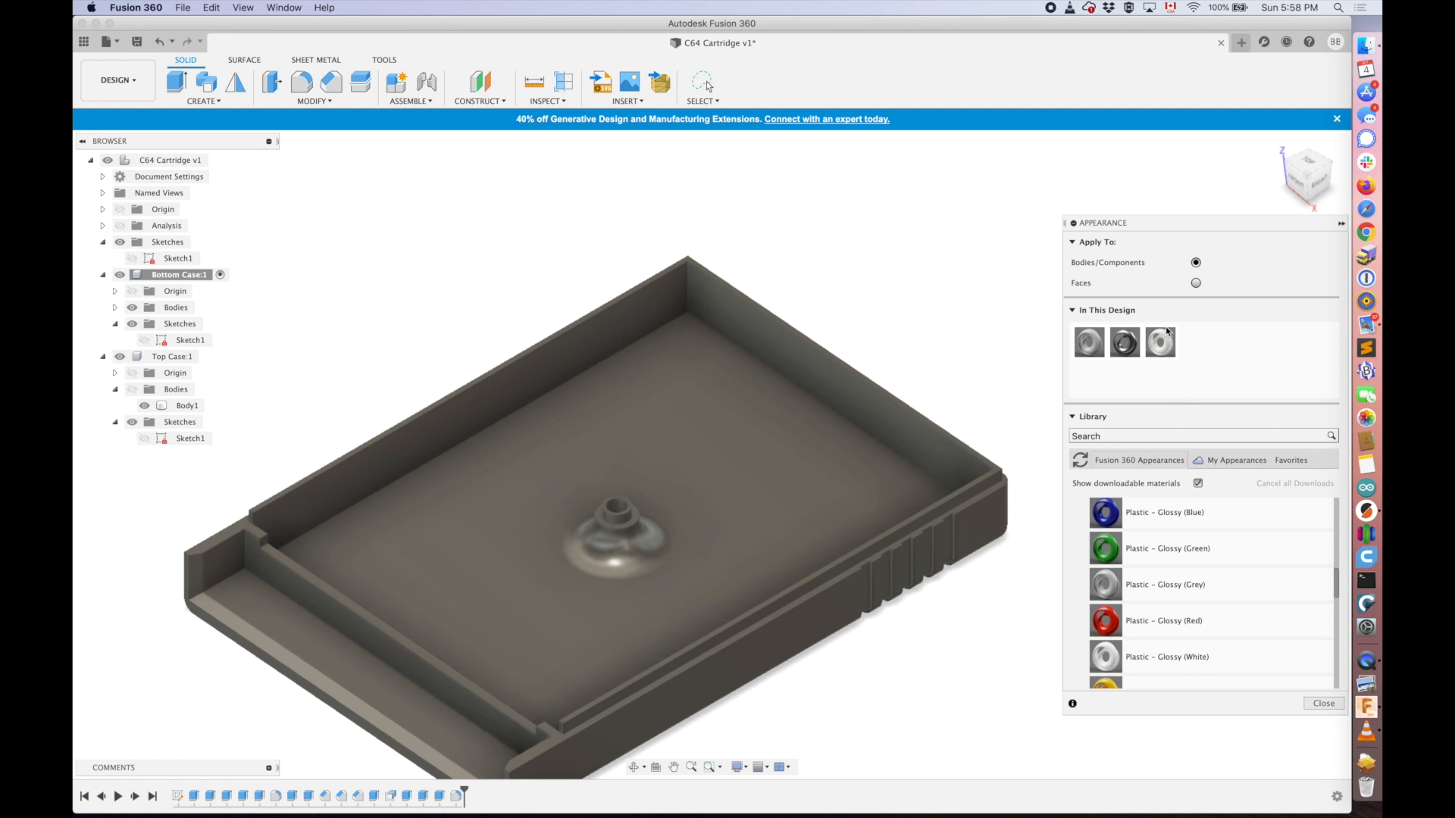
left_click_drag(1088, 344, 920, 543)
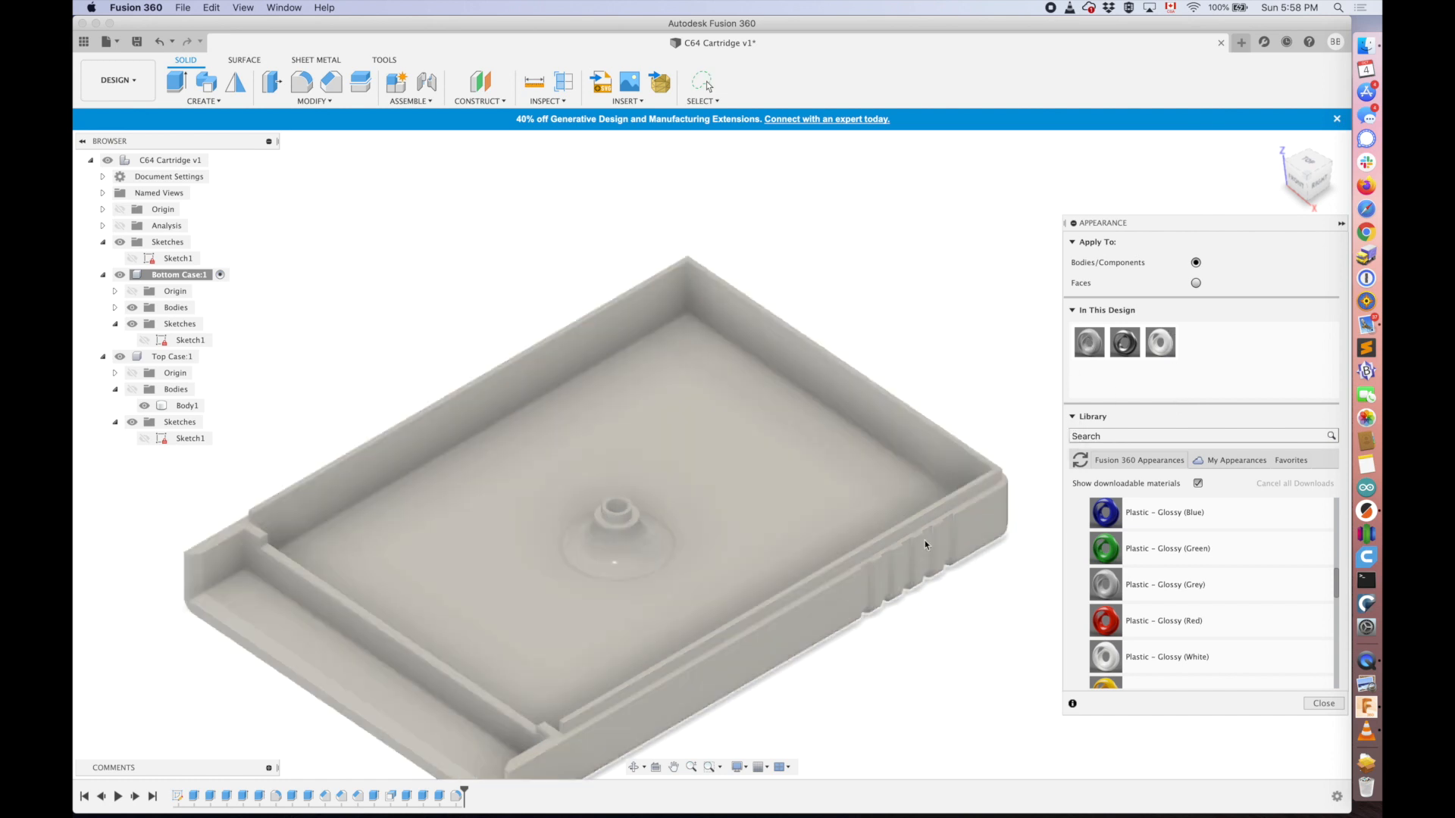
left_click(1336, 704)
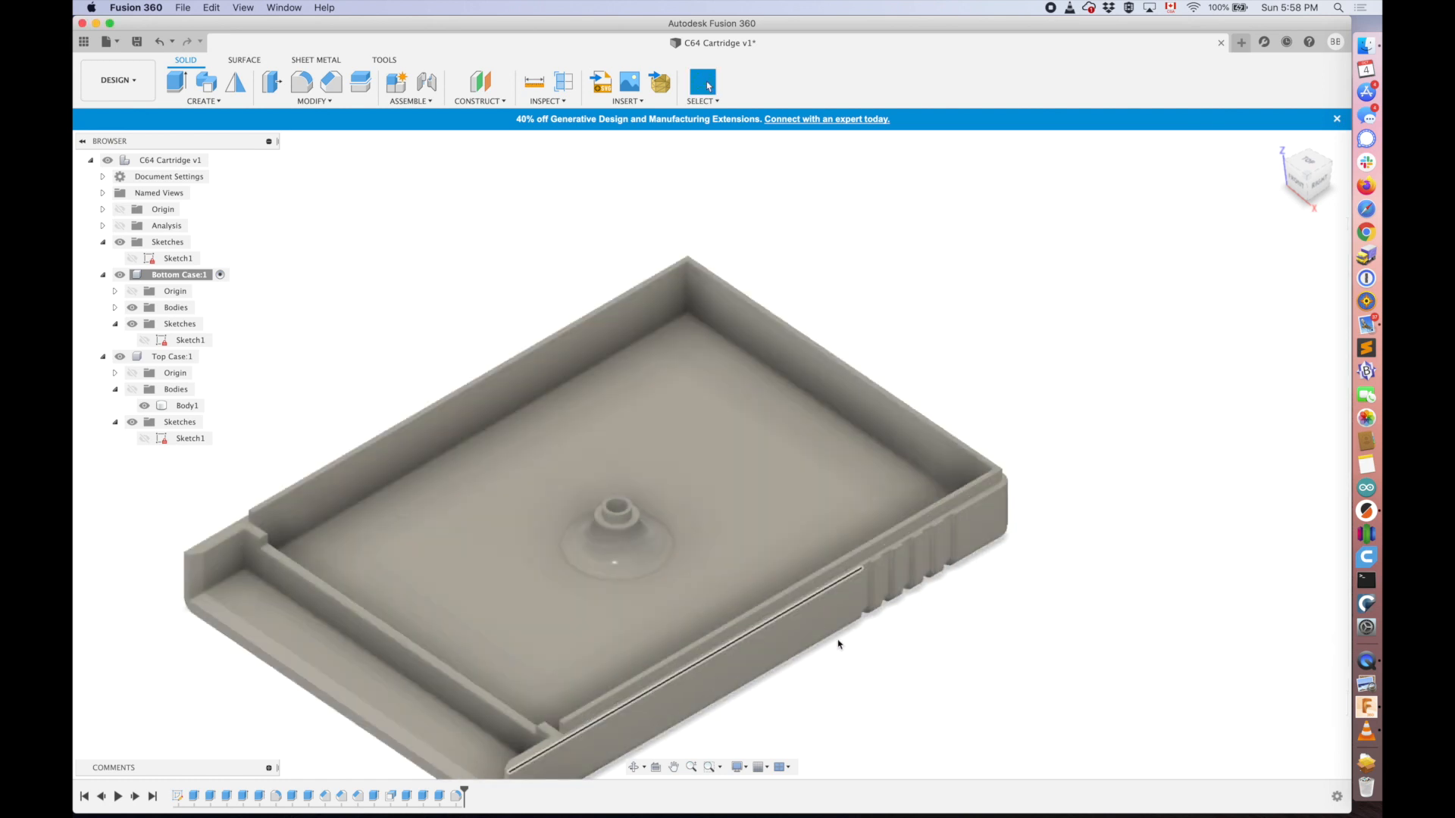
- Show the top case's bodies again and activate the root component C64 Cartridge
middle_click_drag(994, 662, 1059, 585, "shift")
scroll(1059, 585, "up", 1)
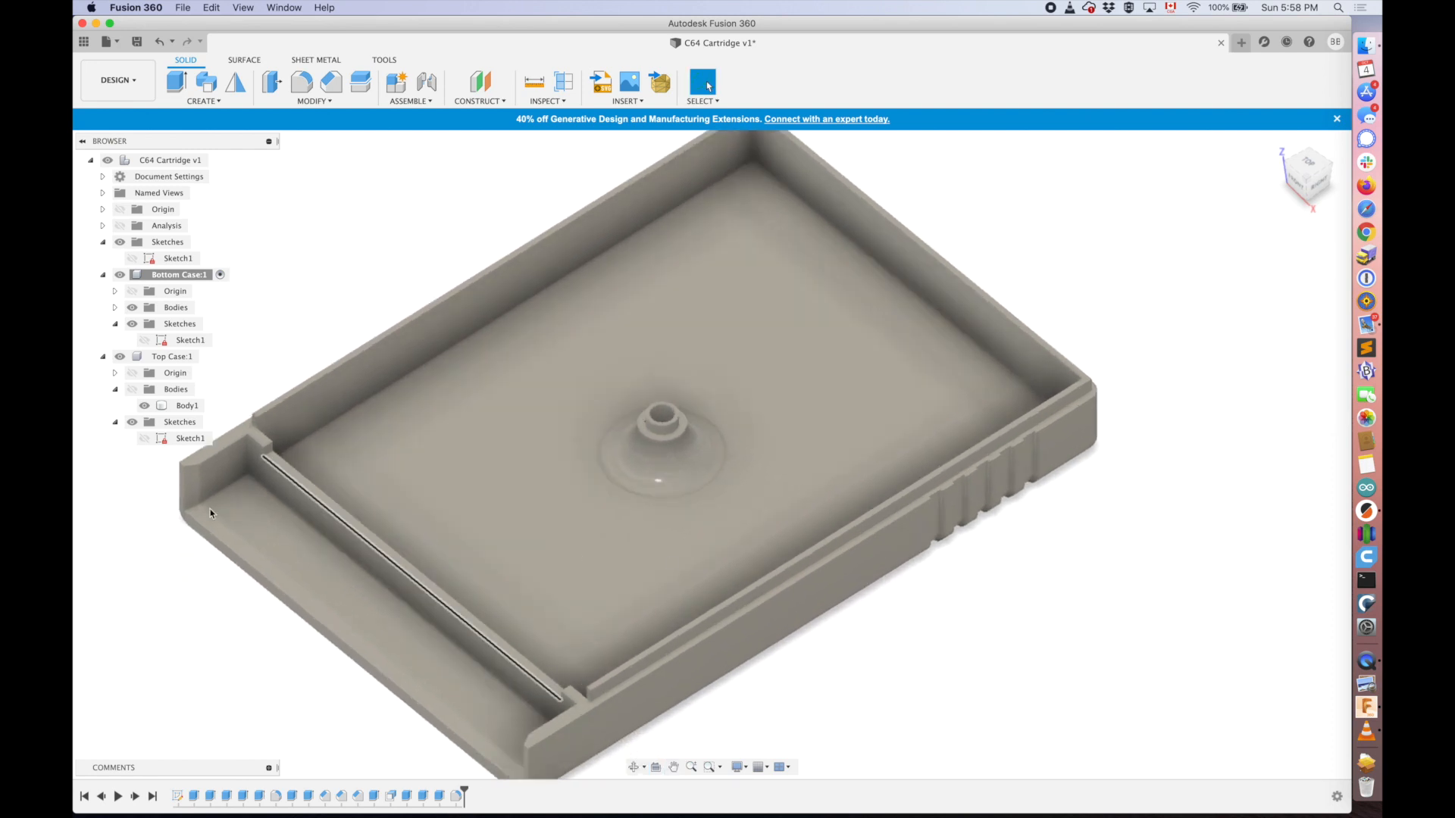
left_click(130, 389)
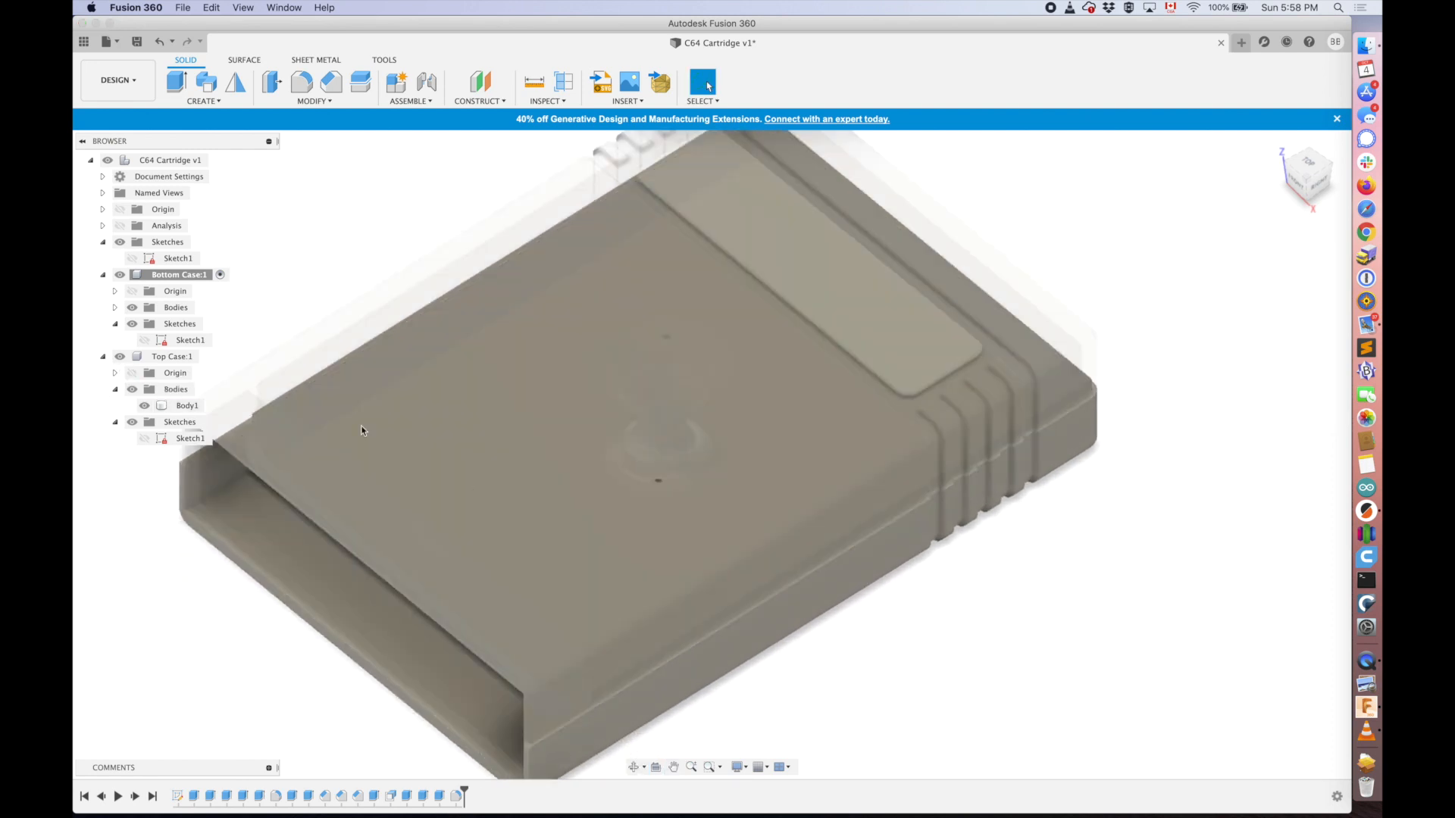
left_click(218, 161)
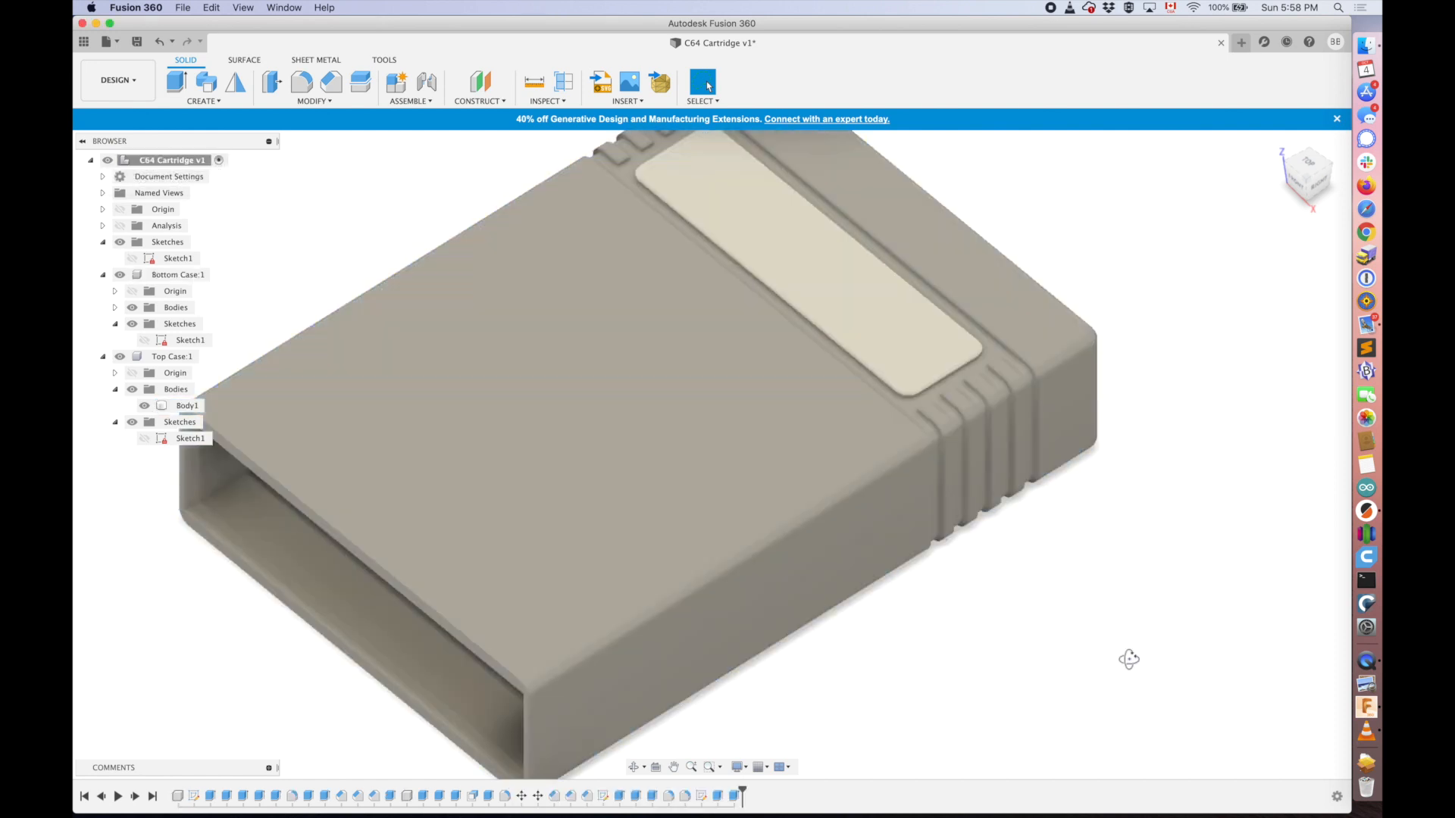
- Preview the assembled cartridge in the Render workspace and return to the Design workspace
mouse_move(1128, 659)
middle_mouse_down("shift")
mouse_move(1134, 643)
mouse_move(1010, 588)
mouse_move(1013, 564)
mouse_move(1088, 542)
mouse_move(1139, 575)
mouse_move(1152, 616)
mouse_move(1156, 659)
mouse_move(1113, 657)
mouse_move(1141, 635)
middle_mouse_up("shift")
middle_click_drag(1053, 652, 1188, 674)
scroll(1187, 672, "down", 3)
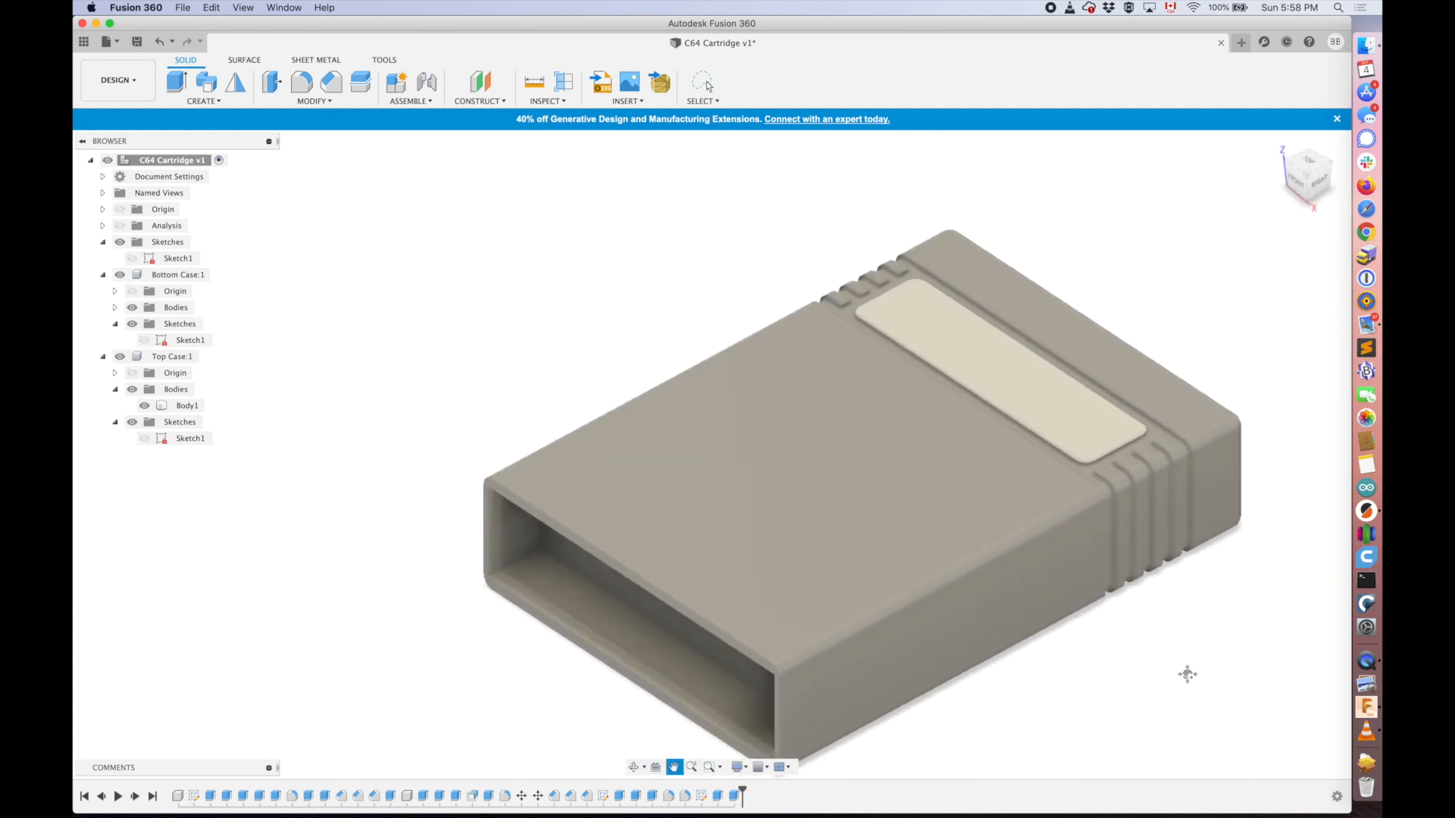
left_click(119, 81)
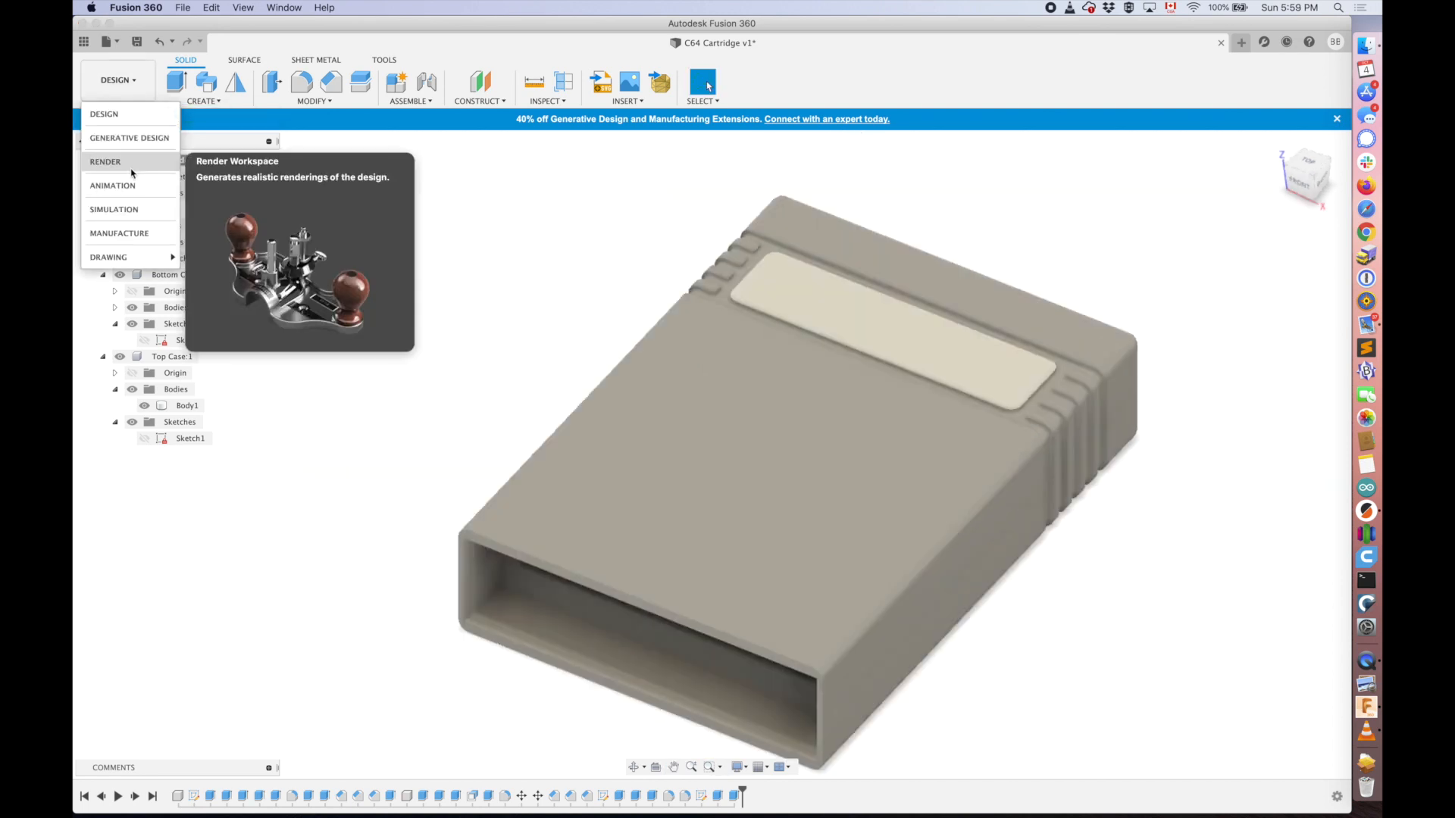
left_click(133, 163)
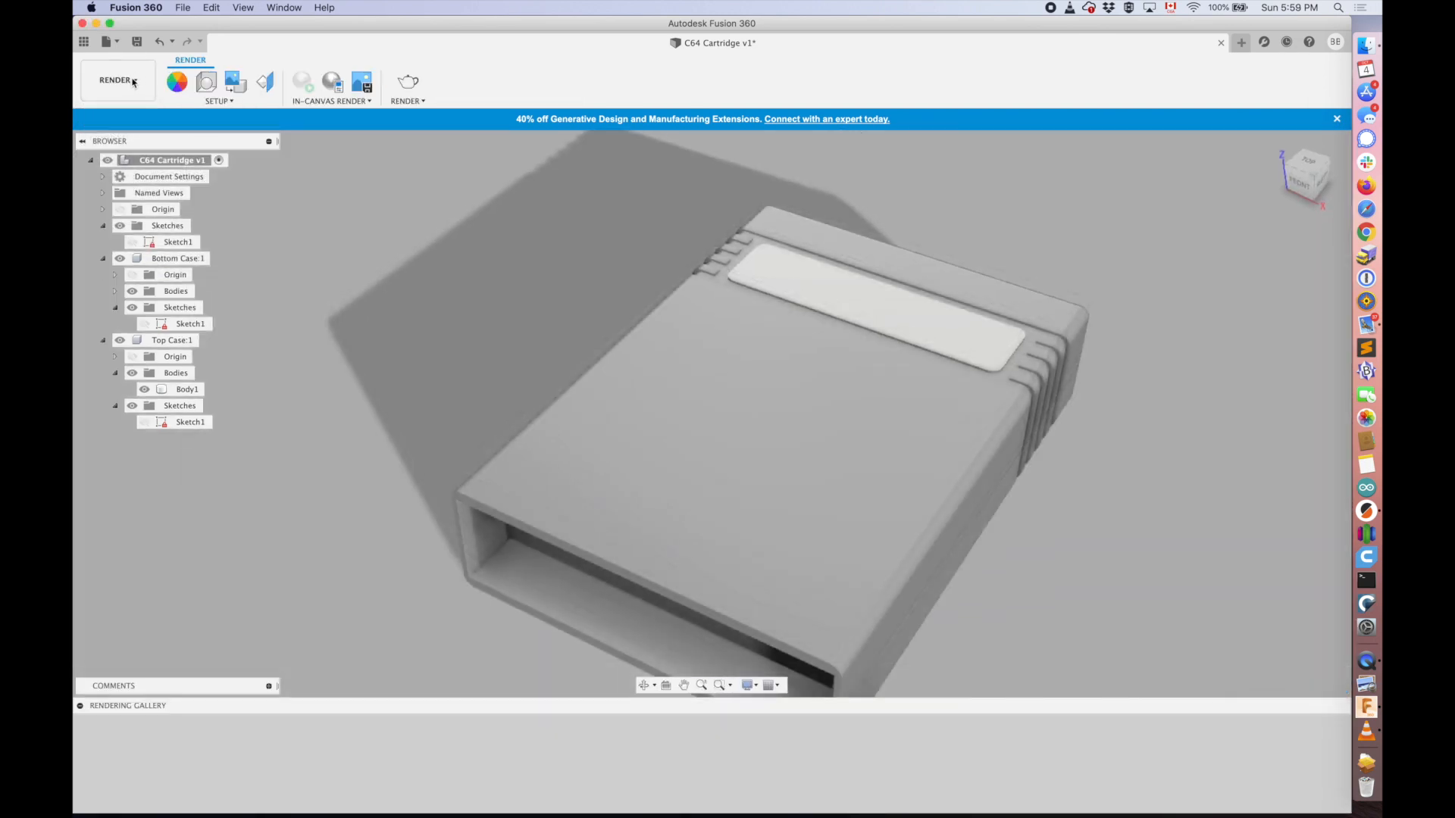
left_click(130, 80)
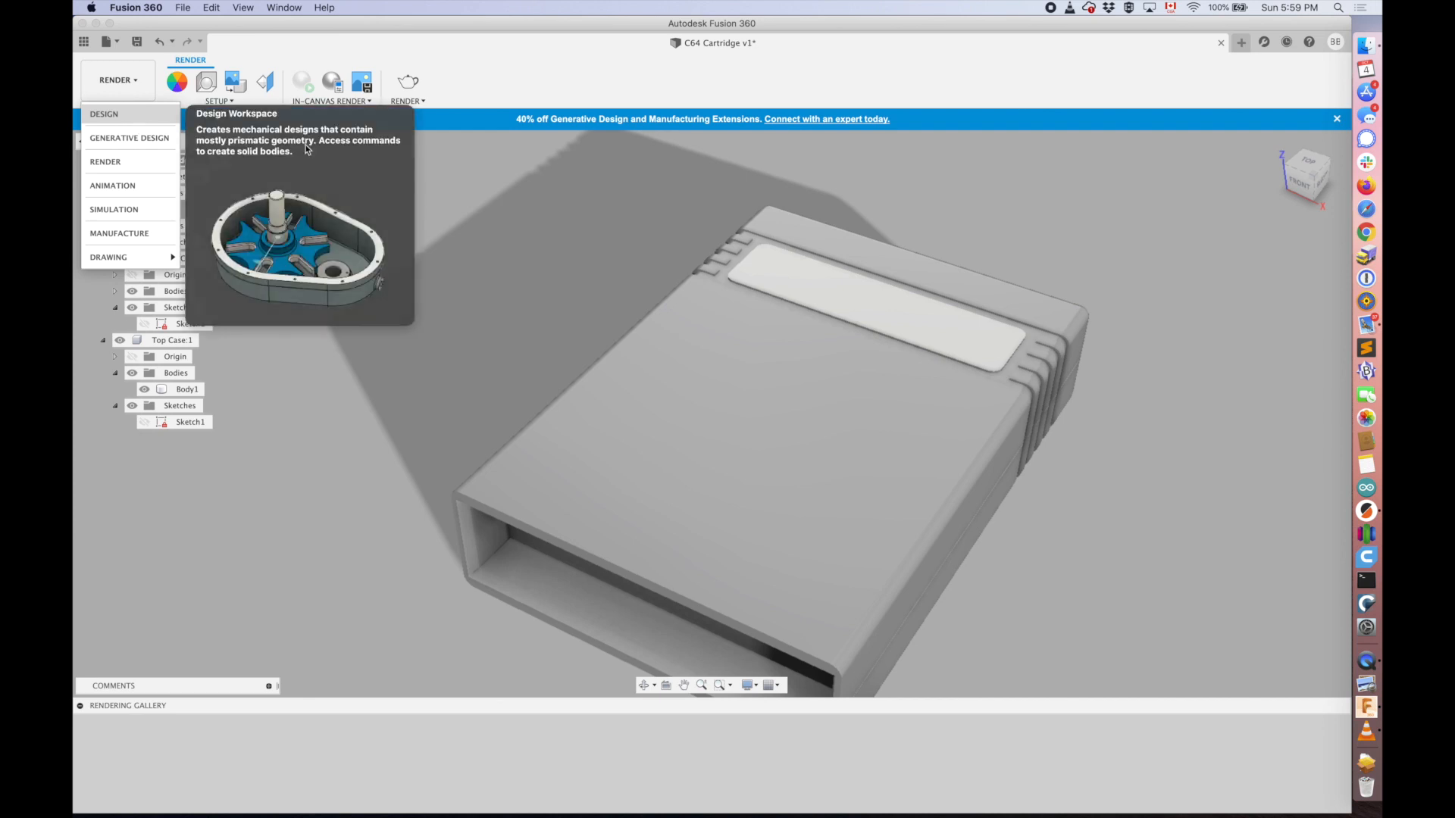
left_click(135, 118)
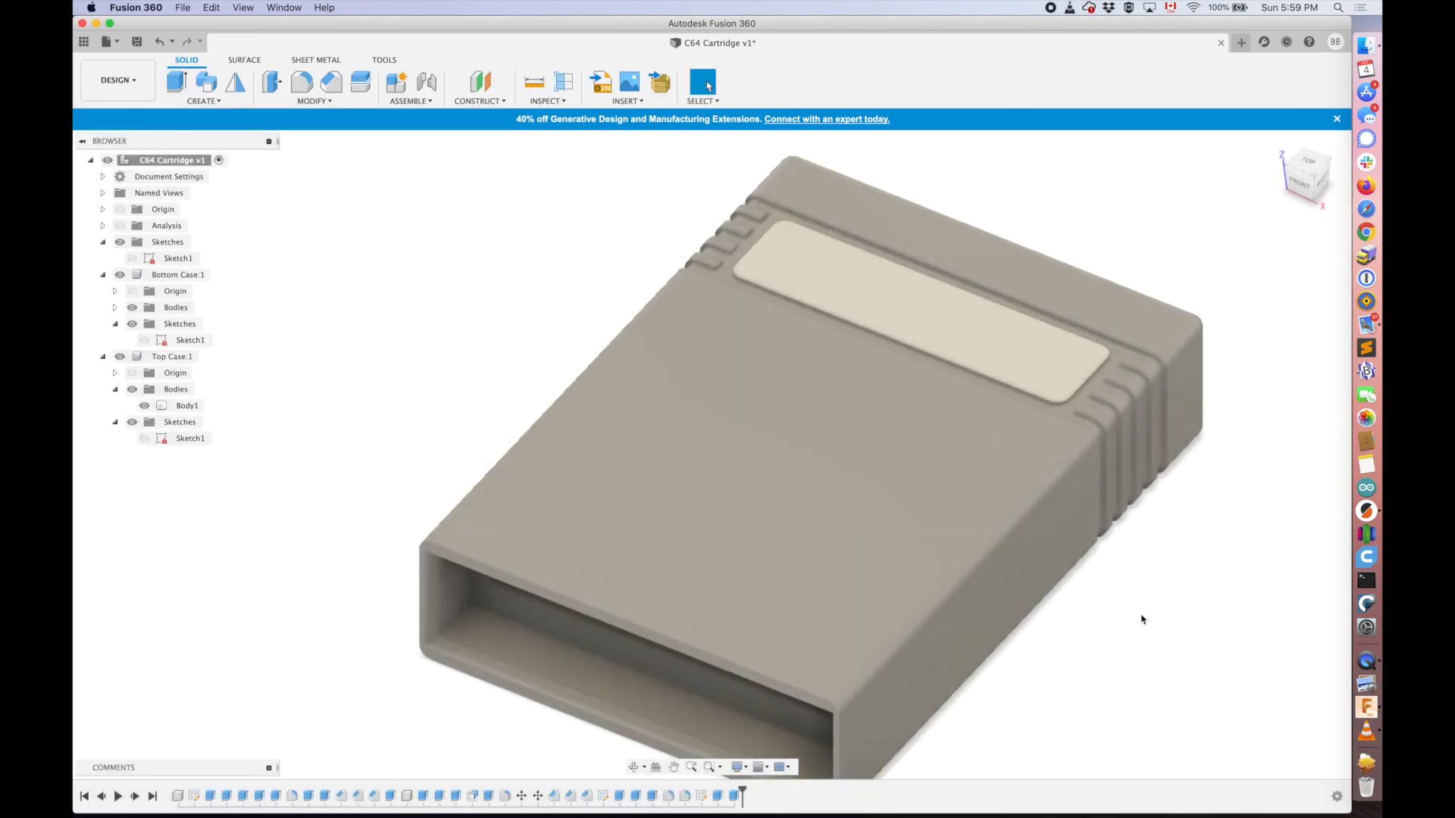
- Apply the Plastic - Glossy (Red) appearance to the bottom case
key("a")
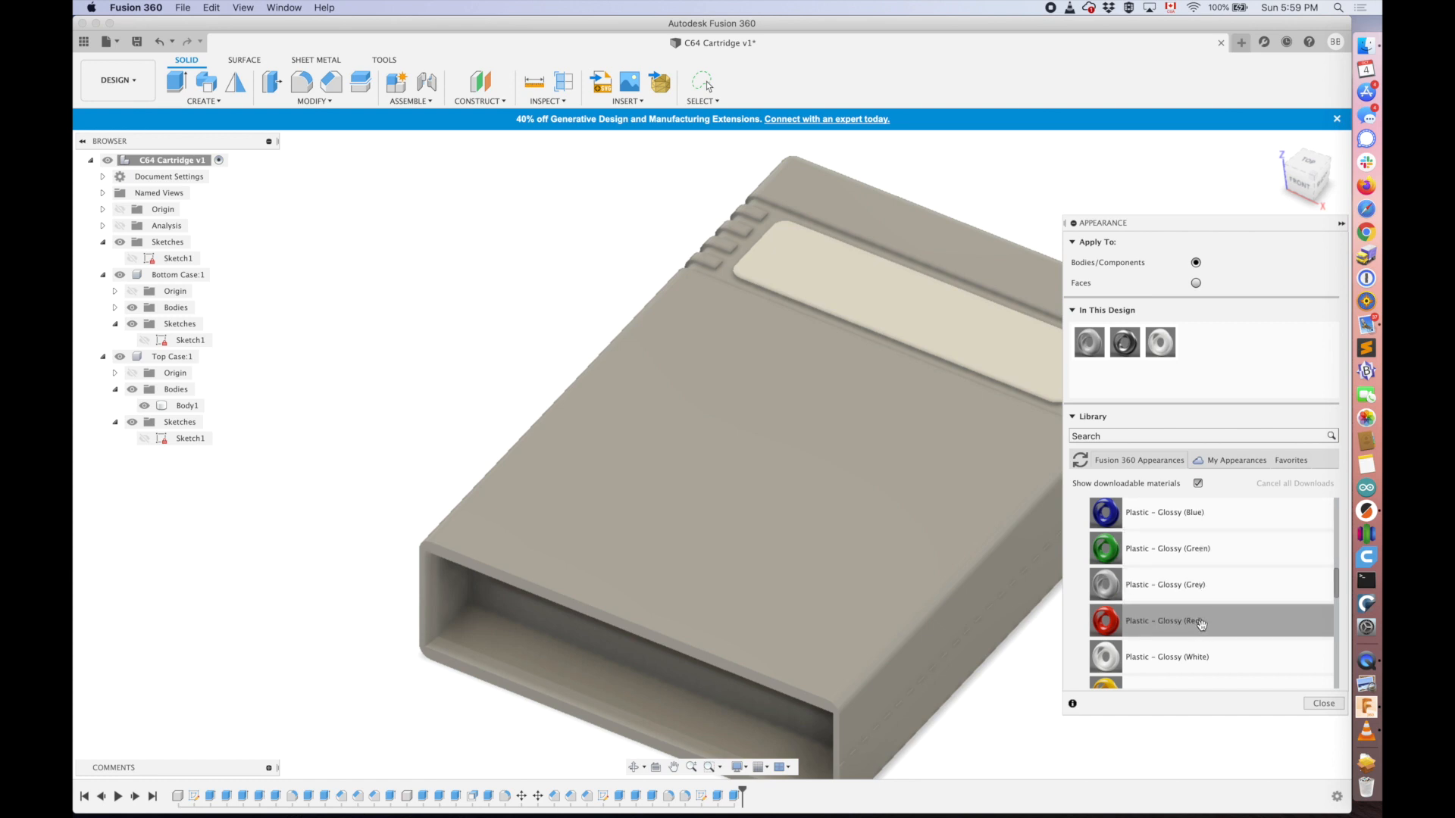
left_click_drag(1201, 623, 934, 694)
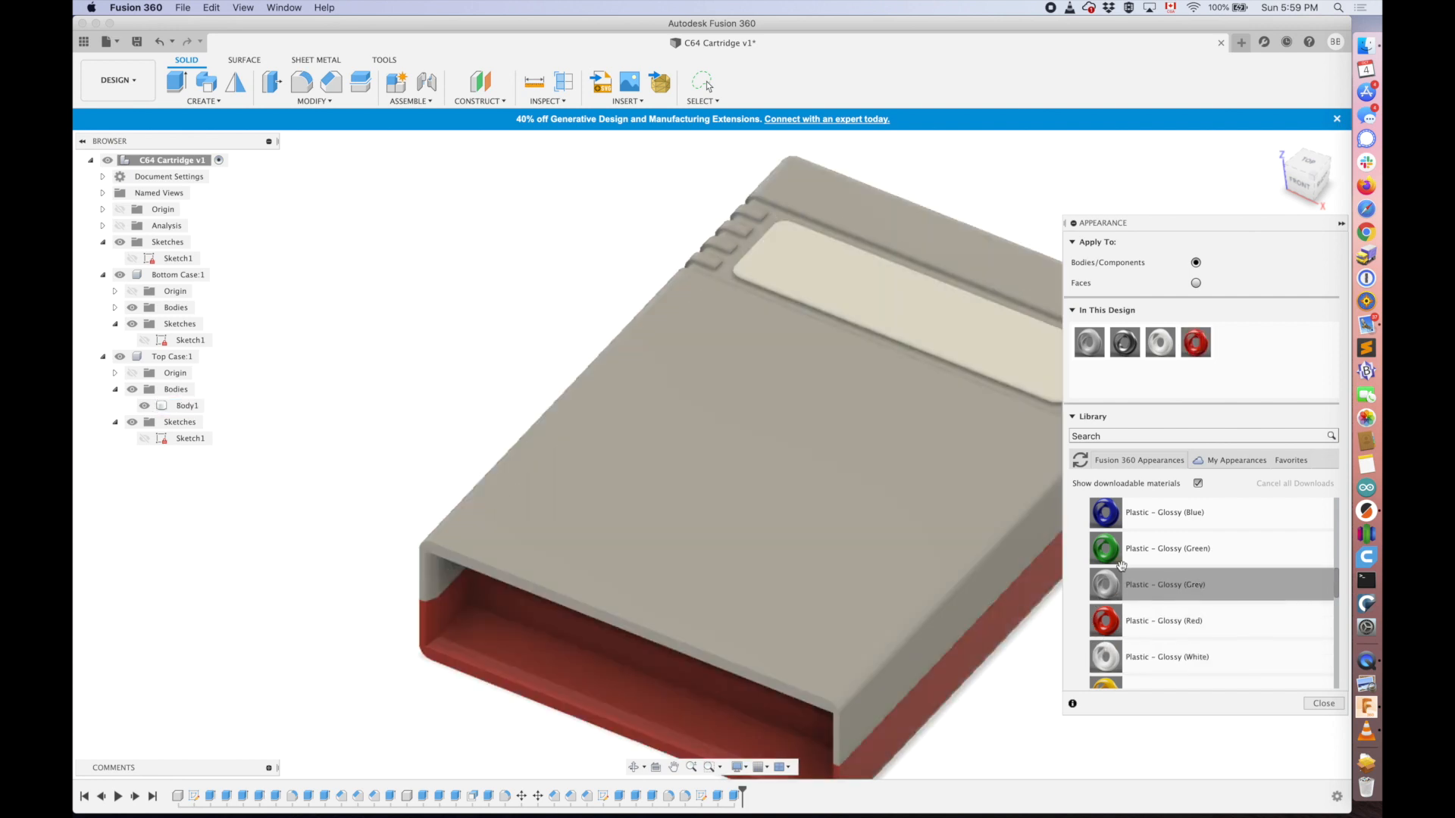
- Apply the Plastic - Glossy (White) appearance to the top case body, keeping the appearances applied to faces
left_click_drag(1195, 658, 890, 638)
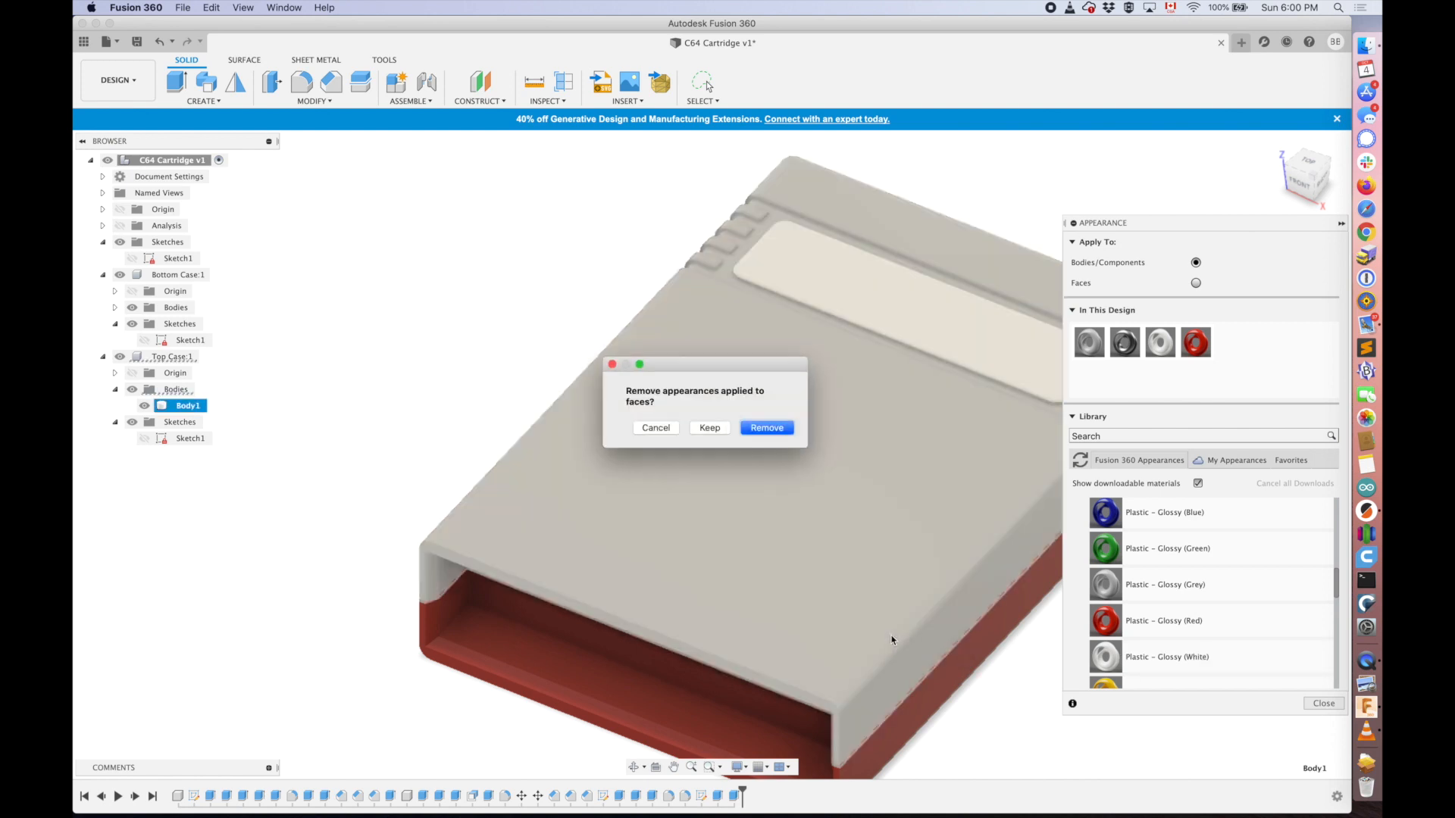
left_click(697, 429)
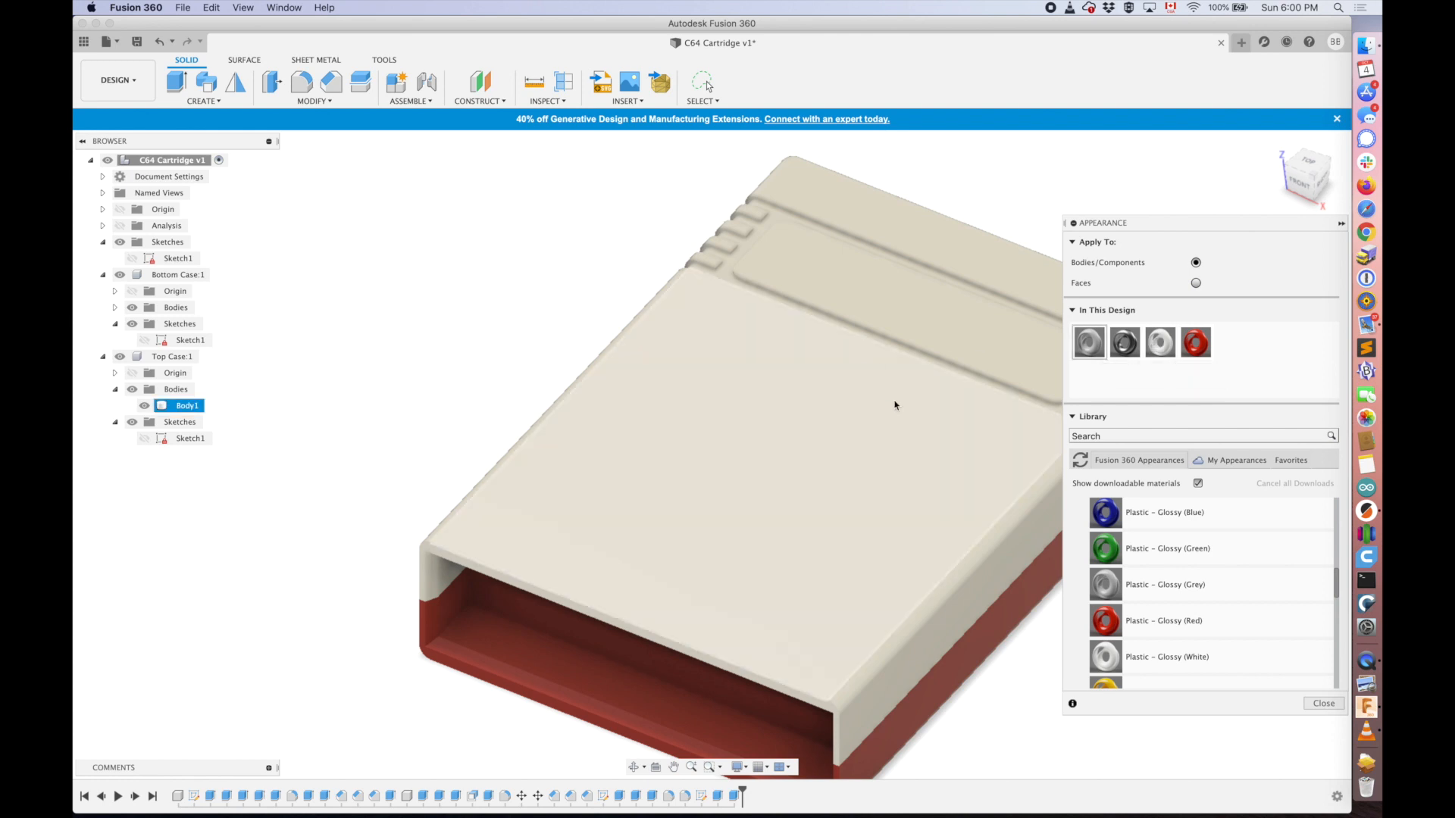
scroll(1033, 671, "right", 5, "shift")
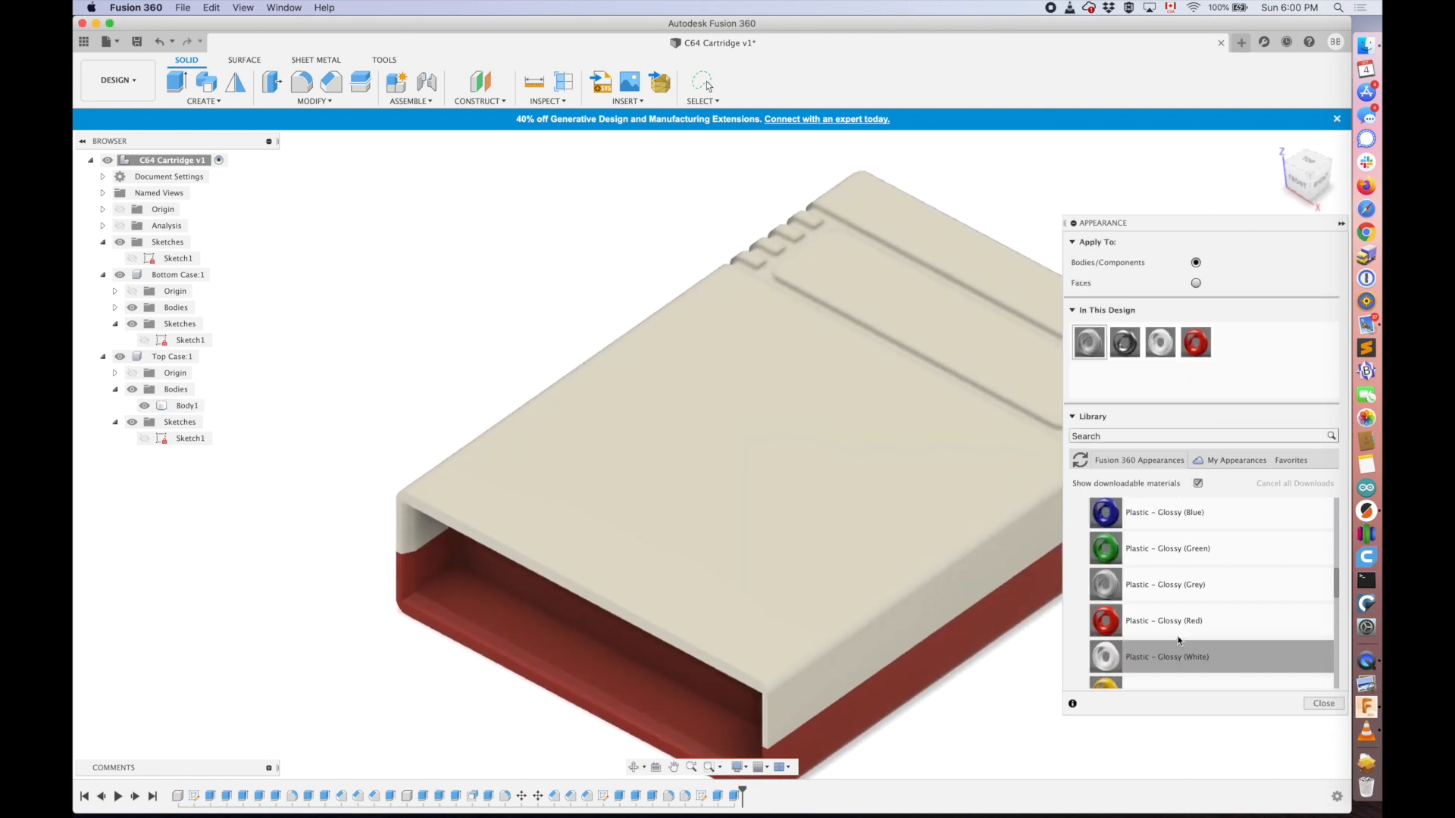
- Apply the Plastic - Glossy (Blue) appearance to the top case body, keeping the face appearances, and finish the appearance editing
left_click_drag(1129, 512, 949, 576)
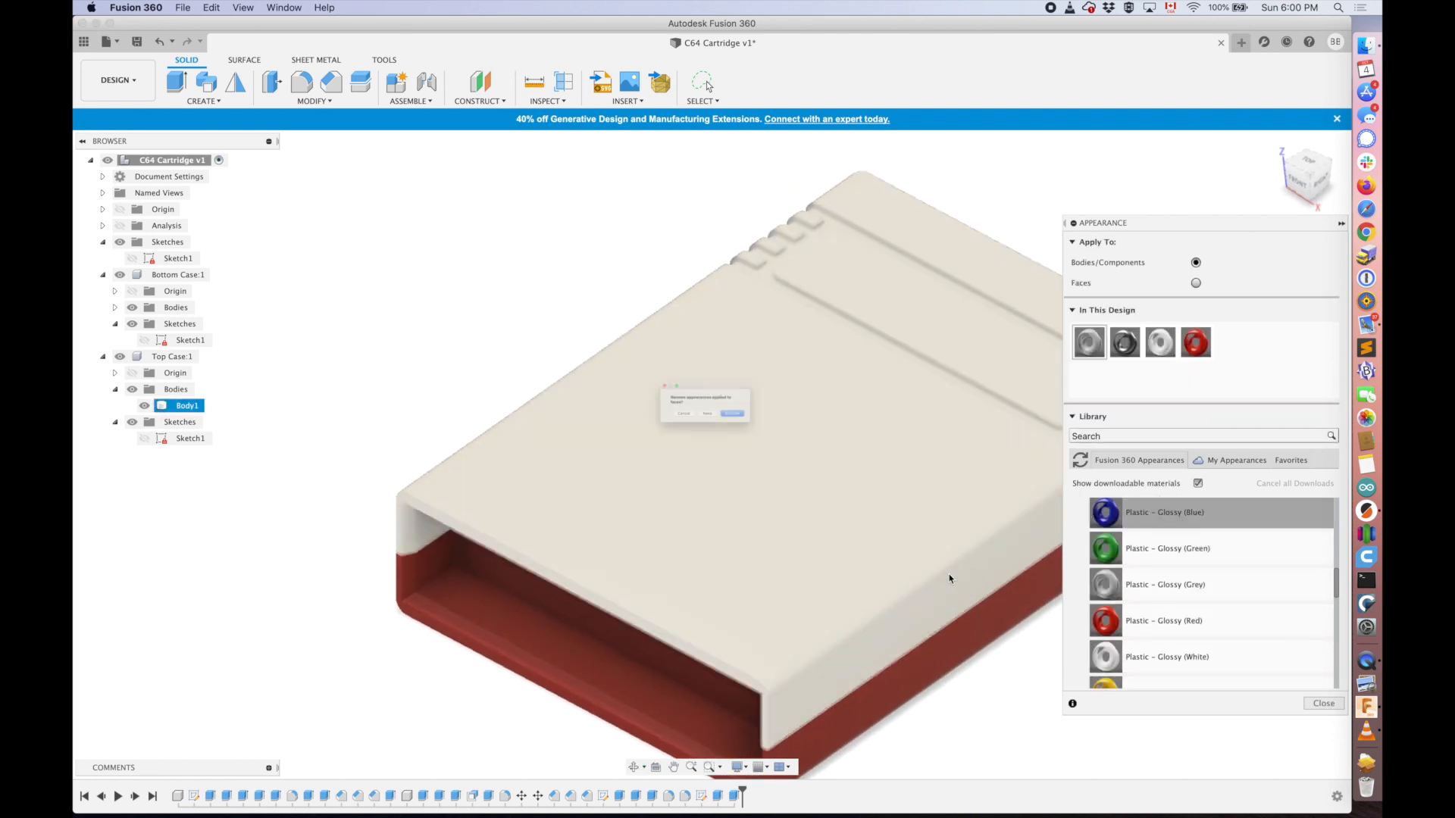
left_click(708, 428)
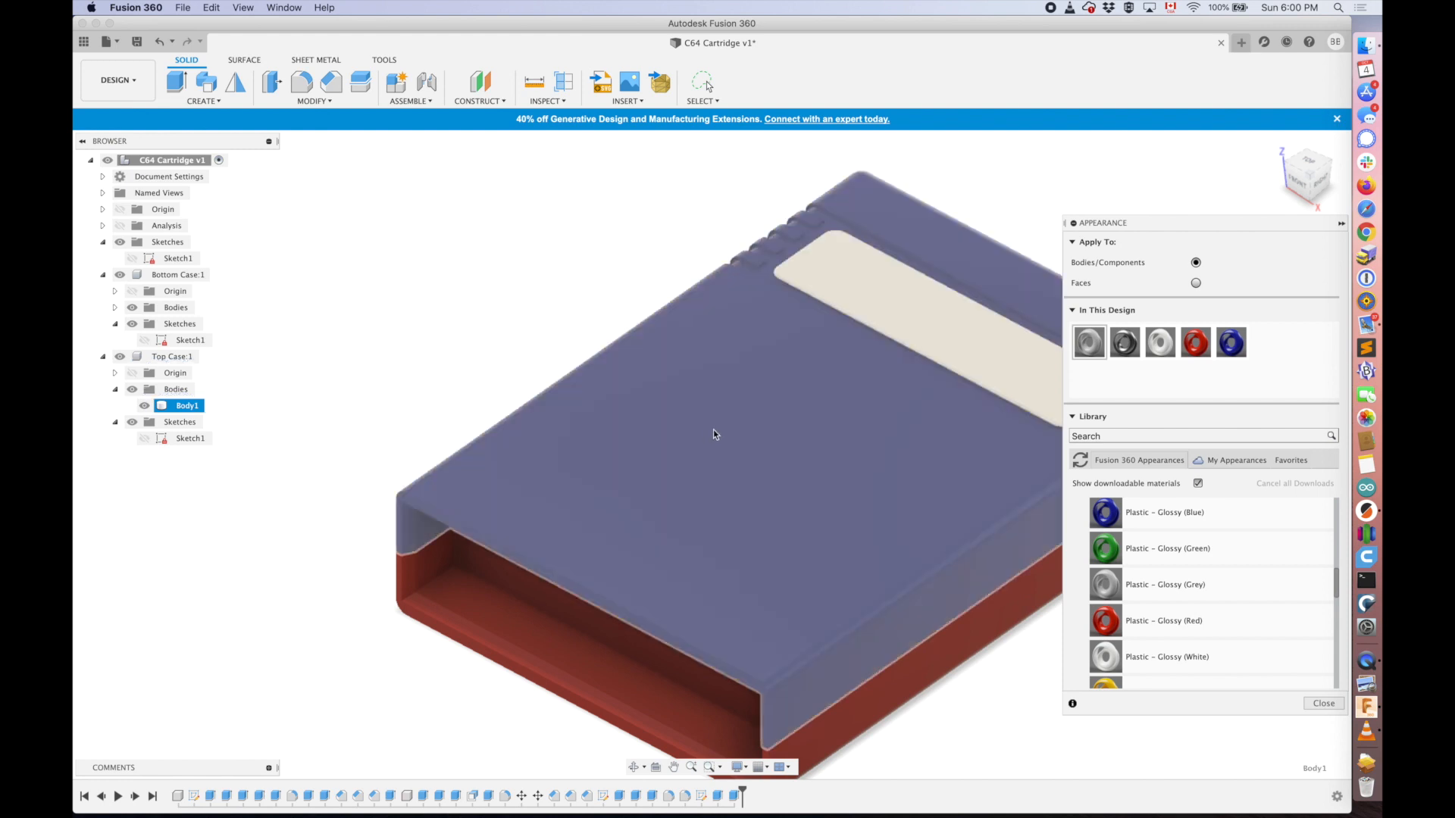
middle_click_drag(1033, 704, 964, 658)
scroll(964, 657, "up", 3)
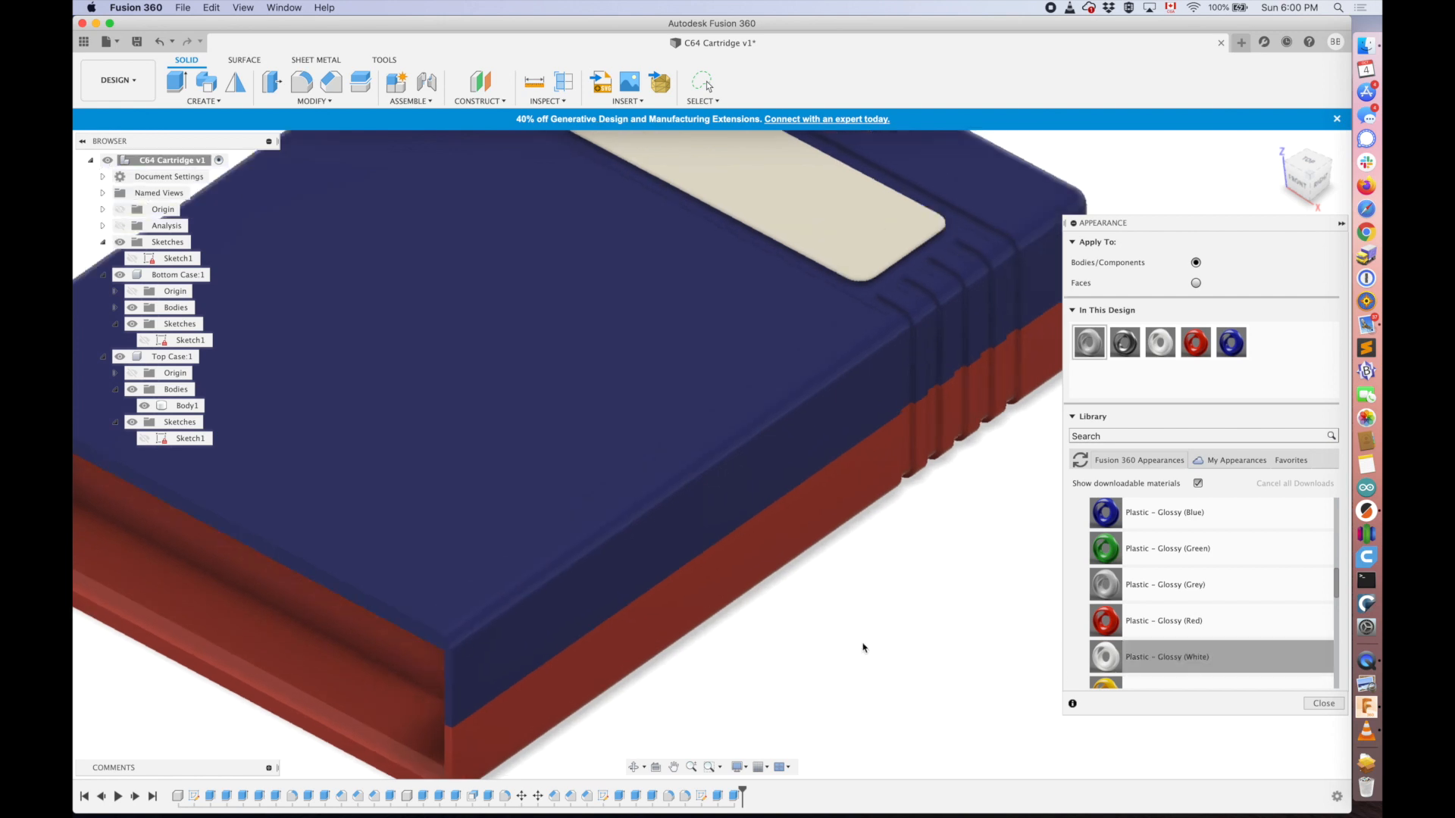
scroll(864, 646, "down", 4)
left_click(1317, 701)
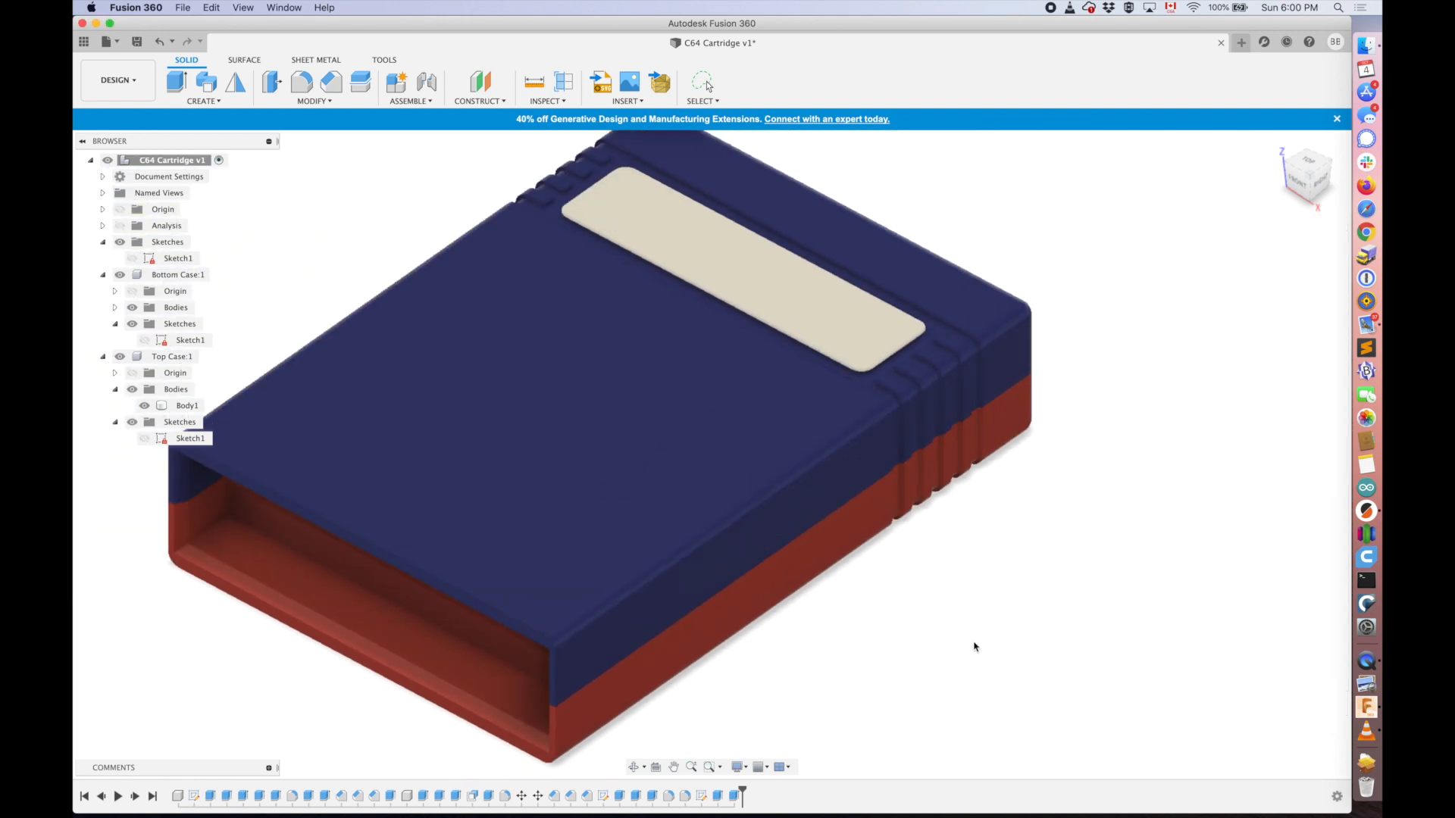
- Examine the blue and red cartridge from the home view and in the Render workspace, and return to the Design workspace
scroll(966, 650, "down", 3)
middle_click_drag(956, 660, 1000, 611)
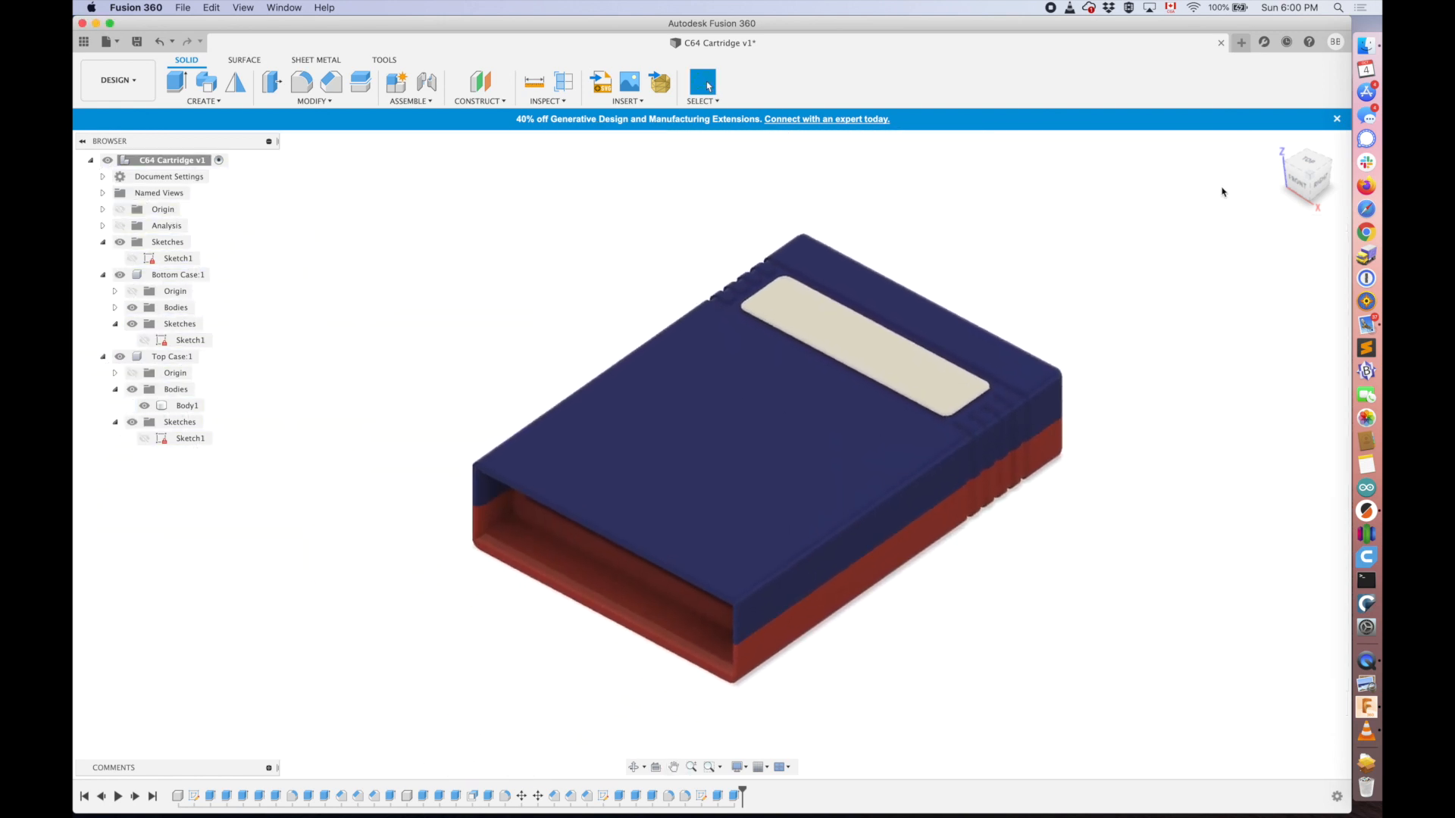
left_click(1277, 143)
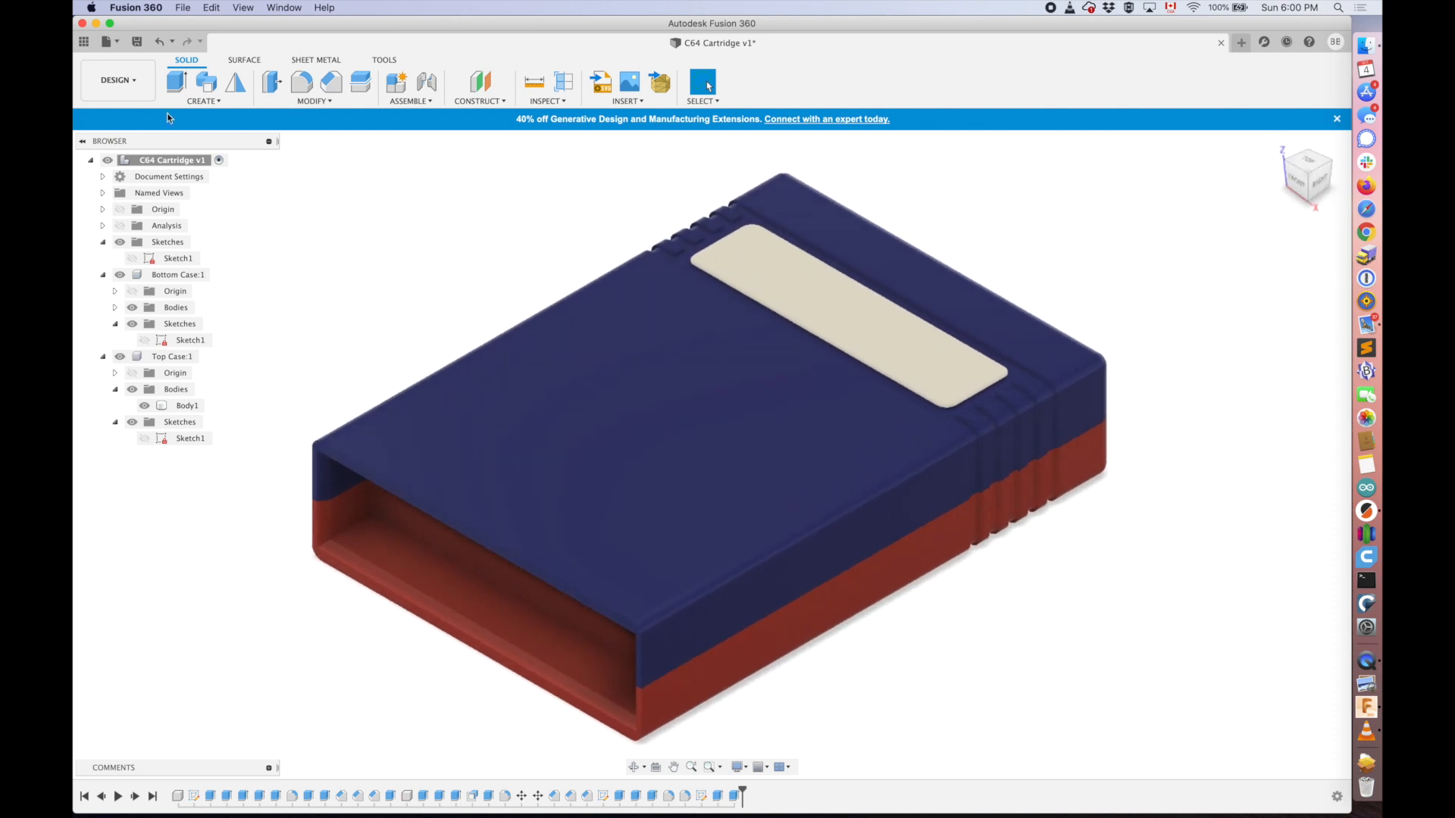
left_click(118, 80)
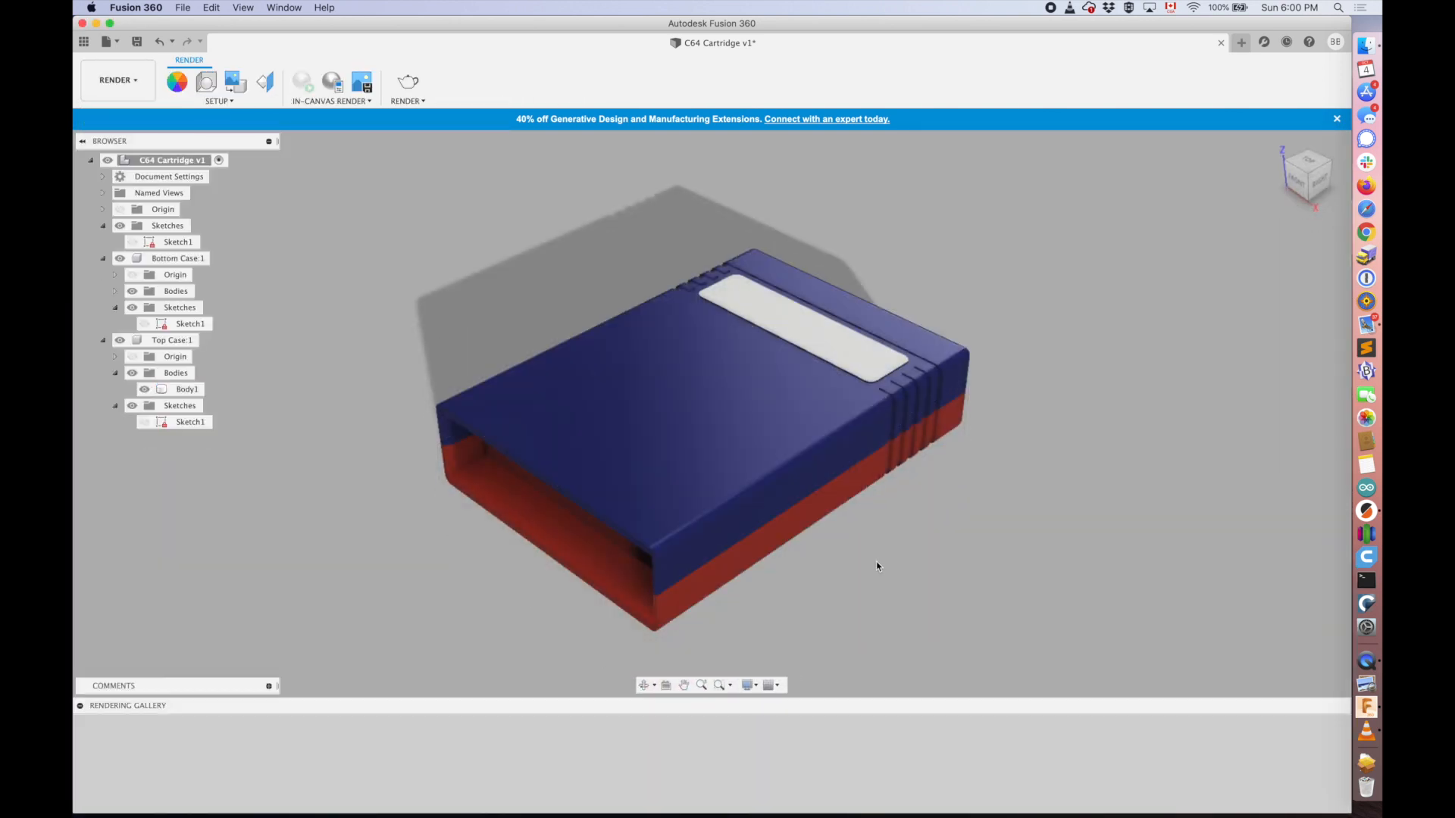
scroll(876, 561, "down", 3)
scroll(891, 565, "up", 5)
middle_click_drag(961, 597, 1020, 596)
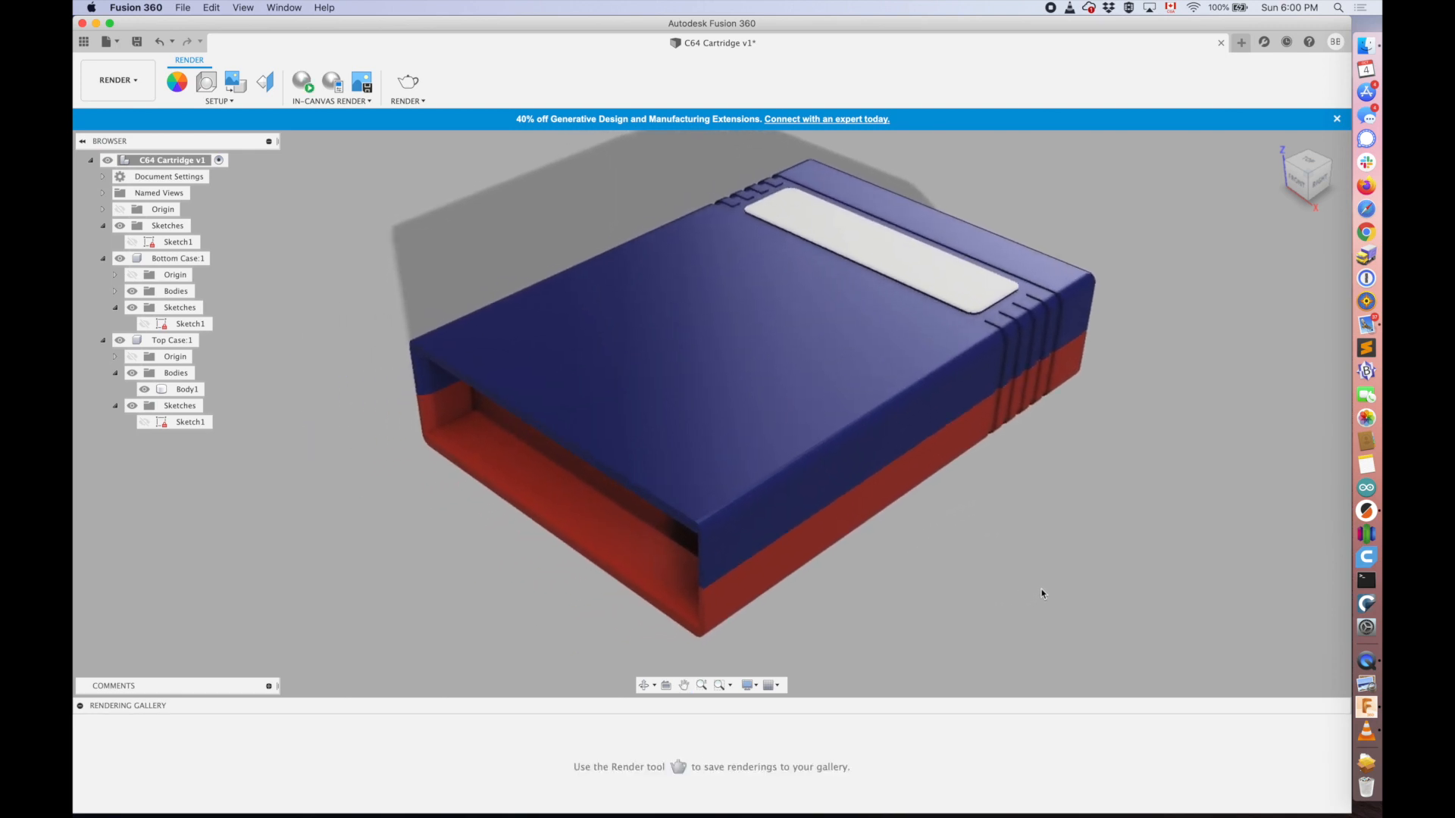
scroll(1039, 593, "up", 3)
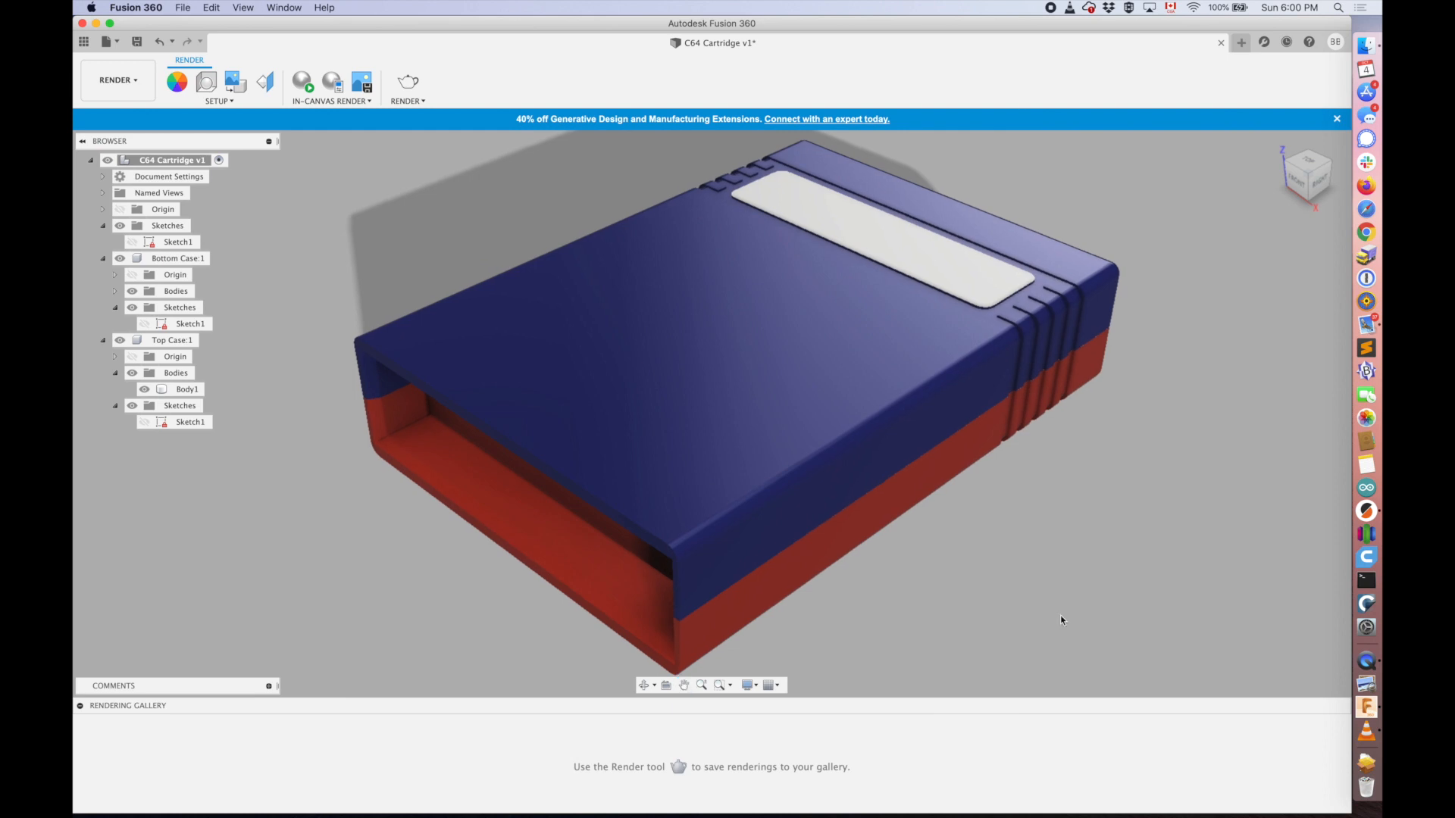
scroll(1061, 615, "down", 4)
middle_click_drag(1060, 612, 1039, 610)
scroll(1057, 611, "up", 2)
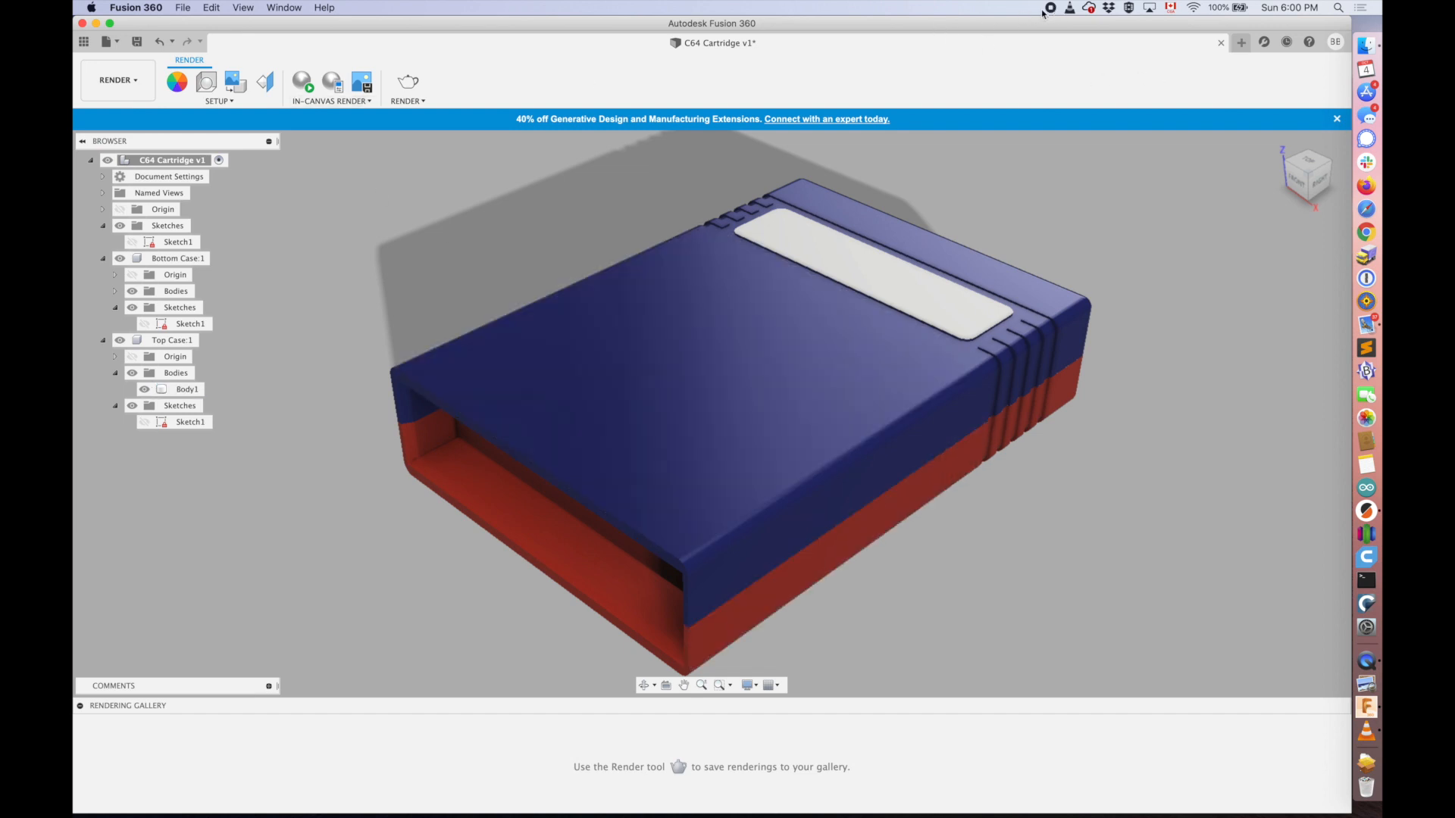
left_click(118, 79)
left_click(106, 115)
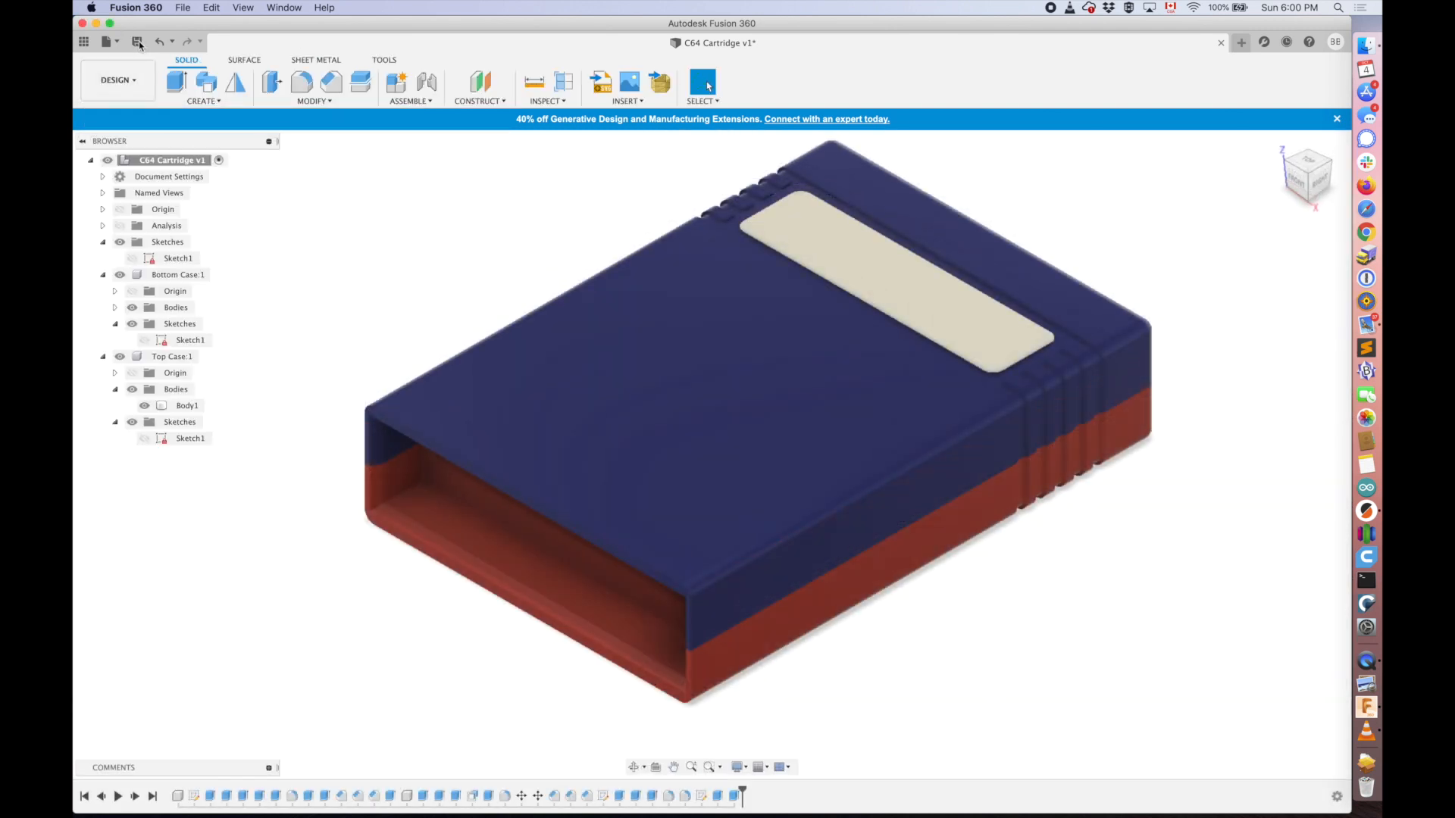
- Save the cartridge design as a new version with the description "User Saved"
left_click(138, 43)
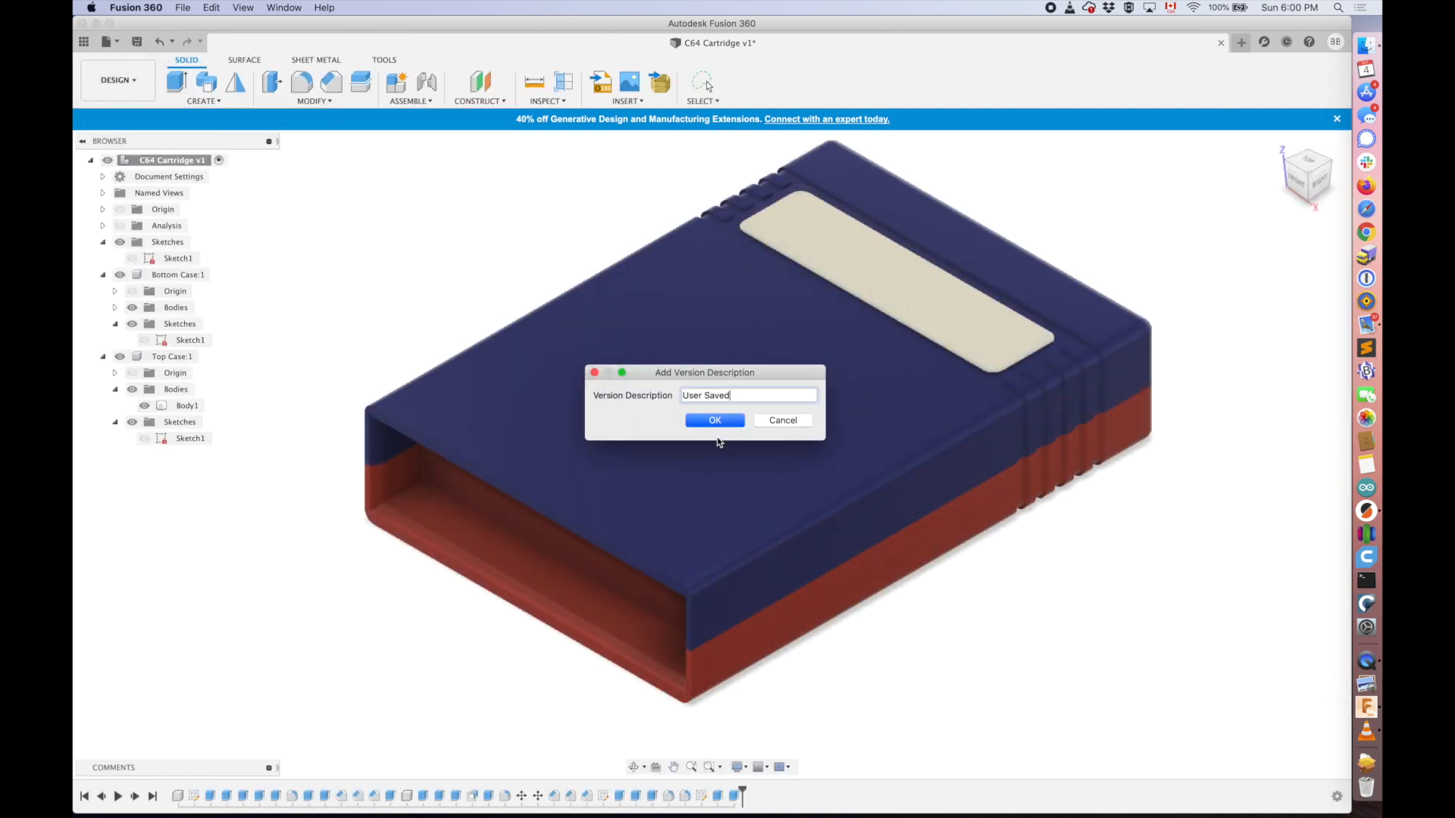
left_click(715, 421)
left_click(717, 425)
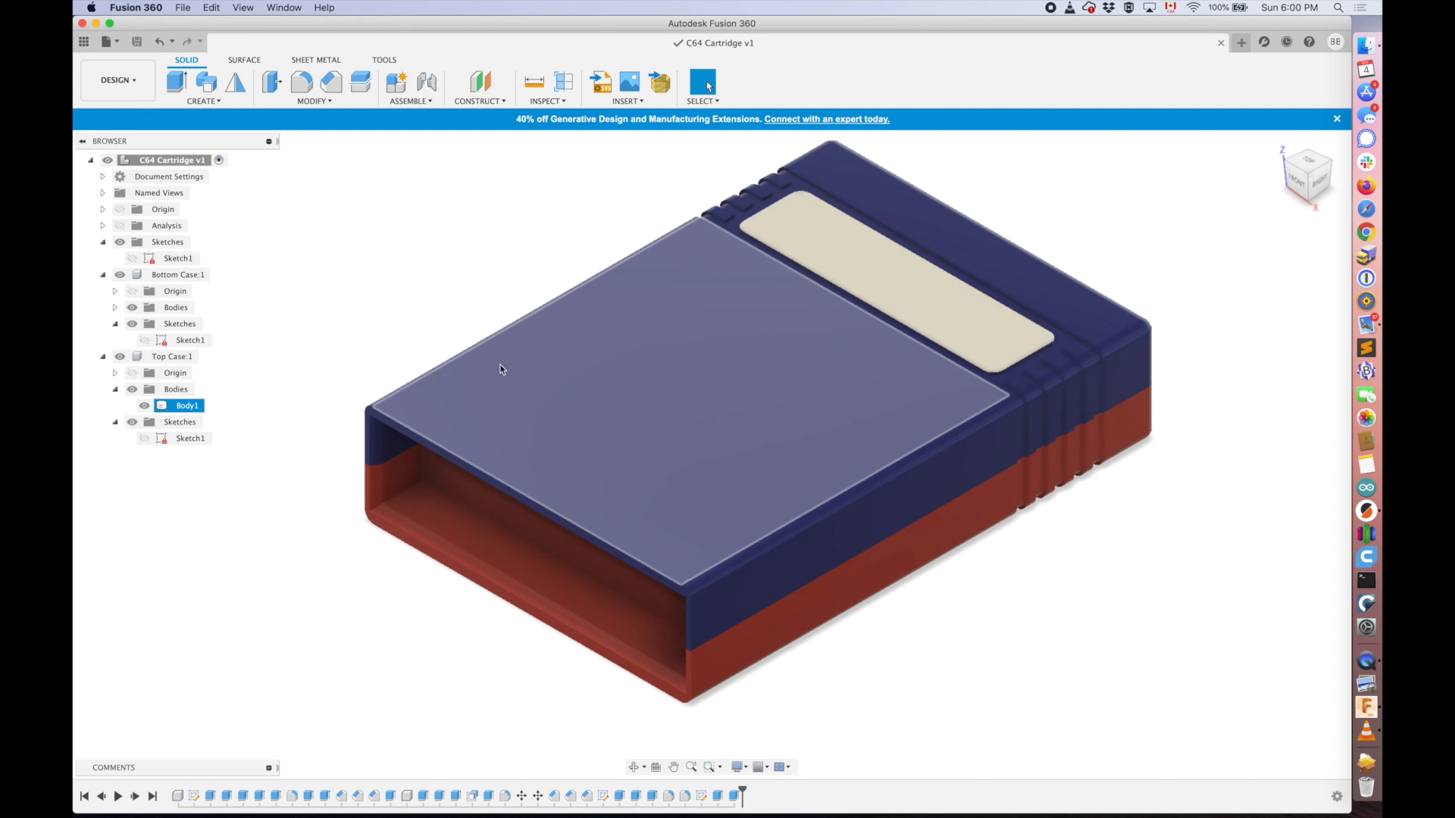
left_click(441, 253)
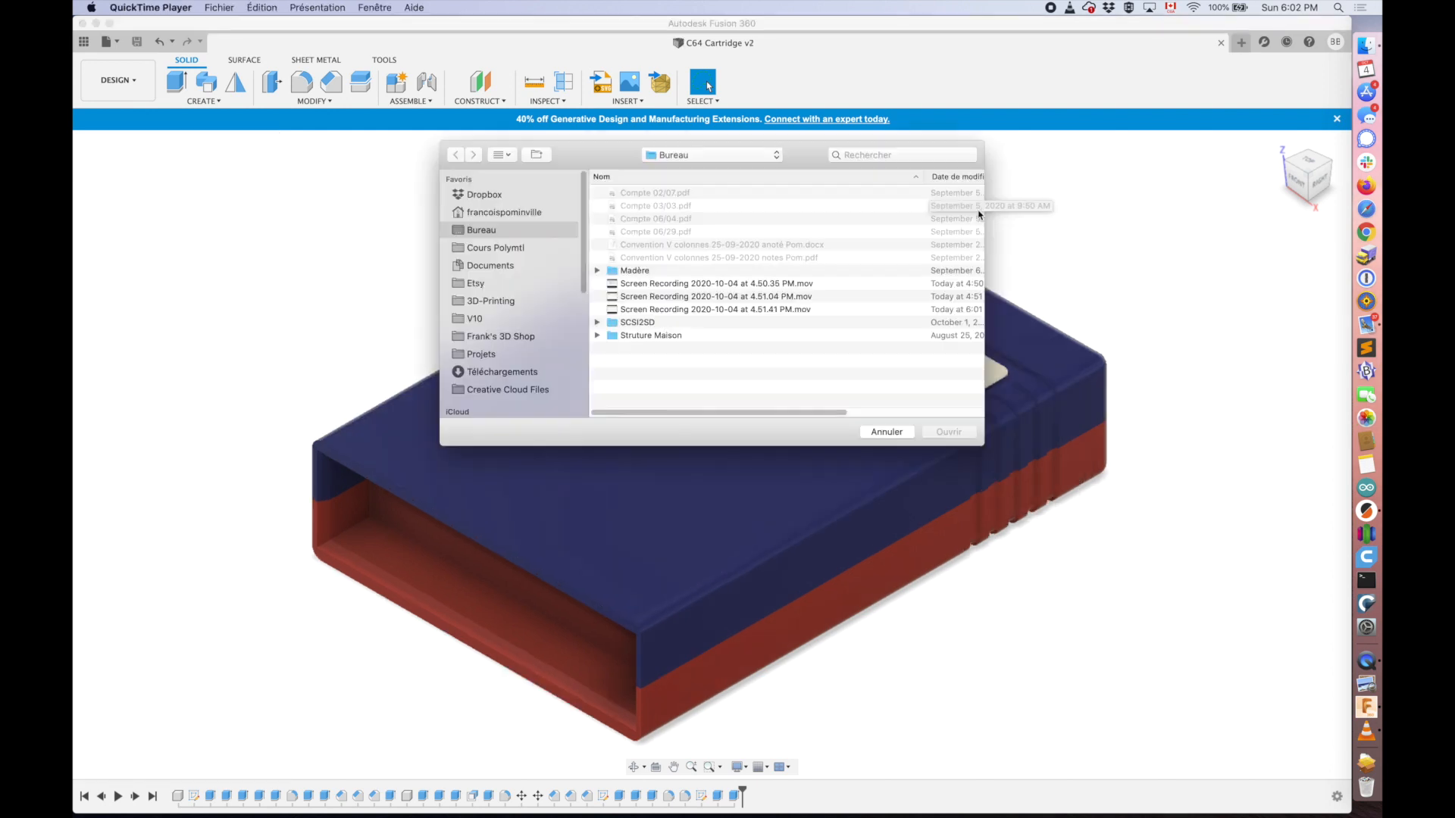
left_click(903, 430)
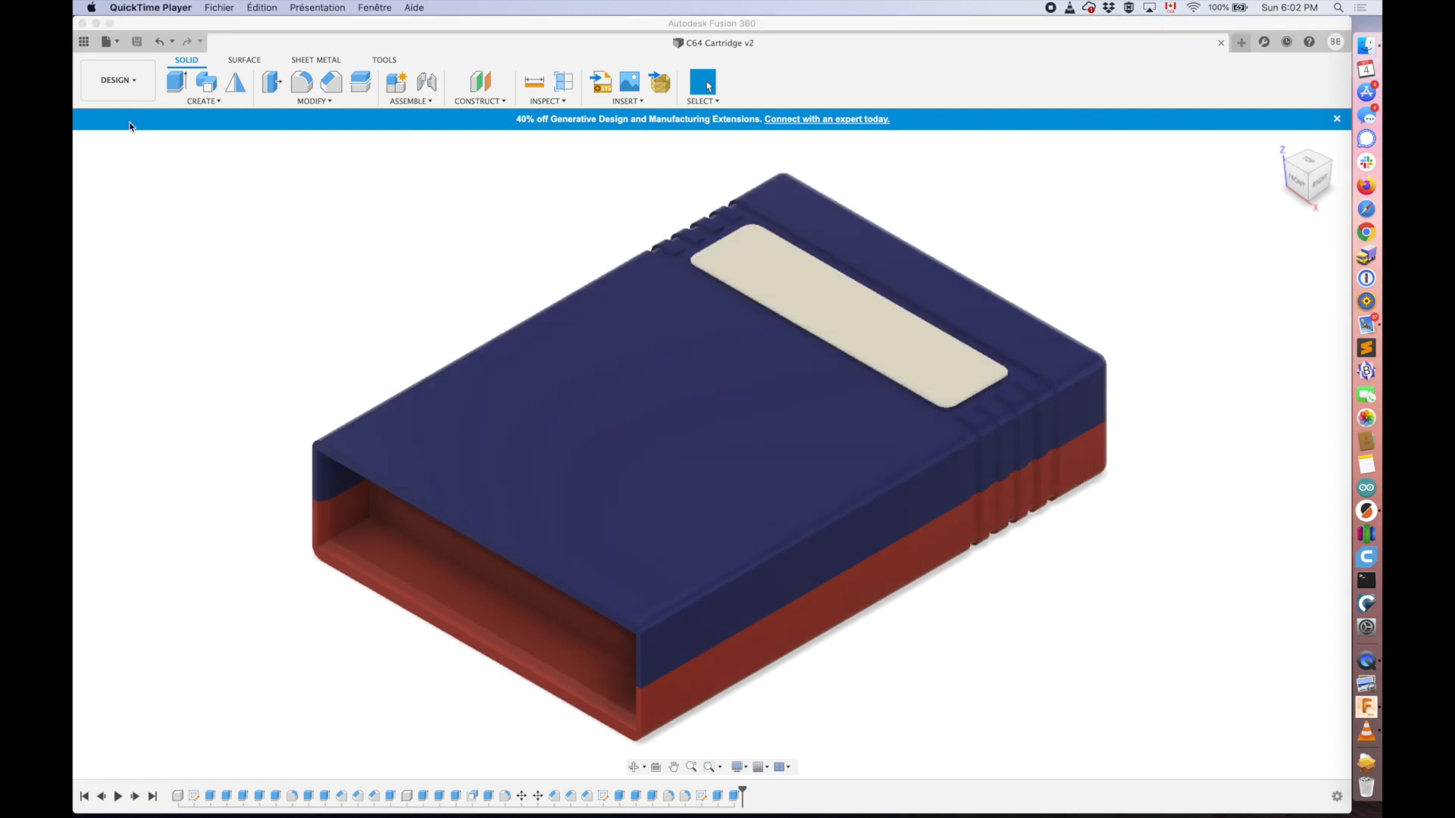
left_click(426, 268)
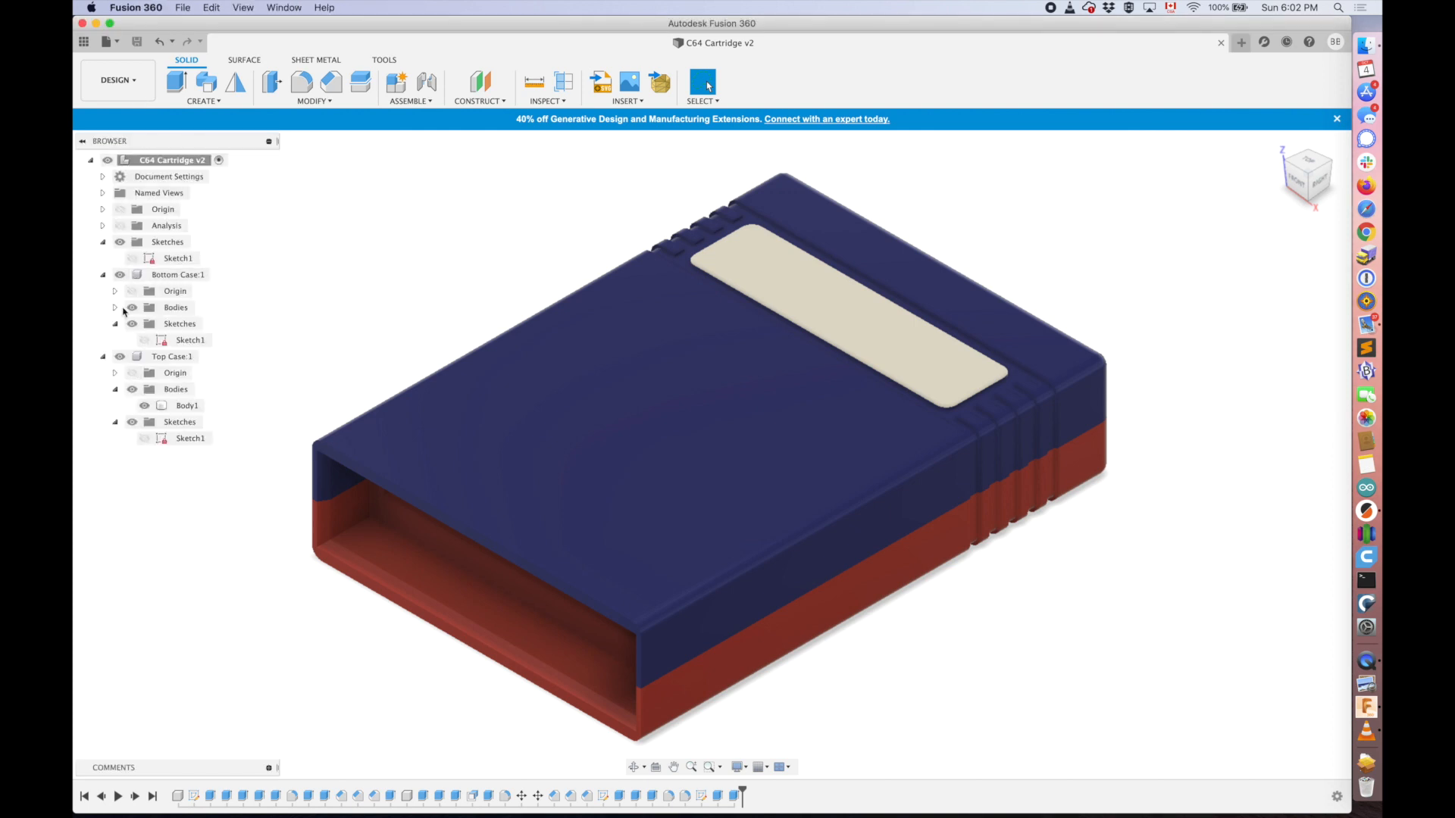
- Export the Bottom Case body as a binary, high-refinement STL file named "C64 Bottom Case" to the Desktop
left_click(116, 308)
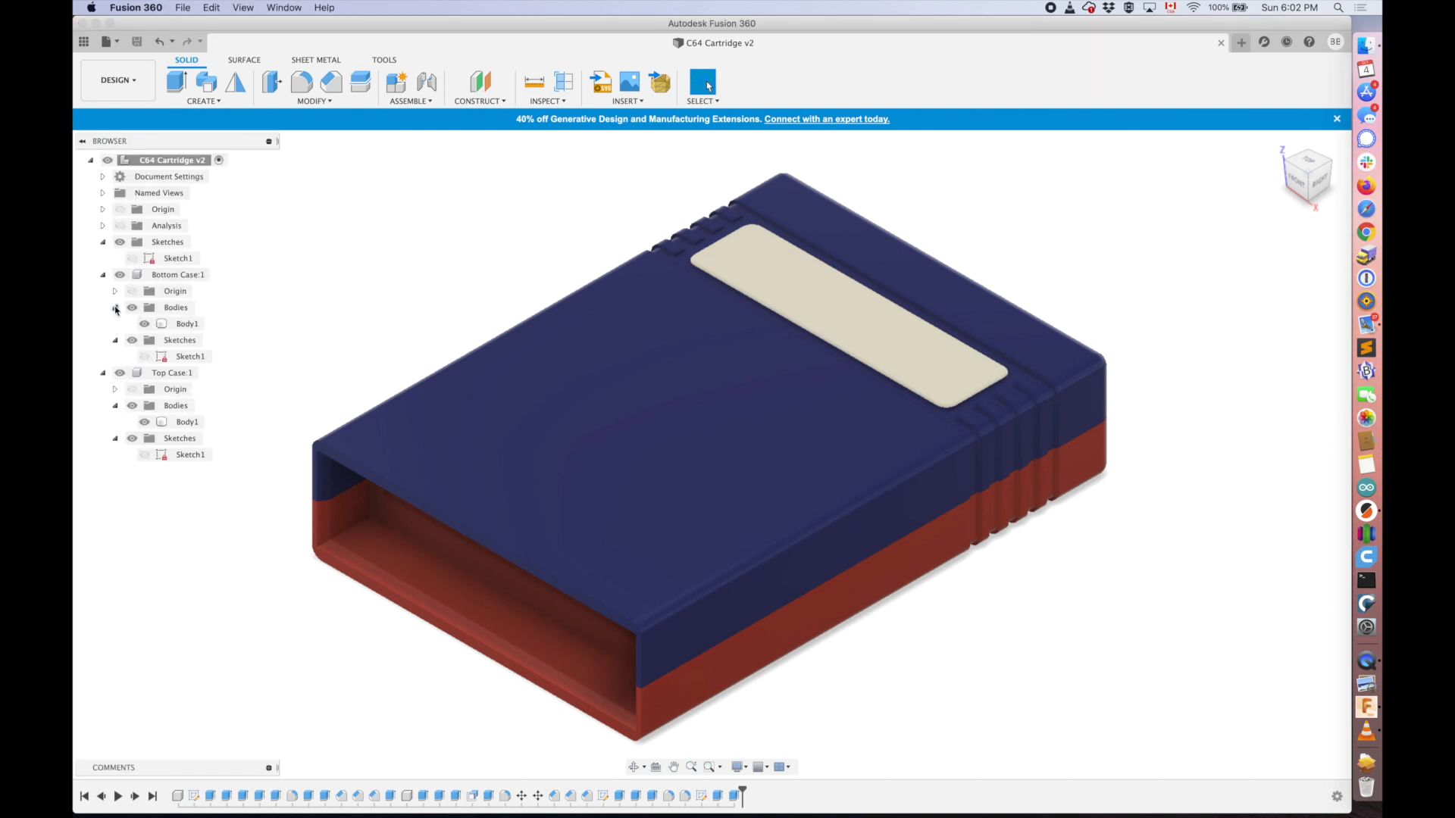
left_click(456, 455)
left_click(391, 270)
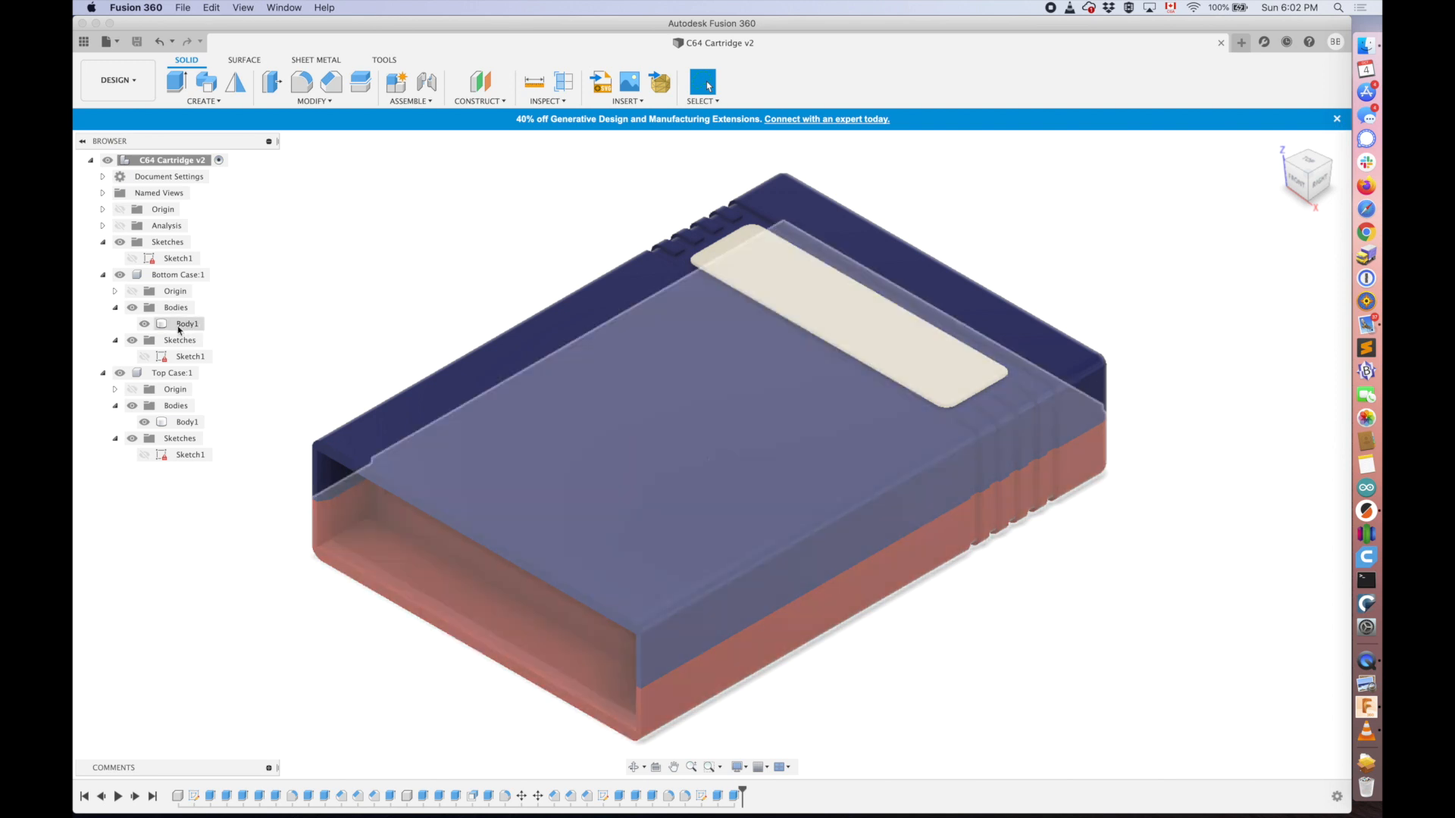
right_click(178, 329)
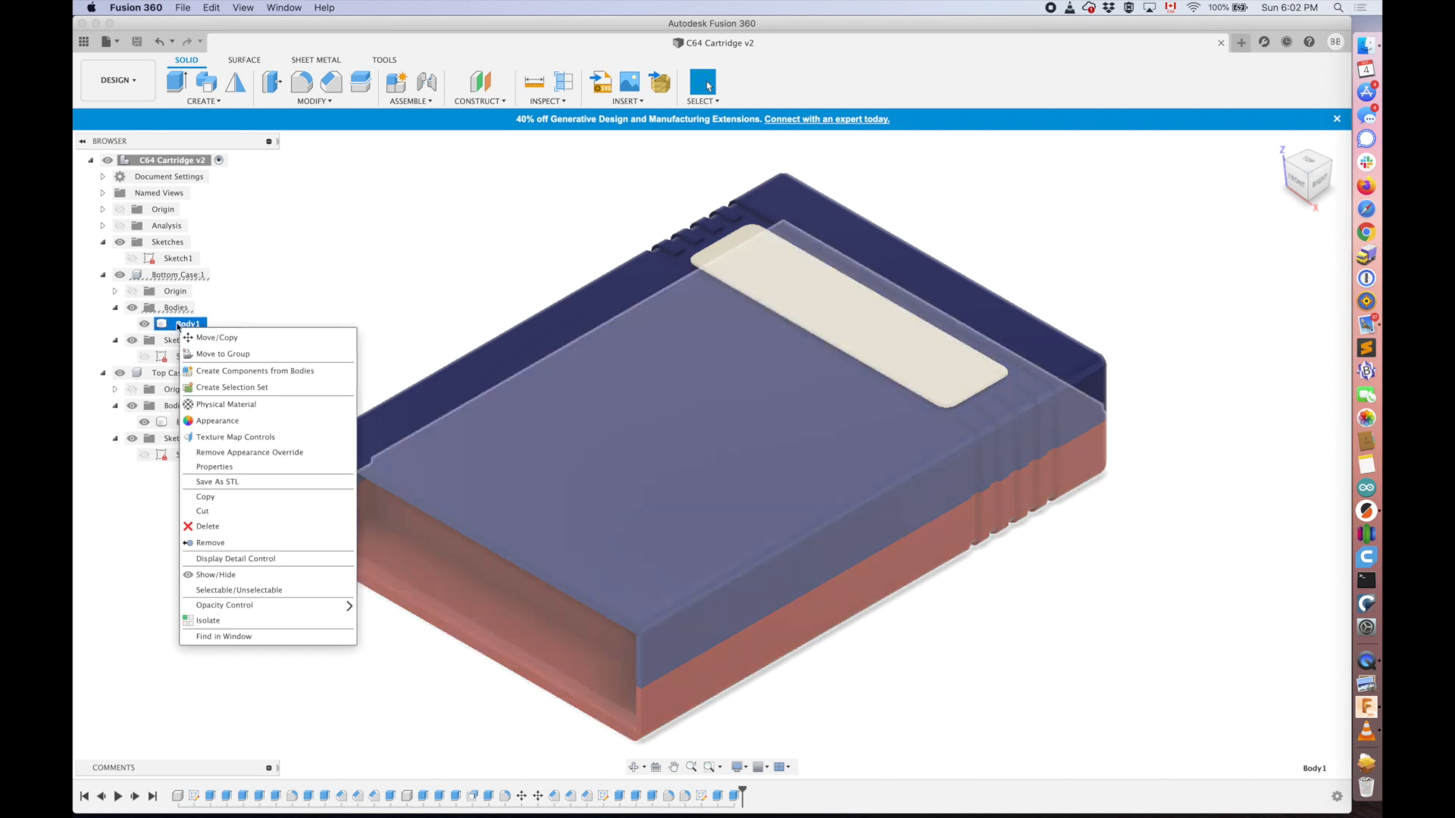
left_click(227, 482)
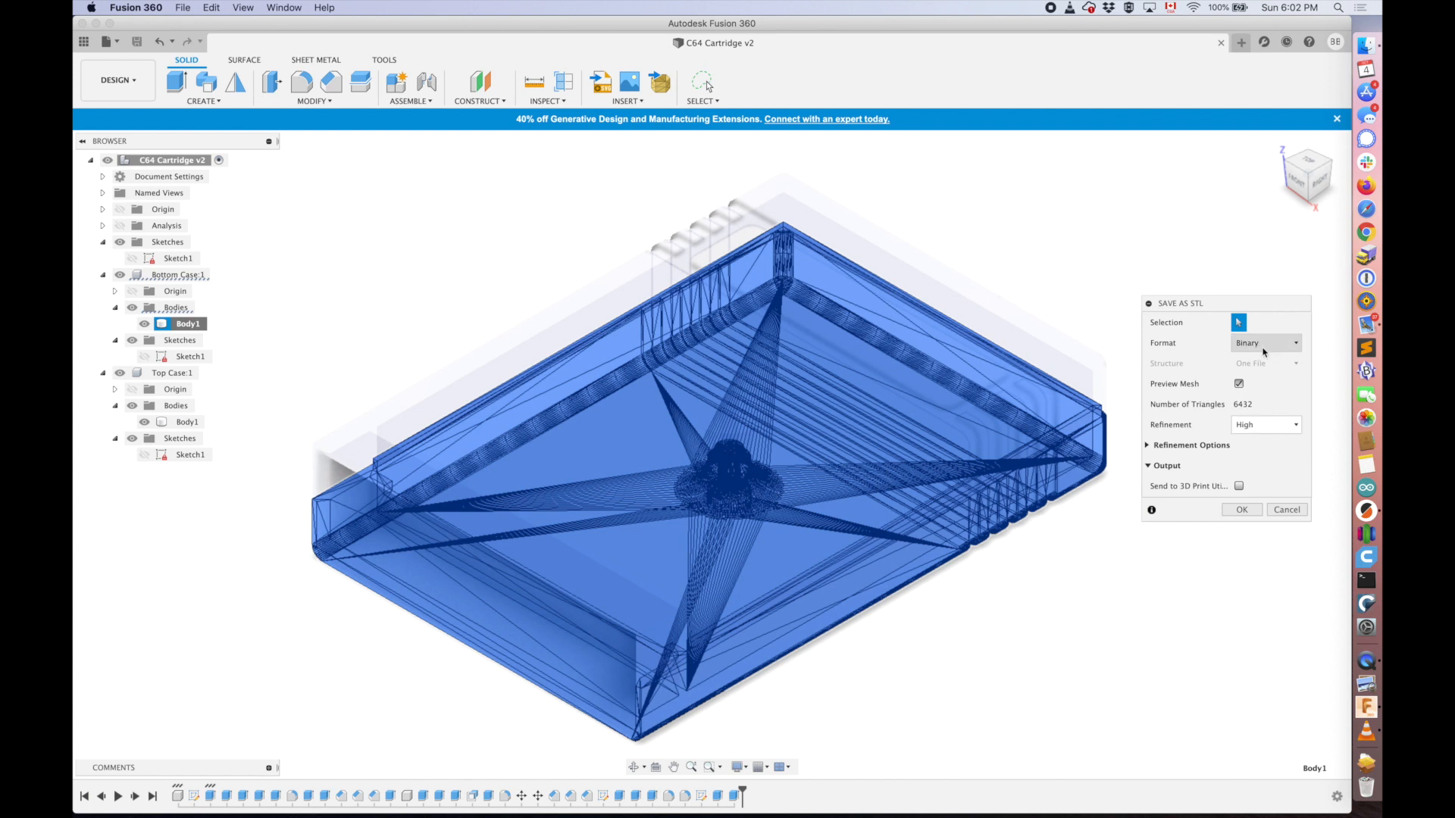
left_click(1241, 512)
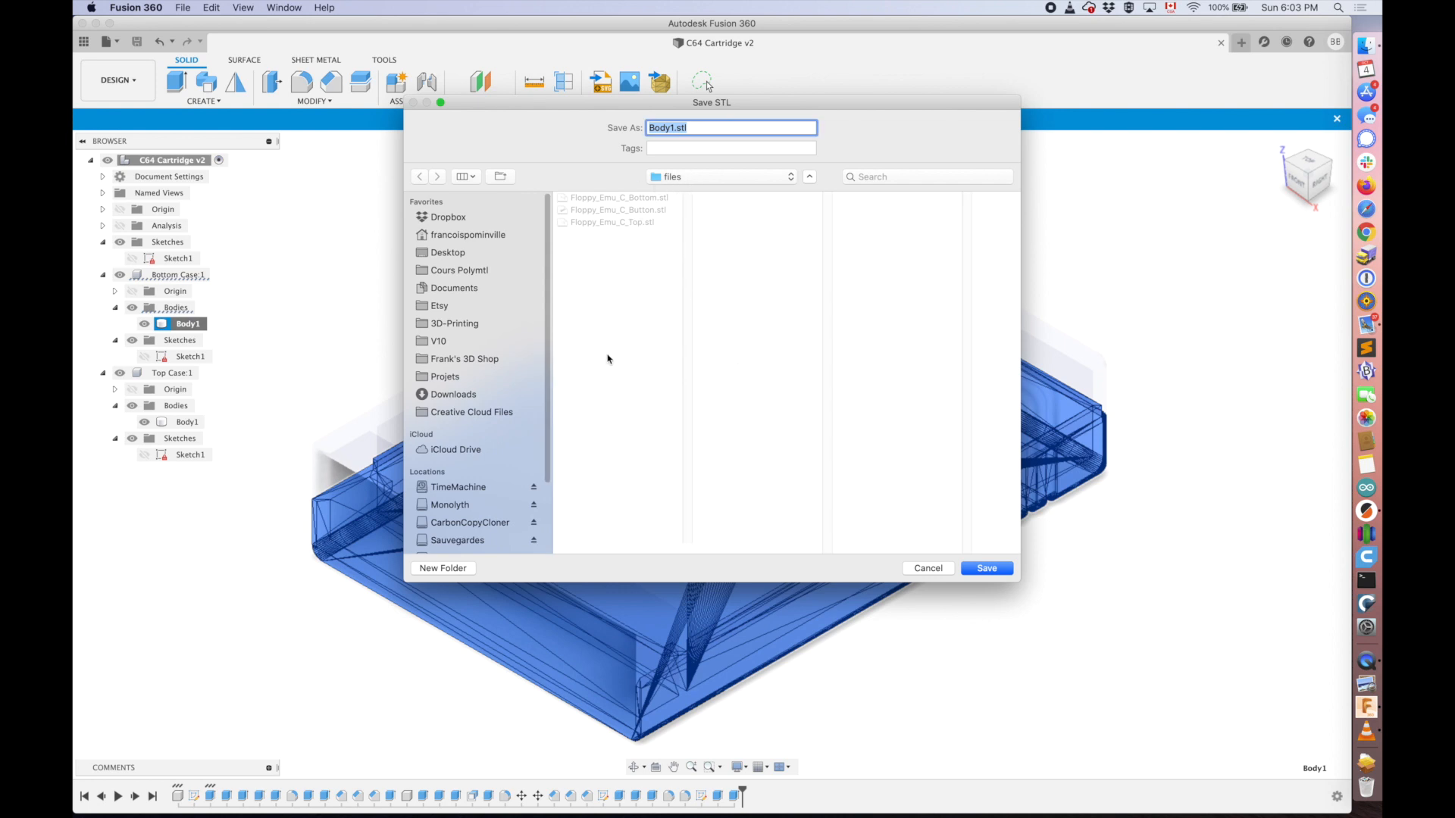
left_click(449, 254)
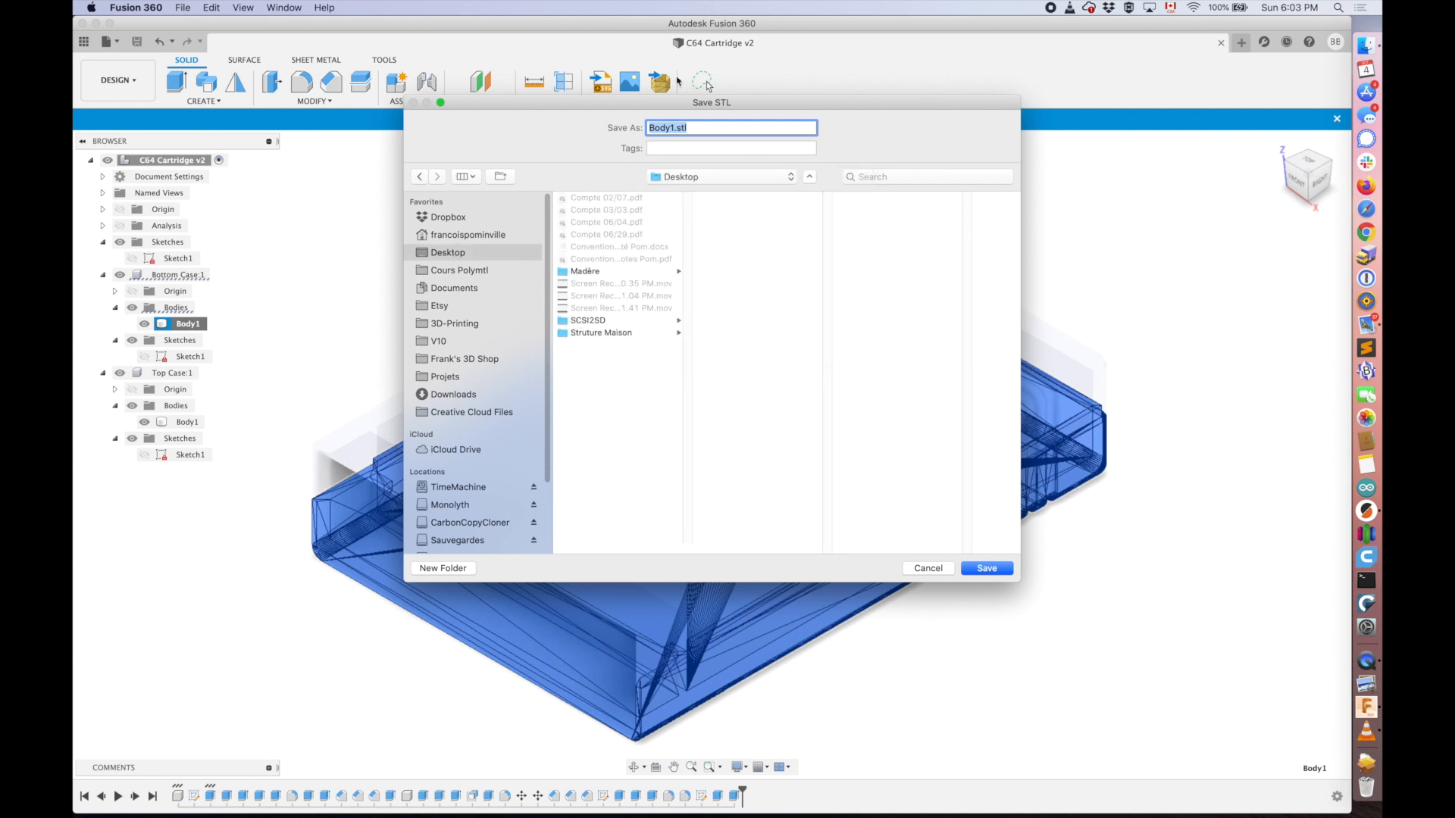
double_click(665, 128)
type("C64 Bottom Case")
key("Return")
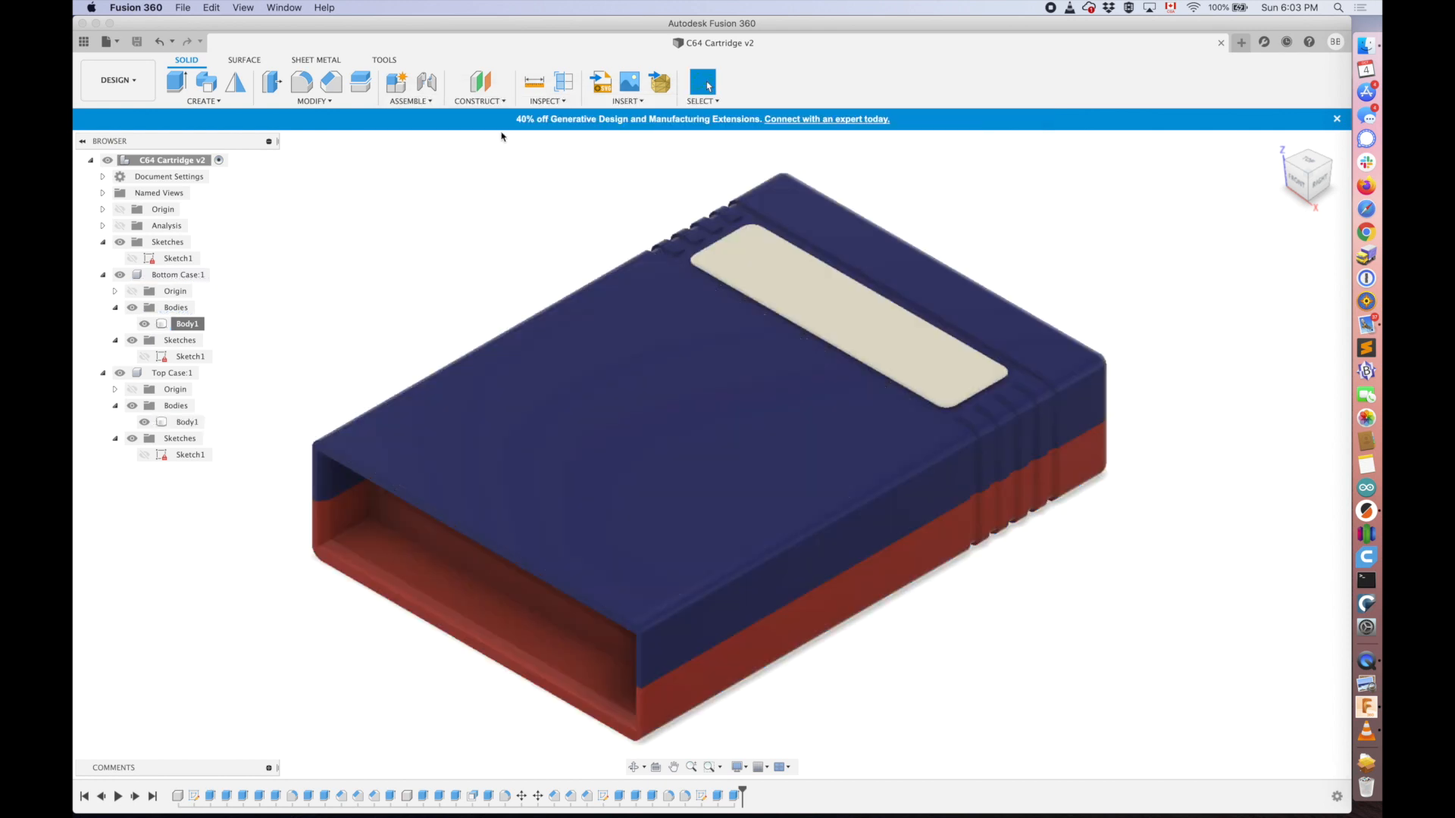
- Export the Top Case body as a binary, high-refinement STL file named "C64 Top Case" to the Desktop
left_click(182, 422)
right_click(182, 422)
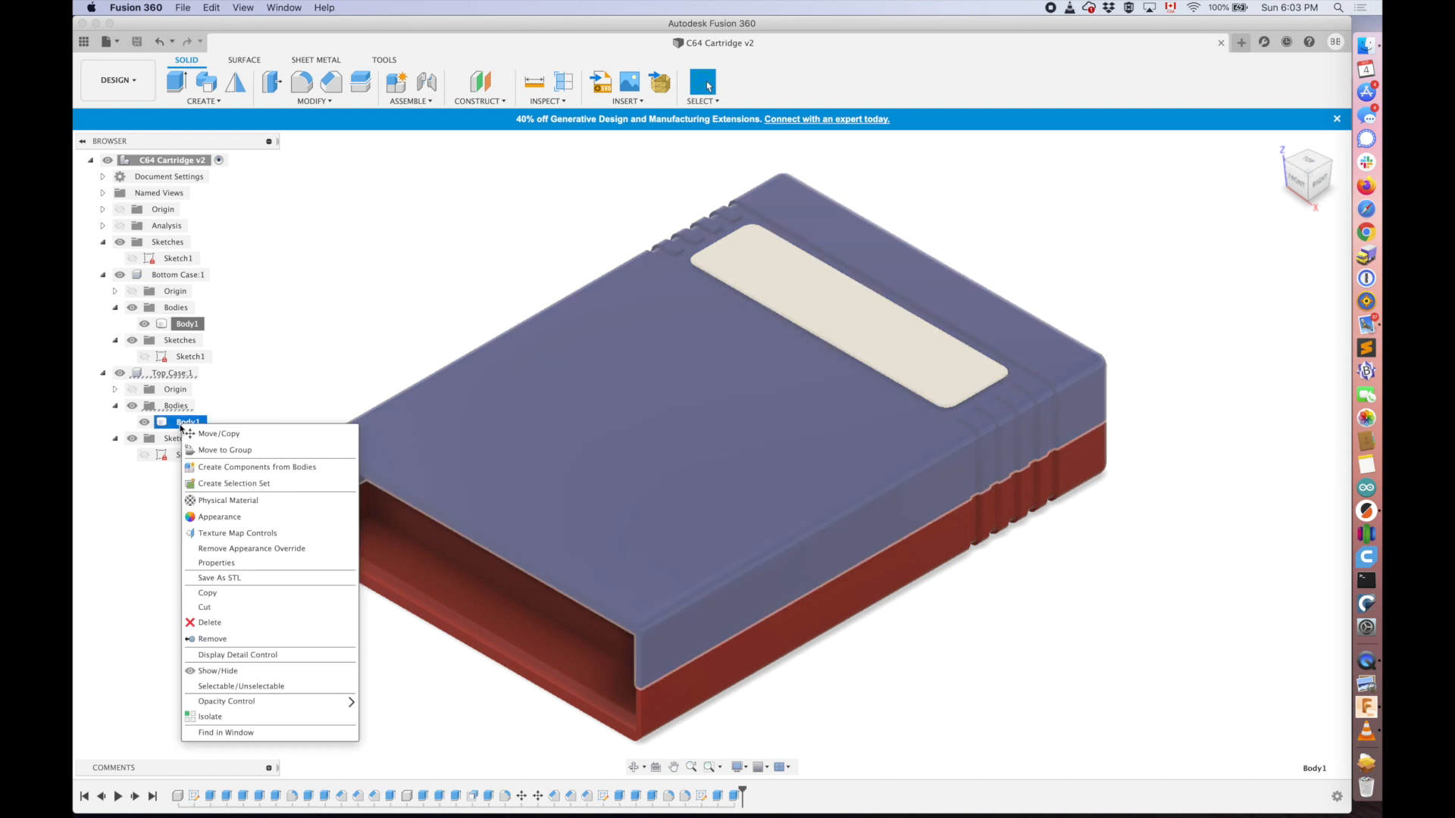
left_click(227, 577)
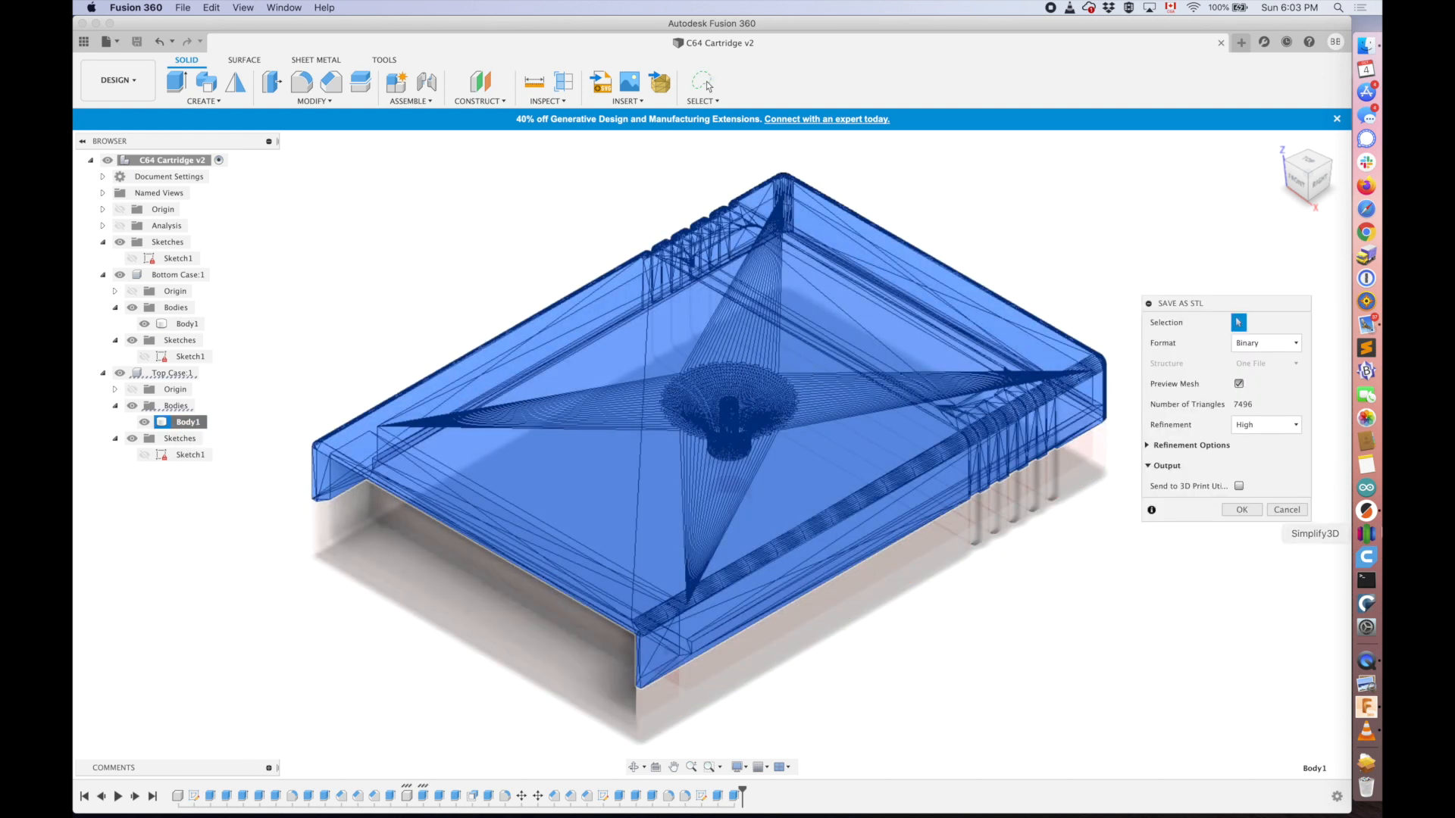
left_click(1239, 510)
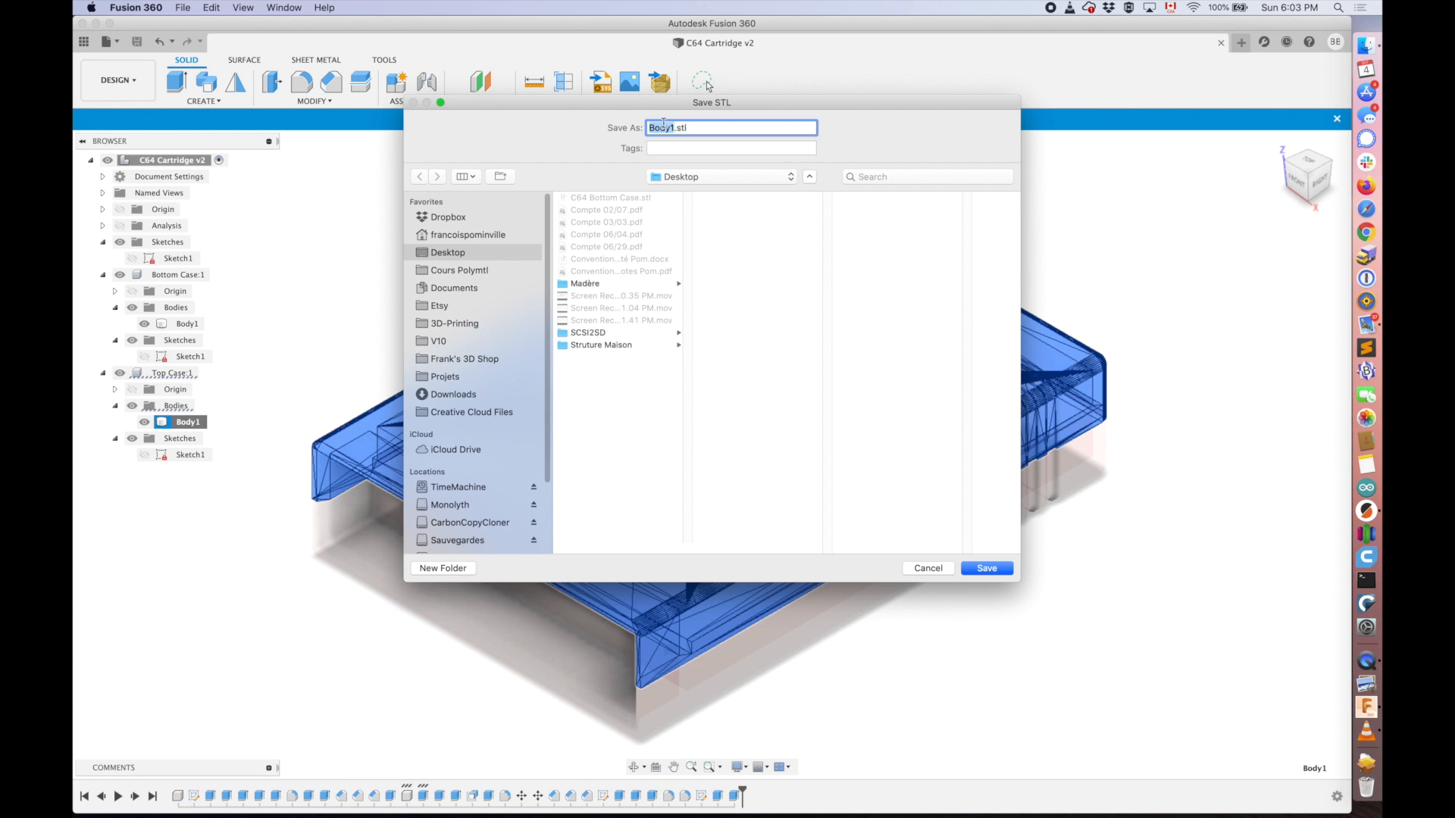
type("C64 Top Case")
key("Return")
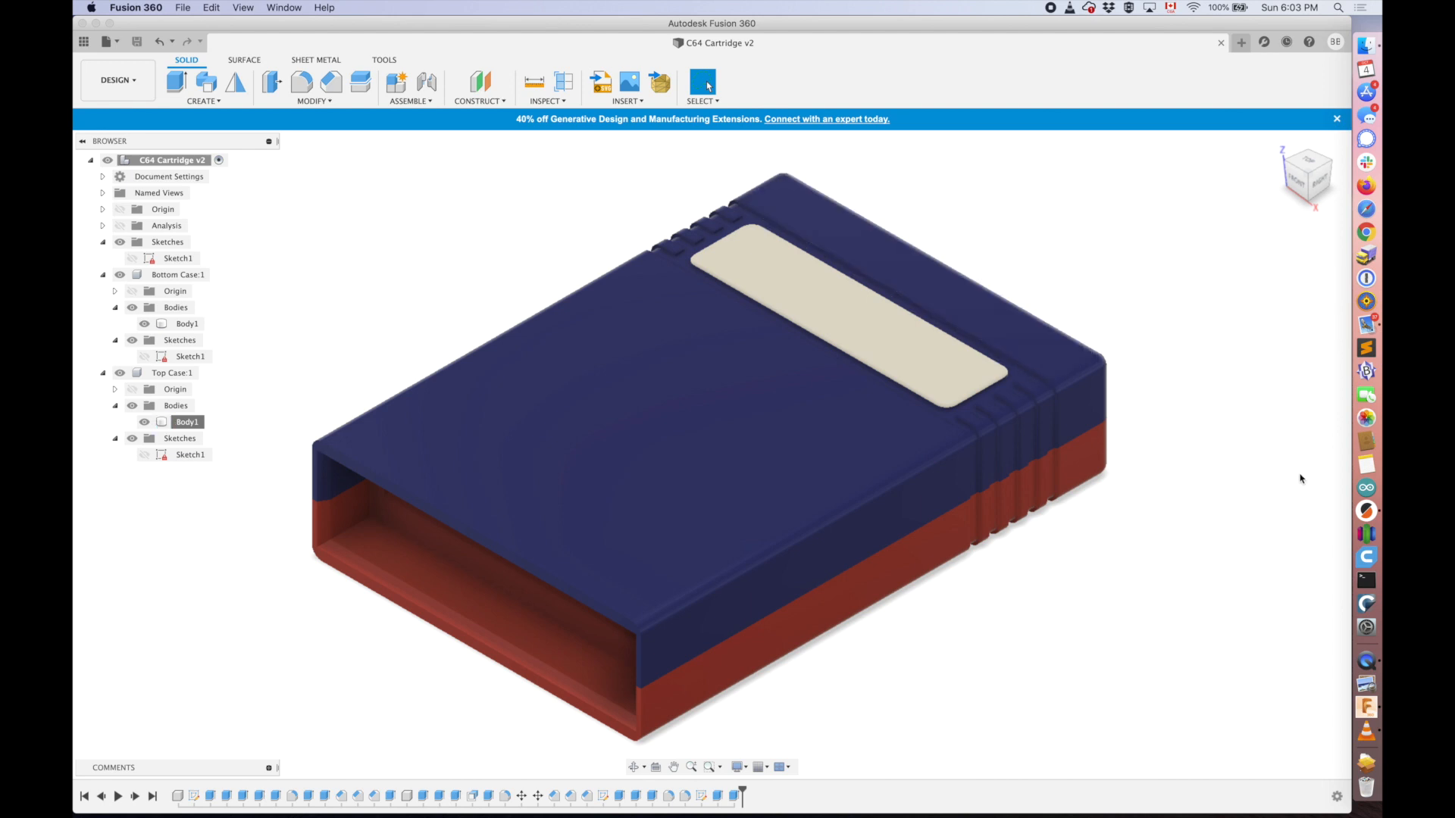
- Switch to PrusaSlicer and import "C64 Bottom Case.stl" from the Desktop onto the print bed for inspection
left_click(1368, 512)
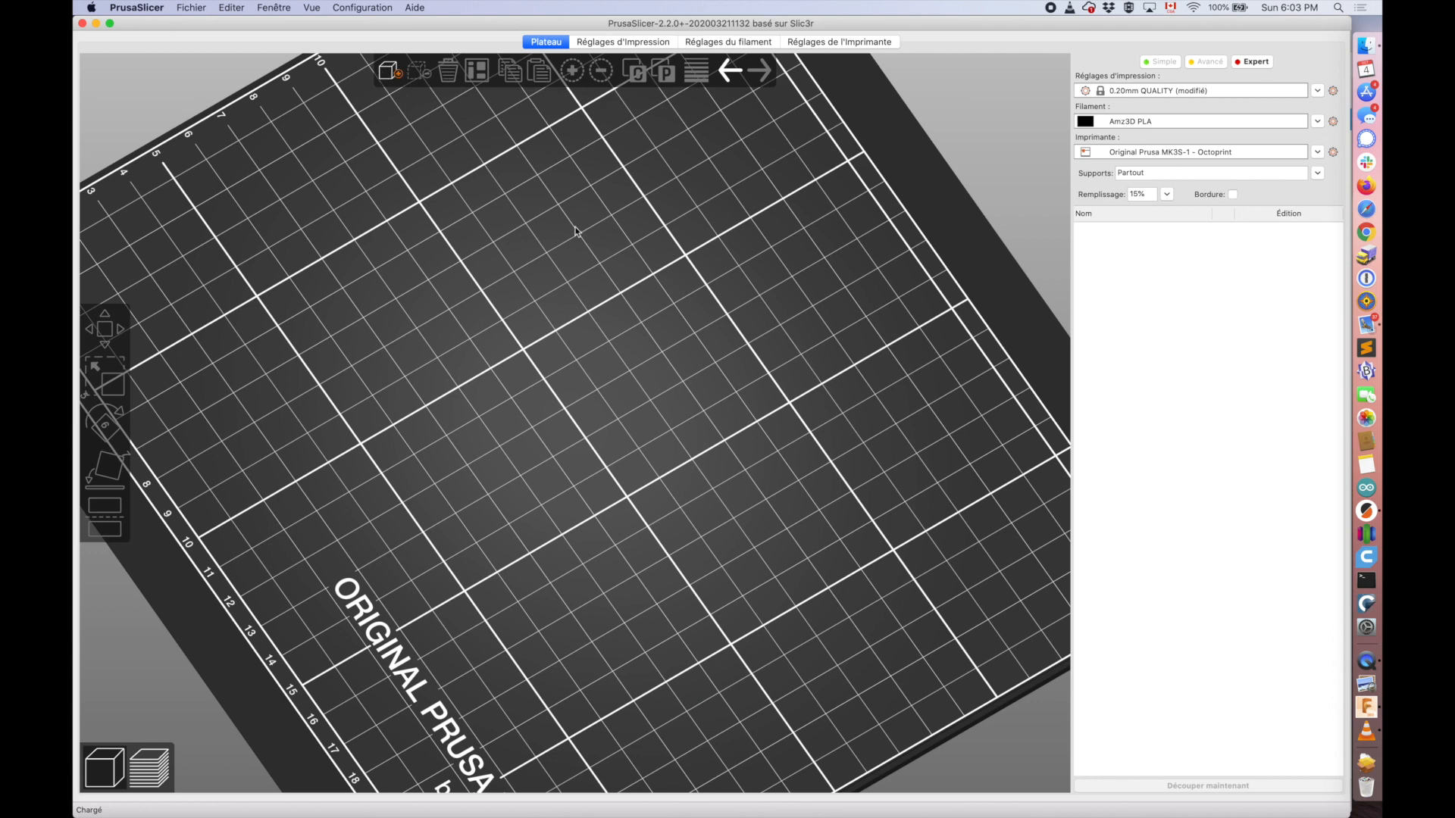
left_click(390, 70)
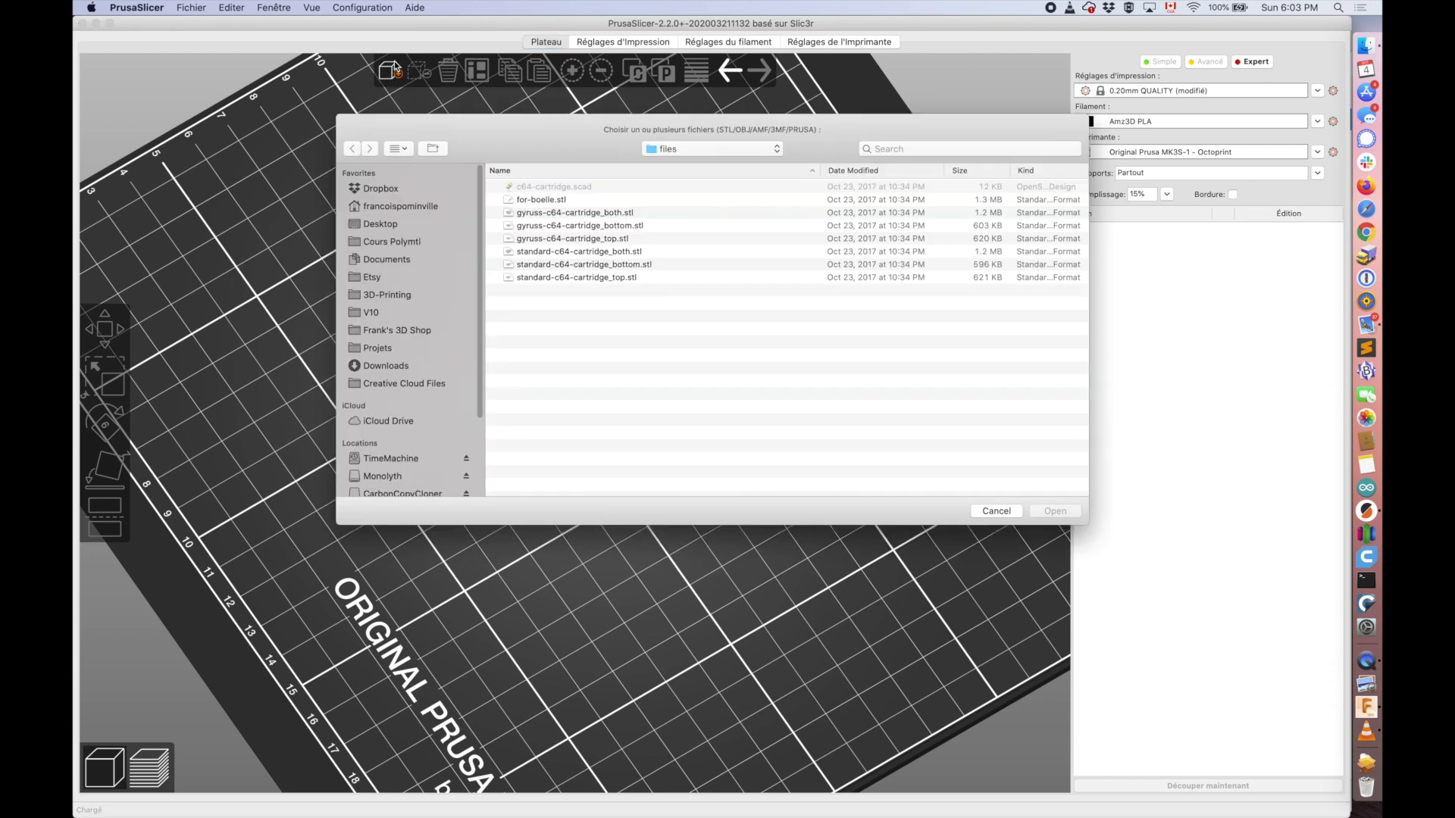
left_click(379, 229)
left_click(576, 188)
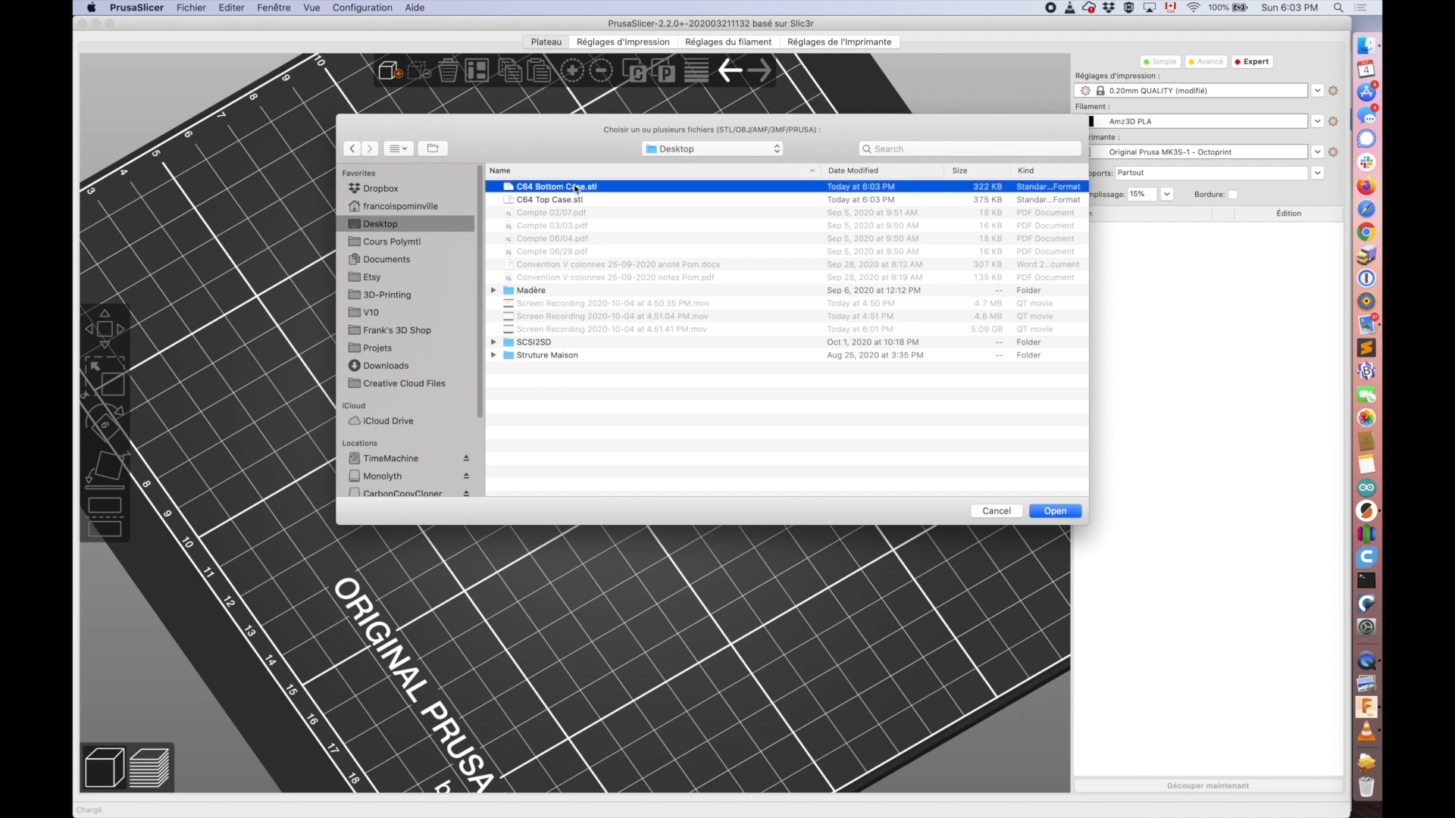
double_click(576, 188)
scroll(761, 557, "up", 5)
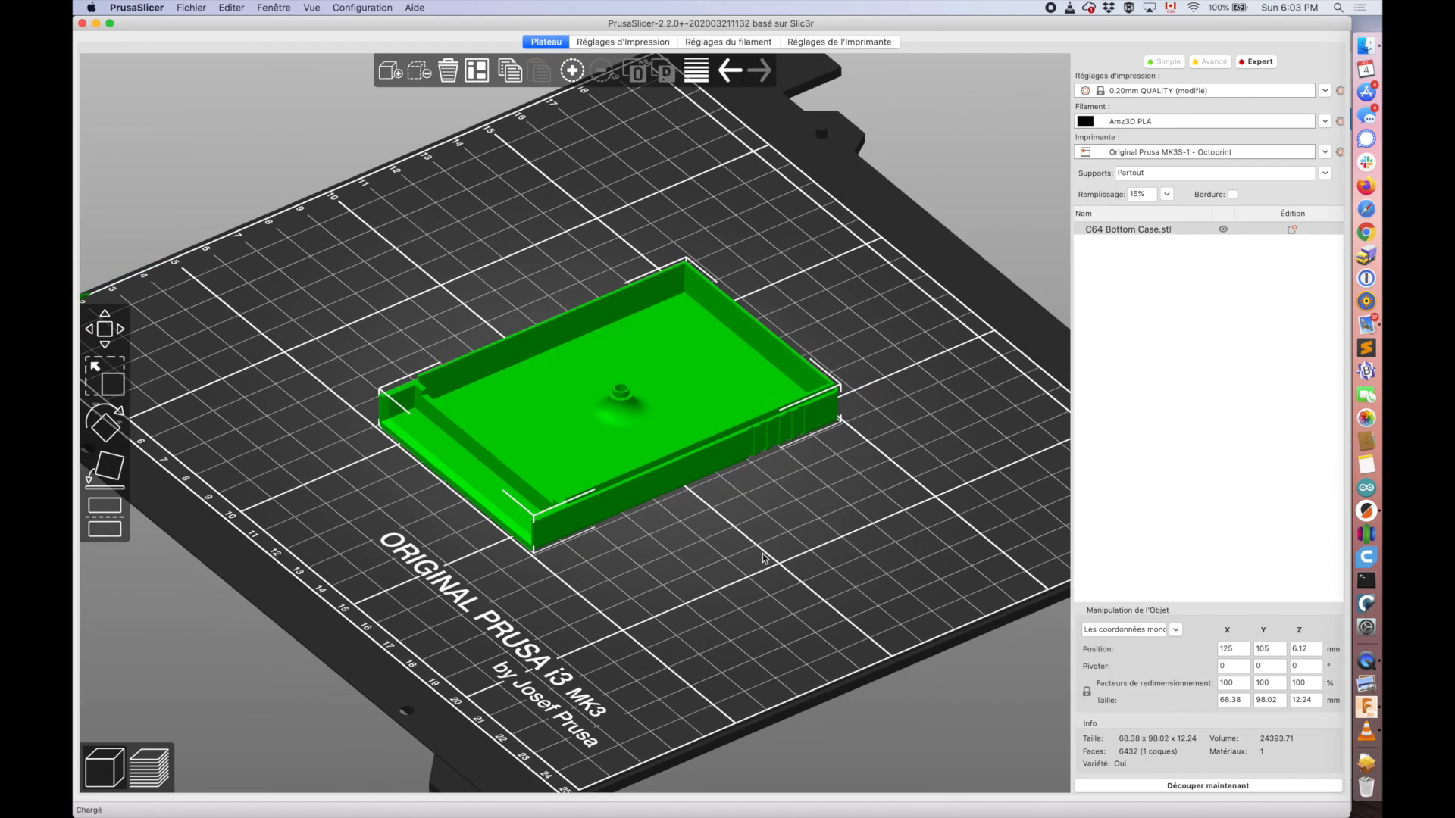
scroll(701, 549, "up", 5)
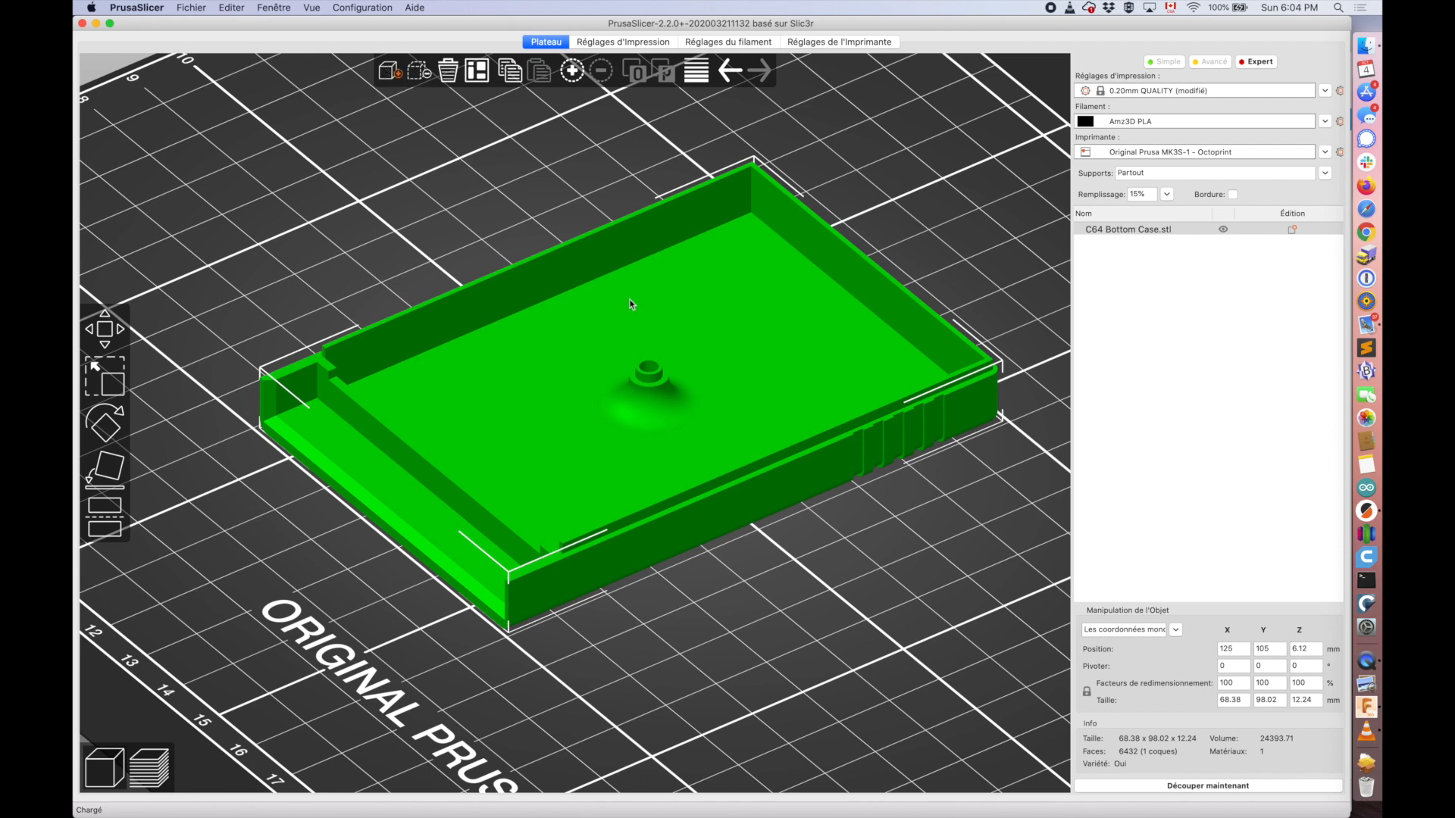
- Import "C64 Top Case.stl" from the Desktop onto the print bed and delete it after viewing
left_click(390, 72)
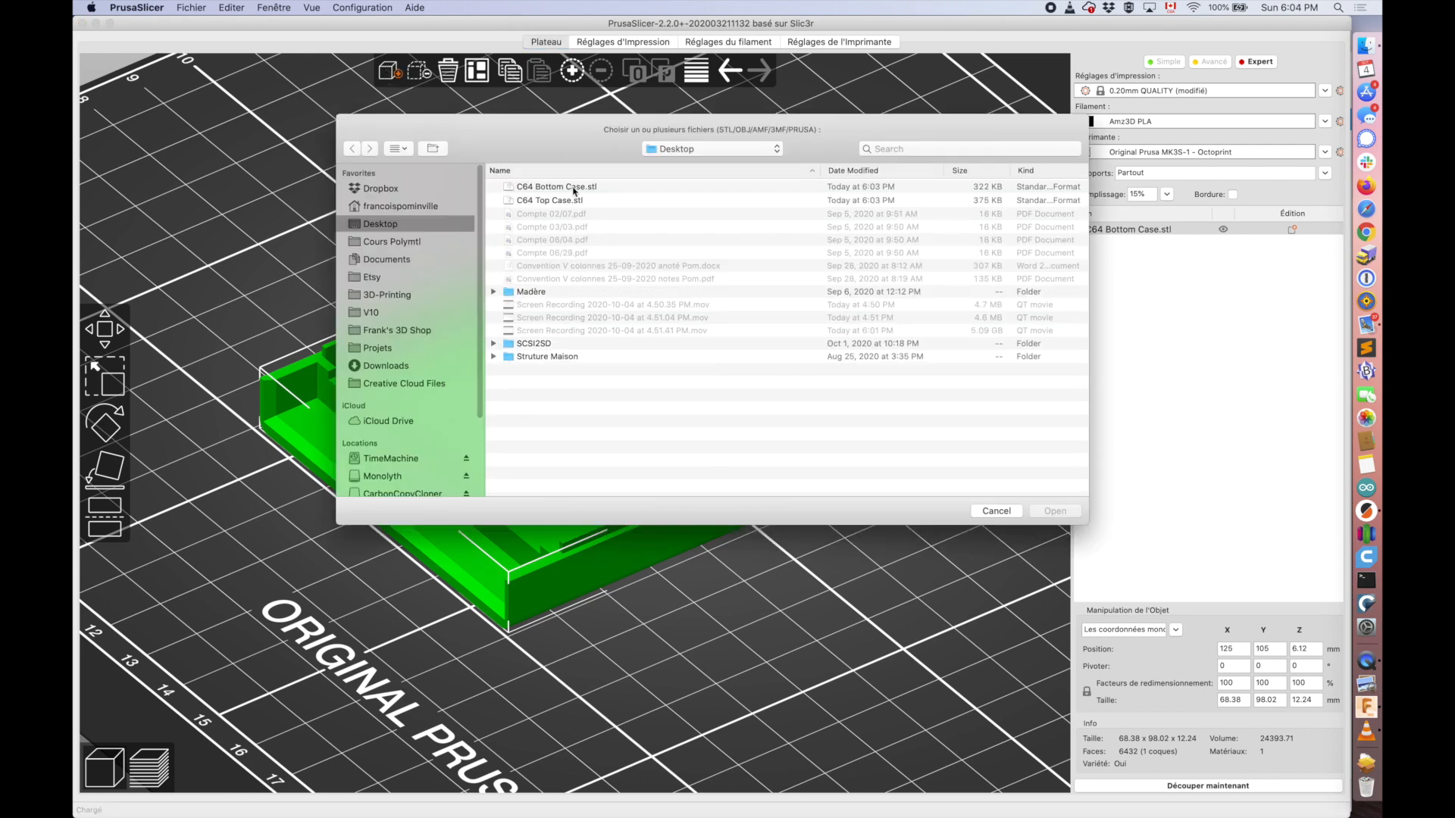
double_click(561, 201)
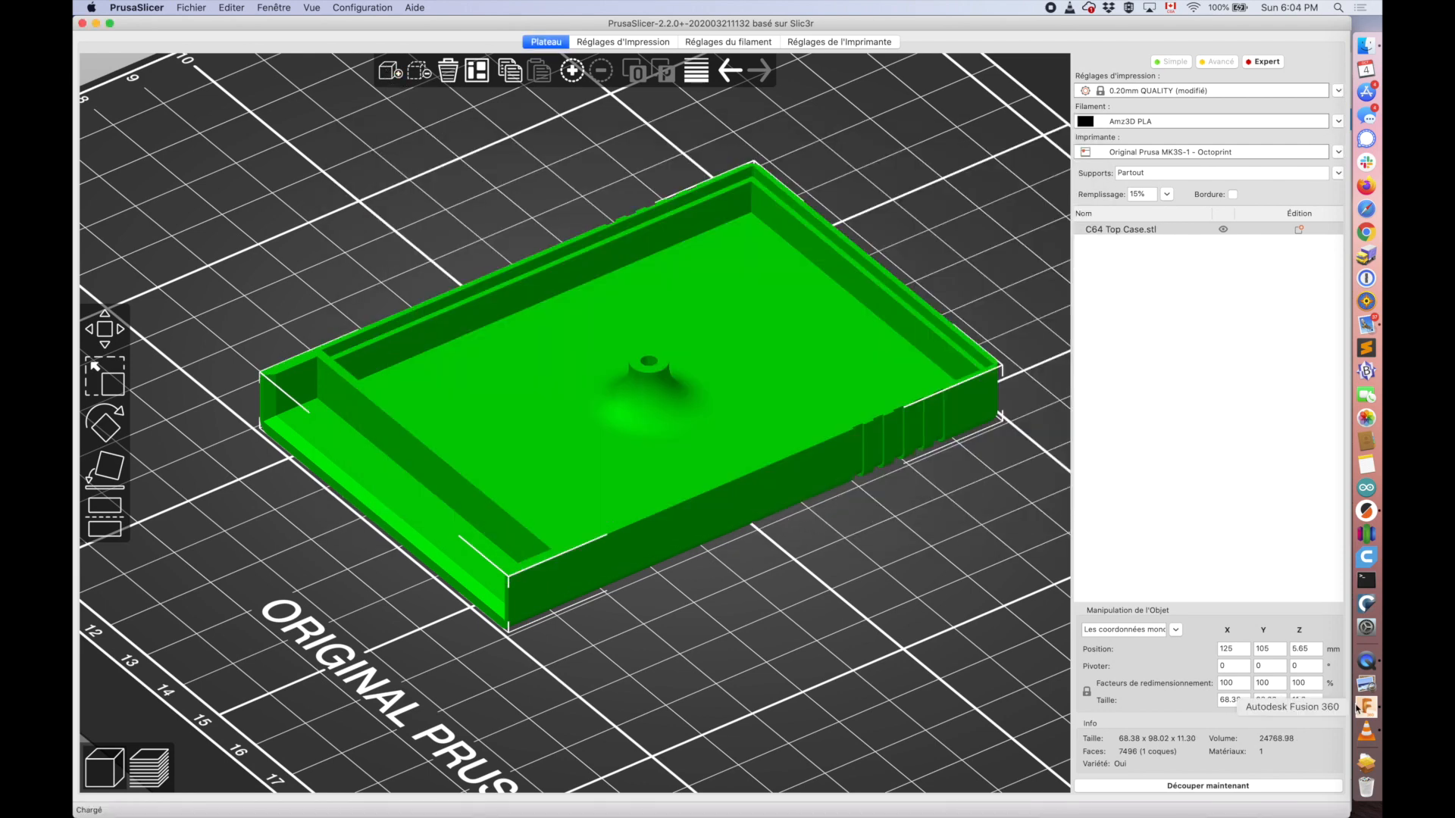
key("Delete")
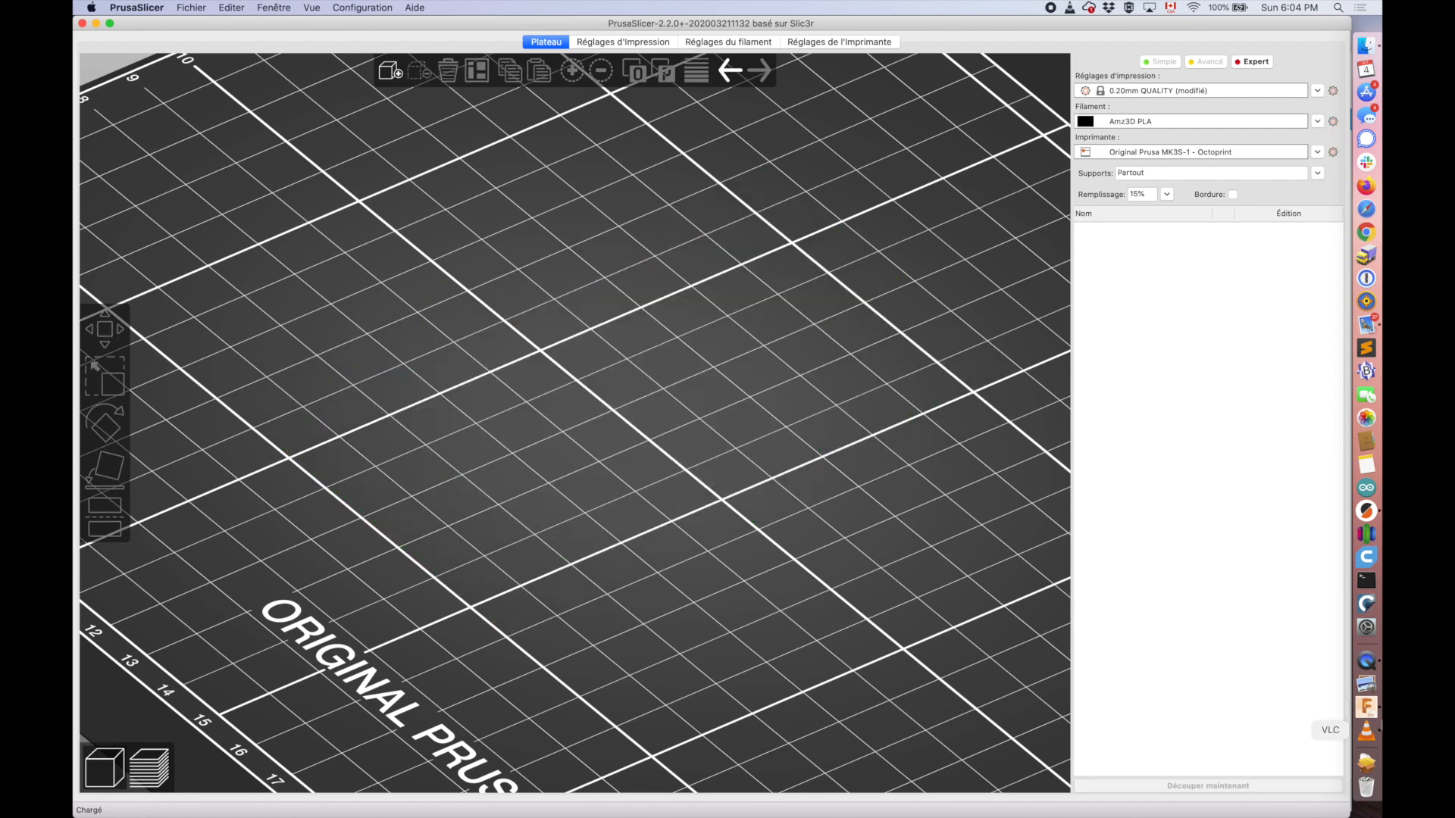
- Switch to Fusion 360, start moving the Top Case body and set its pivot at the hole atop the central post
key("super+Tab")
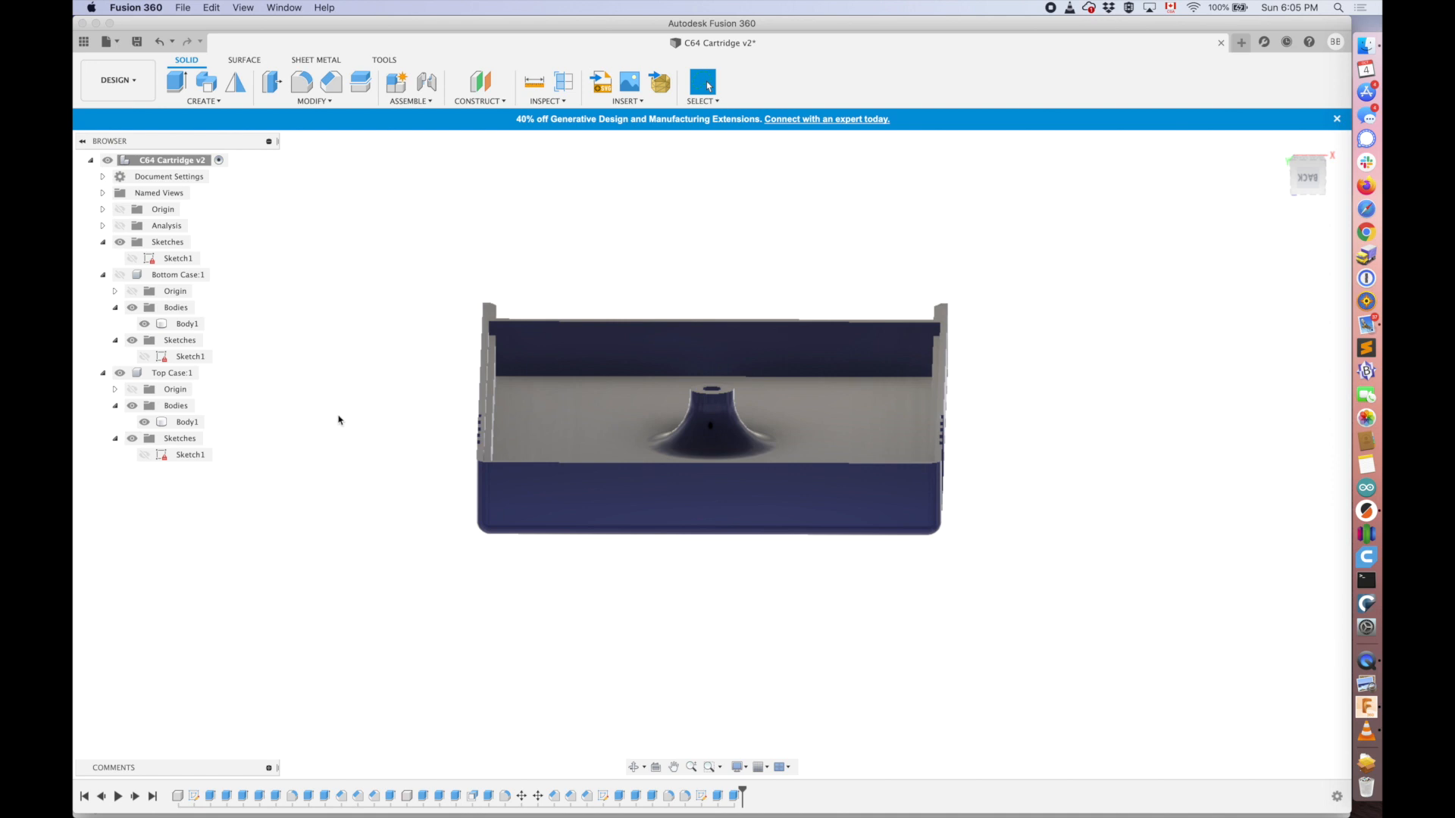
right_click(189, 422)
left_click(227, 435)
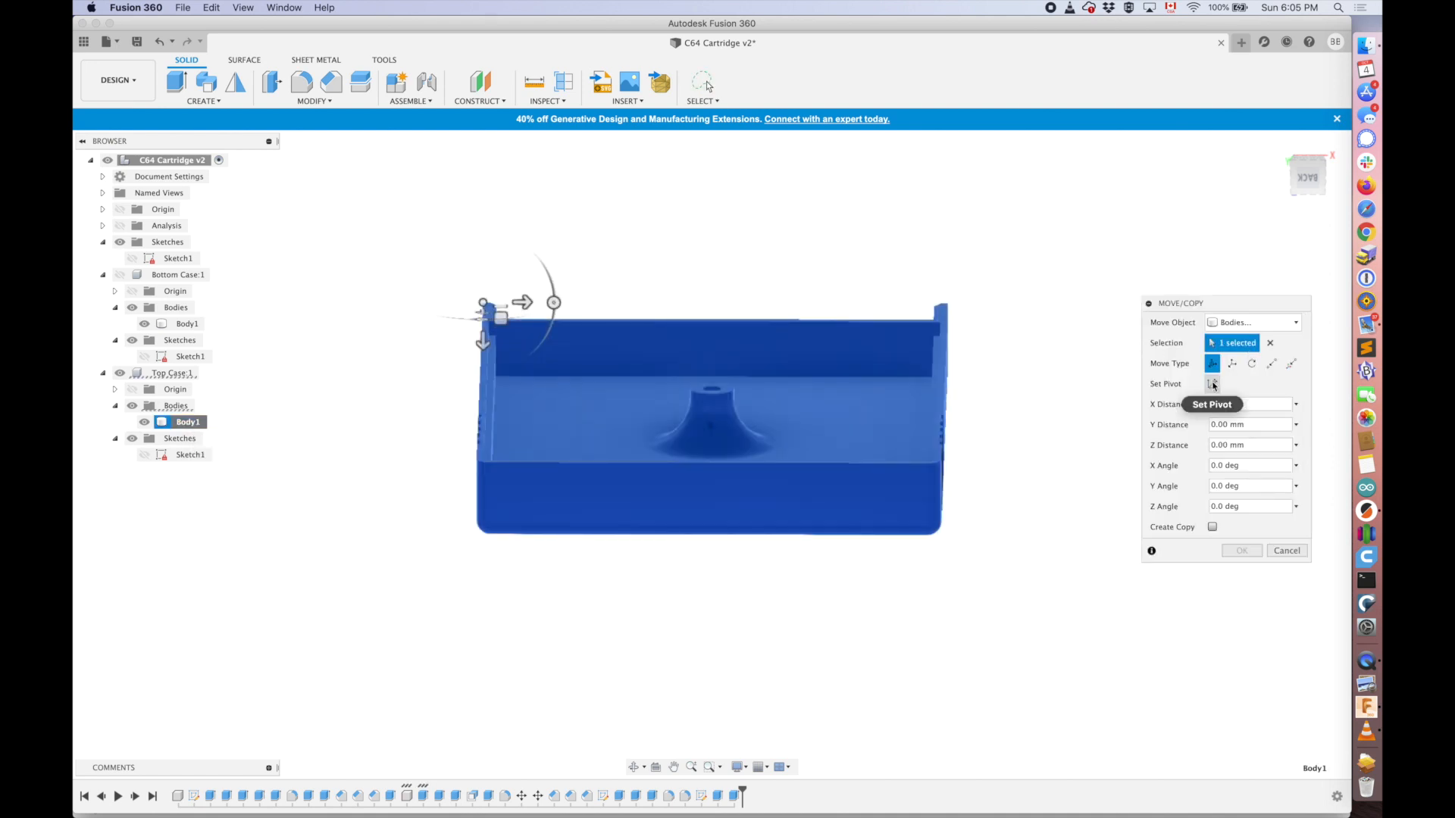
left_click(1213, 383)
left_click(707, 391)
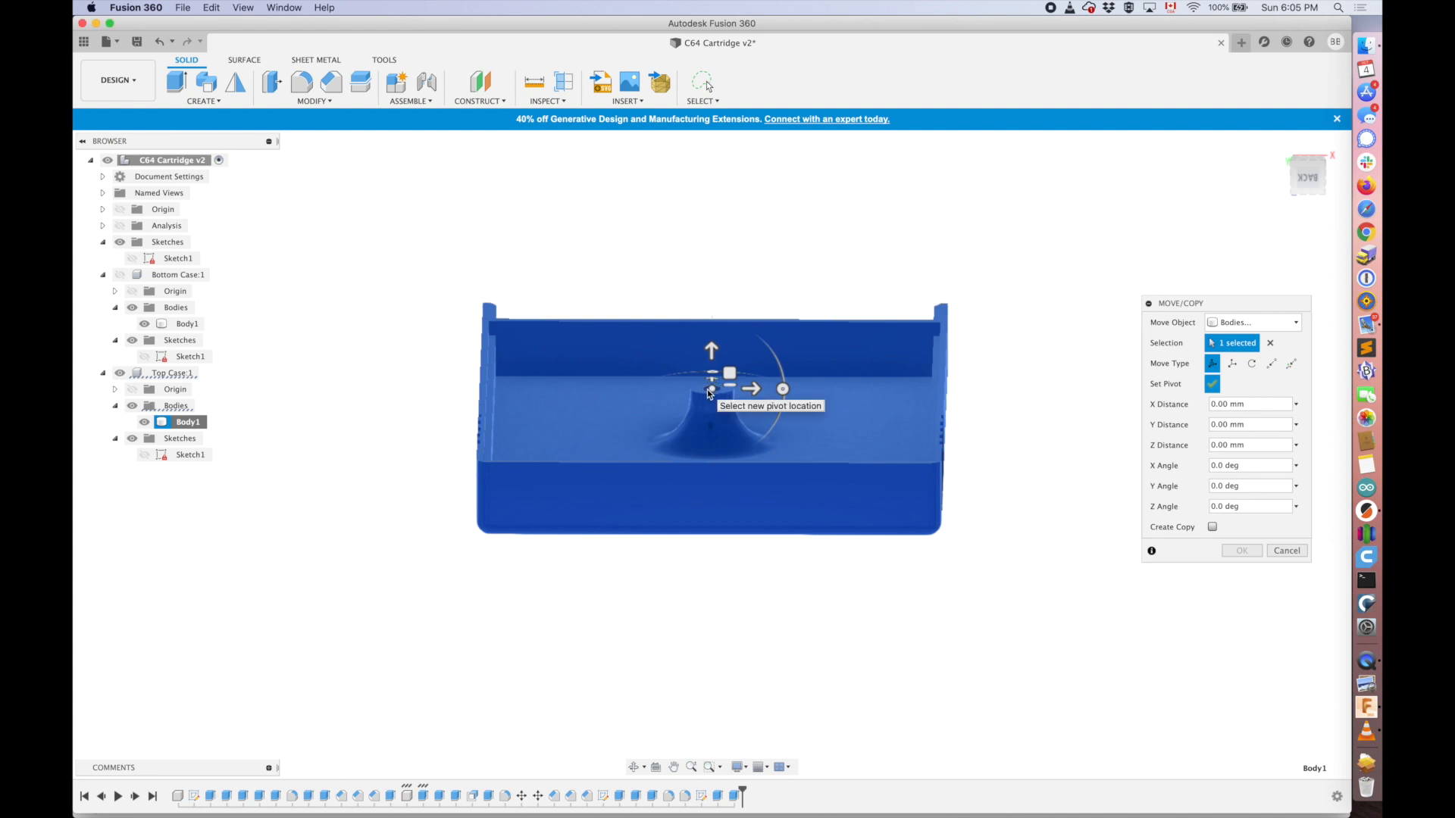
left_click(784, 391)
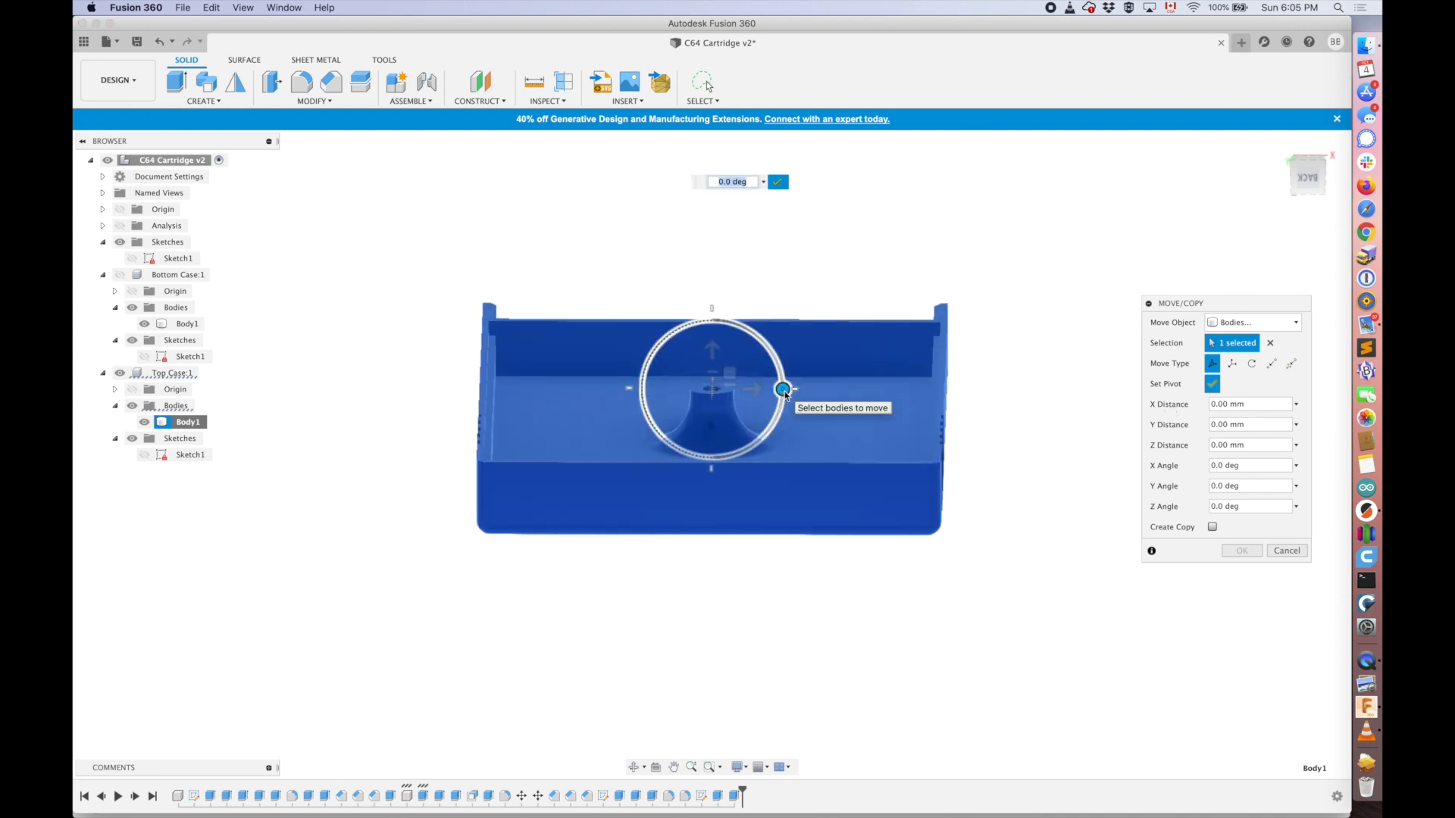
mouse_move(783, 391)
left_mouse_down()
mouse_move(694, 323)
mouse_move(641, 374)
mouse_move(640, 389)
mouse_move(770, 347)
mouse_move(784, 391)
left_mouse_up()
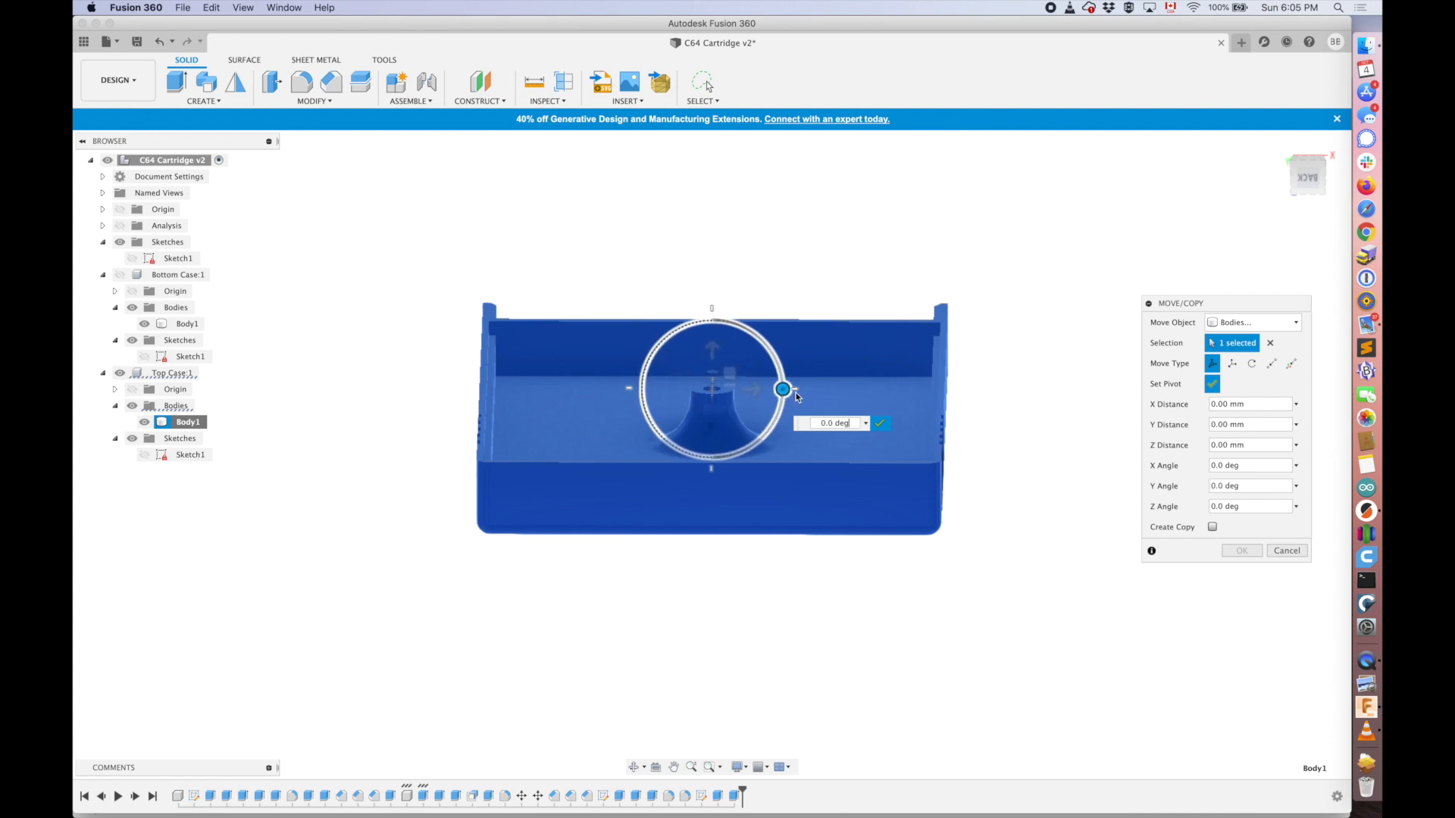
left_click(1213, 384)
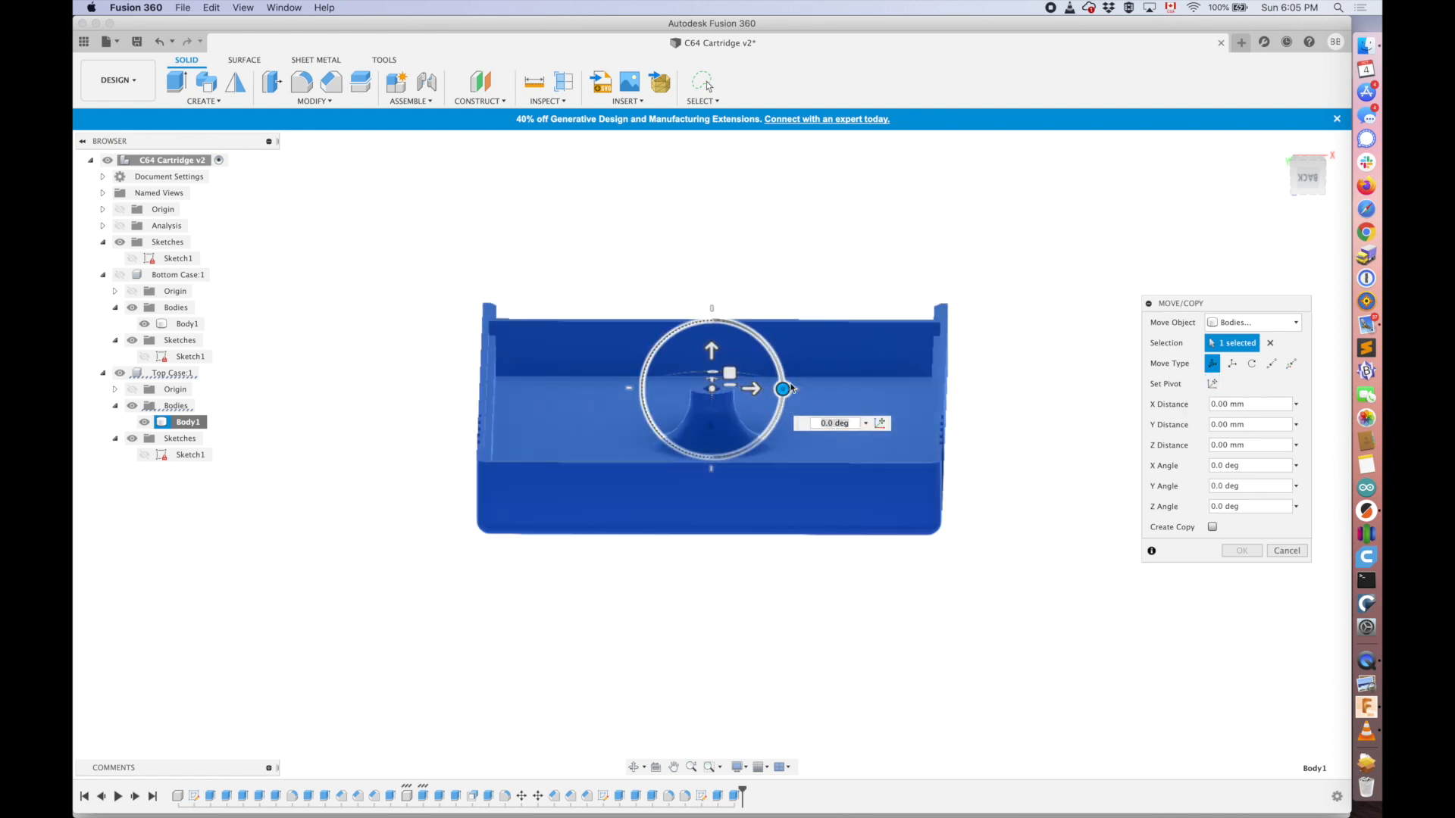
- Rotate the Top Case body -180 degrees about Y and shift it about 75.6 mm along X, beside the bottom case
left_click_drag(782, 389, 637, 389)
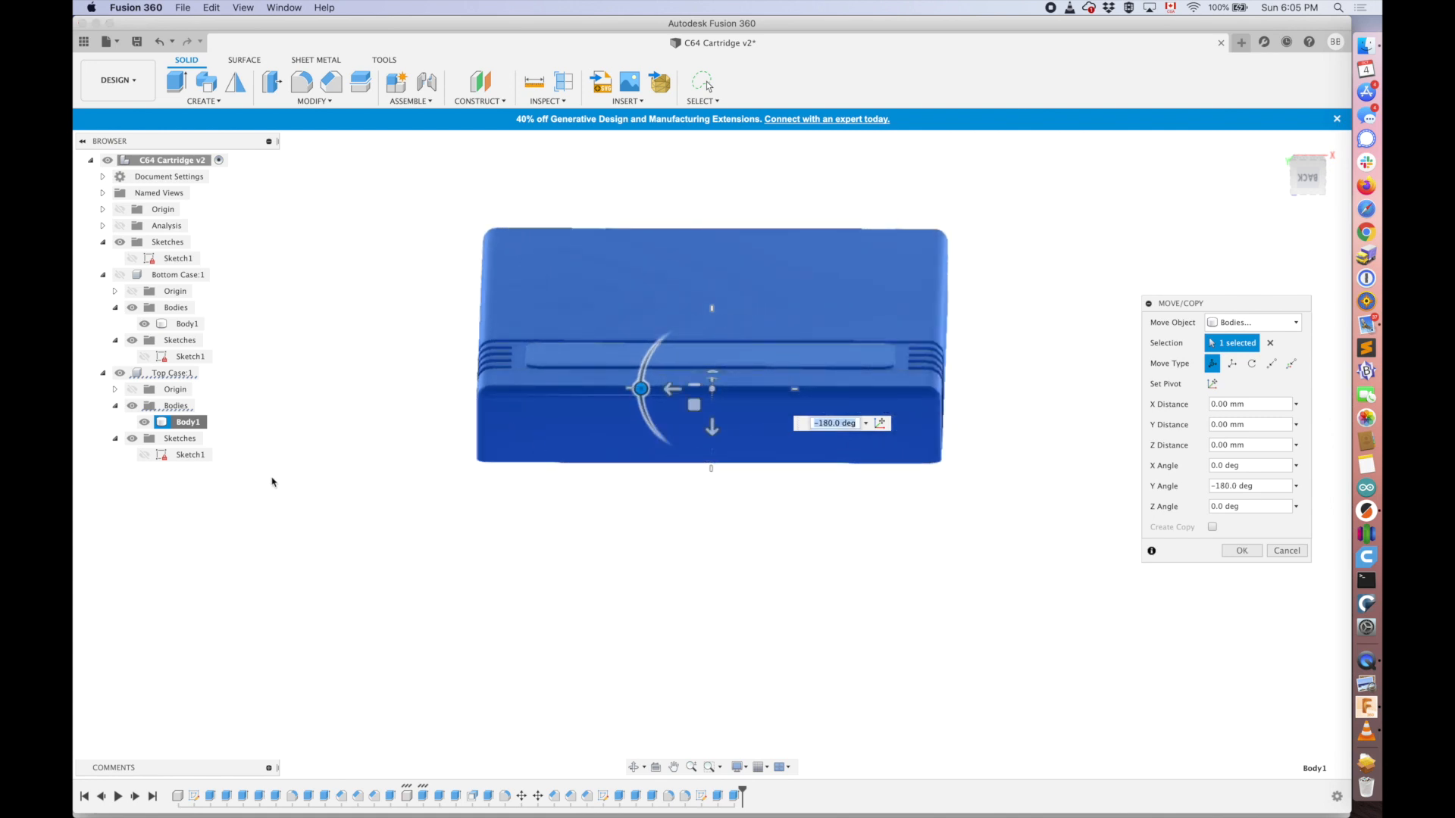
middle_click_drag(629, 564, 603, 443, "shift")
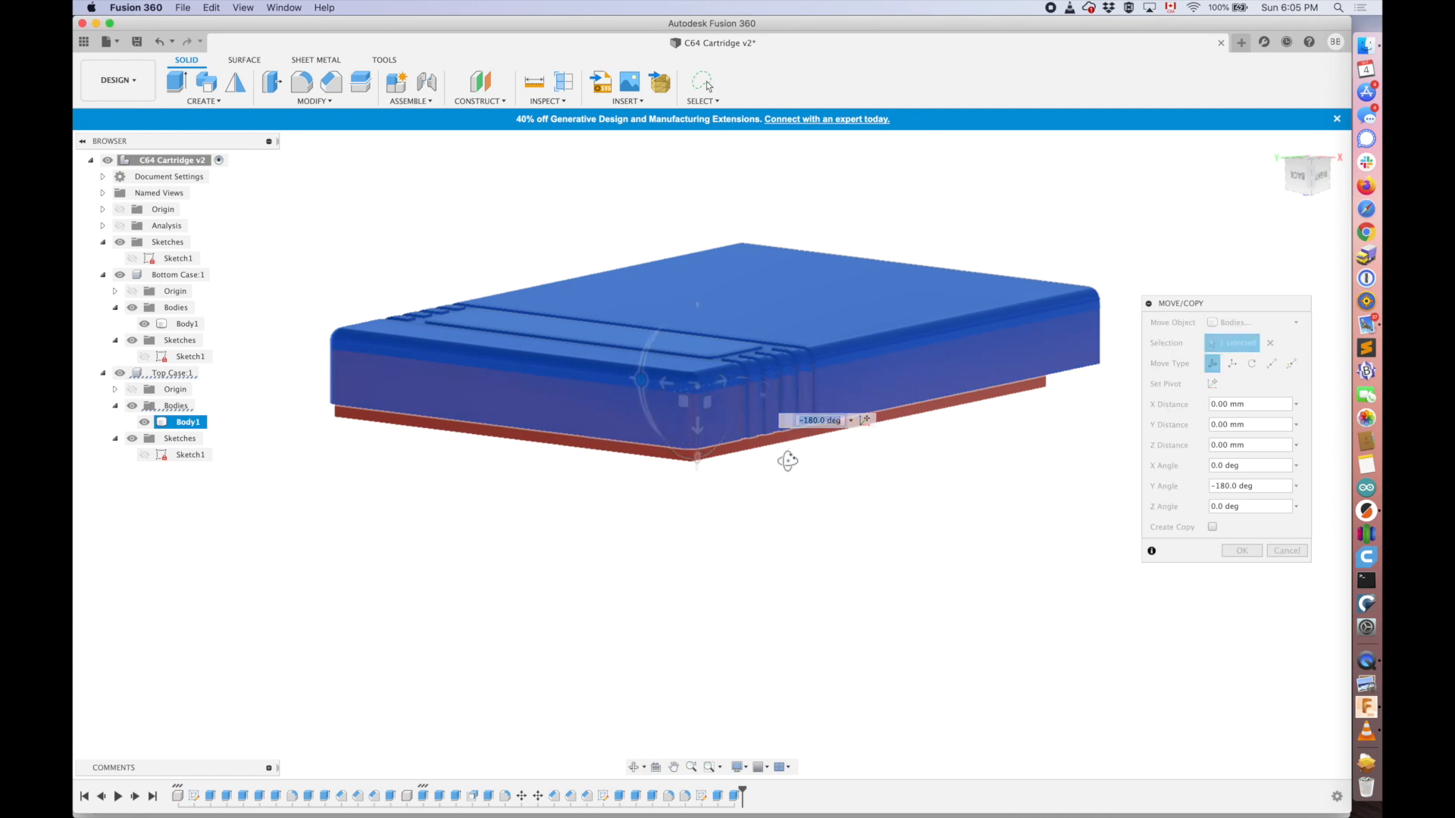
middle_click_drag(783, 457, 692, 682, "shift")
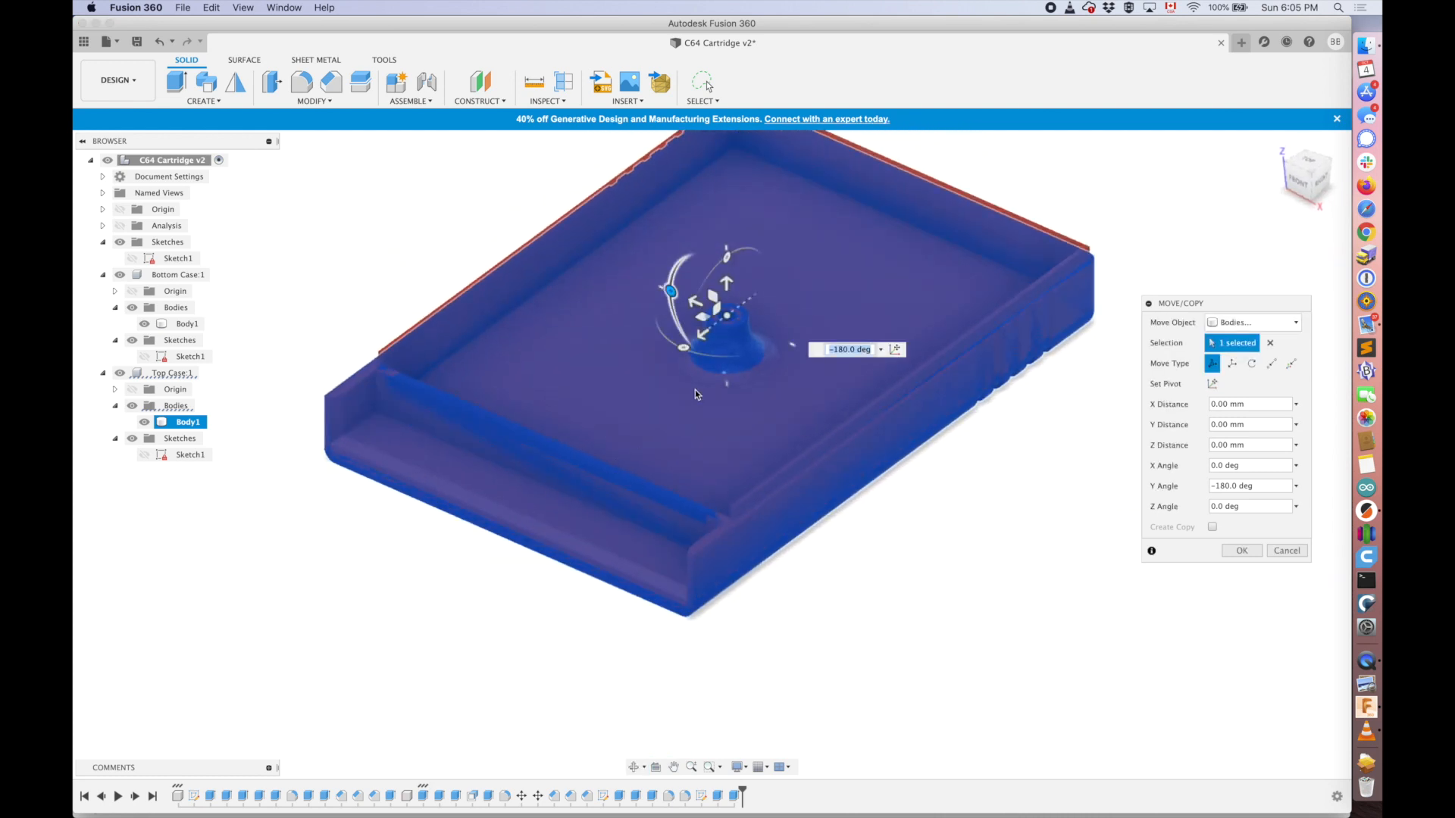
middle_click_drag(701, 286, 1019, 424)
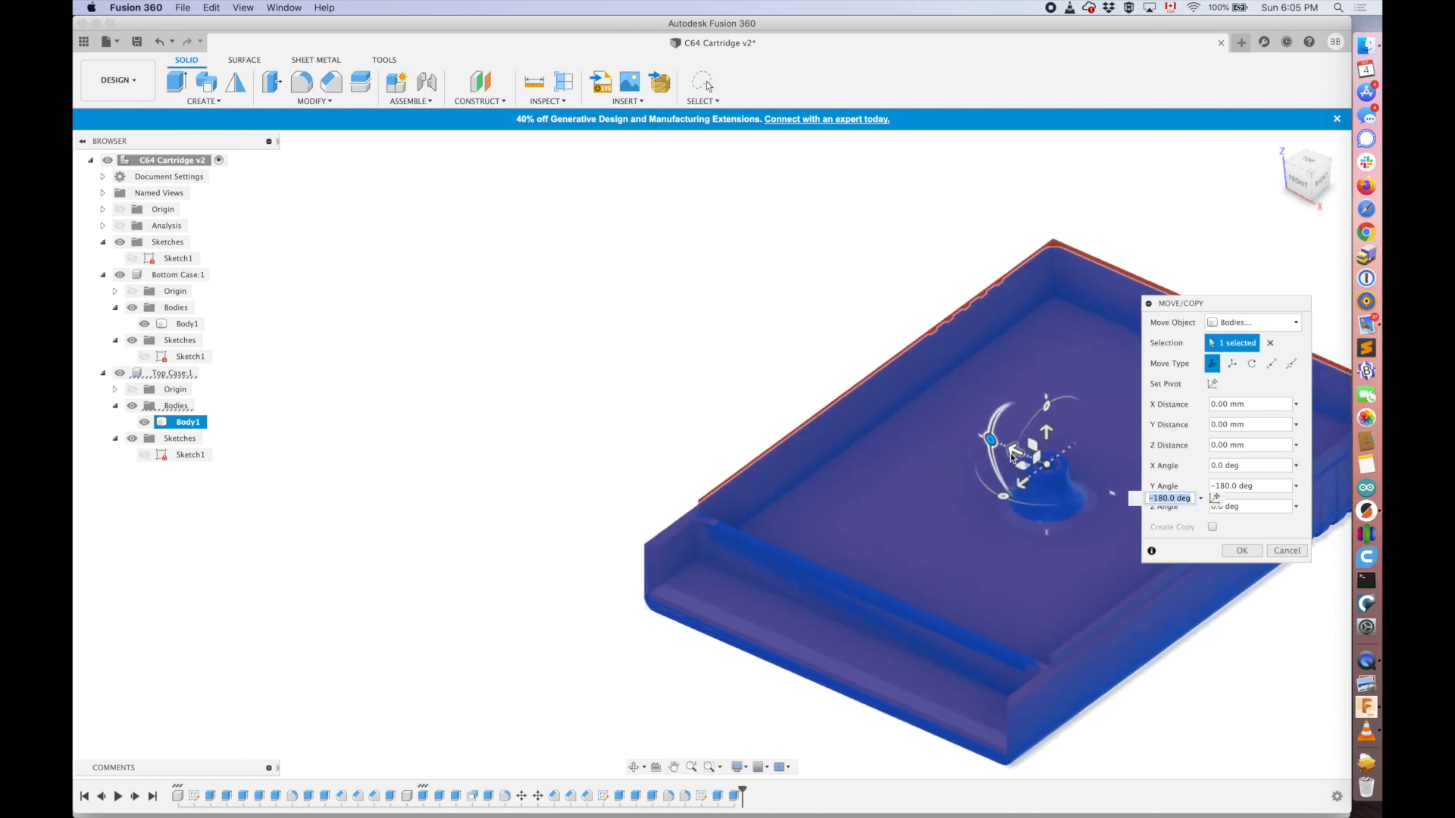
left_click_drag(1015, 453, 602, 279)
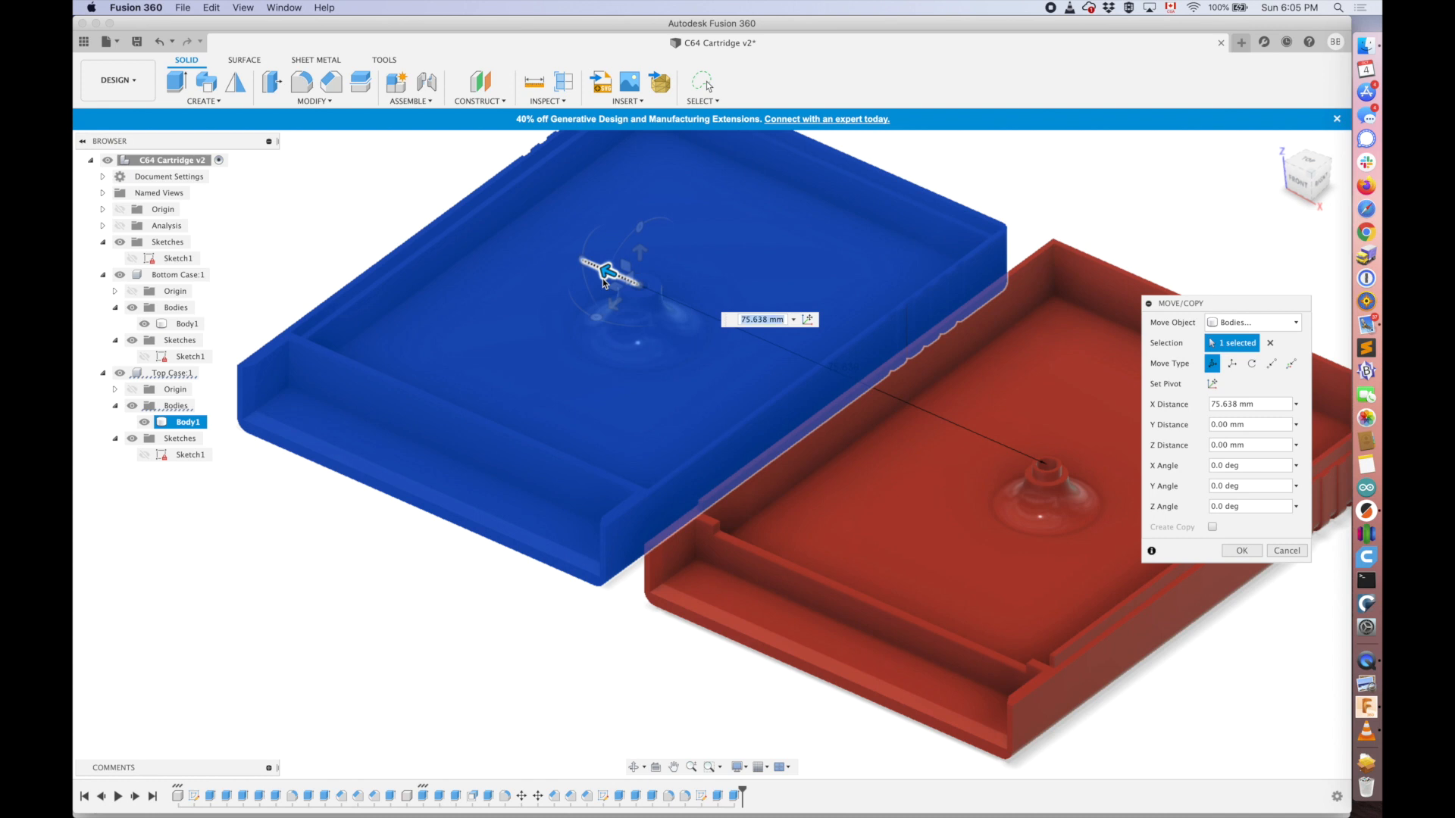
- Raise the Top Case body 1.2 mm in Z to align its base with the bottom case, and complete the move
middle_click_drag(644, 515, 678, 443, "shift")
left_click_drag(570, 340, 571, 334)
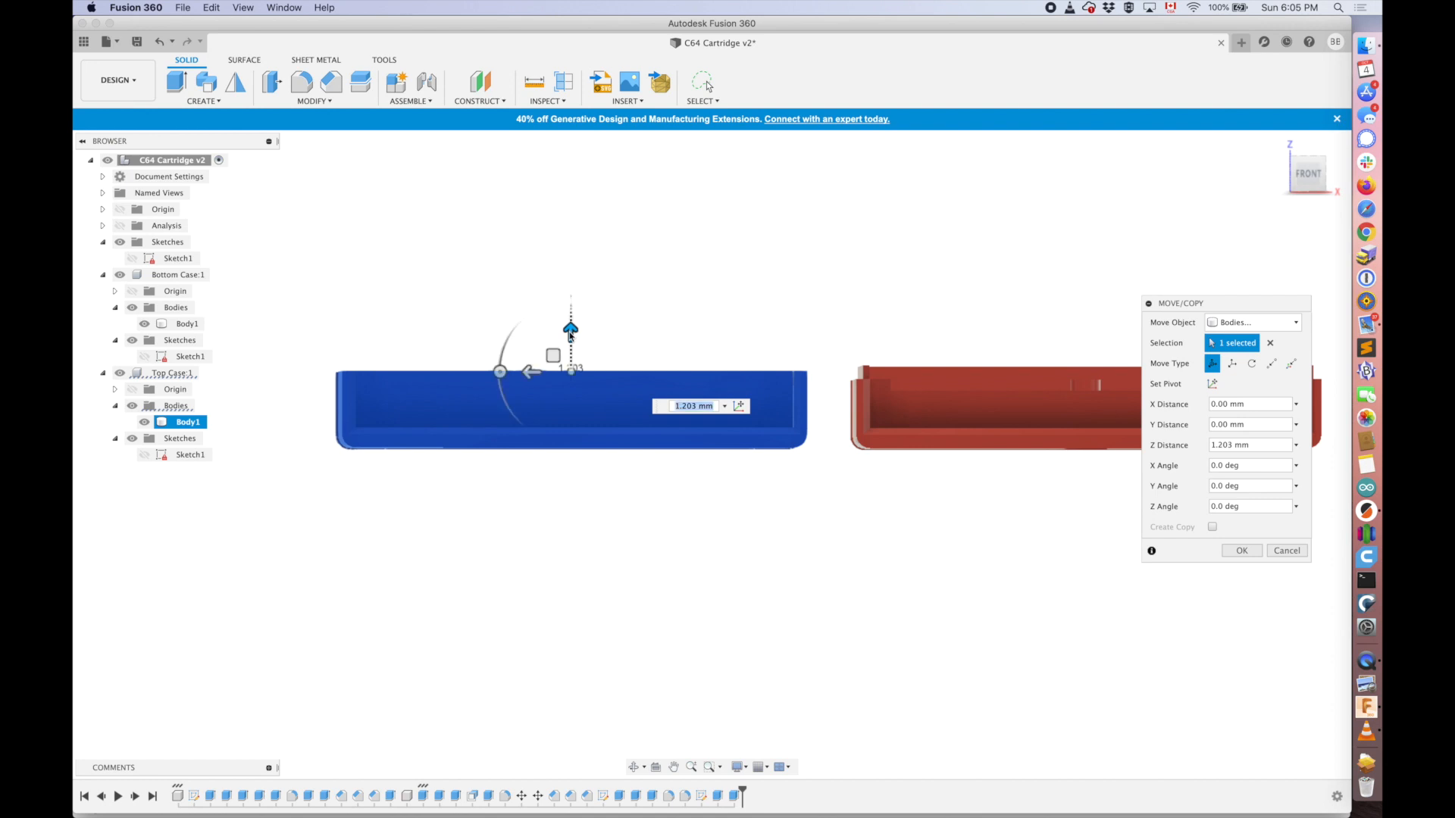
type("1.7")
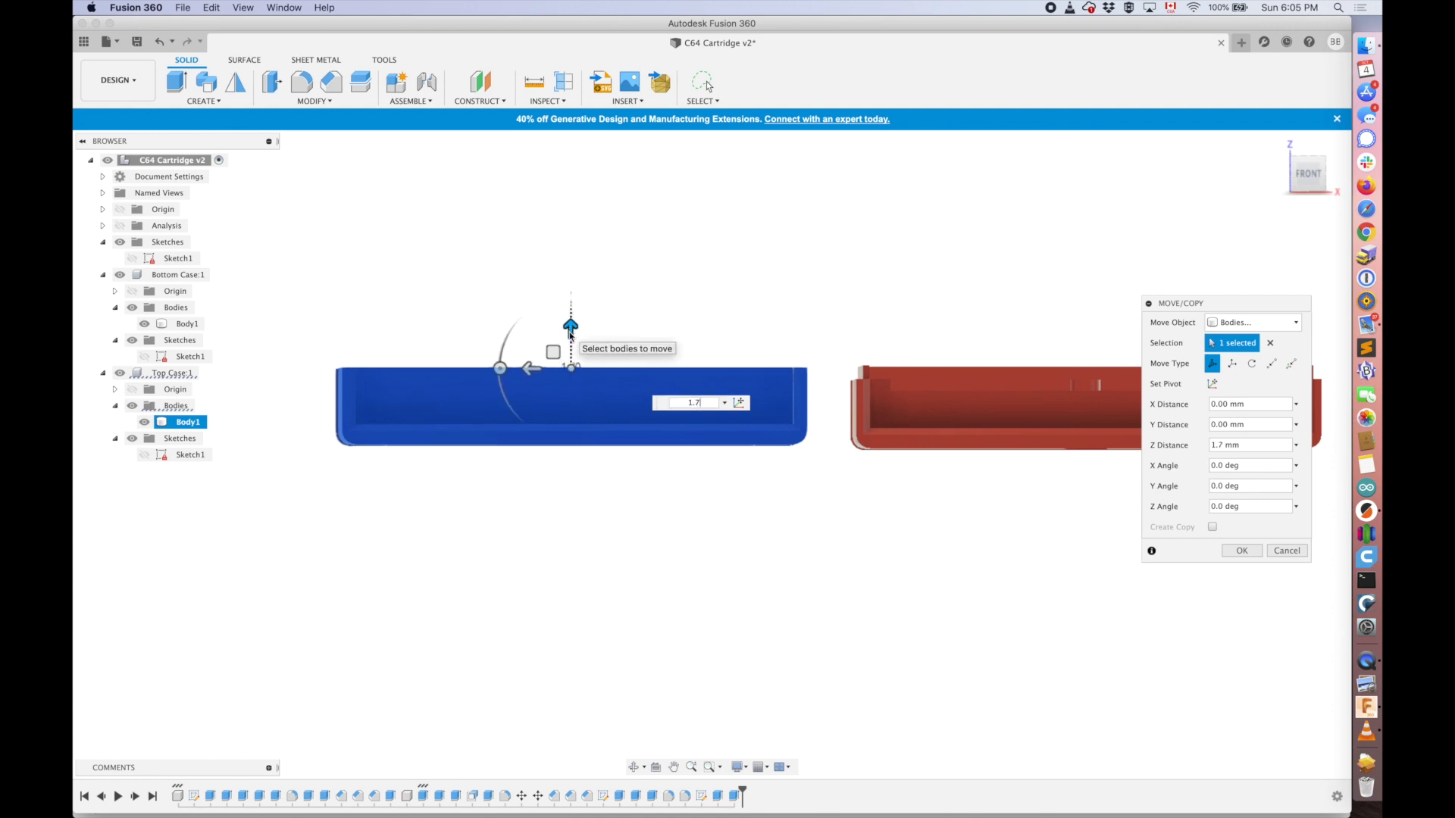
key("Return")
key("Return")
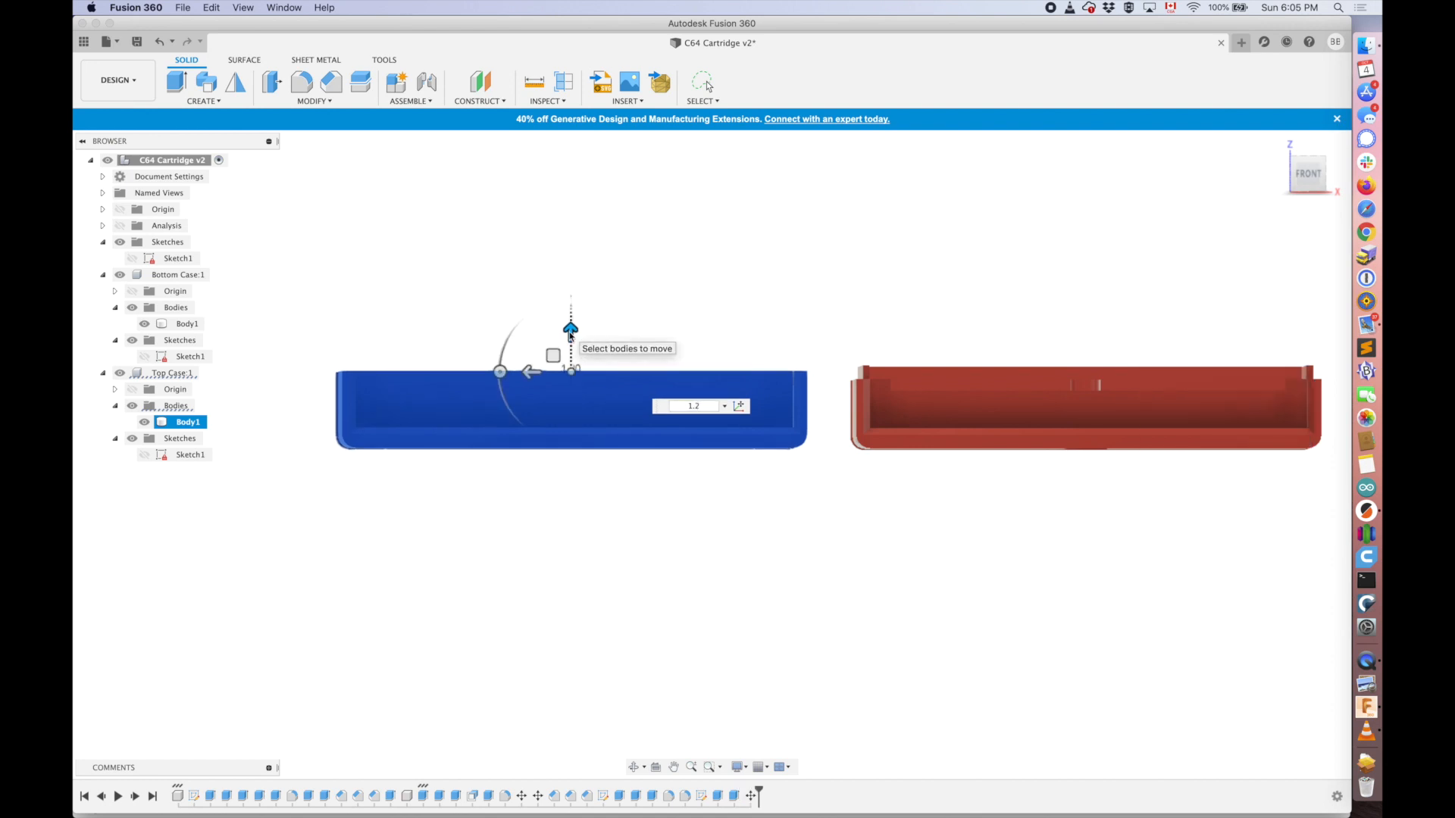
middle_click_drag(794, 513, 768, 477, "shift")
scroll(785, 455, "down", 6)
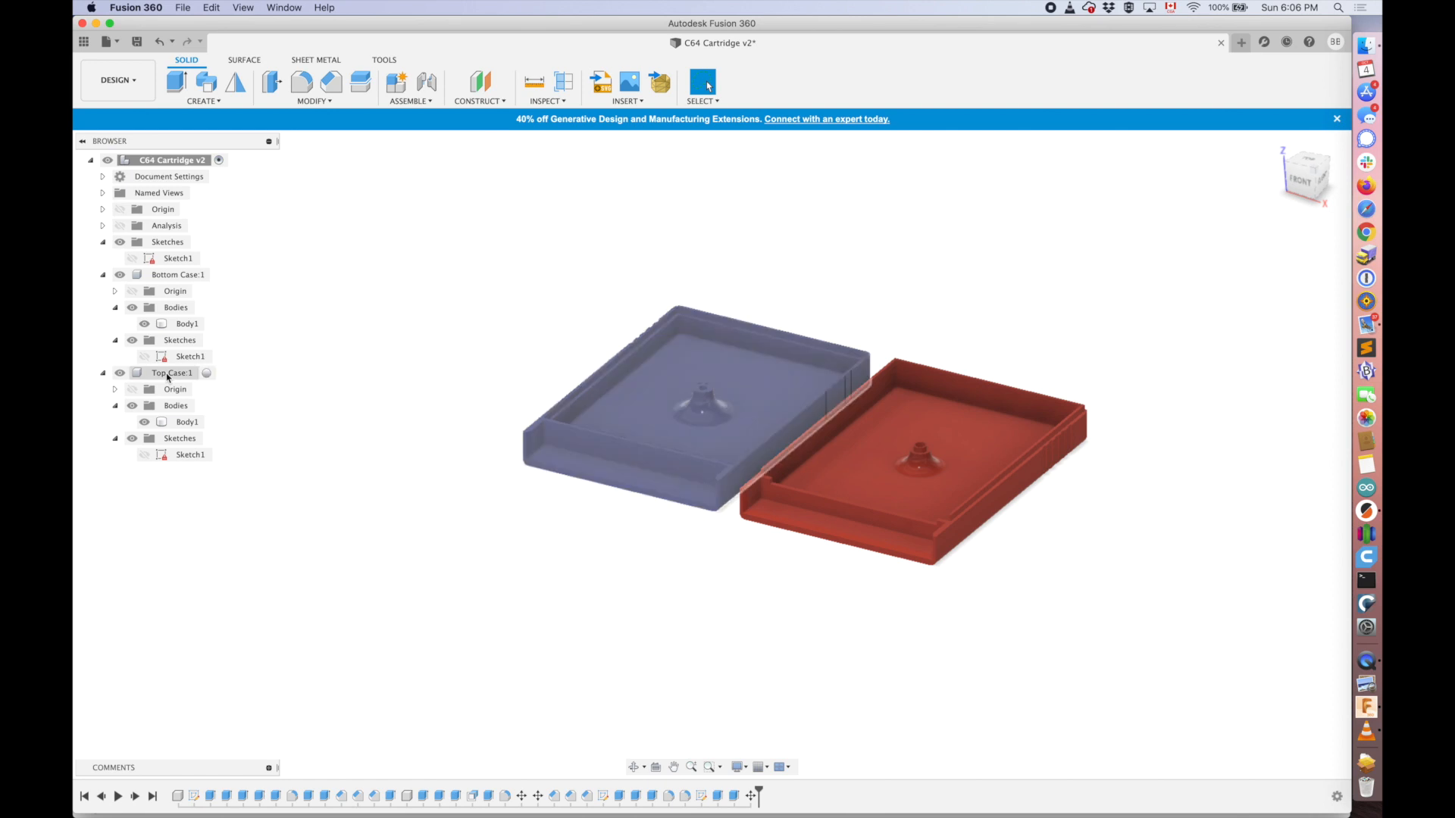
- Export the flipped Top Case body as a binary, high-refinement STL, replacing "C64 Top Case.stl" on the Desktop
right_click(181, 423)
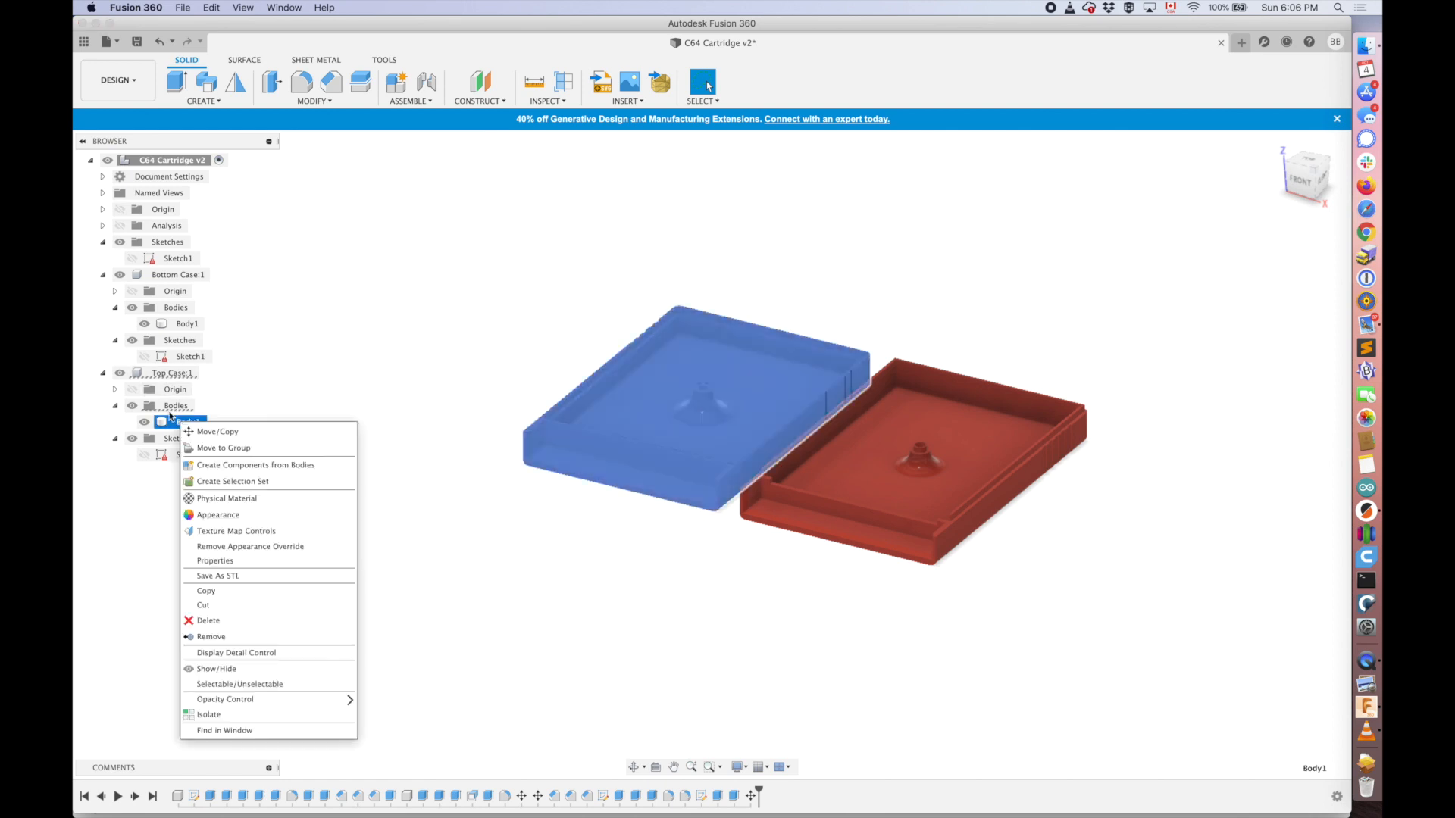
left_click(258, 576)
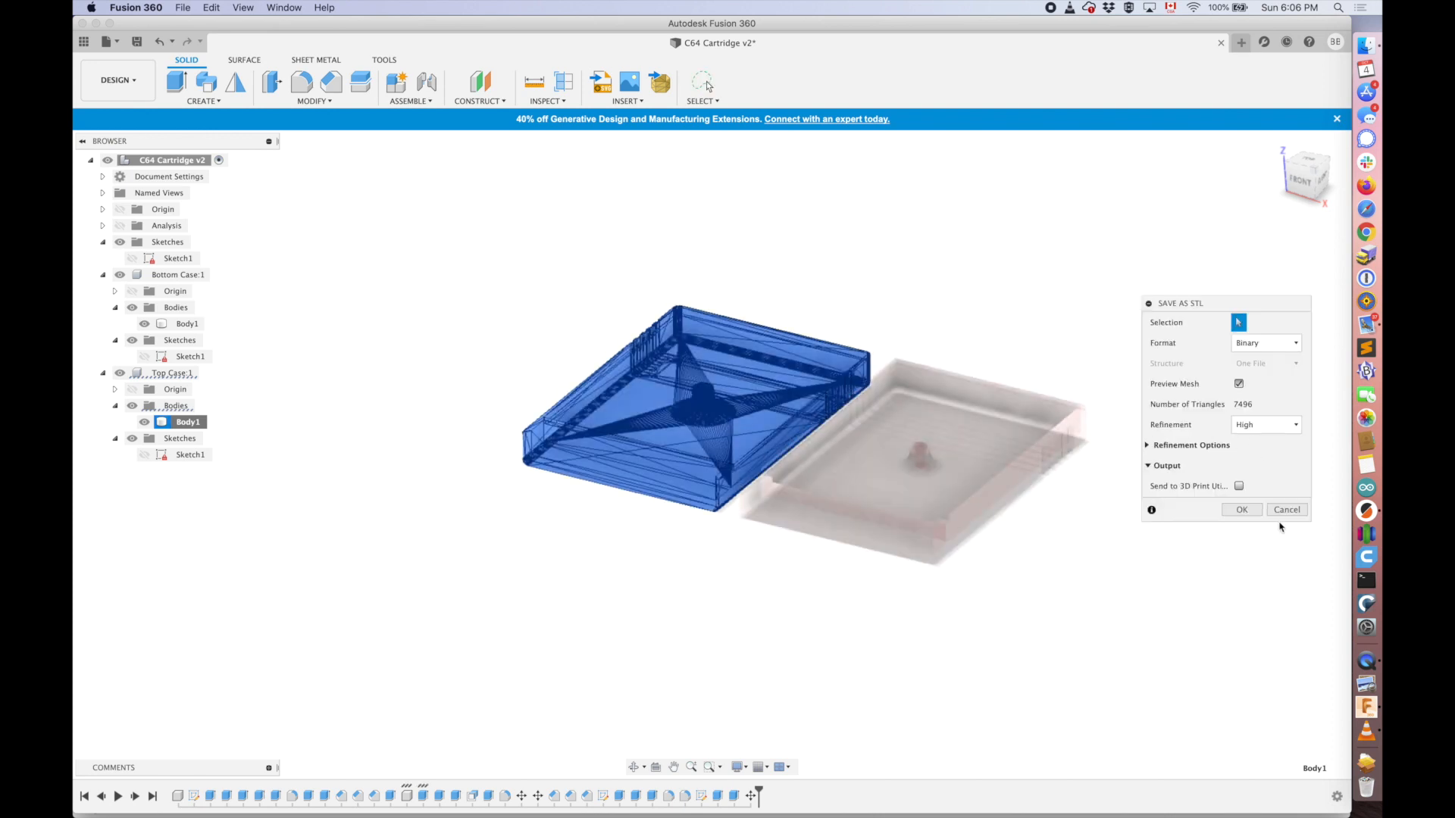
left_click(1242, 509)
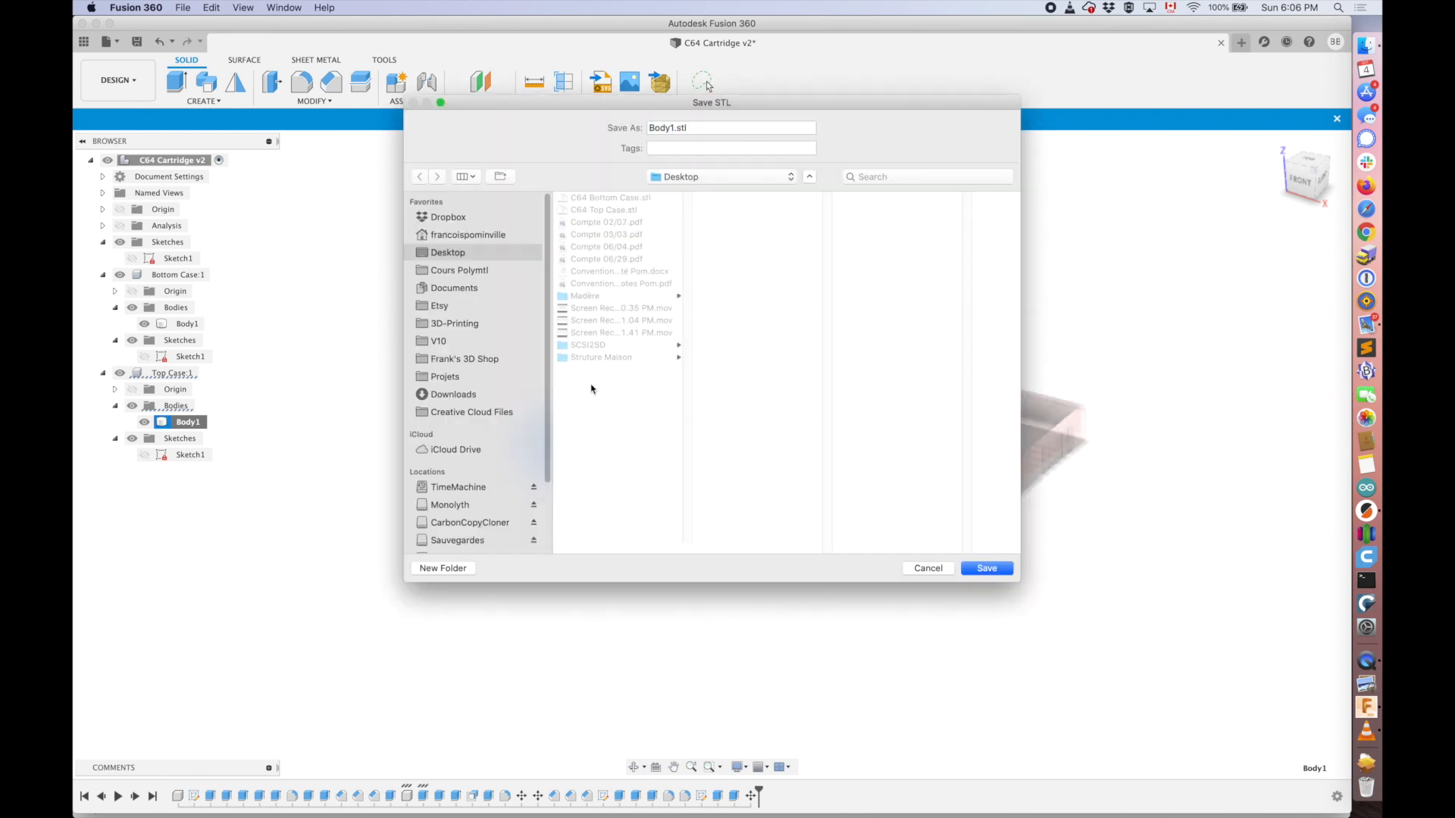
left_click(622, 210)
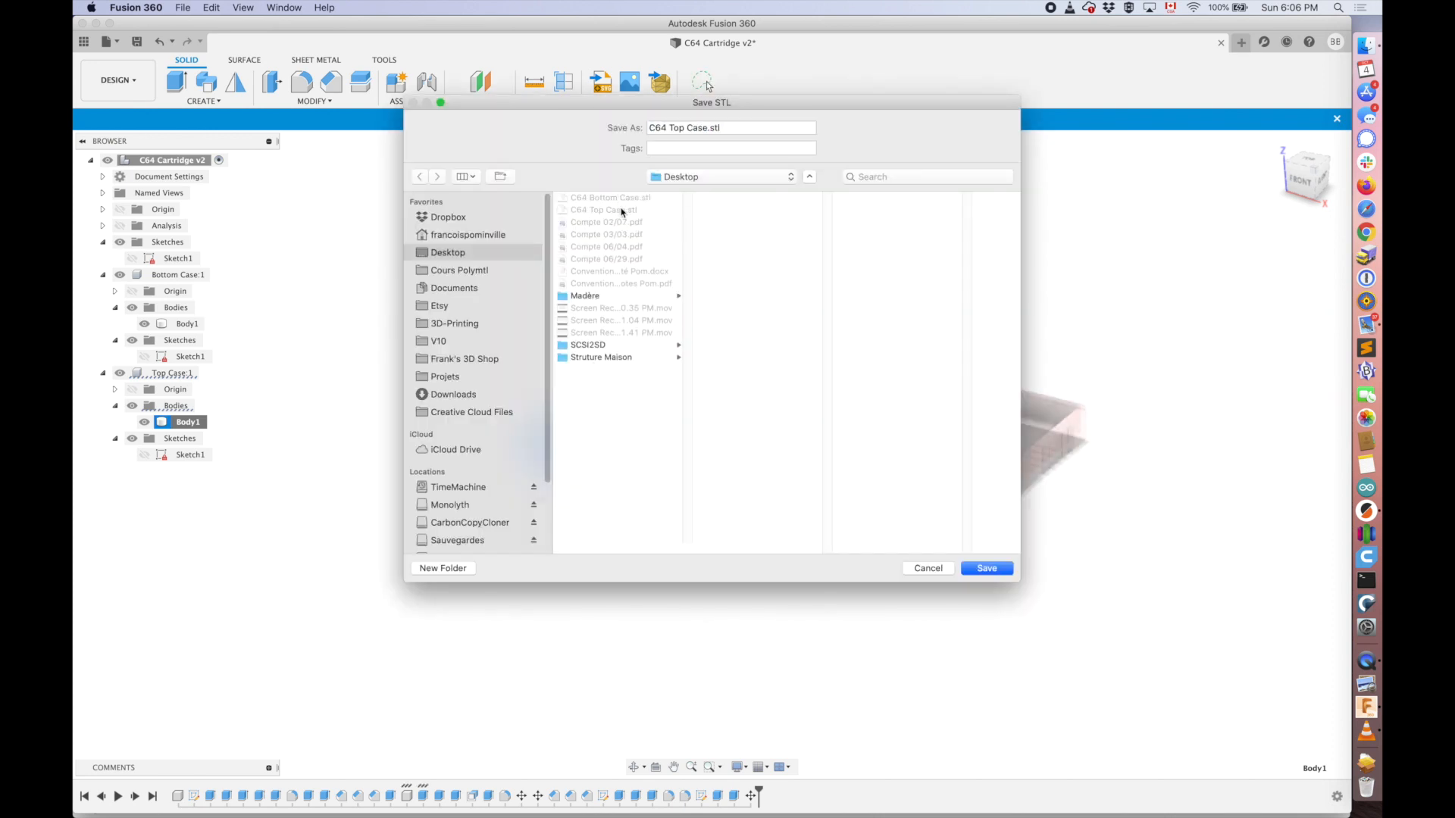
left_click(988, 569)
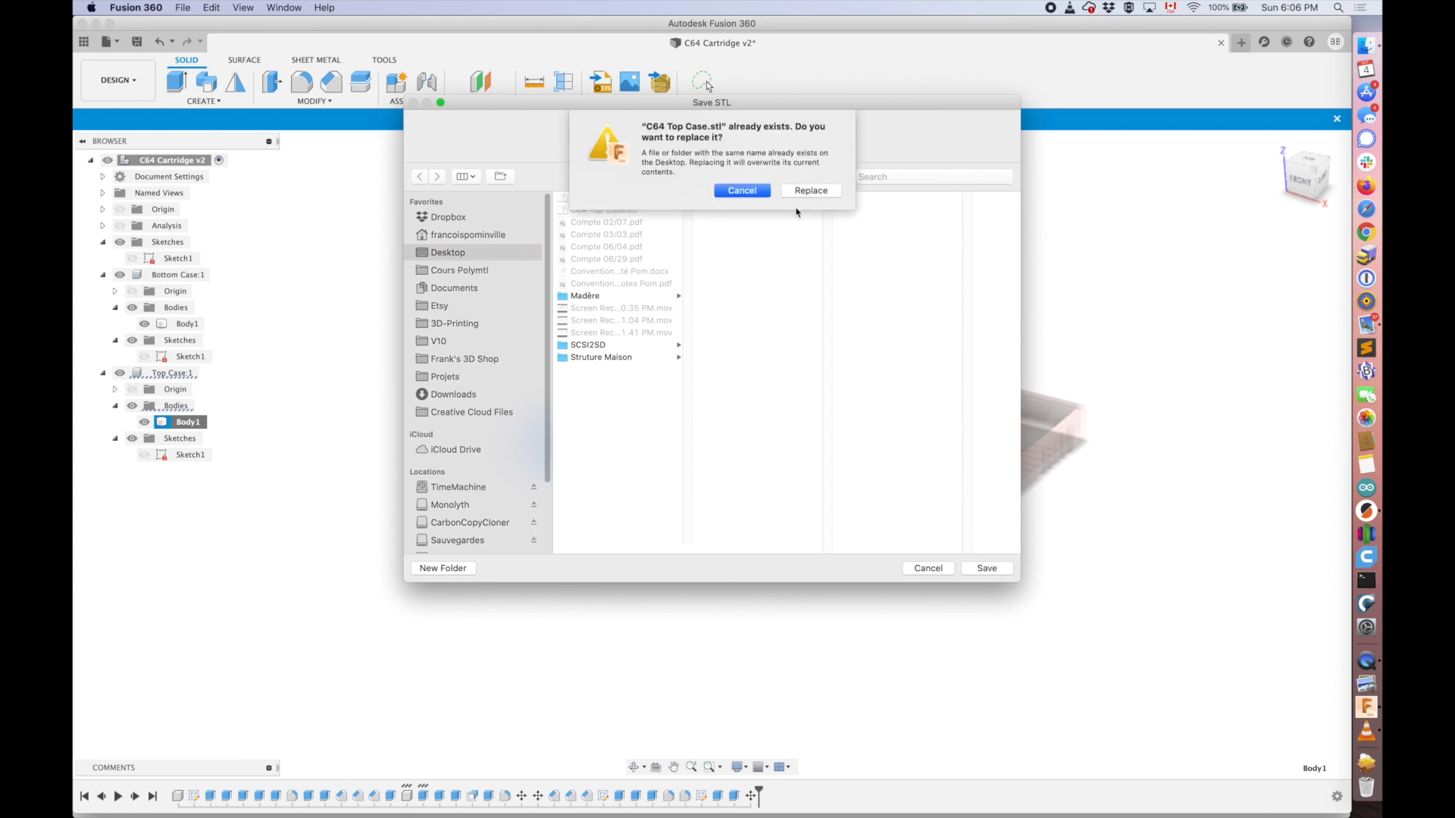
left_click(809, 189)
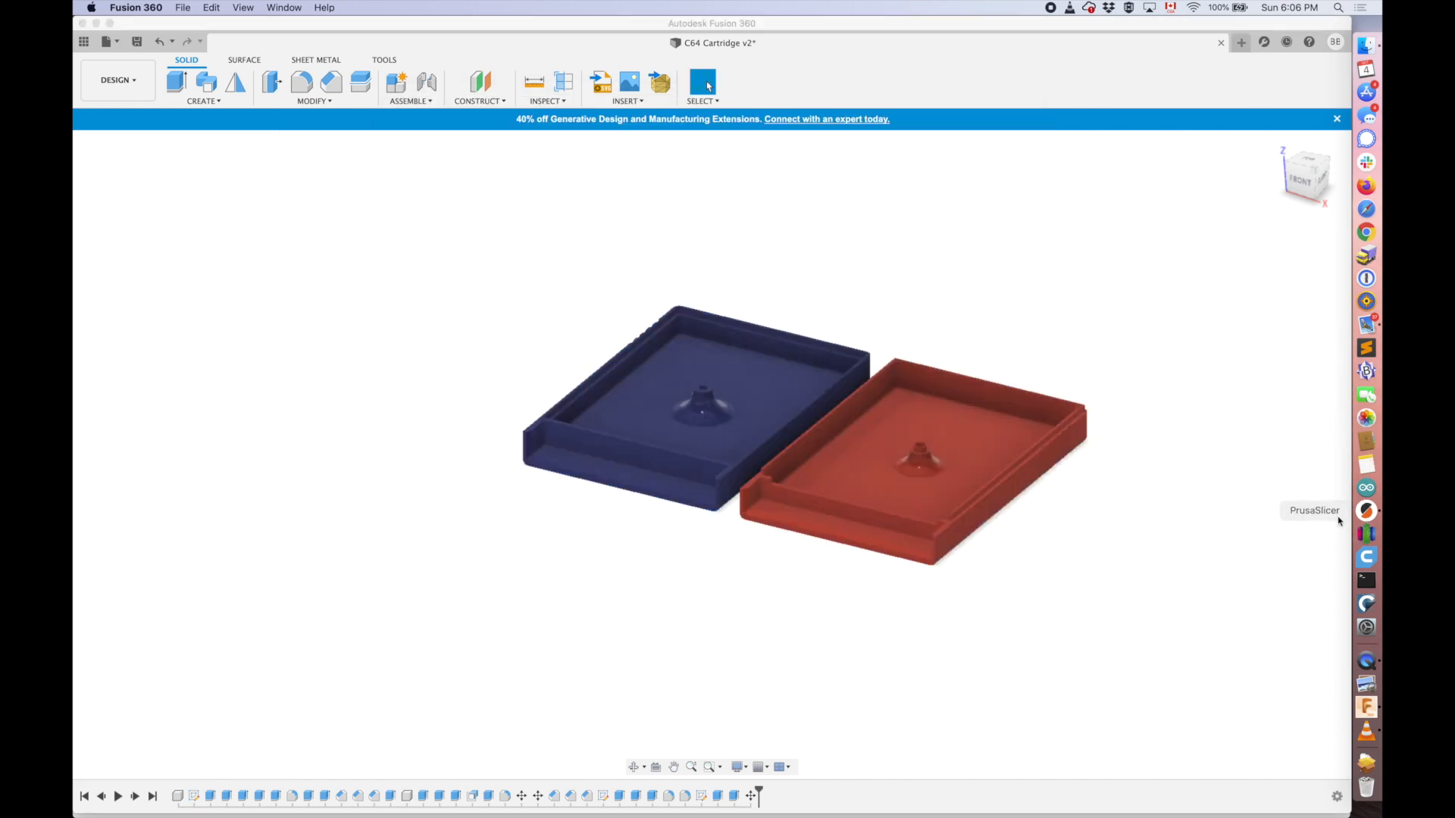
- Switch to PrusaSlicer, import "C64 Top Case.stl" and "C64 Bottom Case.stl" from the Desktop, and auto-arrange them on the print bed
left_click(1366, 511)
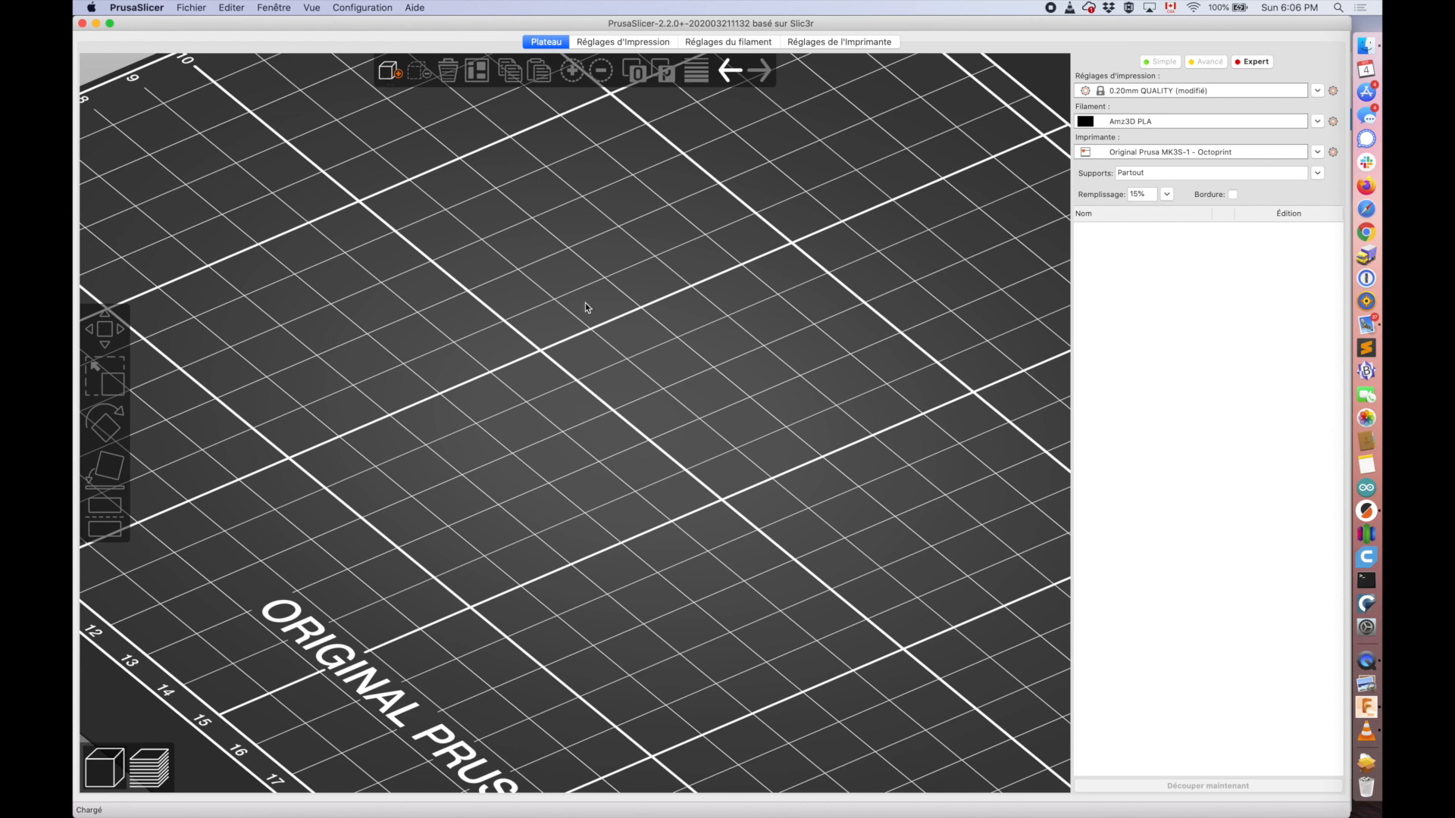
double_click(553, 200)
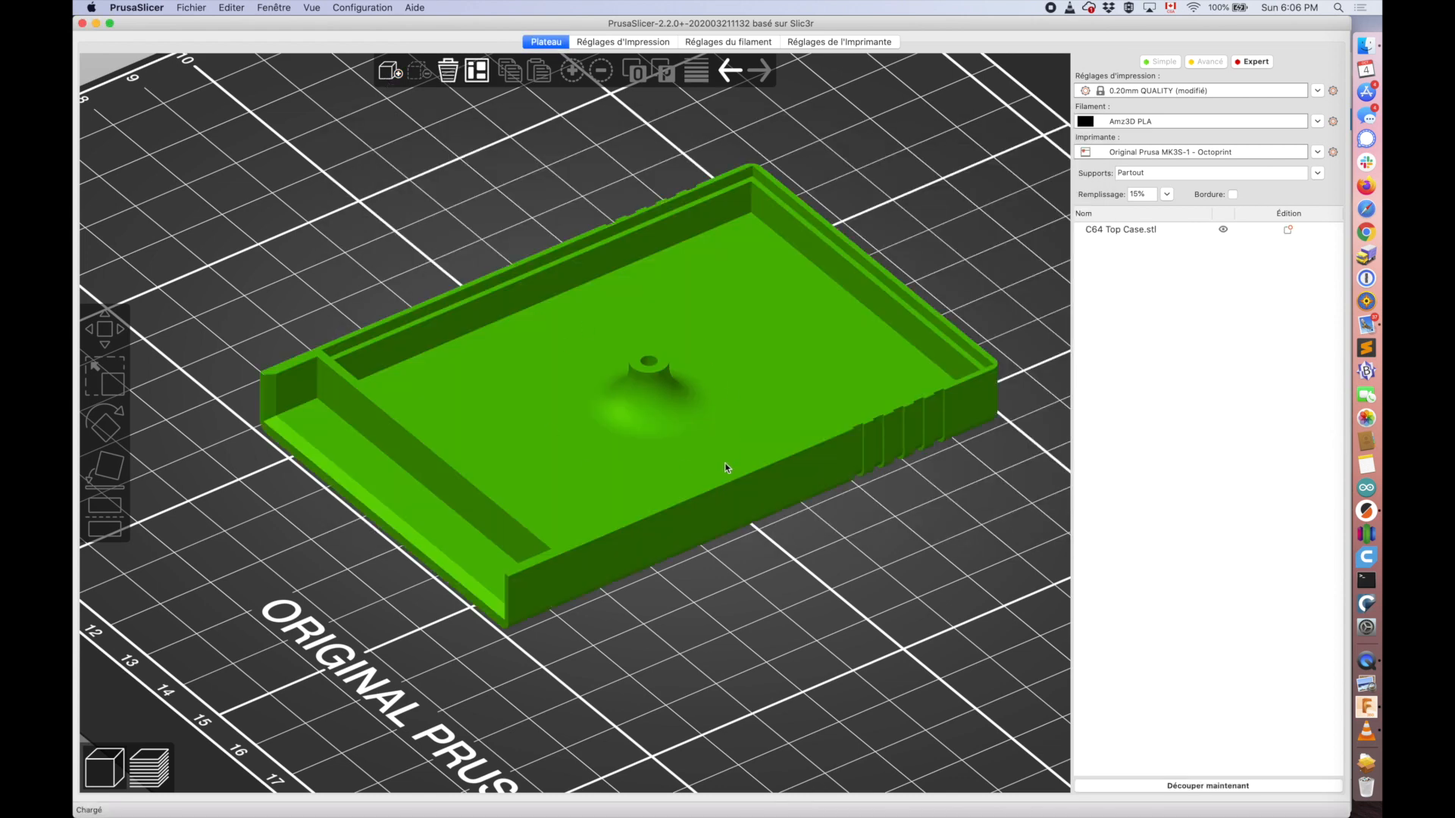
left_click(483, 184)
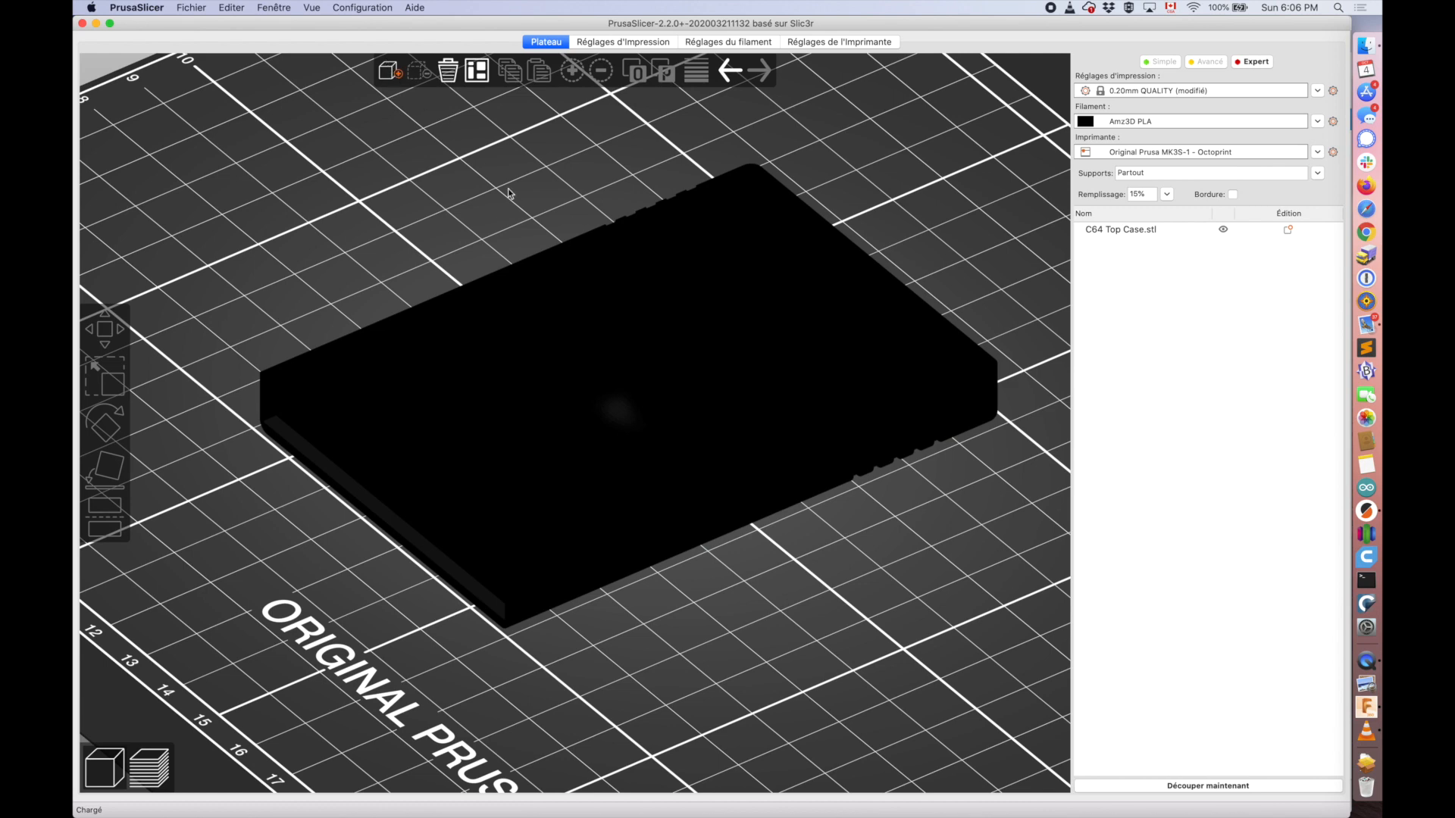
key("super+i")
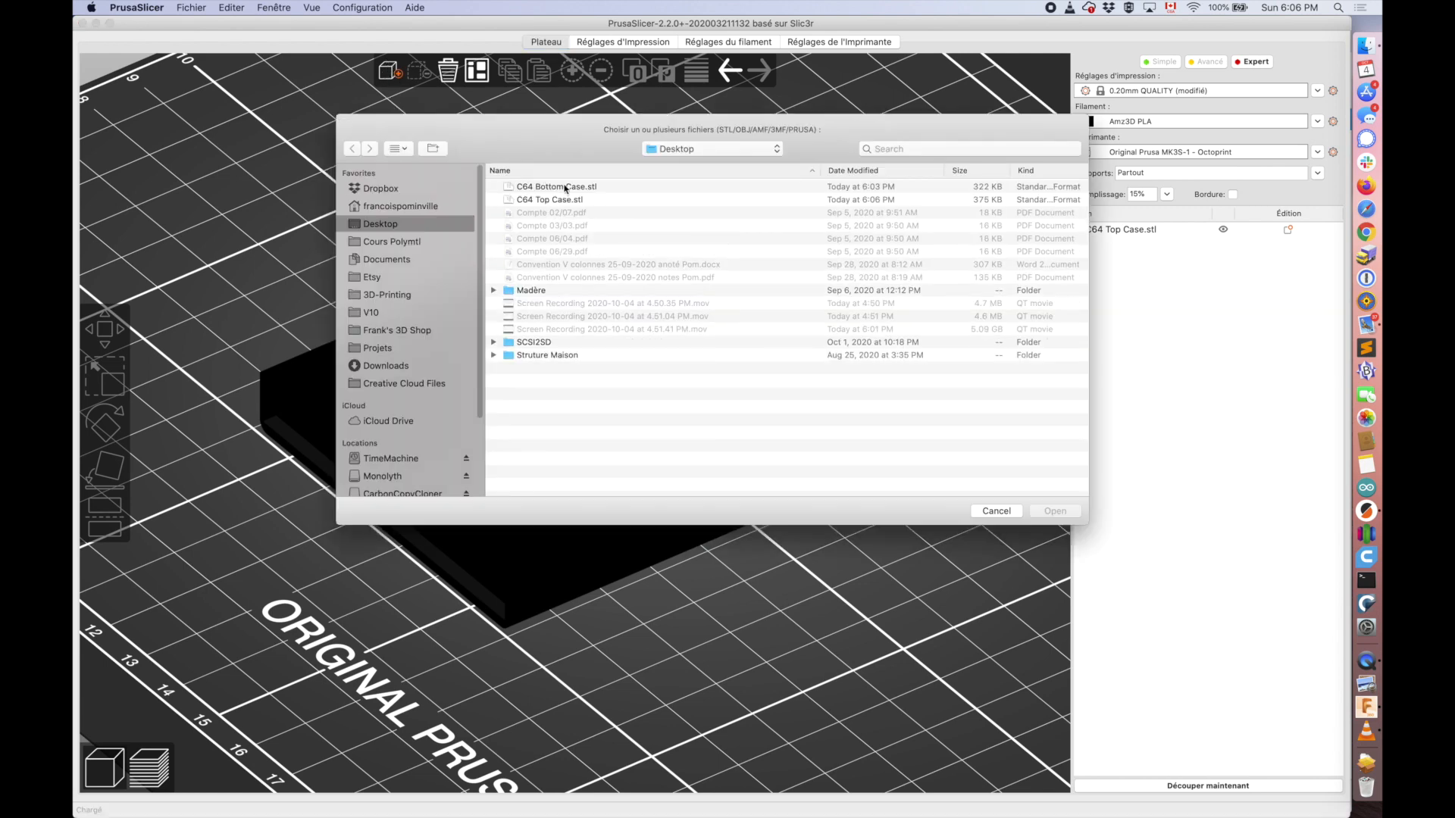
double_click(566, 188)
left_click(476, 70)
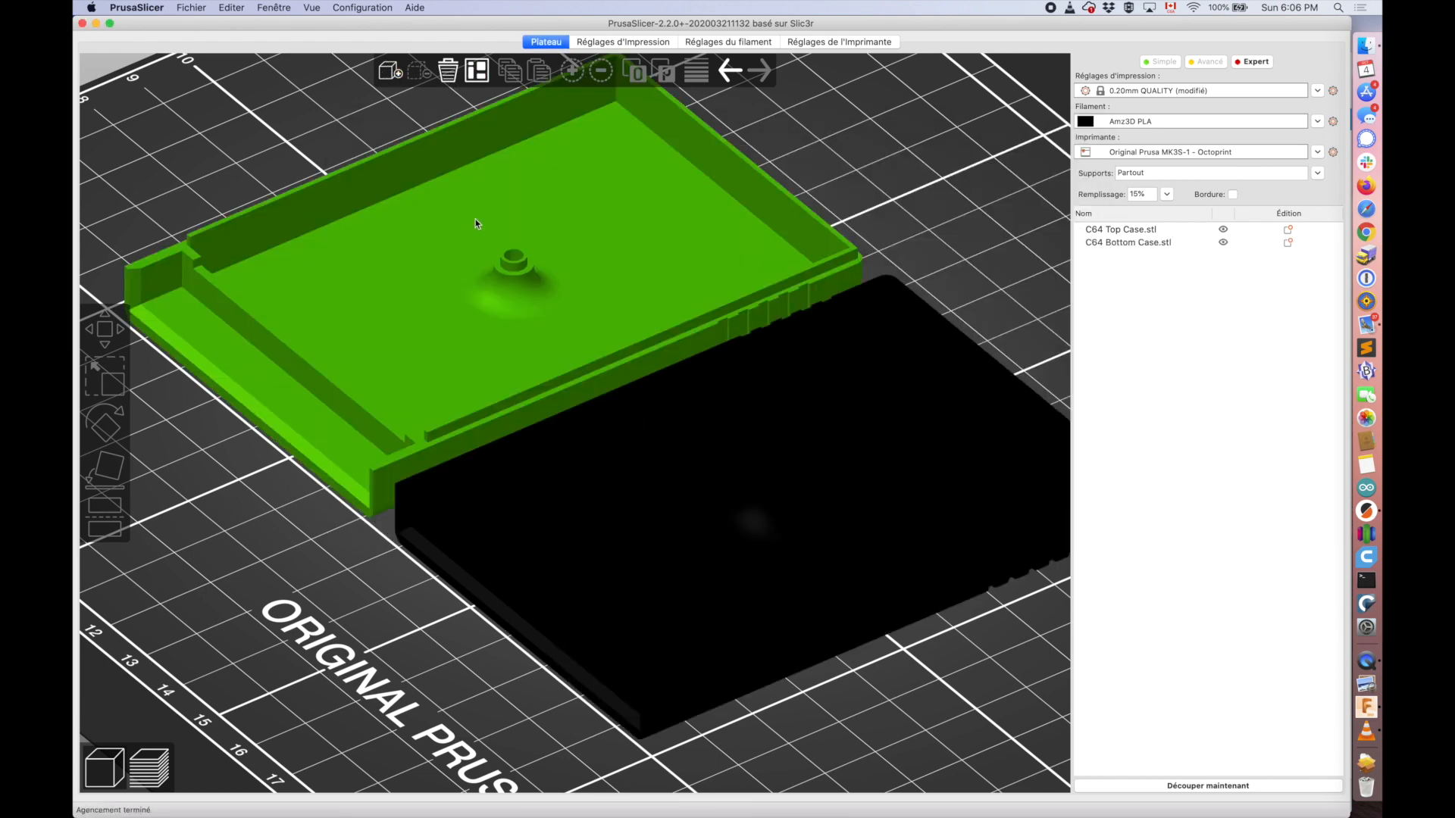
- Select both case halves and slice them with the modified 0.20mm QUALITY preset and supports everywhere
key("super+a")
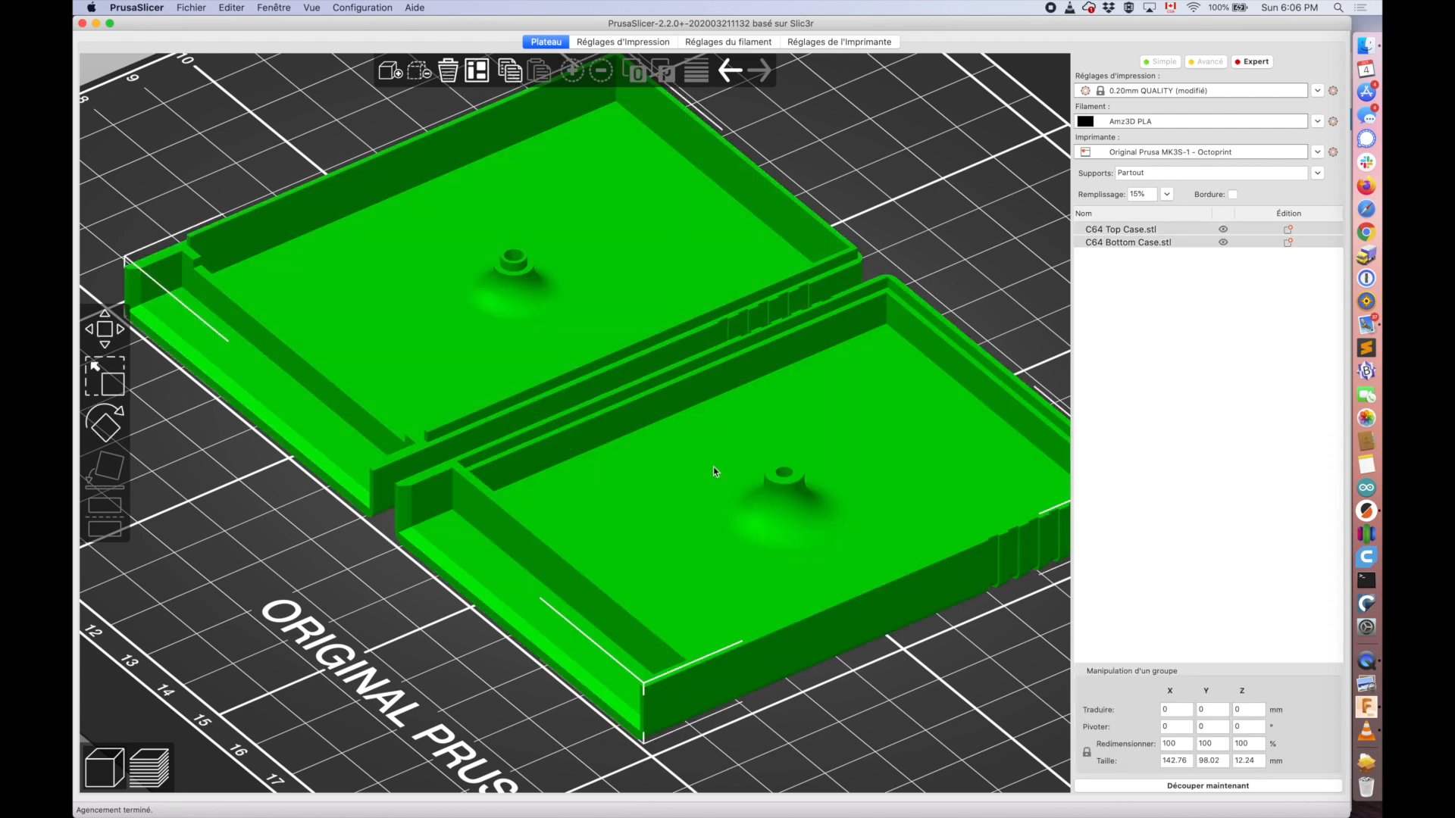
middle_click_drag(713, 471, 734, 468)
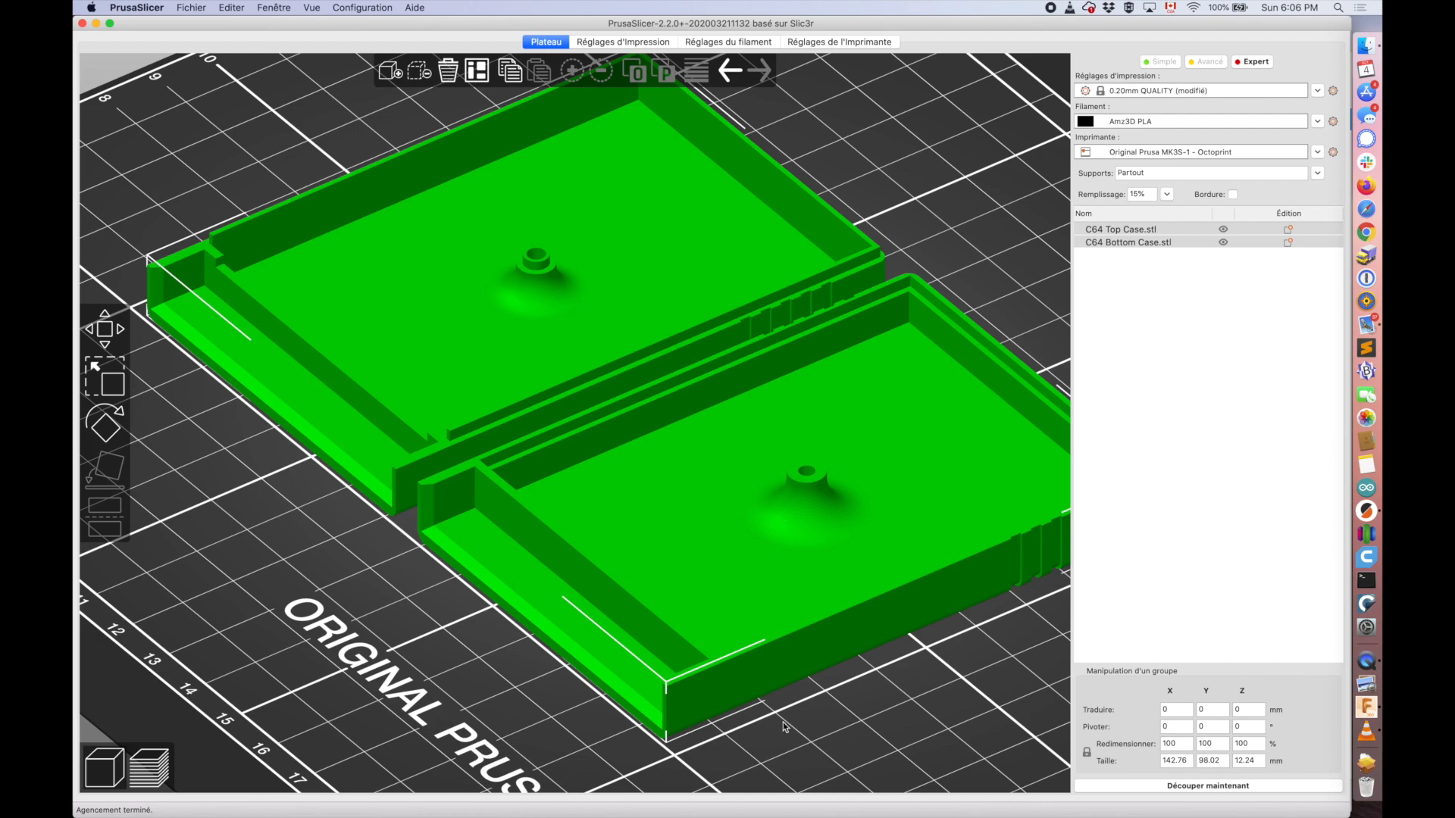
left_click_drag(852, 732, 1052, 798)
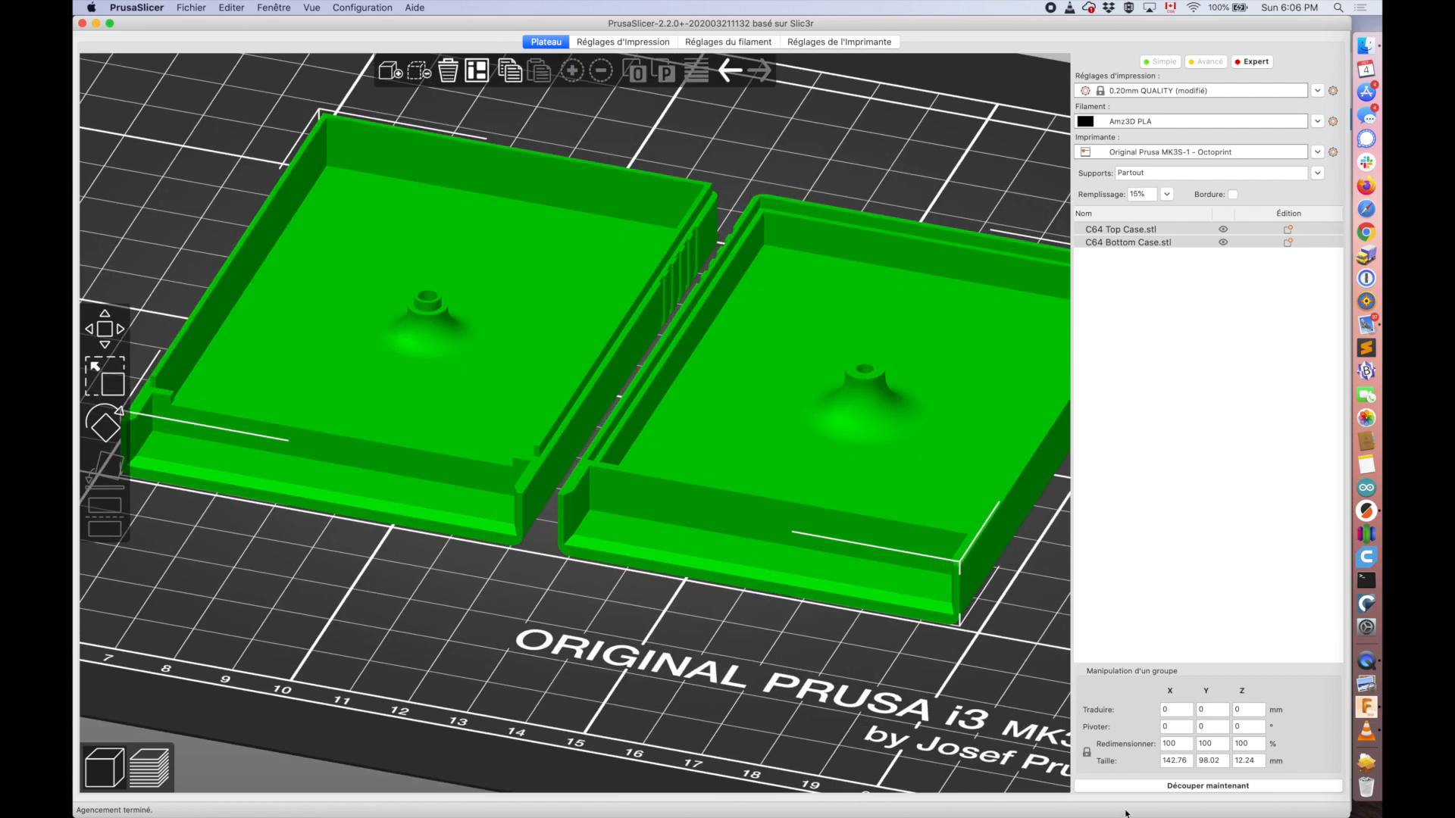
left_click(1137, 786)
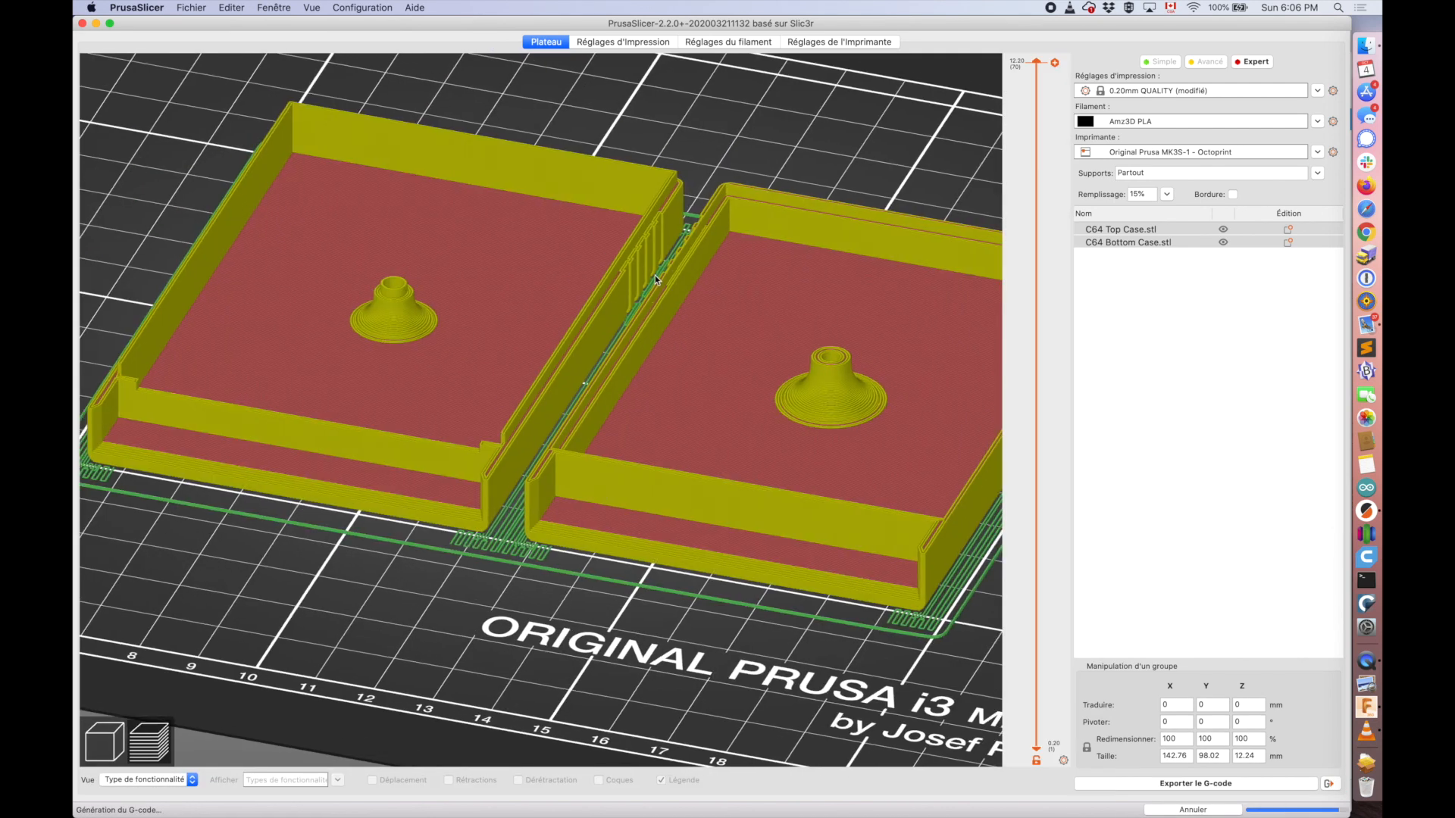
- Examine the supports between the sliced case halves and lower the layer preview to about 1 mm height
scroll(694, 283, "up", 6)
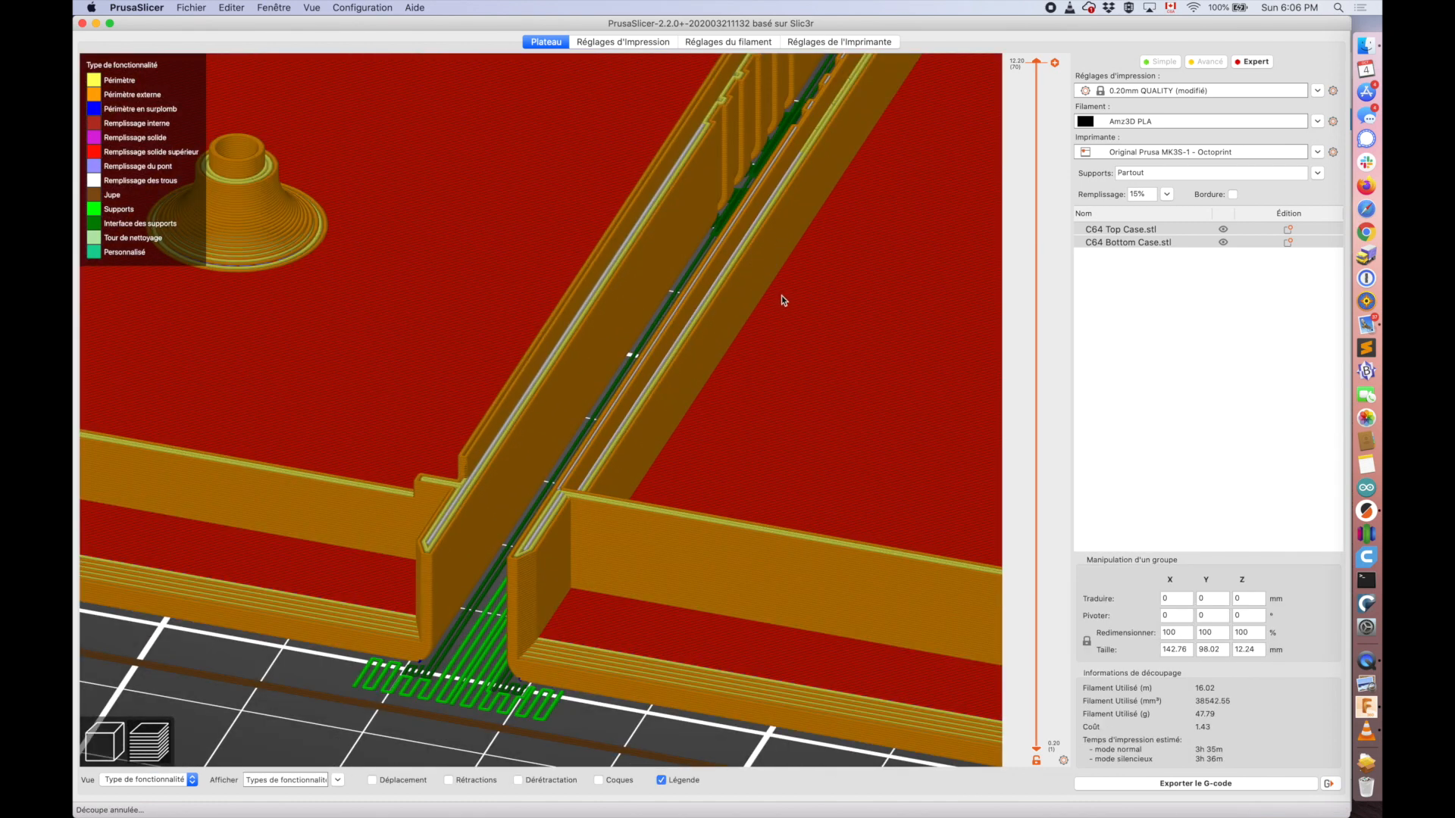
scroll(781, 296, "down", 1)
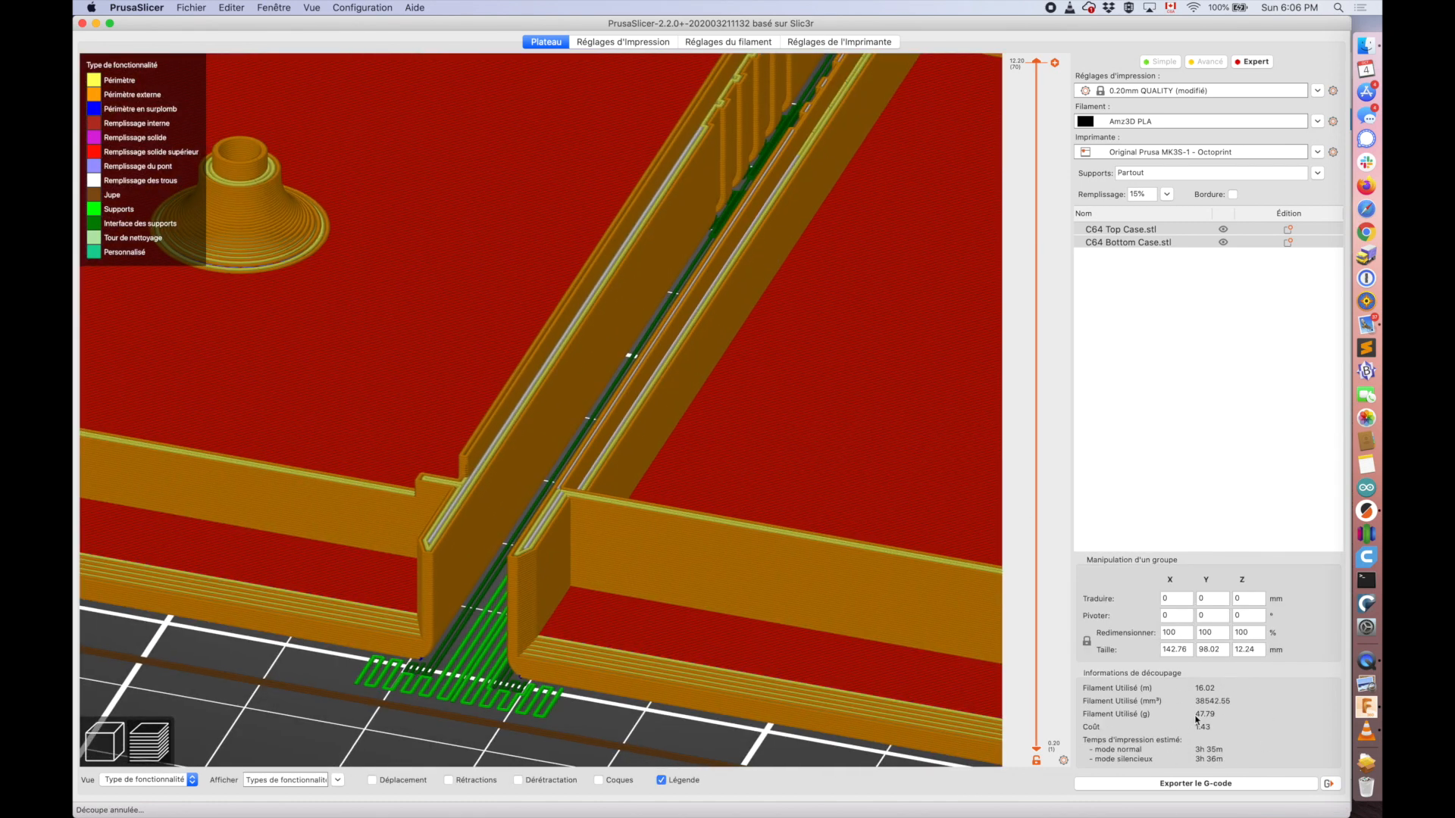
left_click_drag(870, 270, 871, 329)
right_click_drag(879, 293, 836, 377)
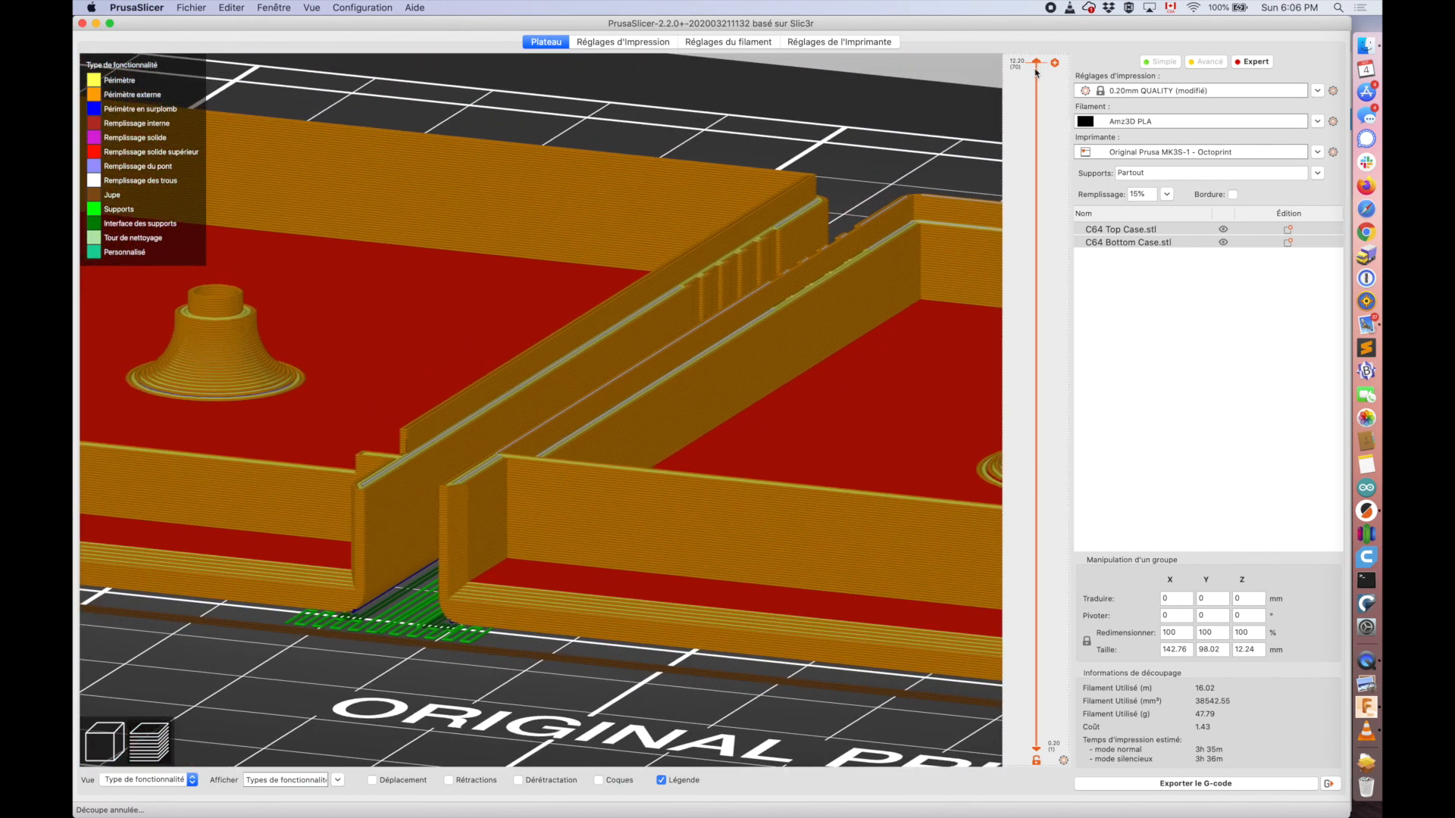
left_click_drag(1036, 73, 1036, 102)
left_click_drag(746, 308, 742, 328)
scroll(742, 327, "down", 10)
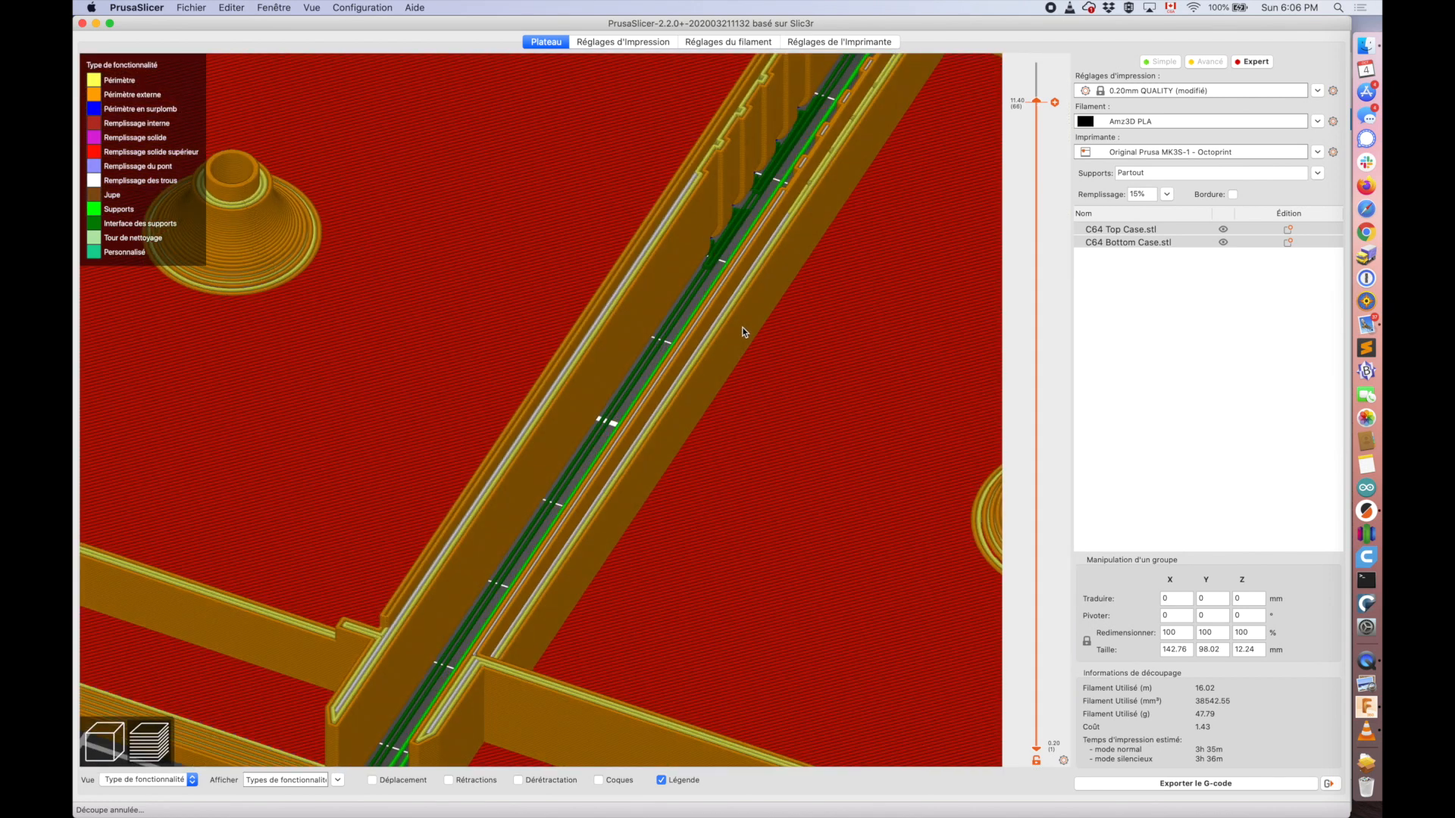
scroll(743, 326, "up", 2)
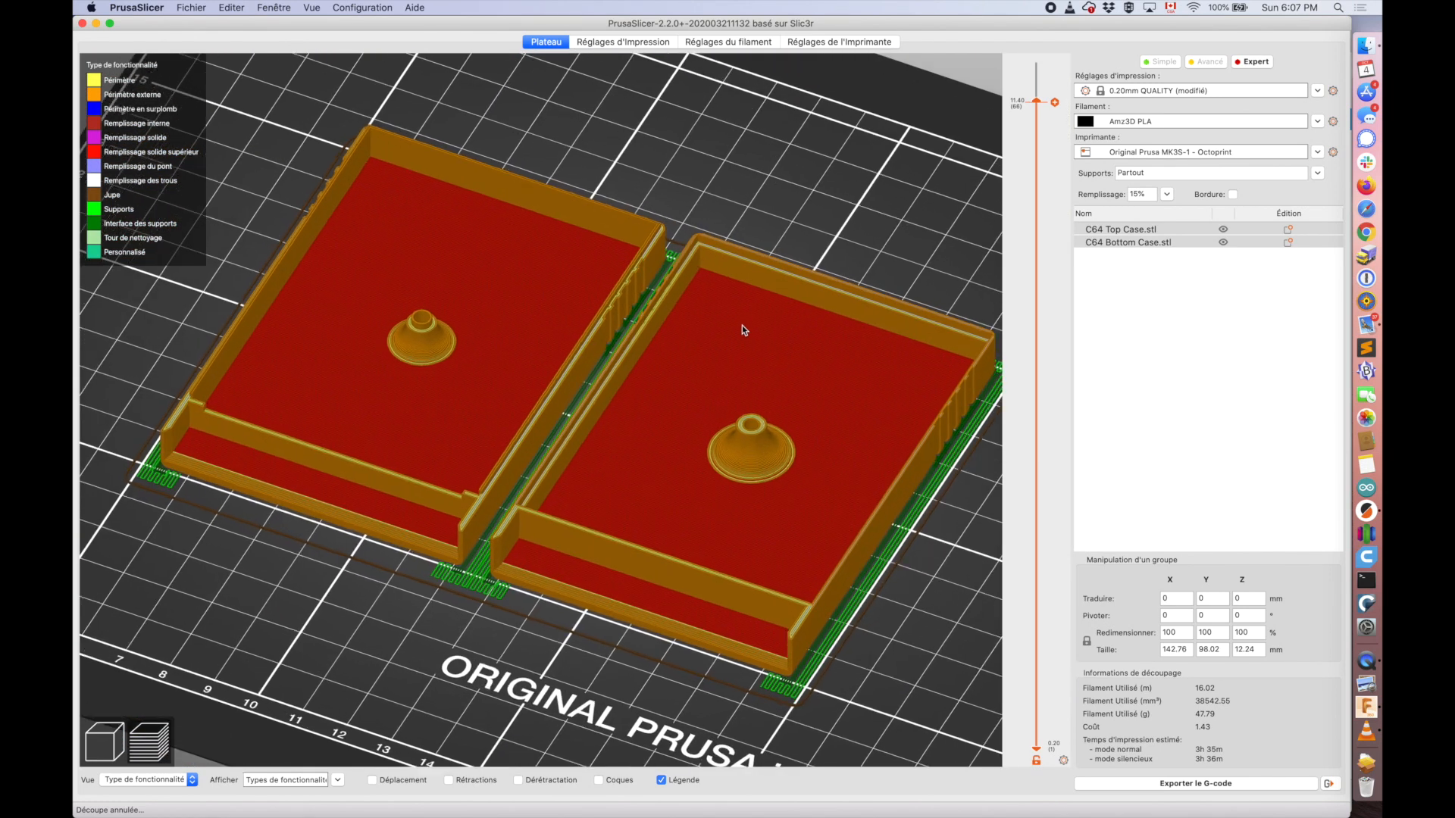
left_click_drag(1036, 106, 1035, 695)
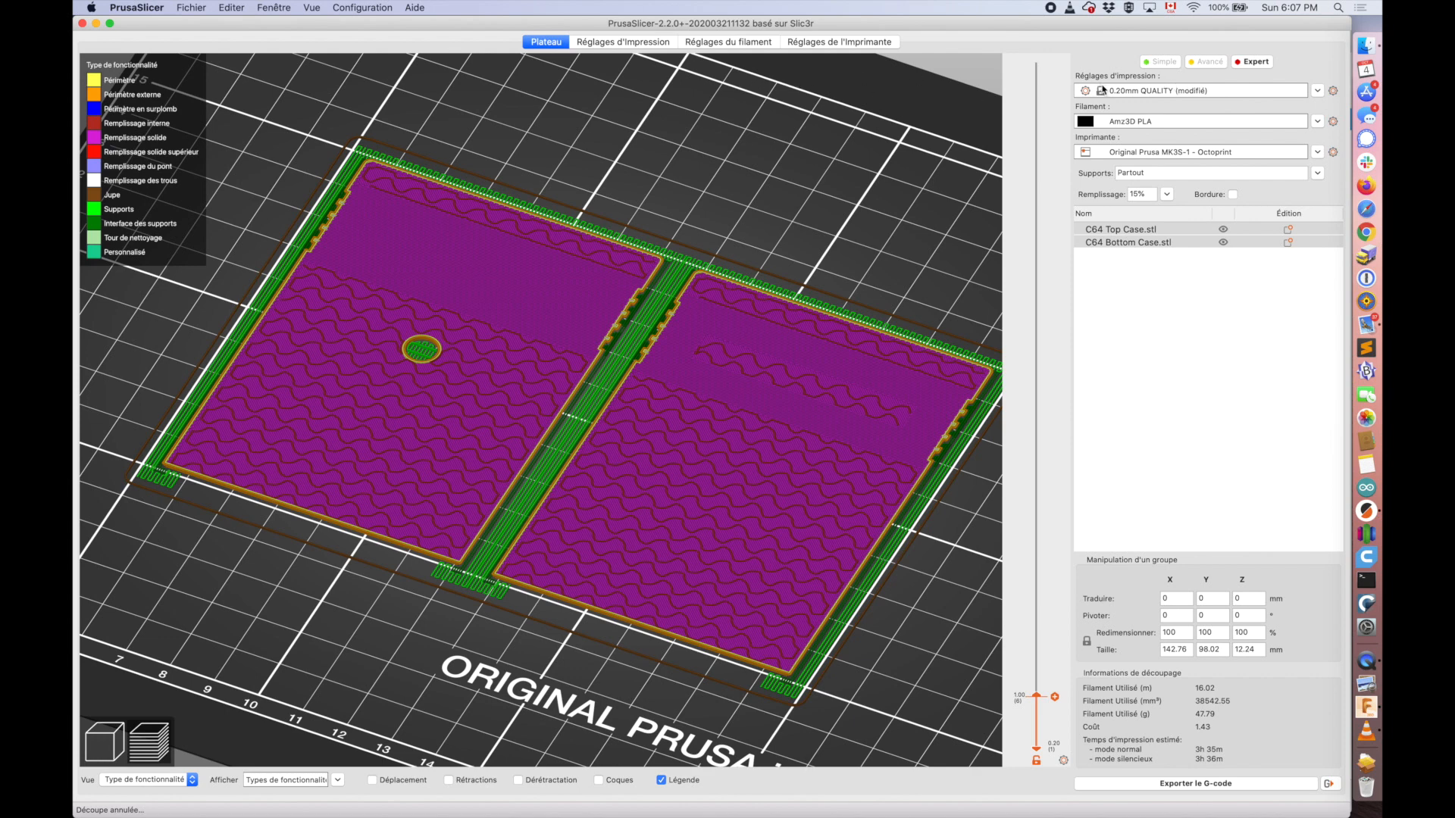
- Reset the print settings to the unmodified 0.20mm QUALITY preset, discarding the unsaved changes, and slice both halves again
left_click(1136, 95)
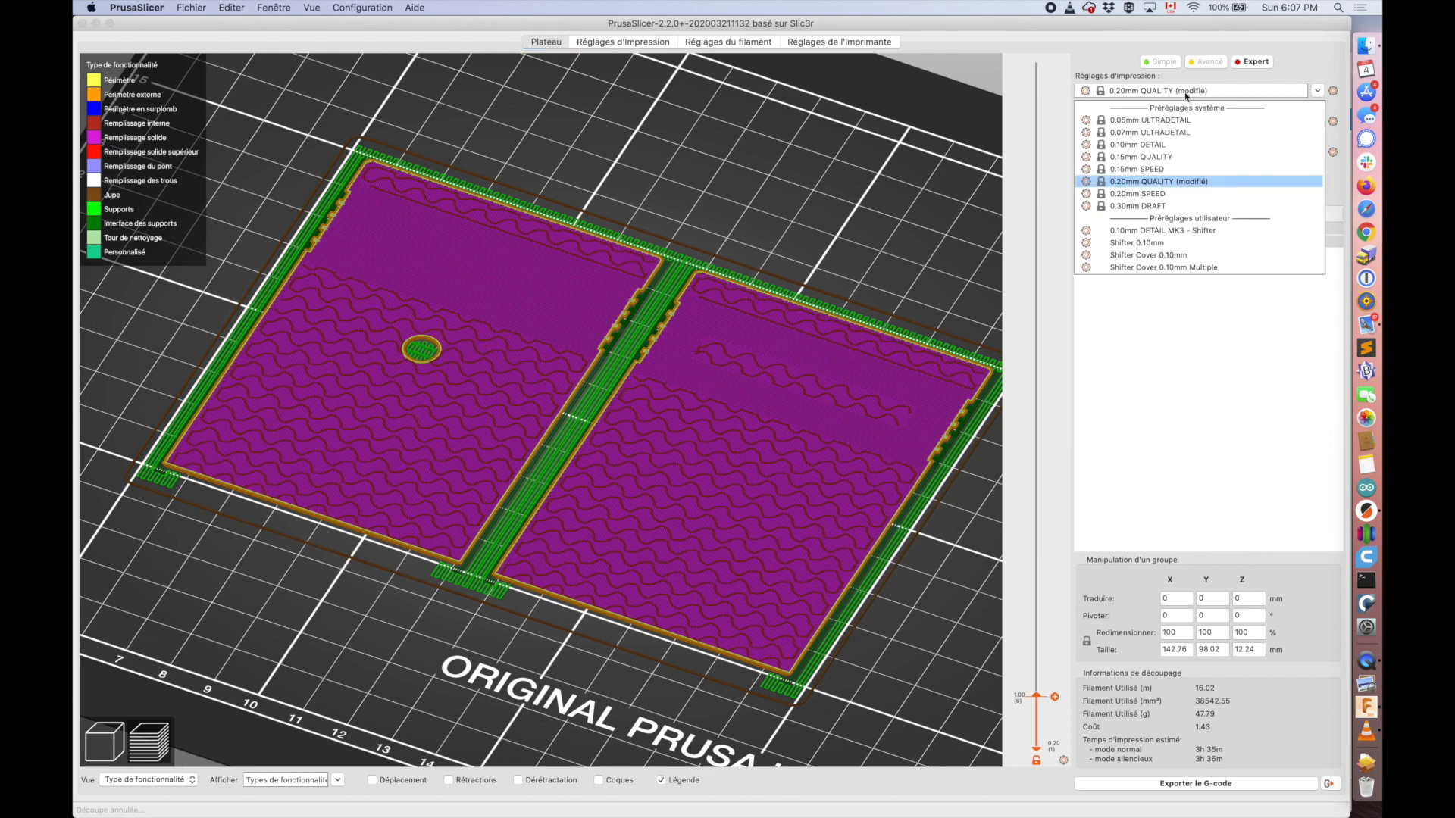
left_click(1159, 190)
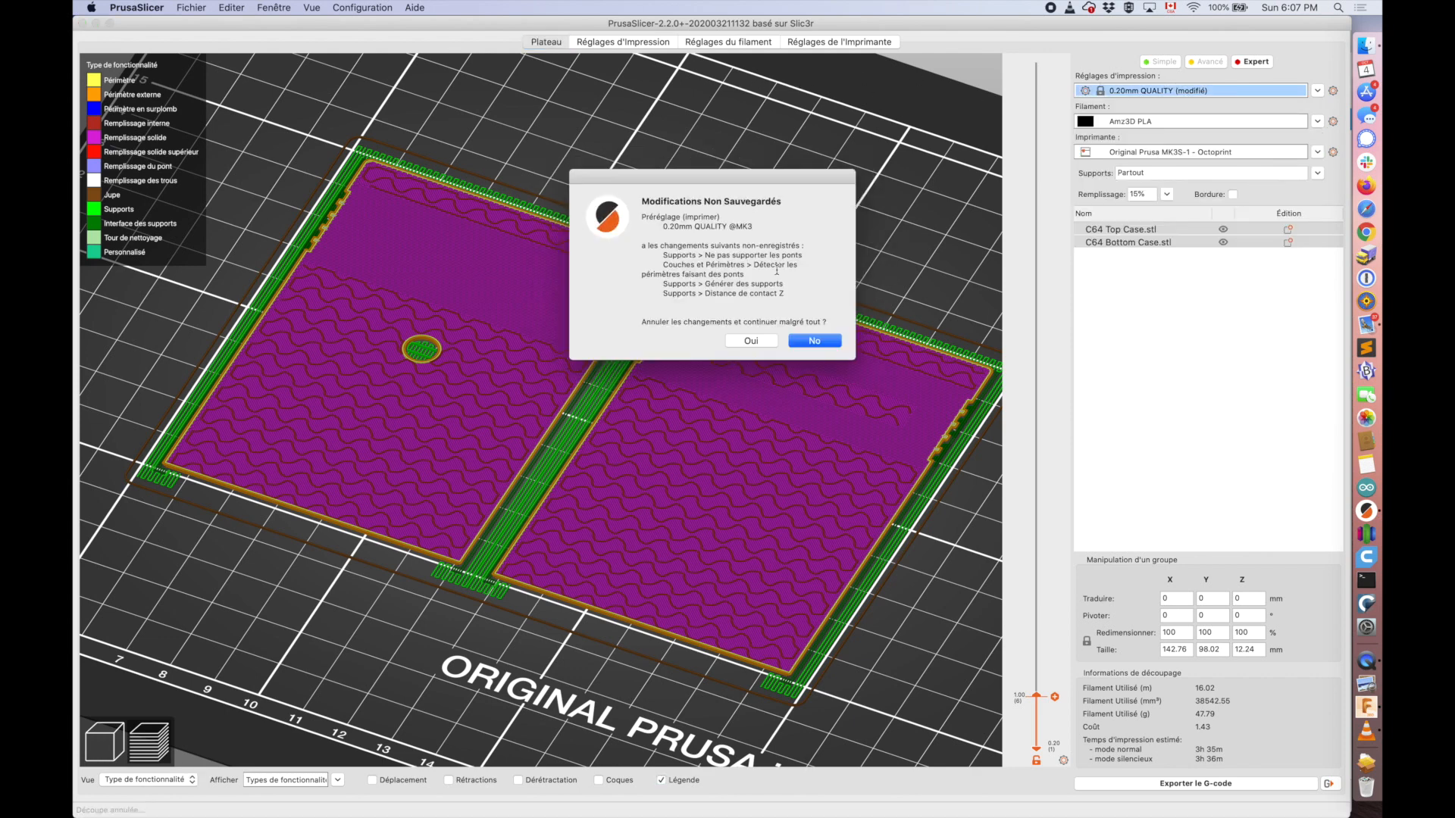
left_click(751, 341)
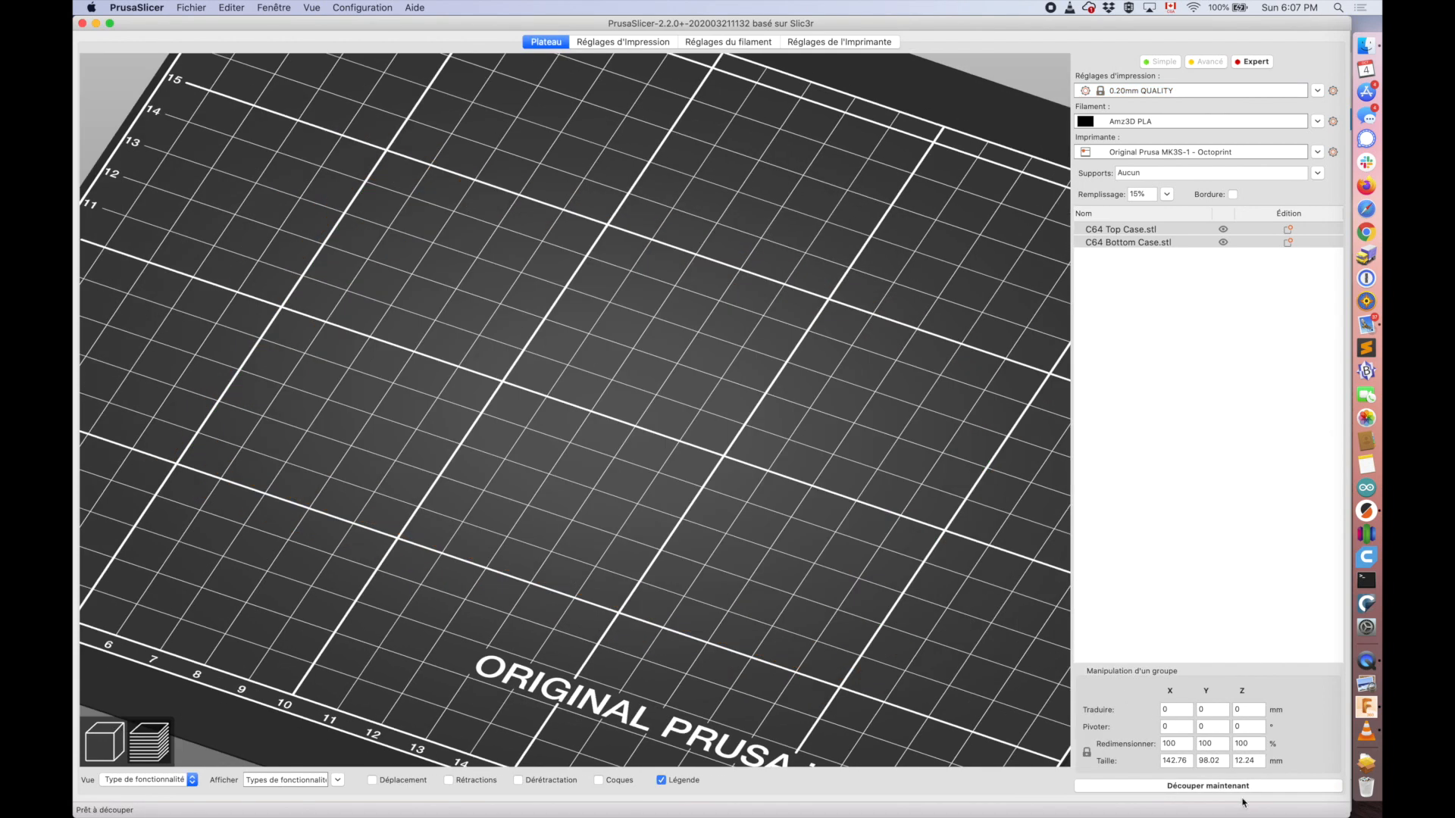
left_click(1240, 788)
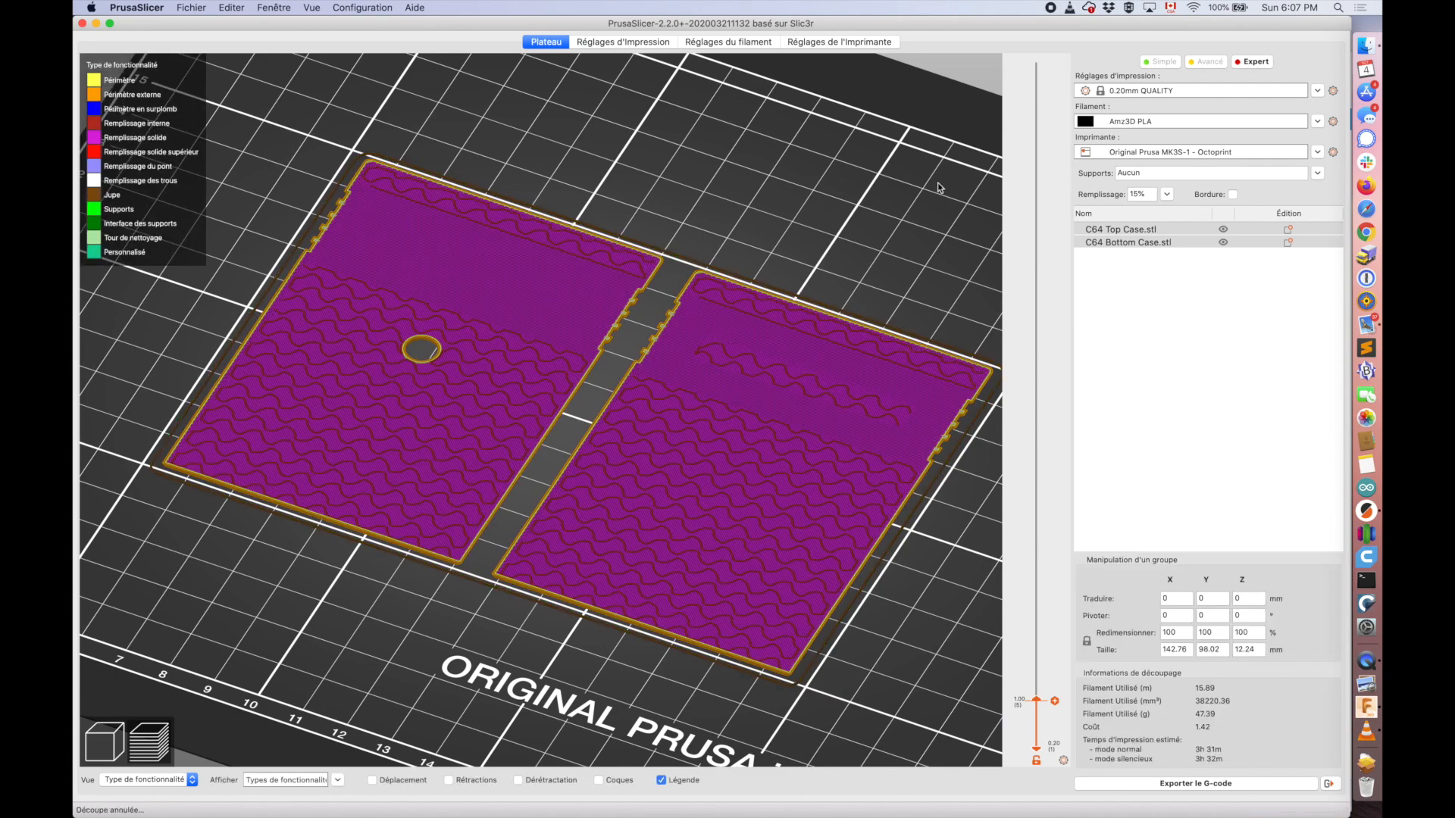
- Raise the layer preview to layer 9 and inspect the round screw hole and the side grooves
left_click_drag(1038, 705, 1038, 661)
scroll(369, 348, "up", 5)
scroll(372, 348, "up", 1)
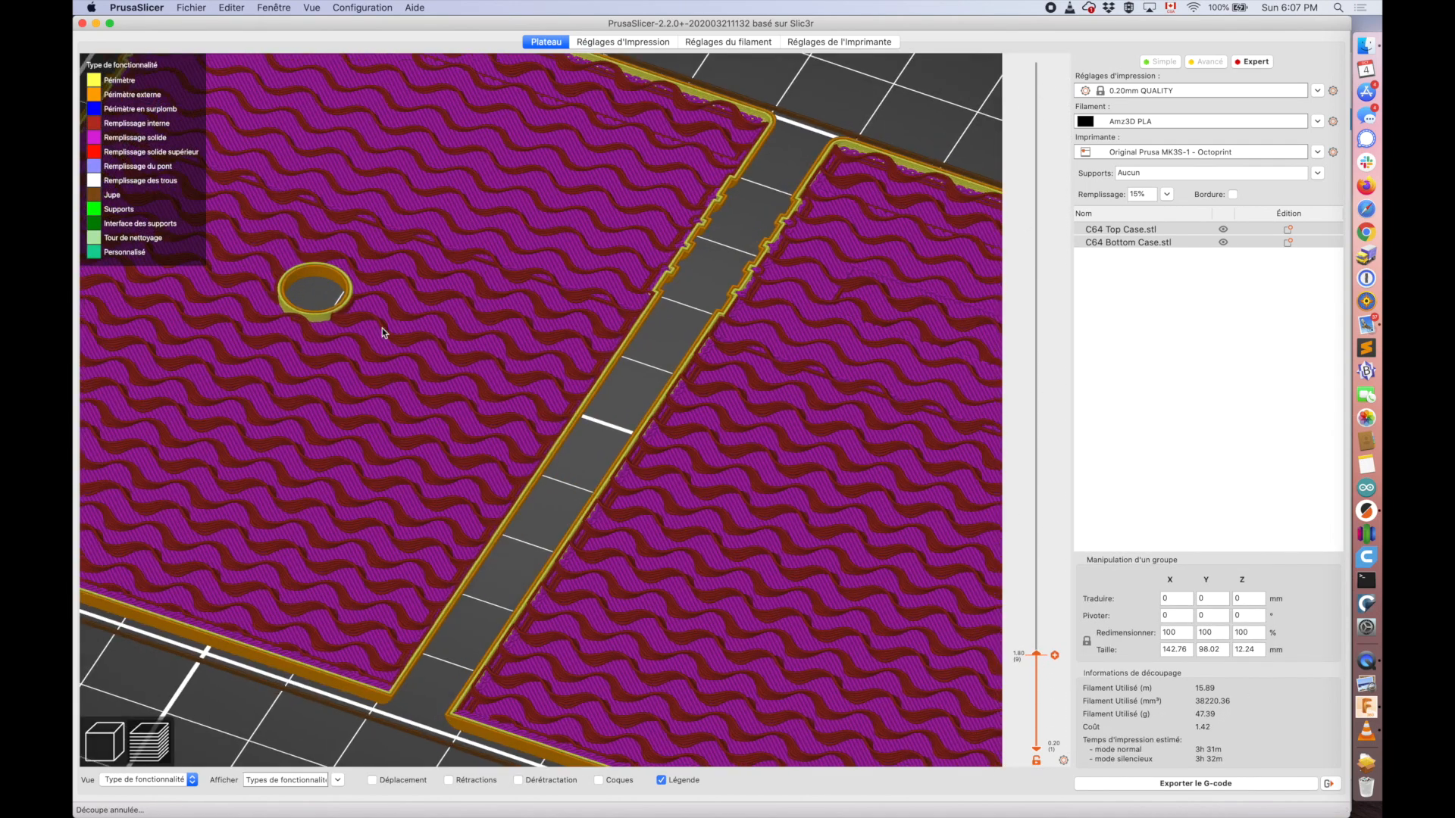
- Inspect the screw hole up close in the sliced preview, raising the layer preview to layer 16
right_click_drag(450, 344, 774, 456)
scroll(773, 456, "up", 9)
scroll(823, 507, "down", 2)
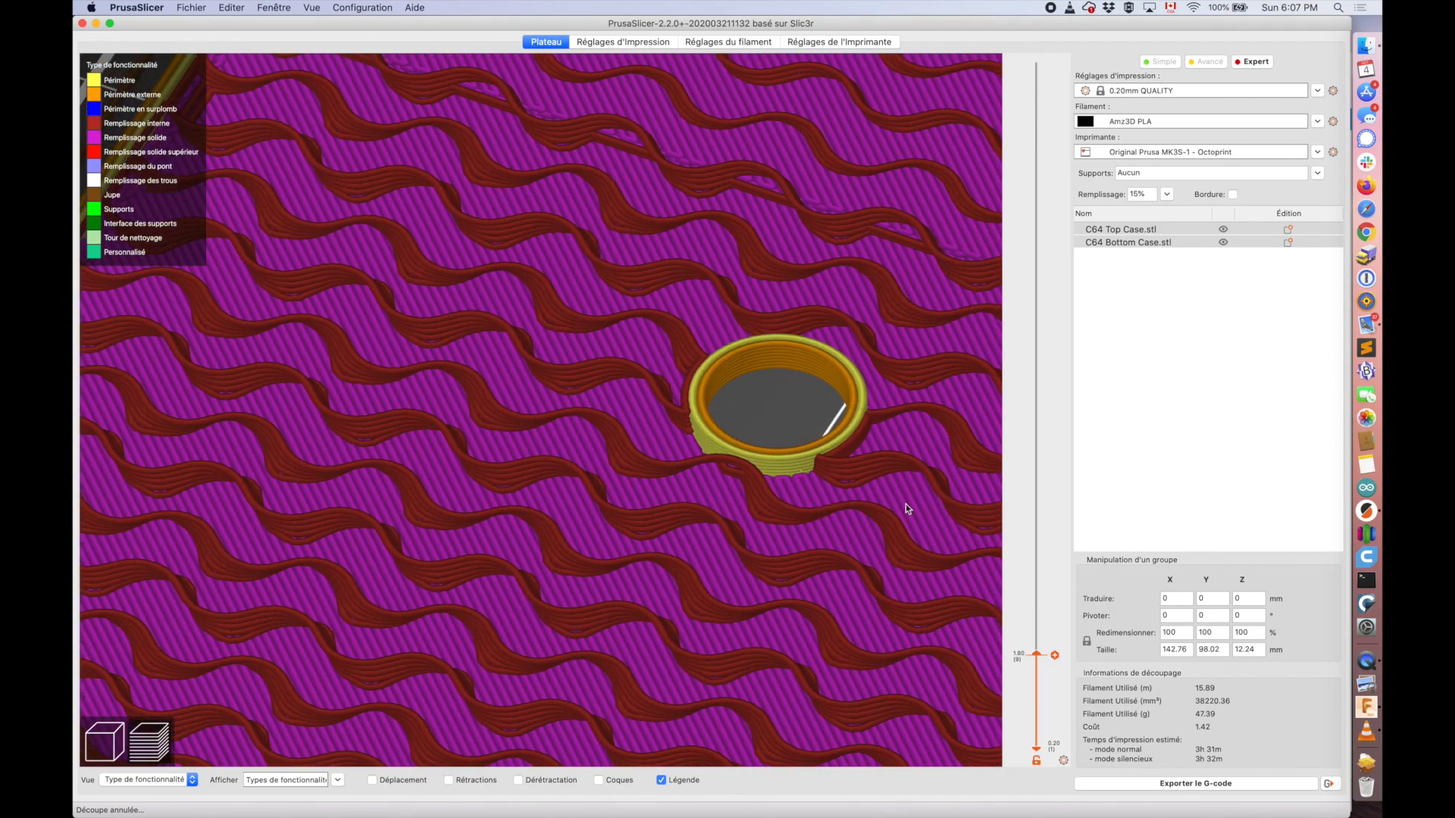
right_click_drag(906, 503, 710, 502)
left_click_drag(1038, 656, 1042, 578)
scroll(1042, 586, "up", 1)
- Slice both halves with the 0.10mm DETAIL preset and lower the layer preview to 3.00 mm at the screw hole
left_click(1150, 88)
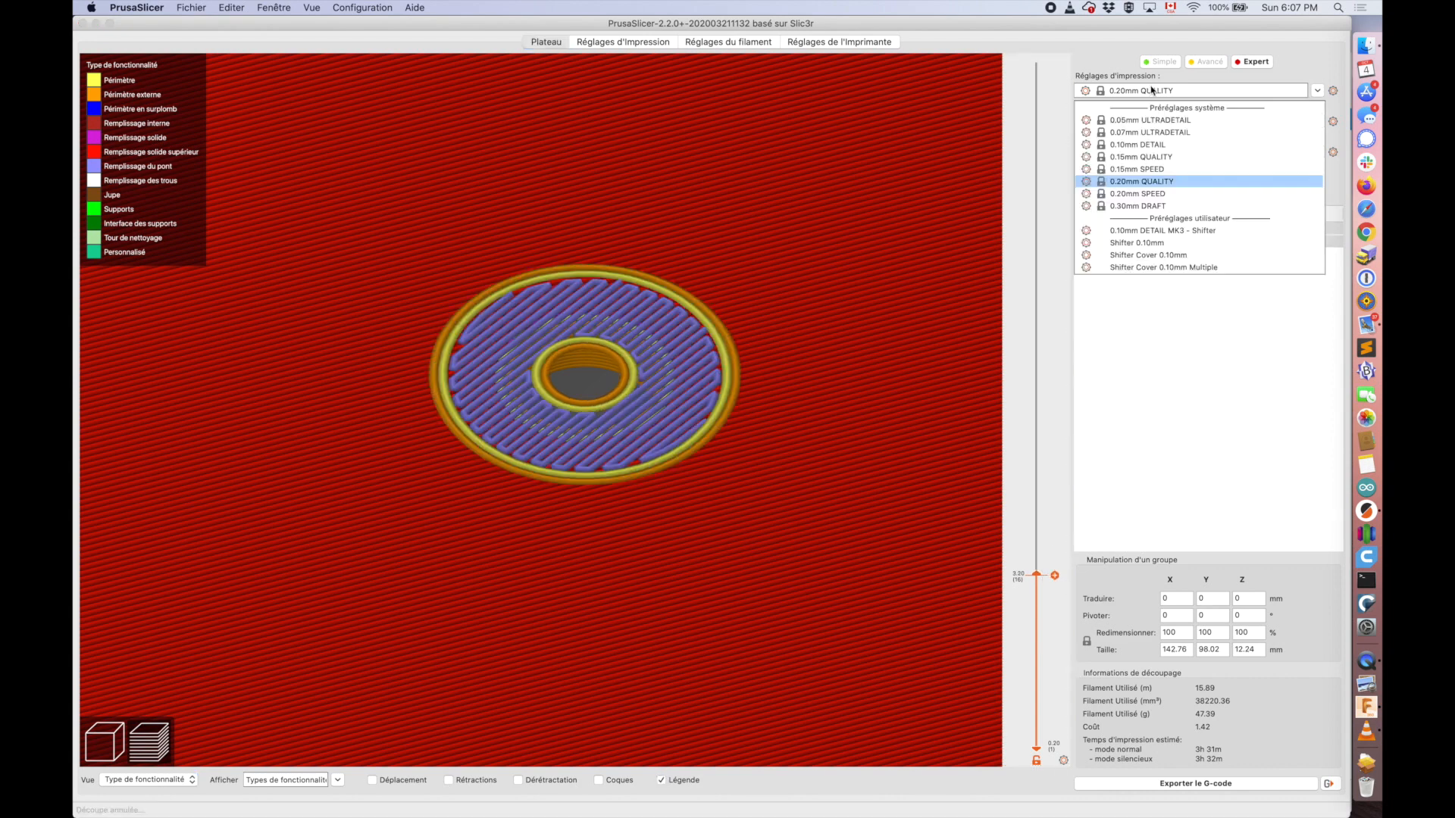
left_click(1146, 149)
left_click(1144, 91)
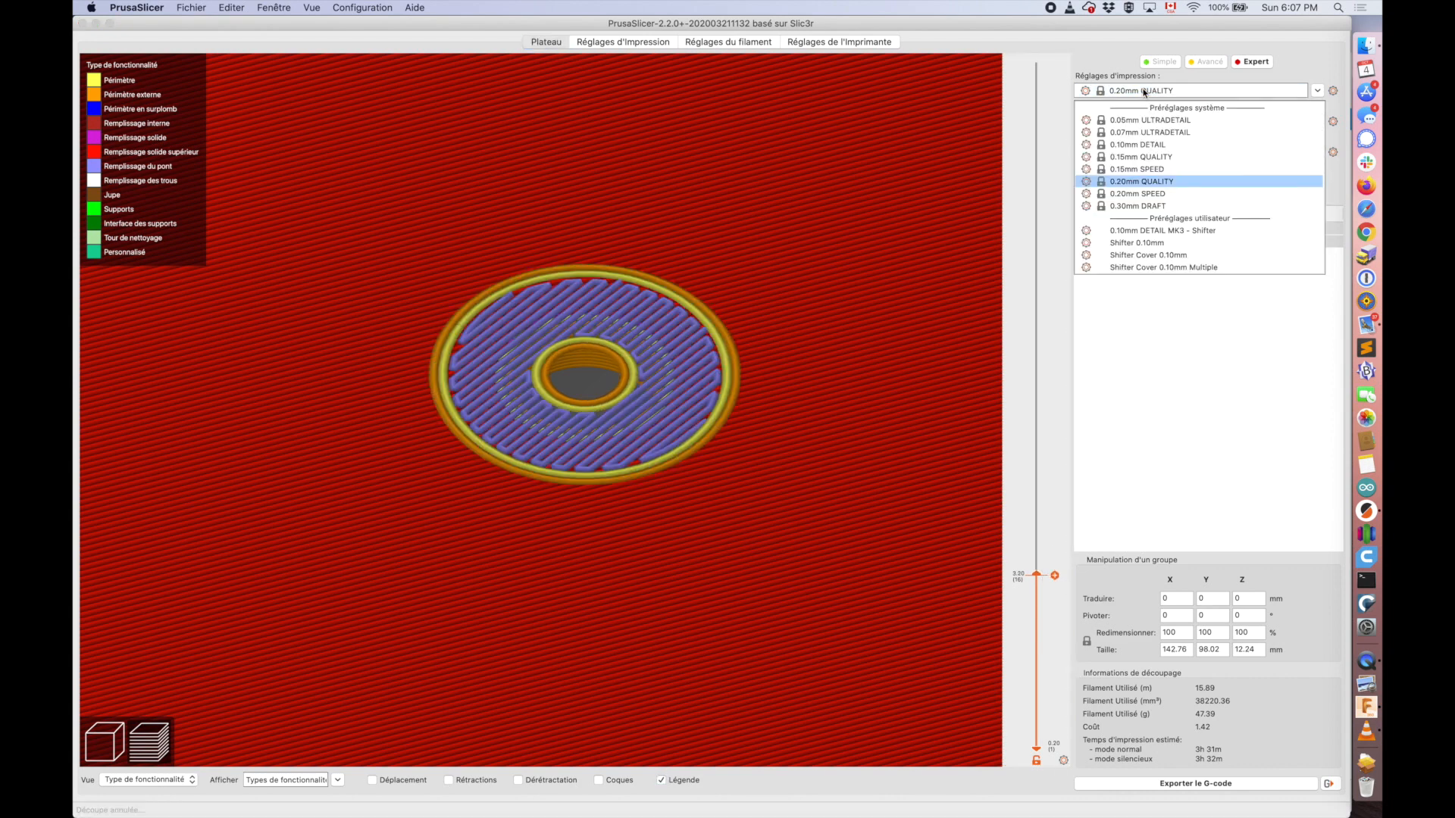
left_click(1137, 146)
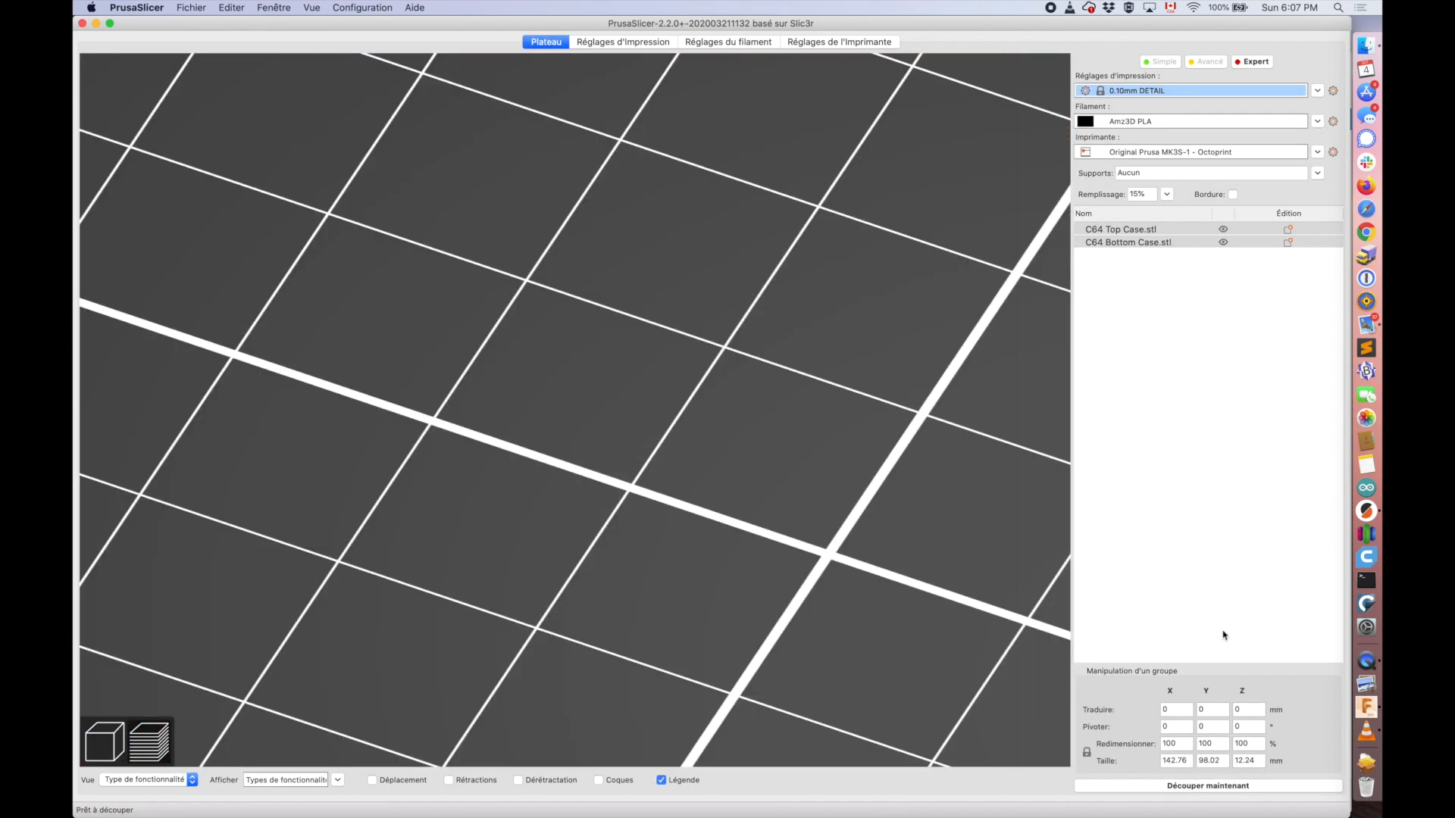
left_click(1227, 786)
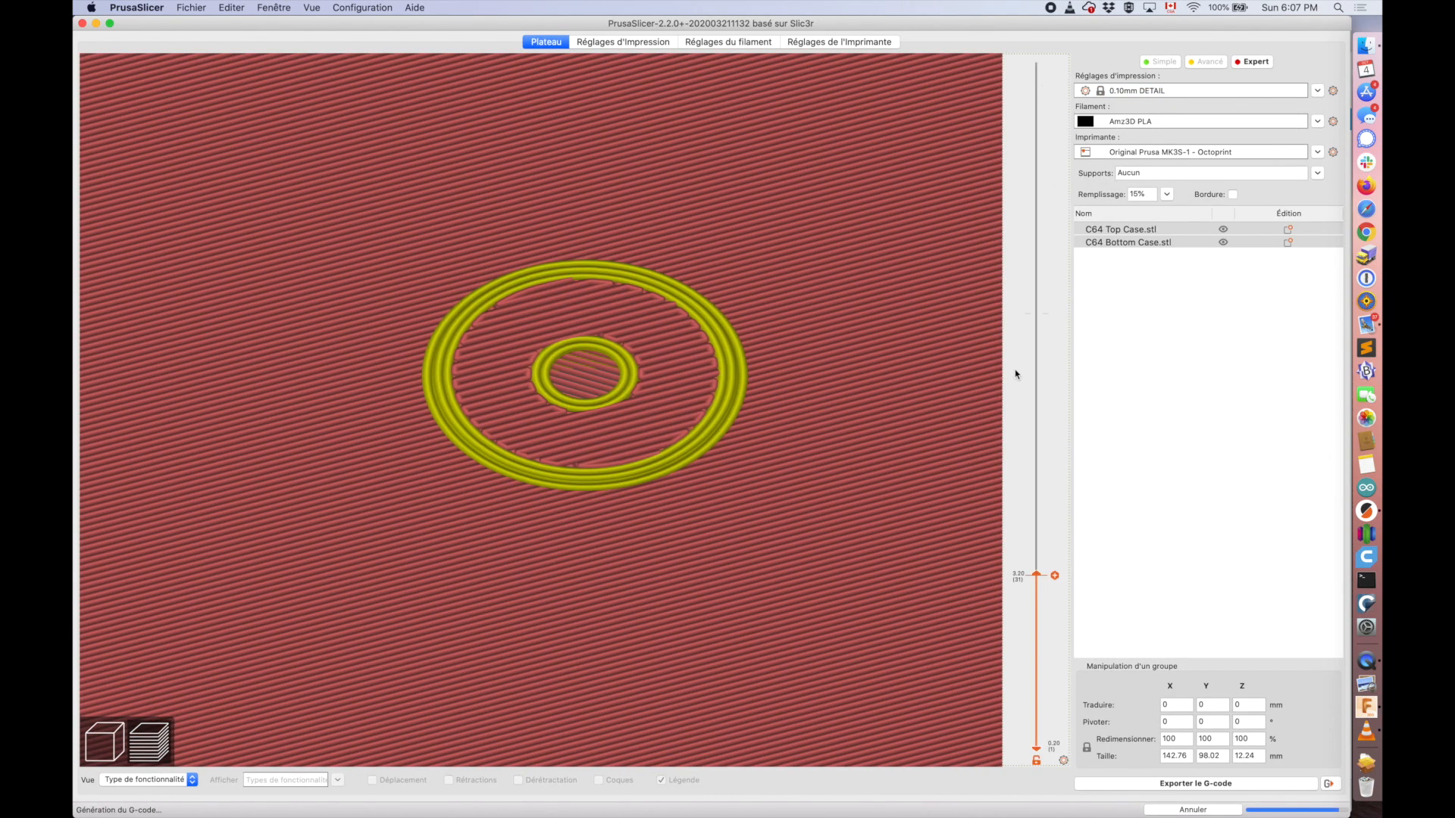
mouse_move(1036, 576)
left_mouse_down()
mouse_move(1040, 623)
mouse_move(1042, 589)
left_mouse_up()
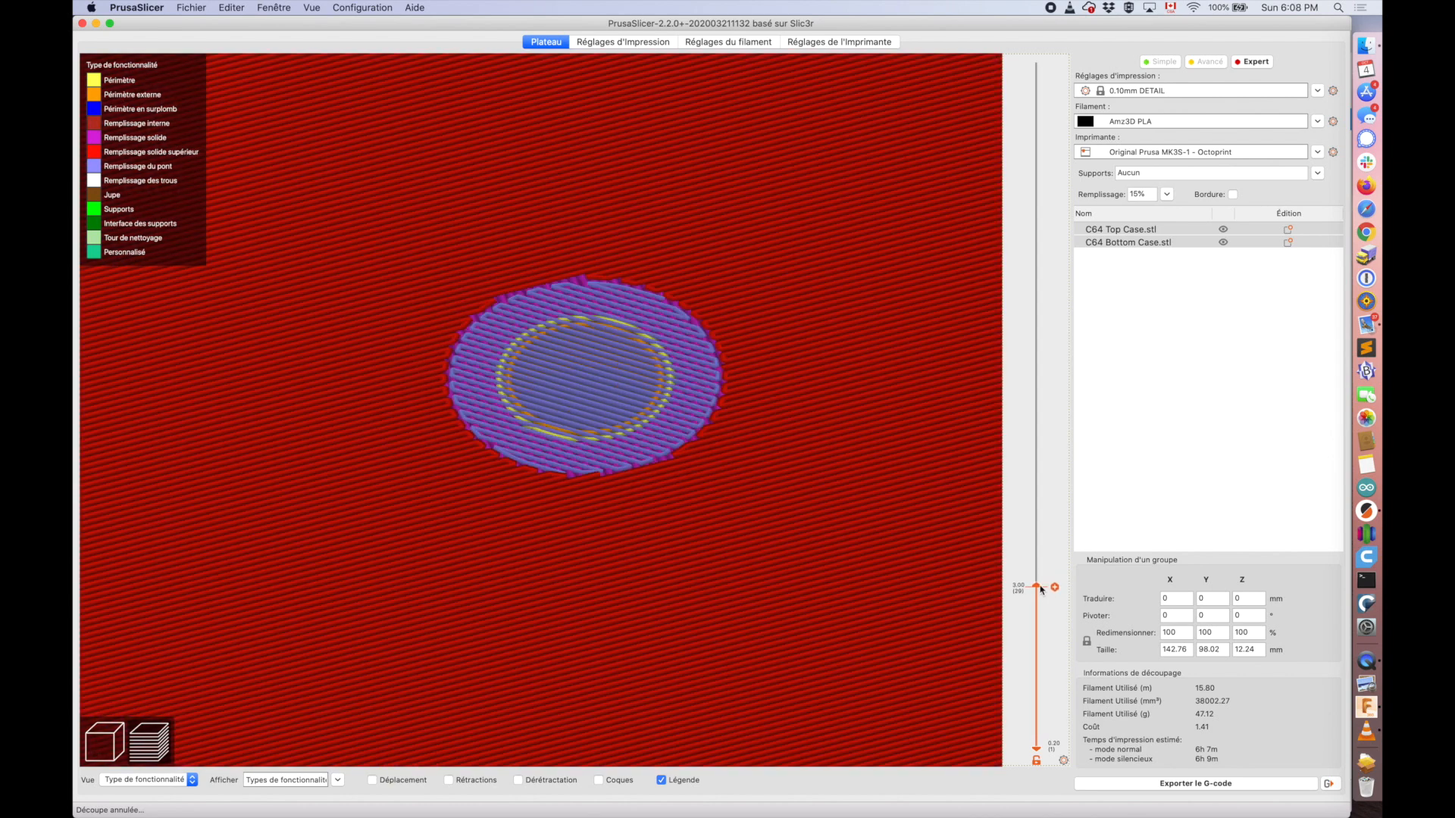
- Switch back to the 0.20mm QUALITY print preset and raise the layer preview to layer 18 at the screw hole
left_click(1155, 92)
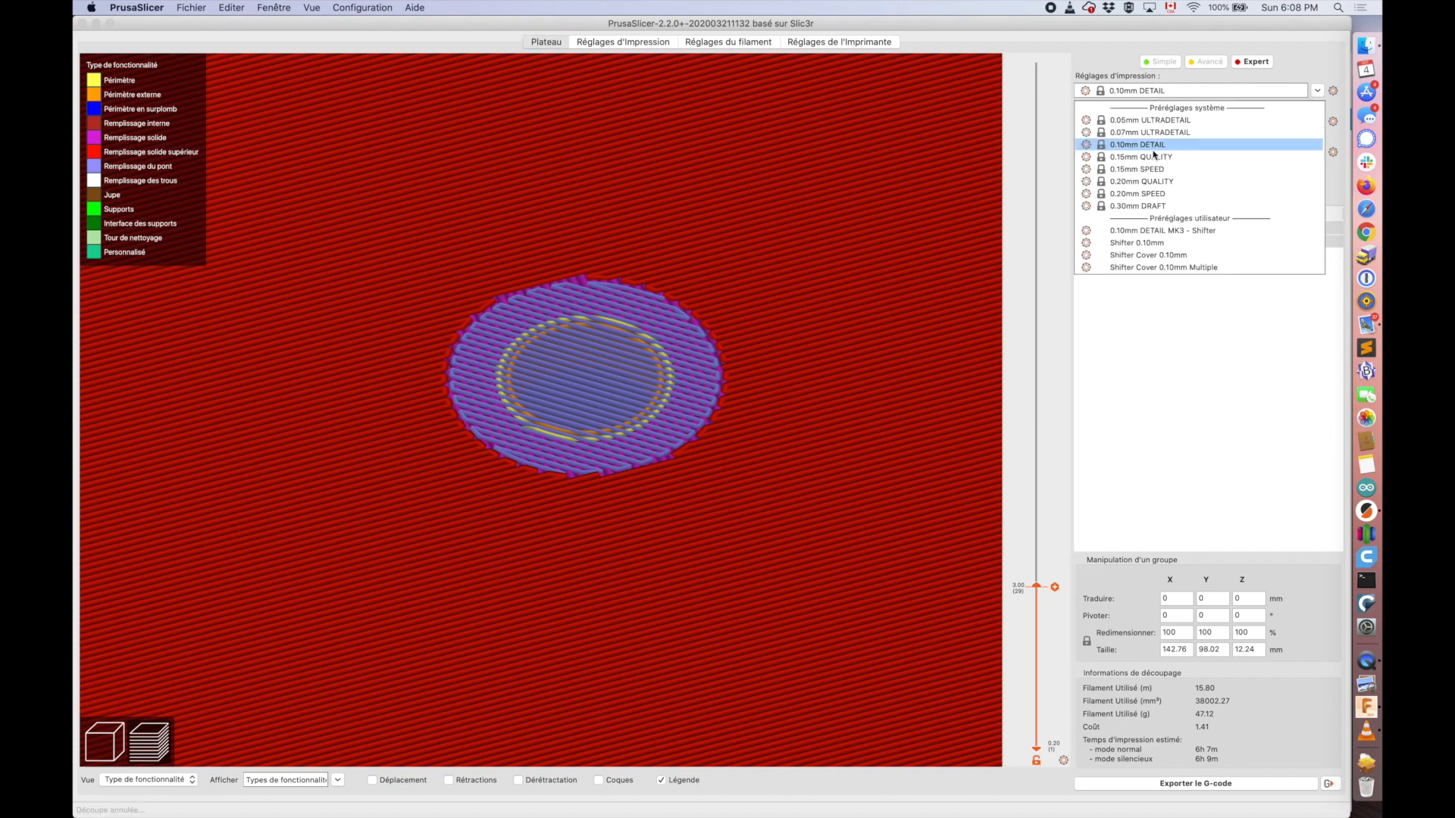
left_click(1154, 182)
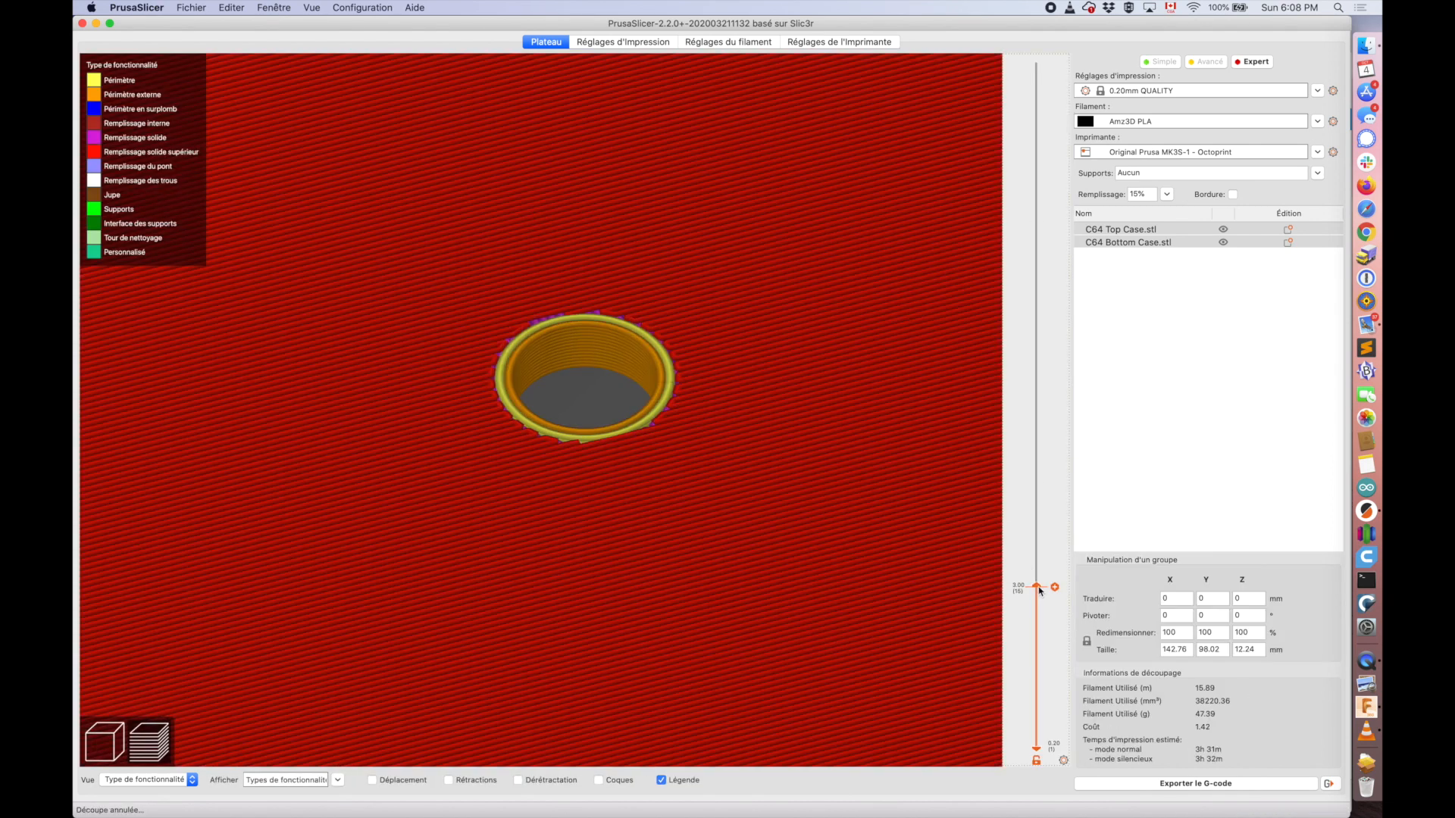
left_click_drag(1039, 590, 1040, 557)
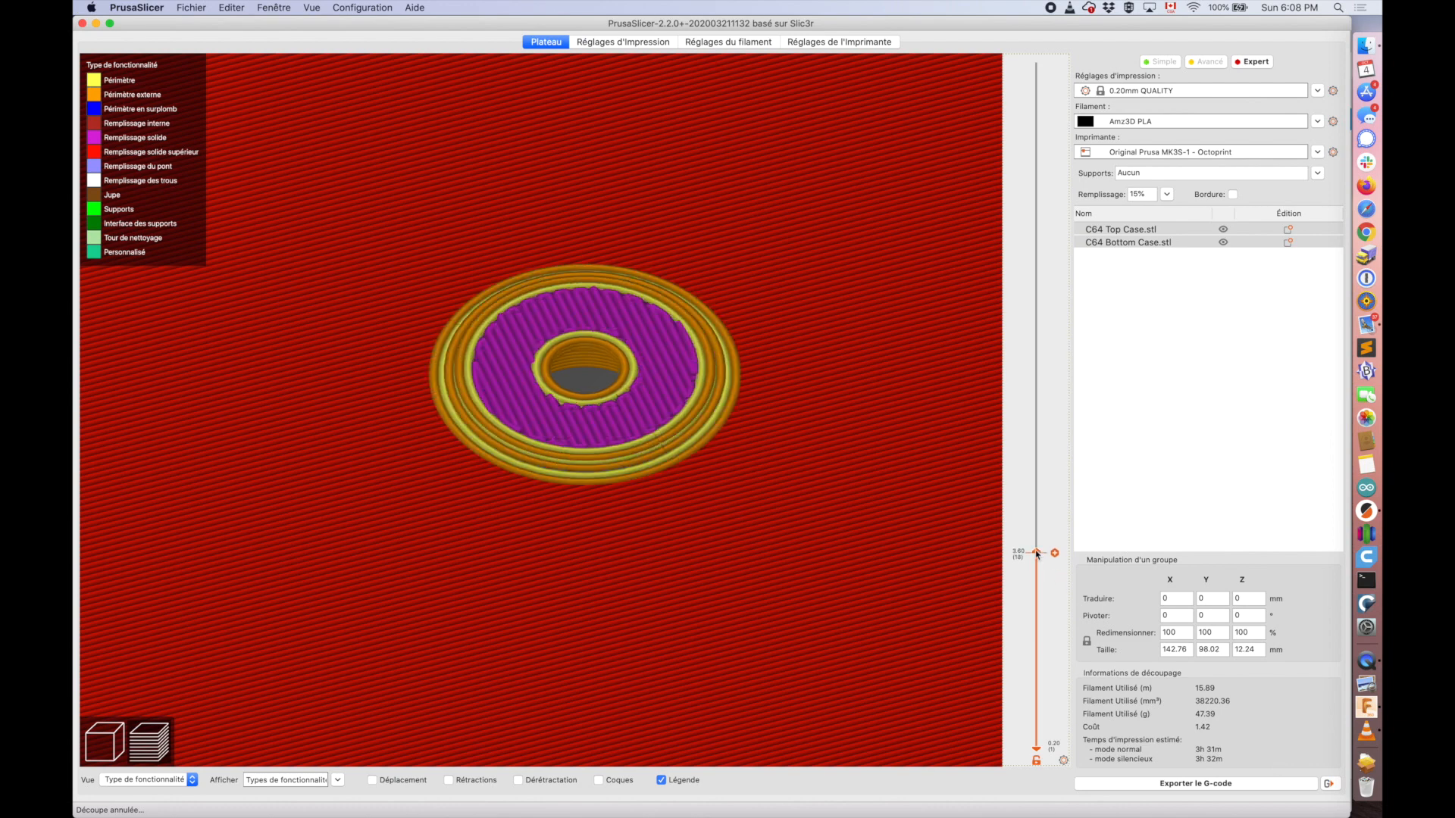
- Switch to Fusion 360, activate the Bottom Case component and hide the Top Case
left_click(1367, 708)
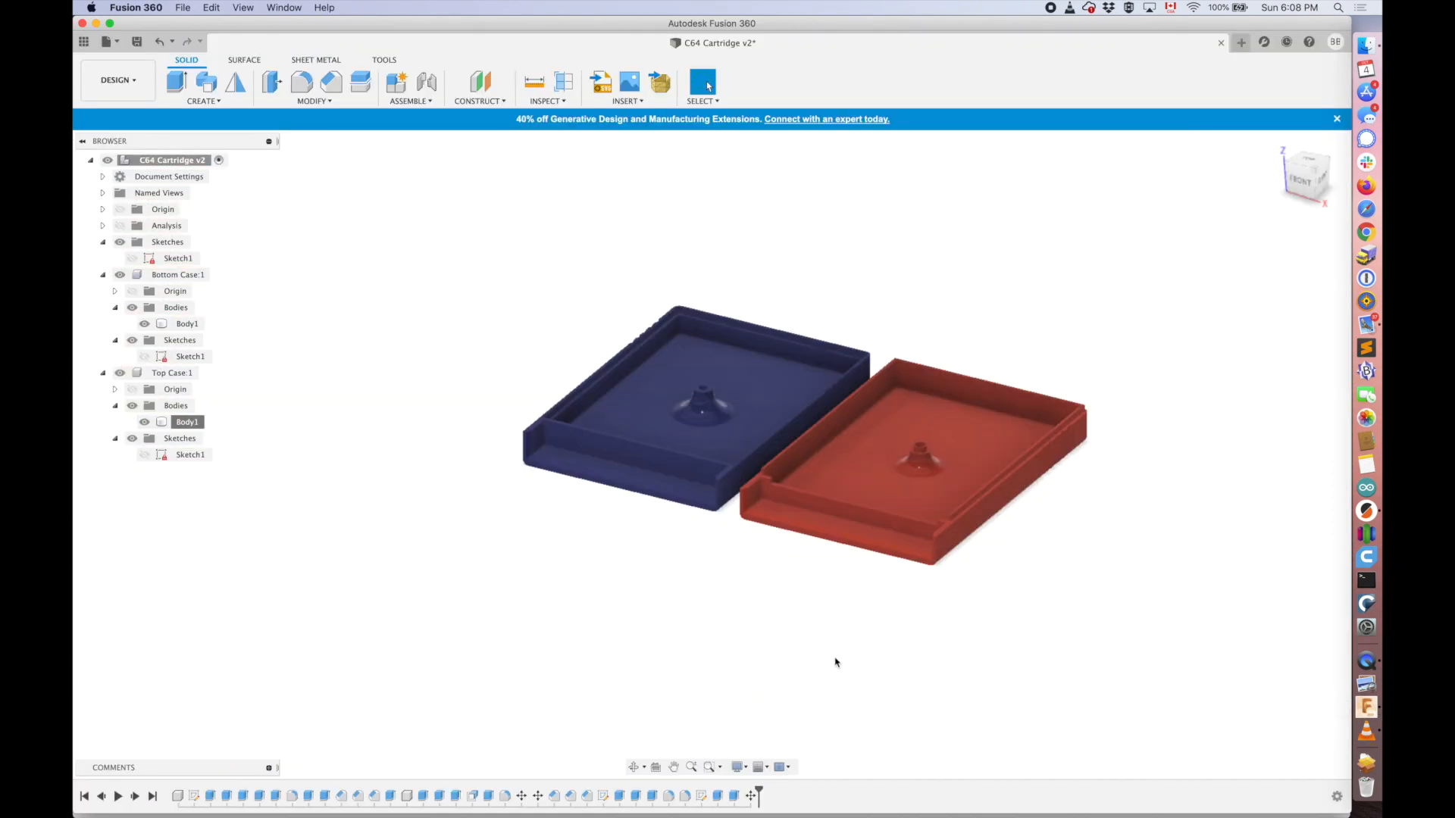
left_click(218, 275)
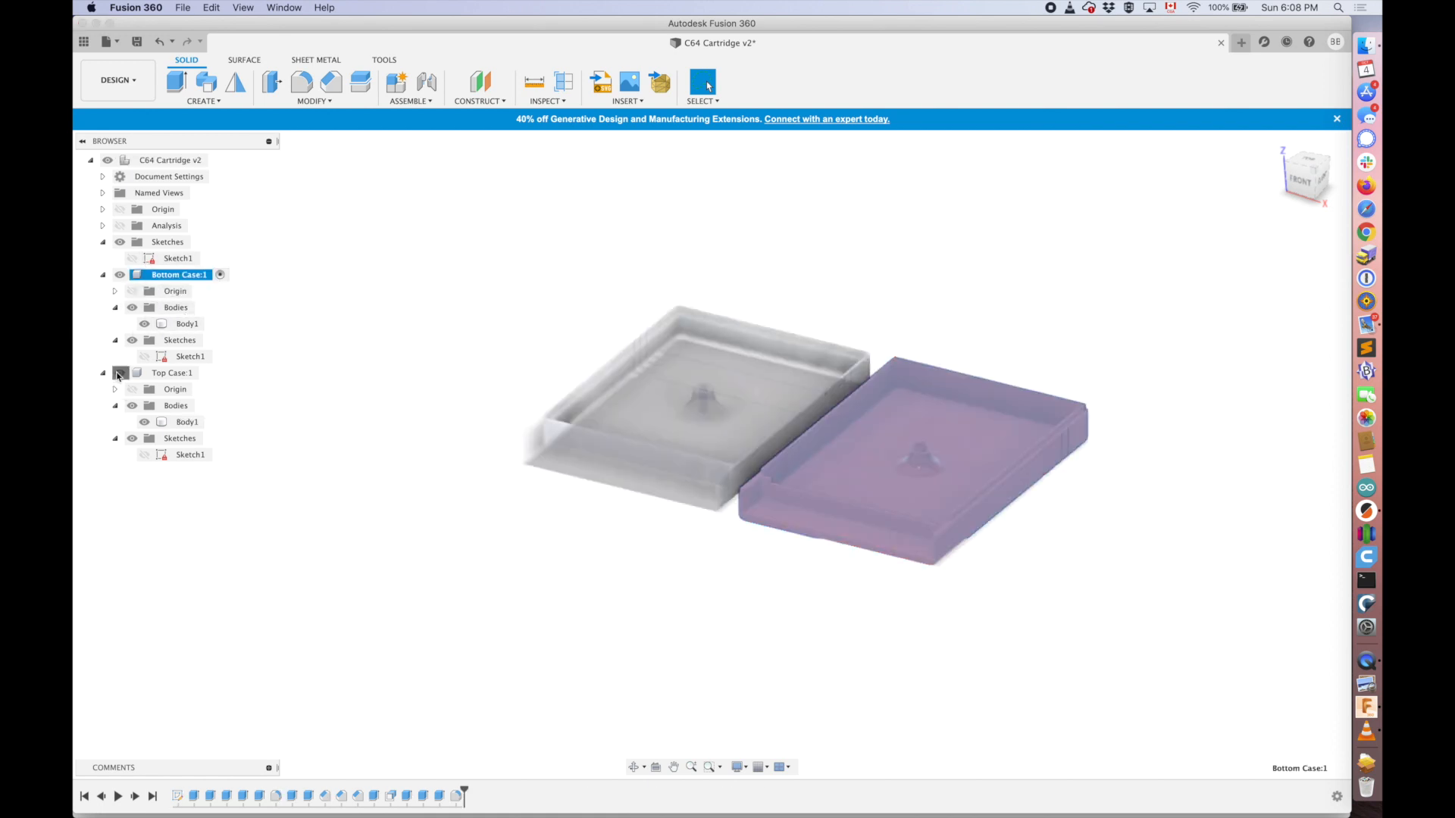
left_click(119, 373)
scroll(760, 374, "up", 5)
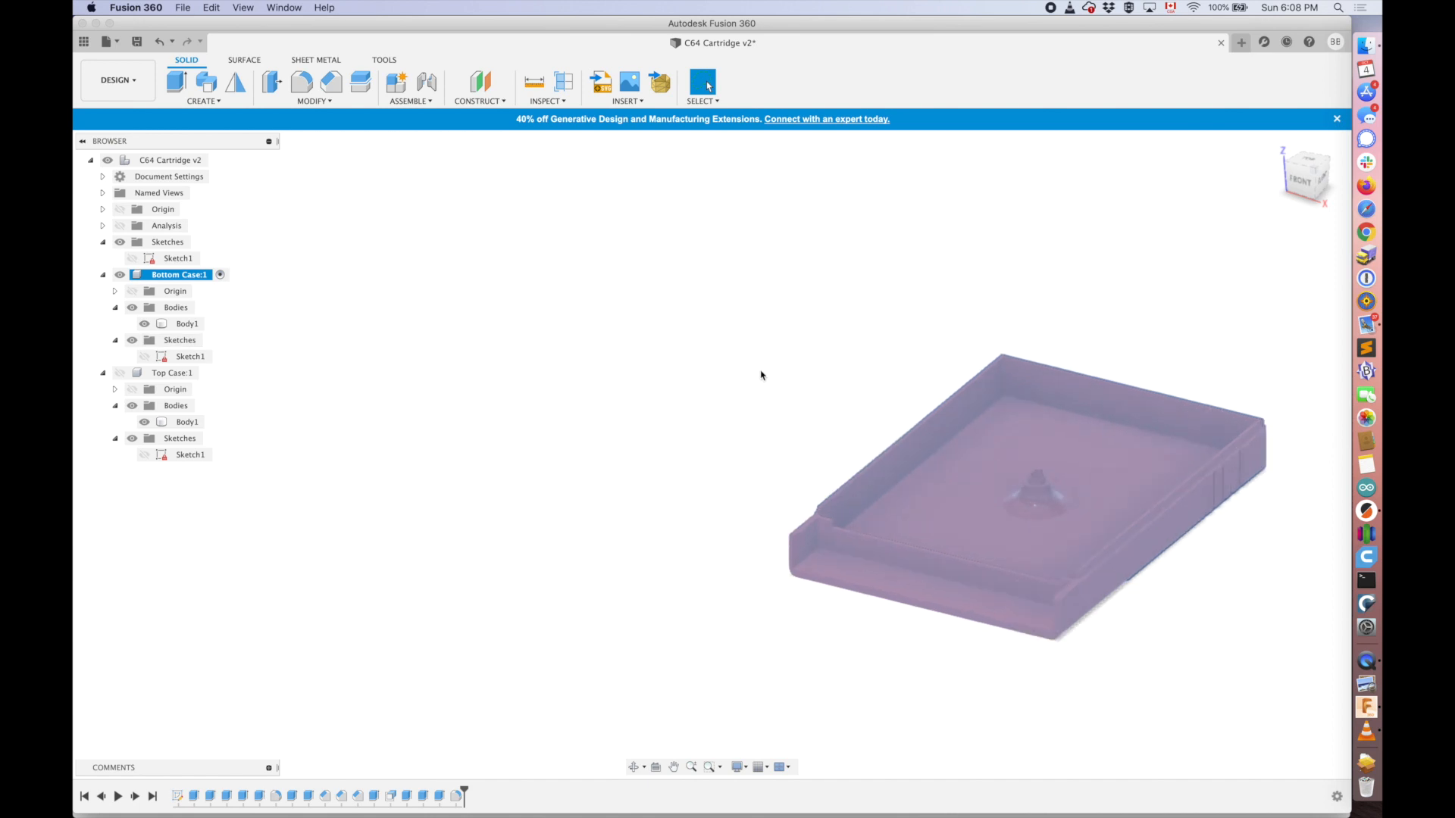
middle_click_drag(701, 367, 470, 354)
left_click(470, 354)
middle_click_drag(458, 405, 450, 306)
scroll(785, 478, "up", 4)
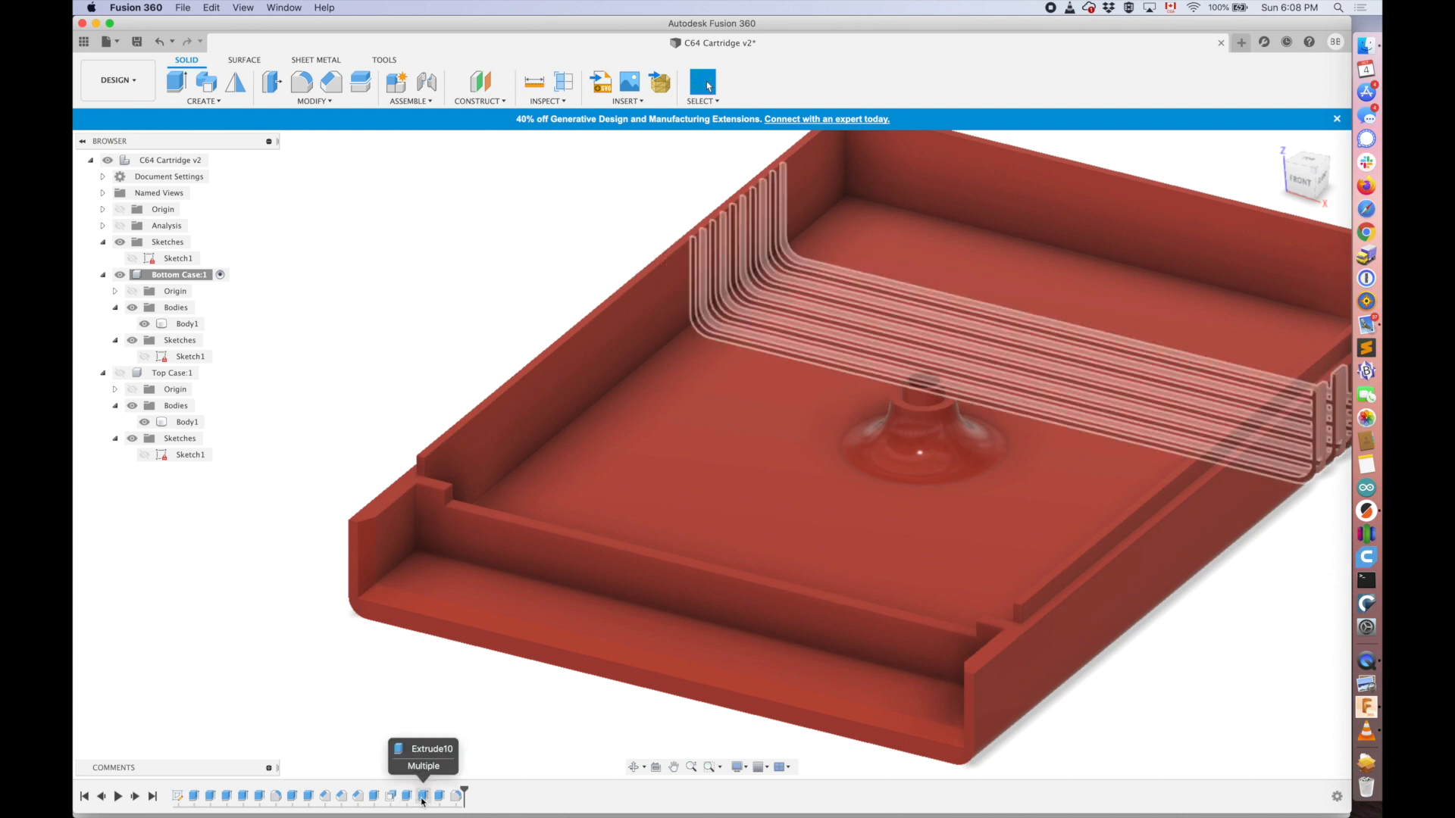
- Edit the bottom case's extrude inside the central screw hole and set its distance to 0.2 mm
double_click(307, 796)
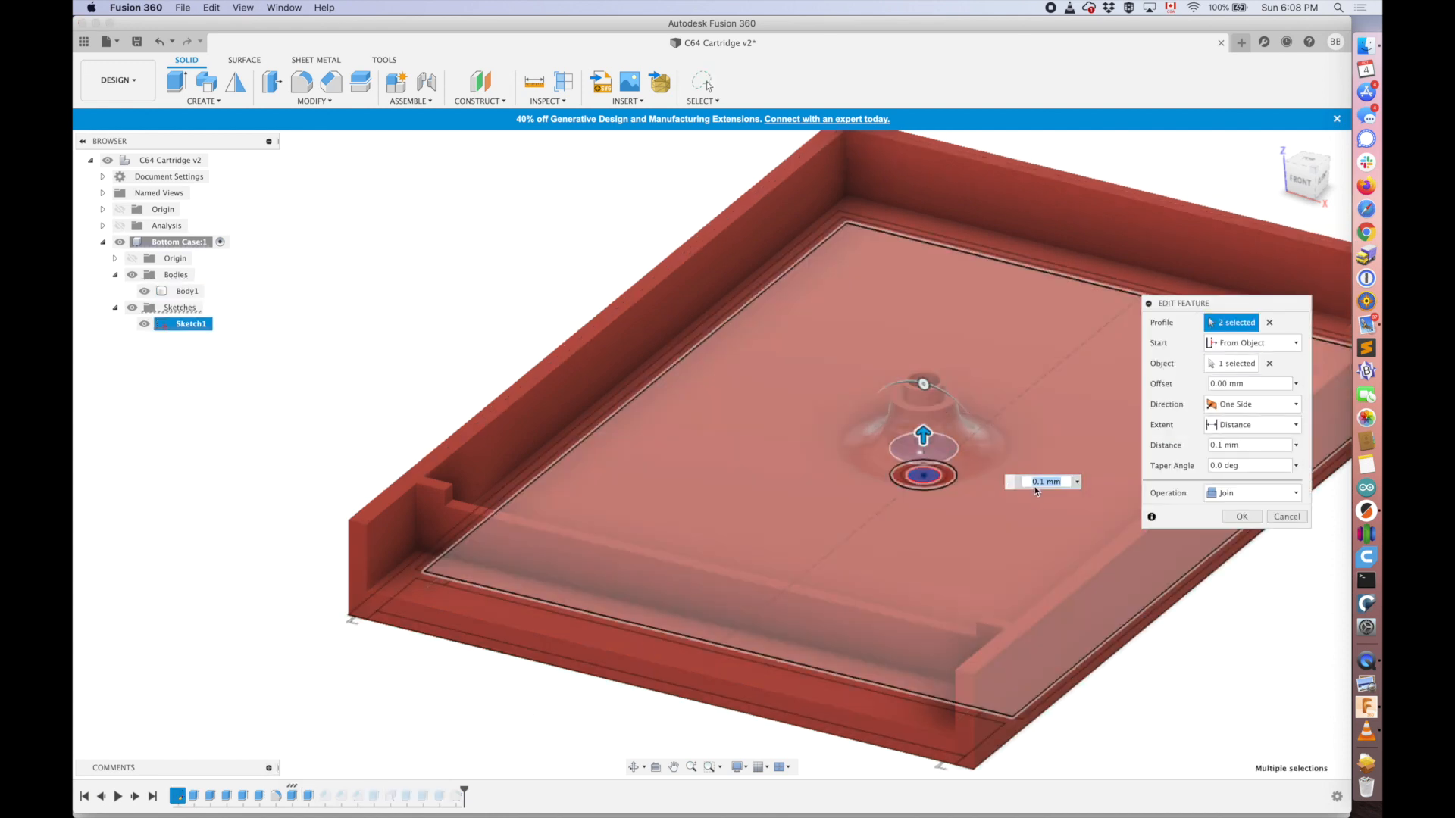
key("BackSpace")
type("2")
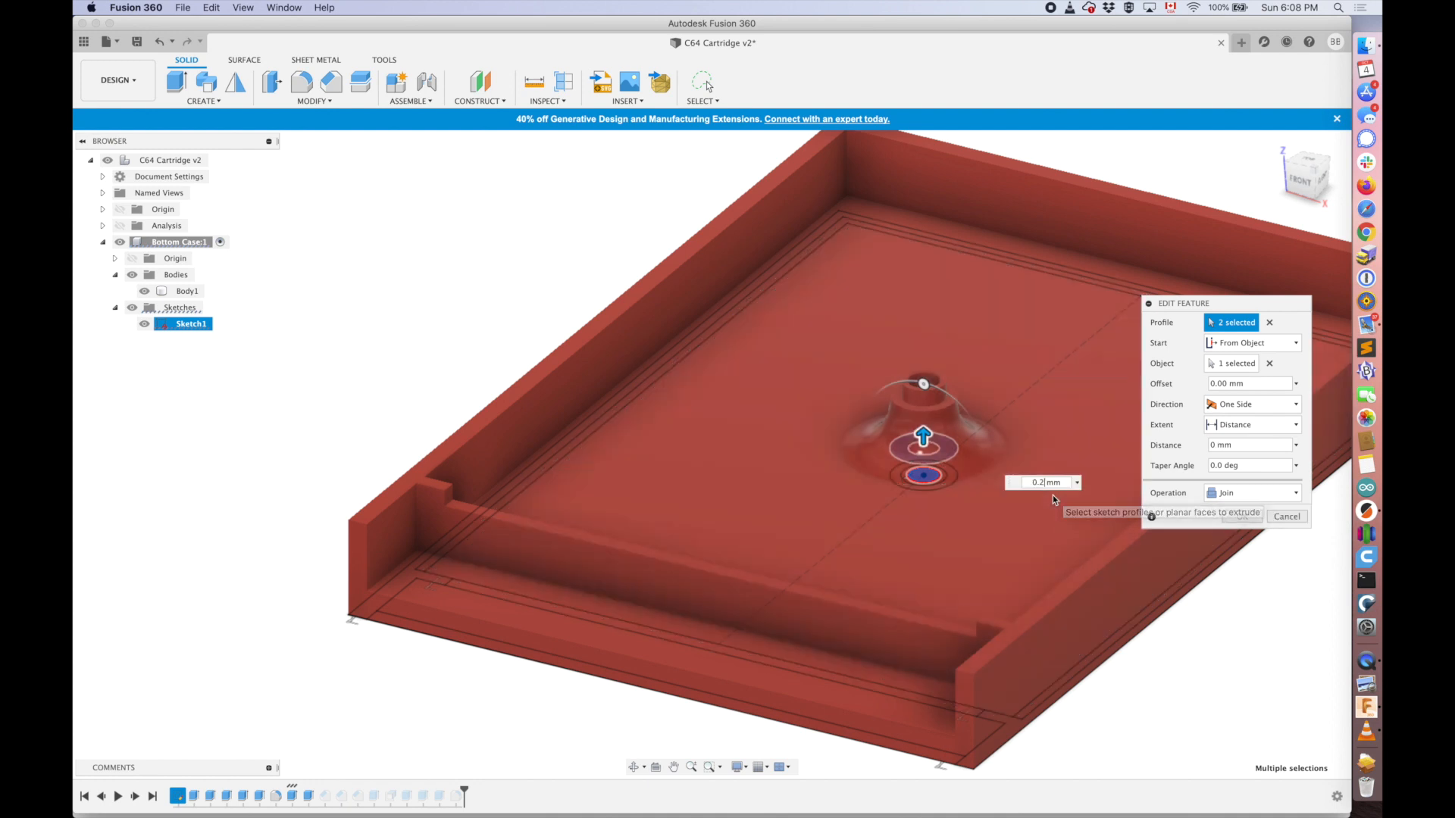
key("Return")
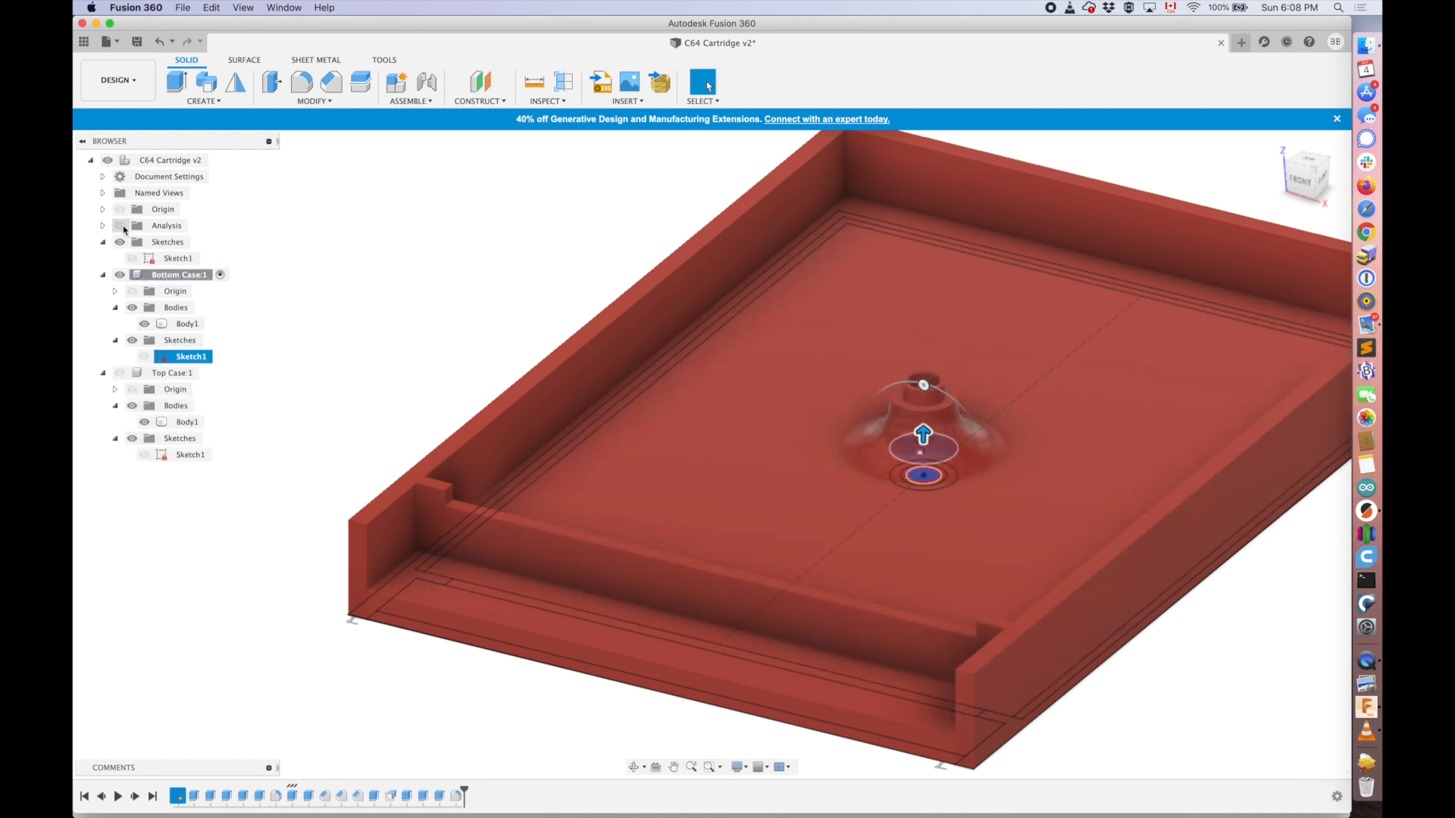
- Examine the thin layer in the bottom case's screw hole using the section analysis, and hide the analysis again
left_click(929, 469)
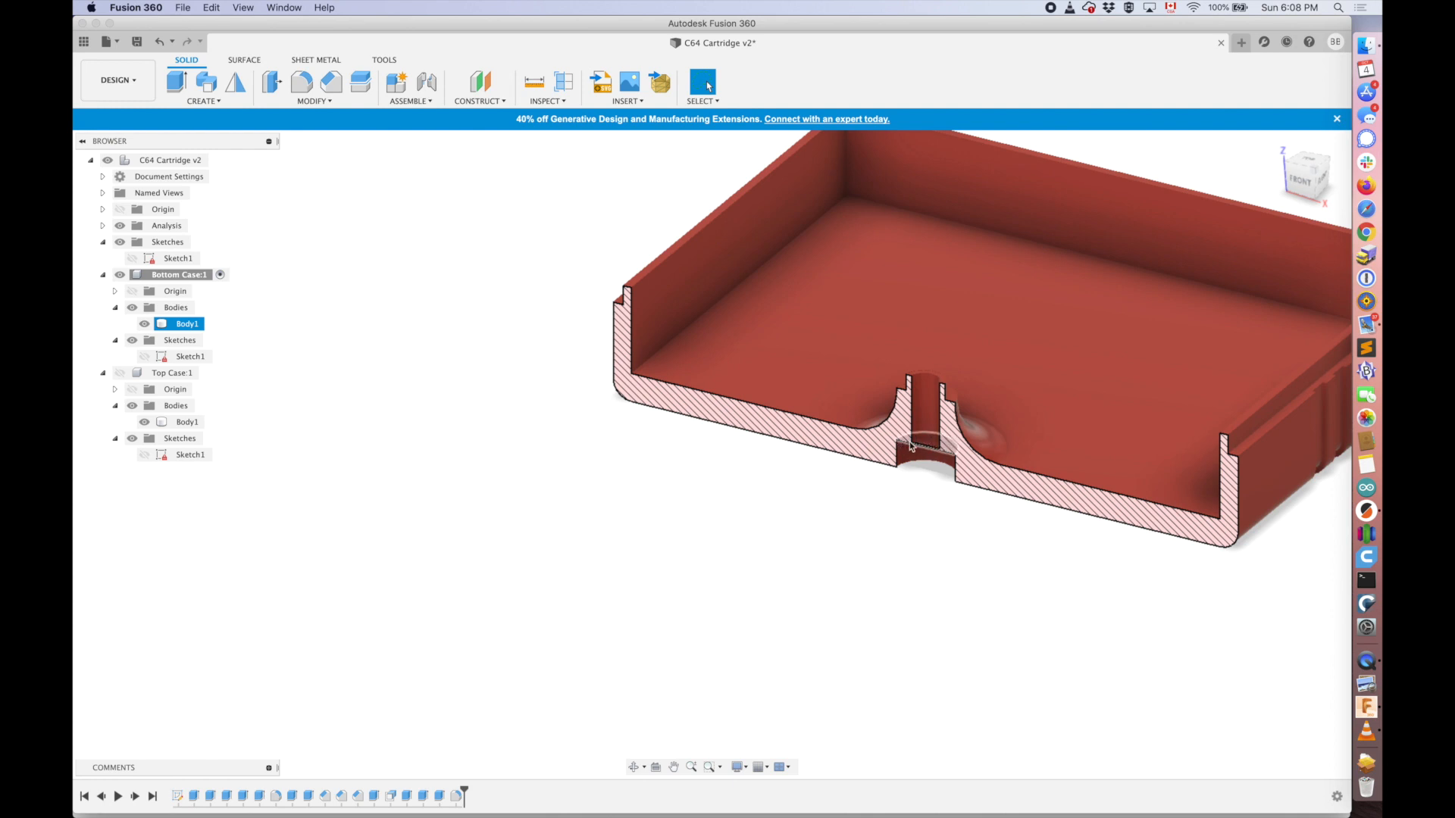
left_click(415, 386)
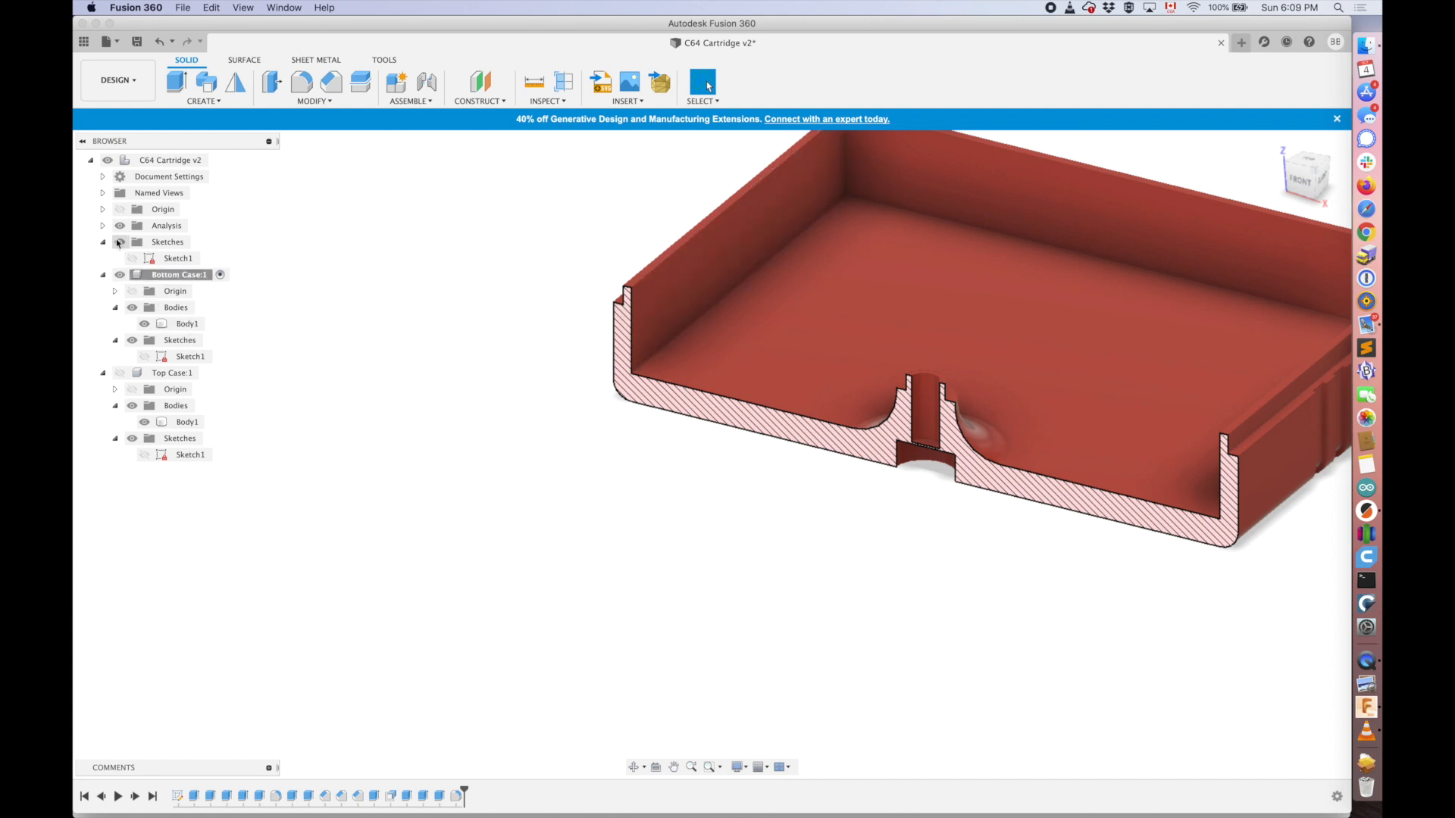
left_click(119, 227)
- Show the Top Case again and activate the root C64 Cartridge component with both halves in view
left_click(120, 373)
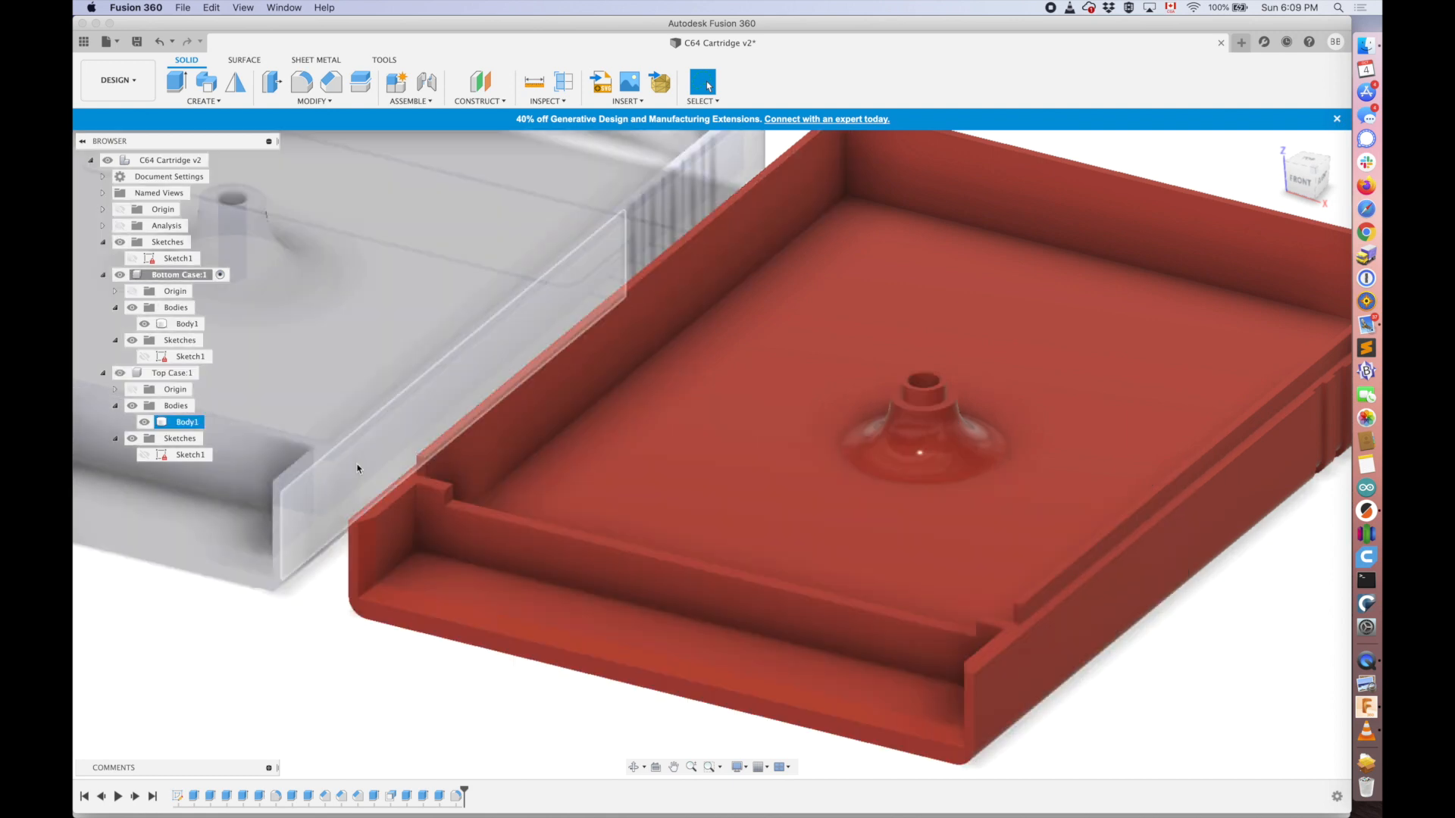
scroll(411, 467, "up", 5)
scroll(410, 466, "down", 5)
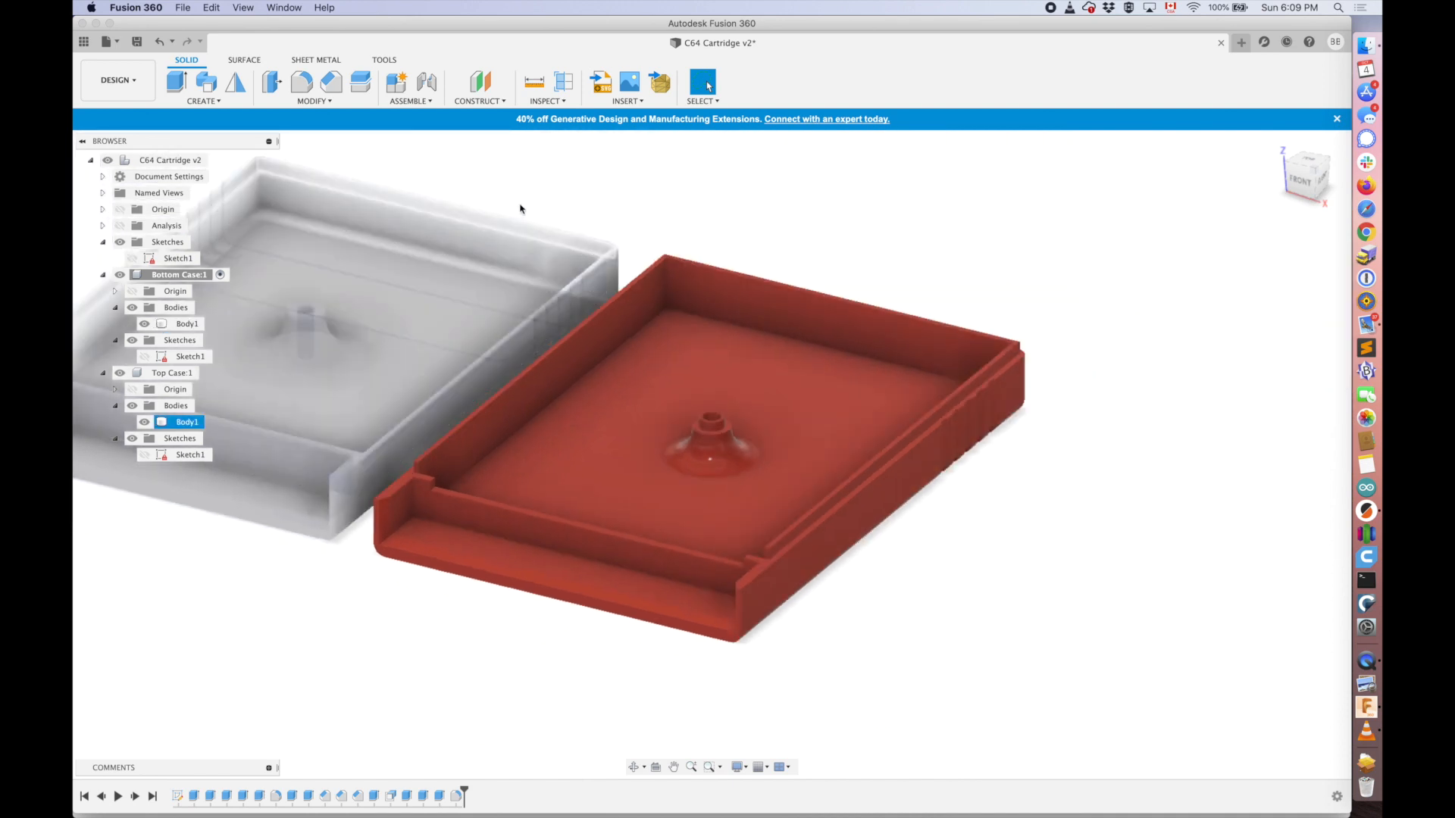
left_click(218, 159)
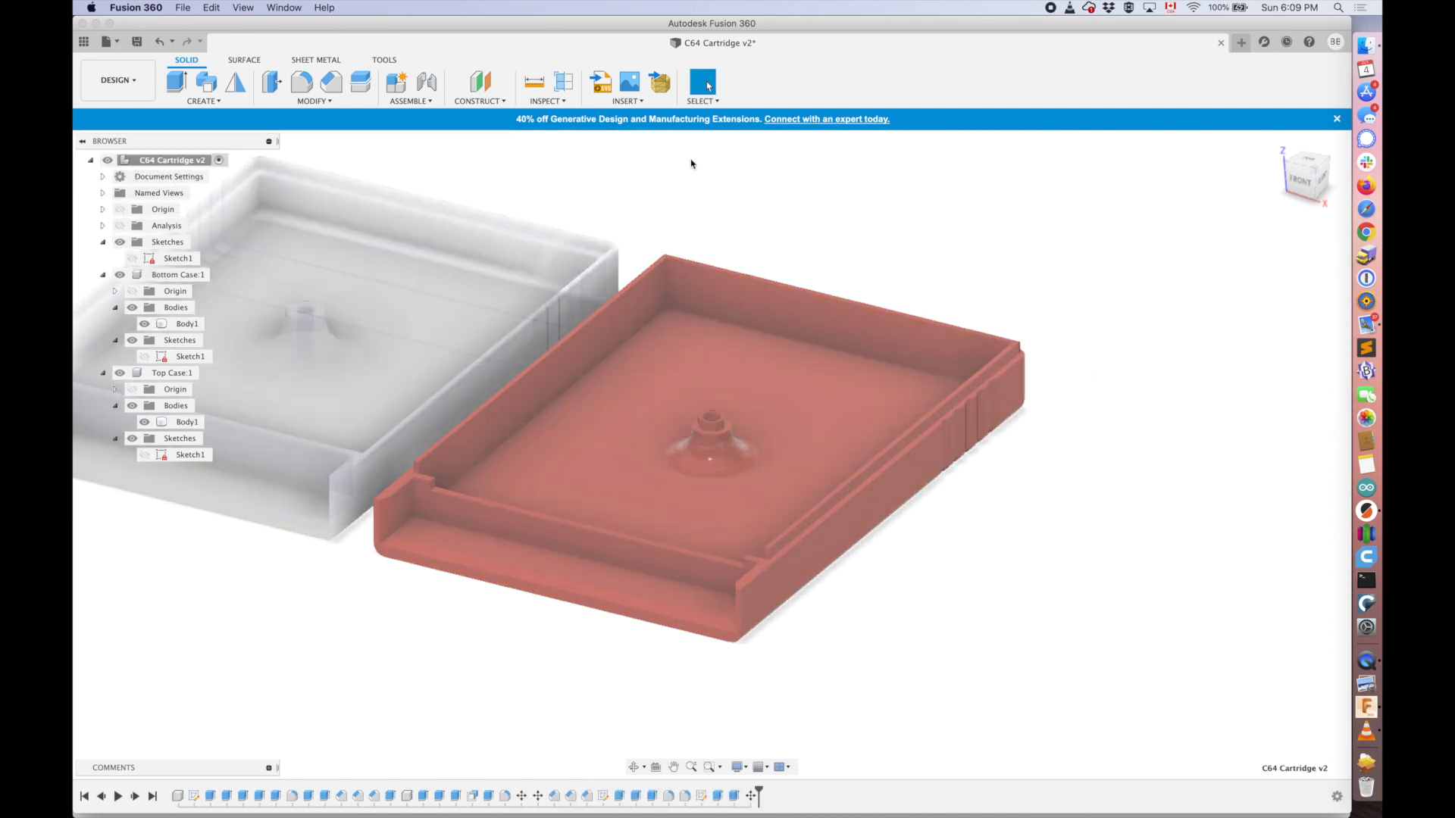
left_click_drag(798, 223, 944, 221)
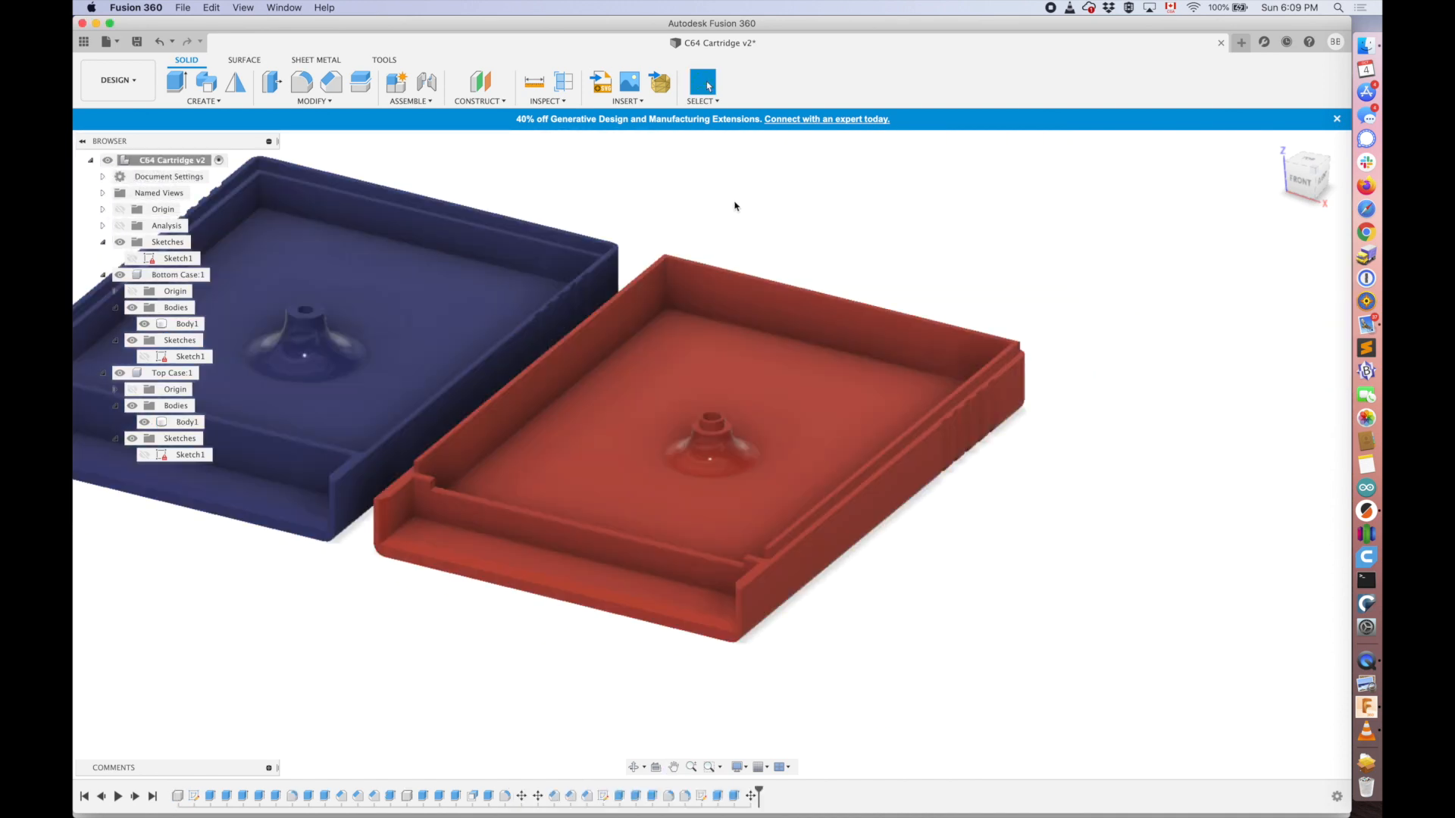
middle_click_drag(734, 202, 1023, 227)
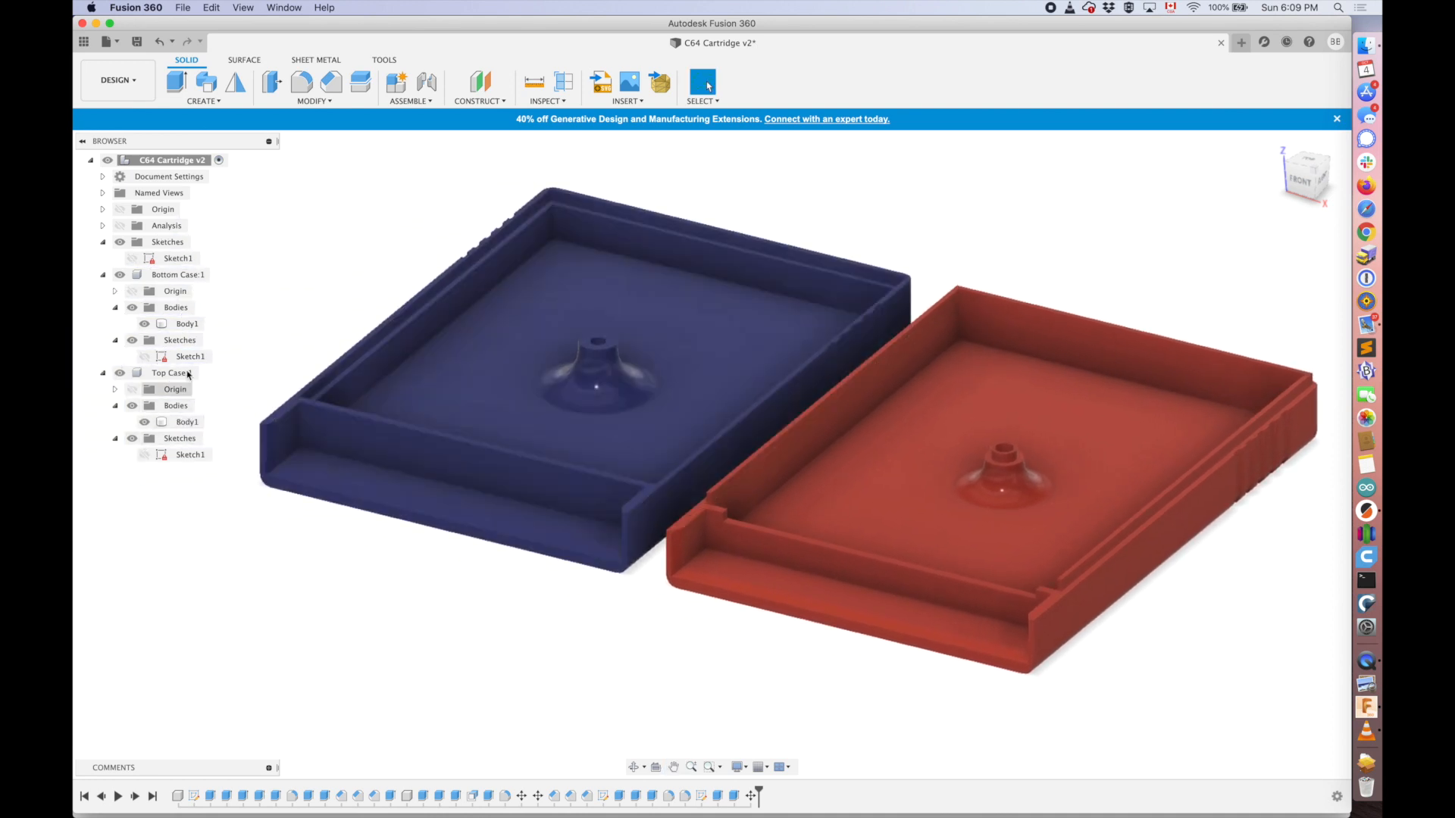
- Export the Bottom Case body as a binary, high-refinement STL, replacing C64 Bottom Case.stl on the Desktop
left_click(181, 328)
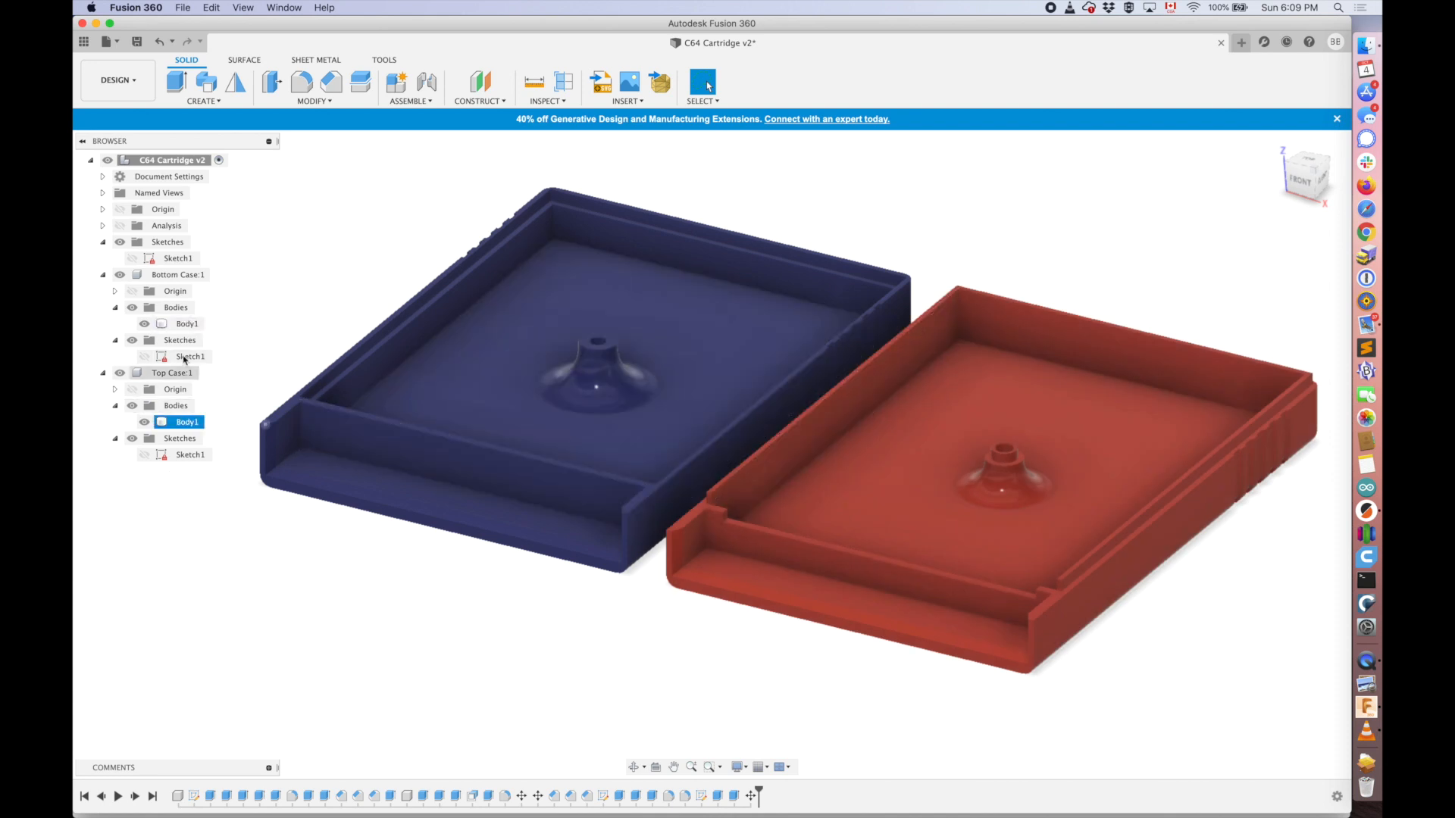
right_click(186, 327)
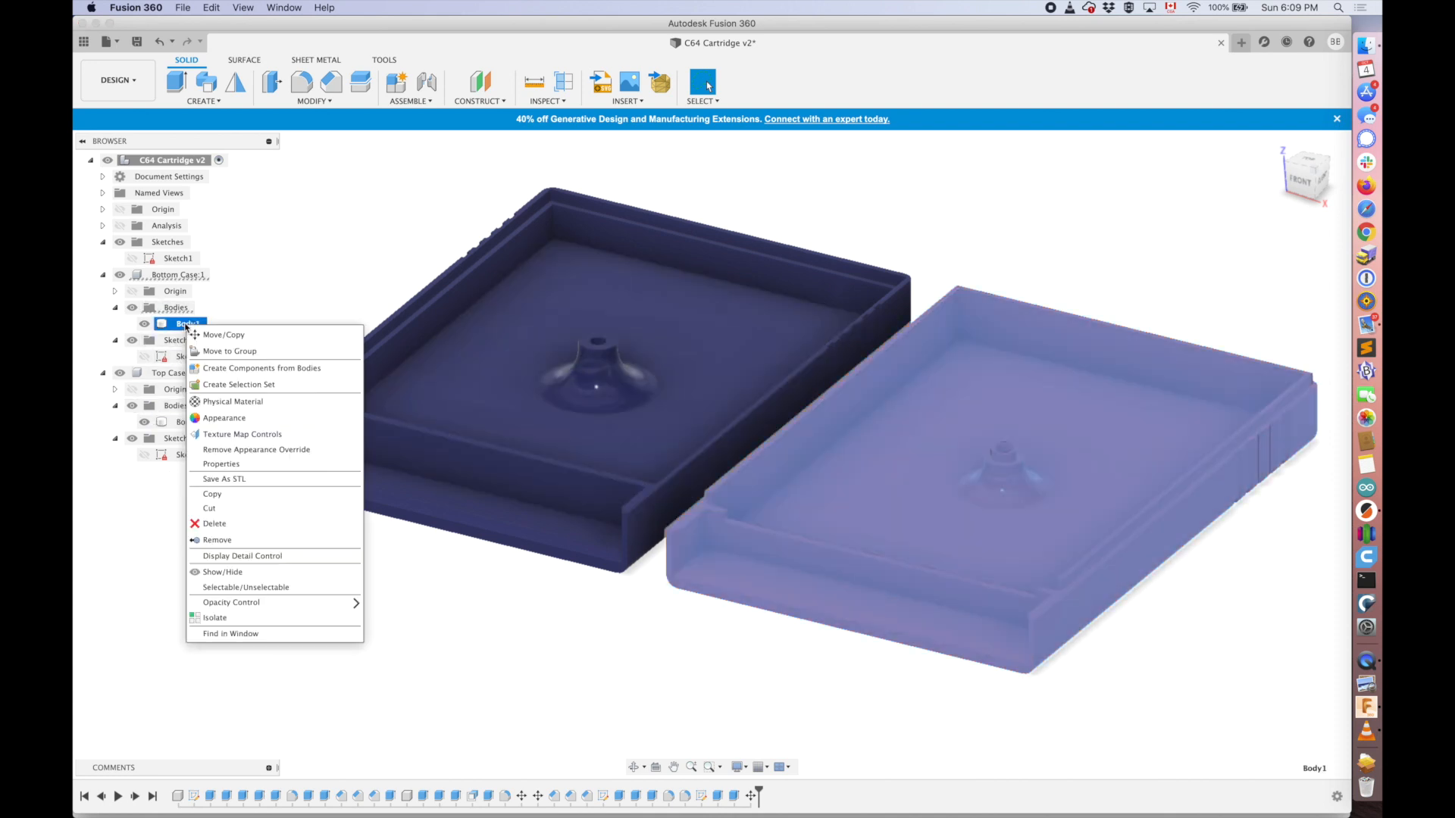
left_click(258, 480)
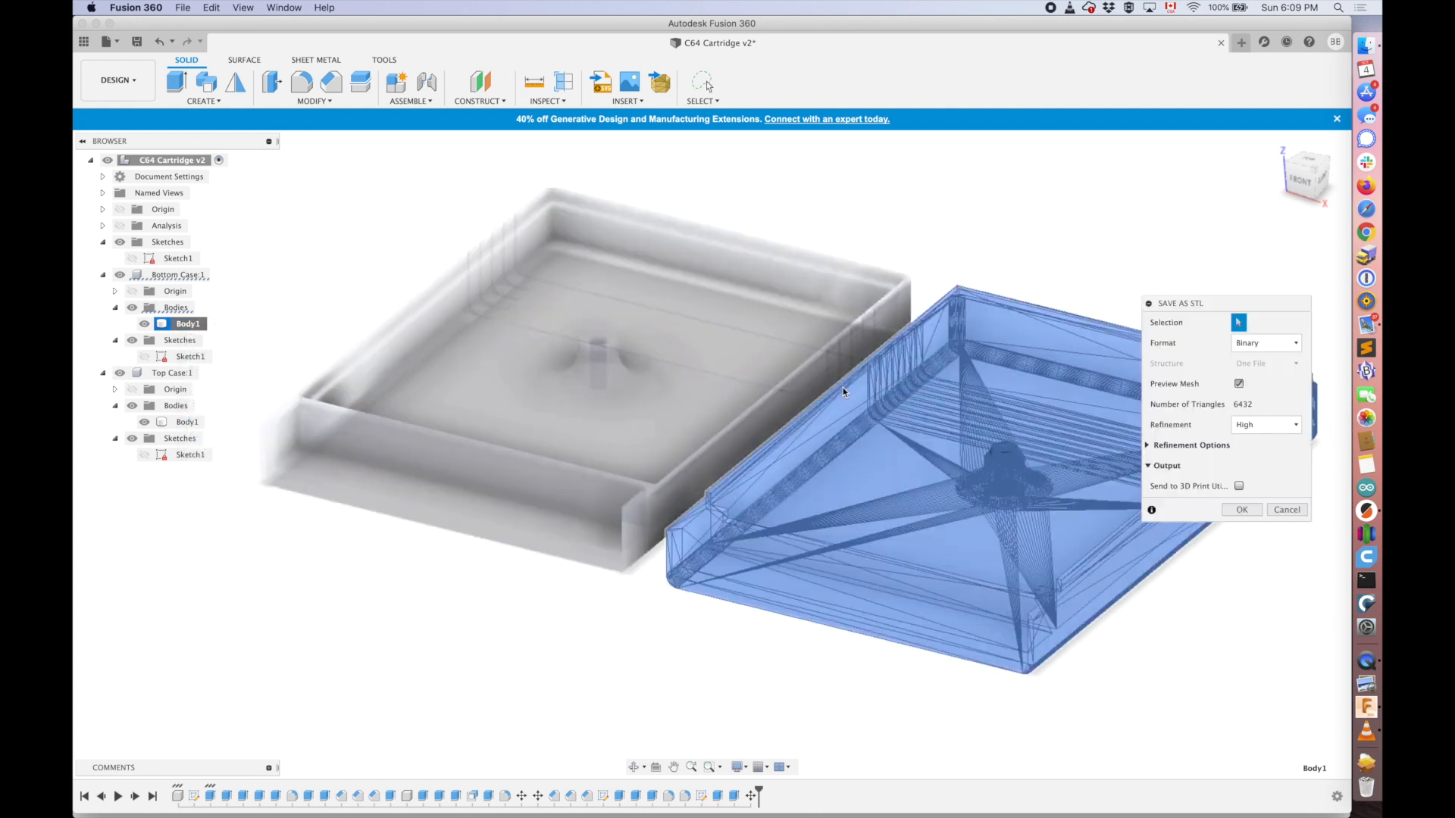
left_click(1241, 509)
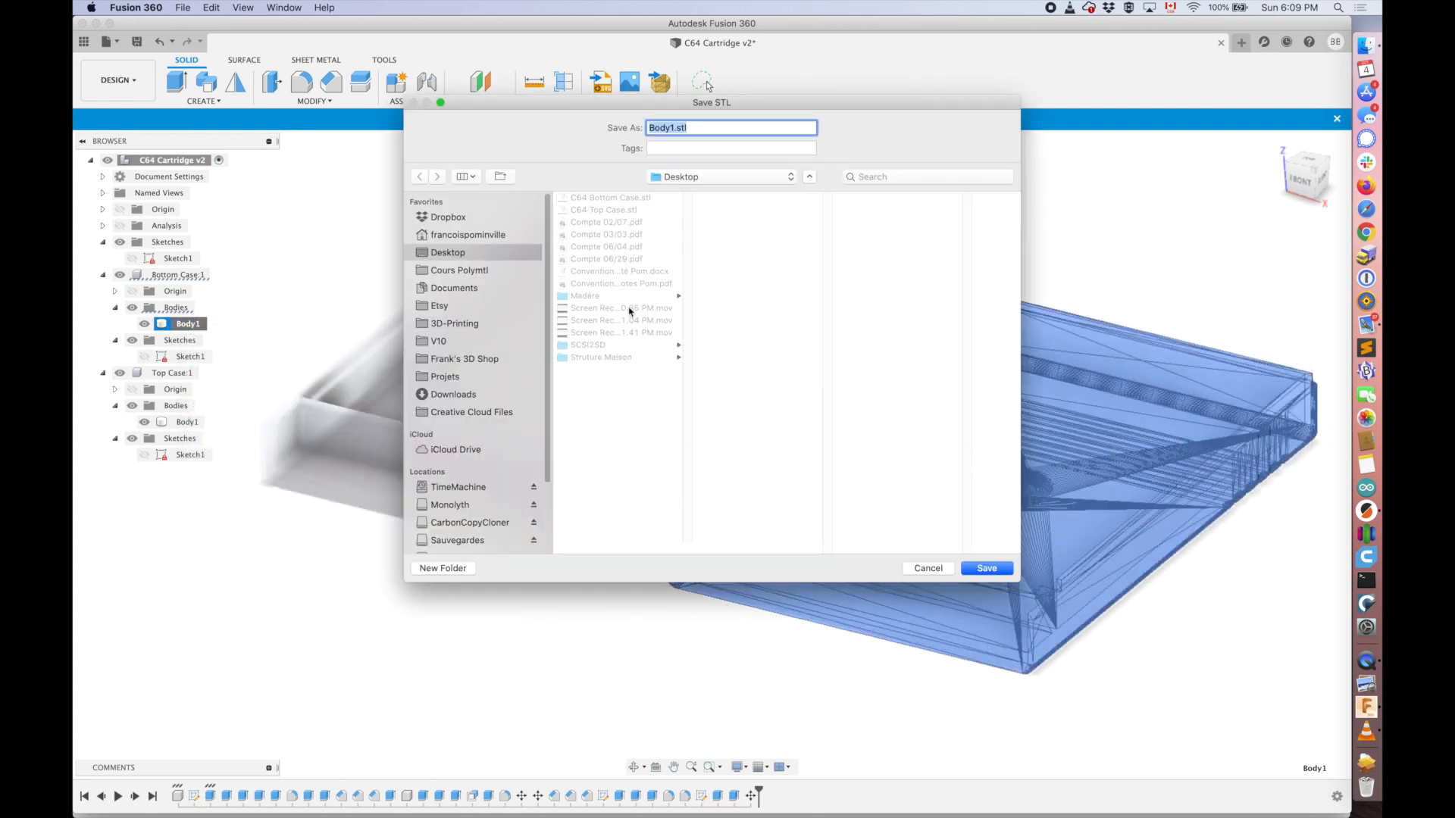
left_click(615, 198)
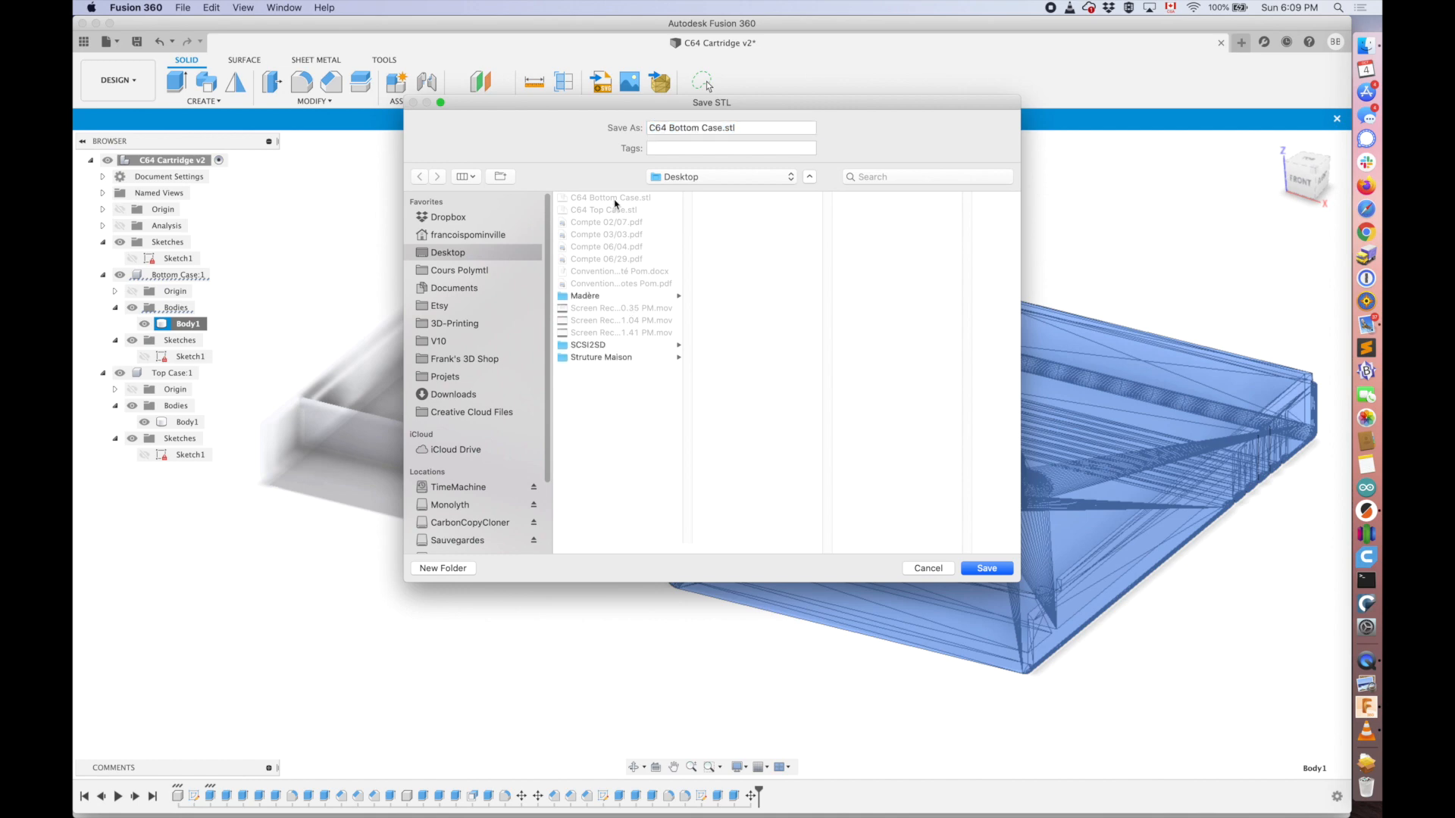
left_click(987, 568)
left_click(812, 191)
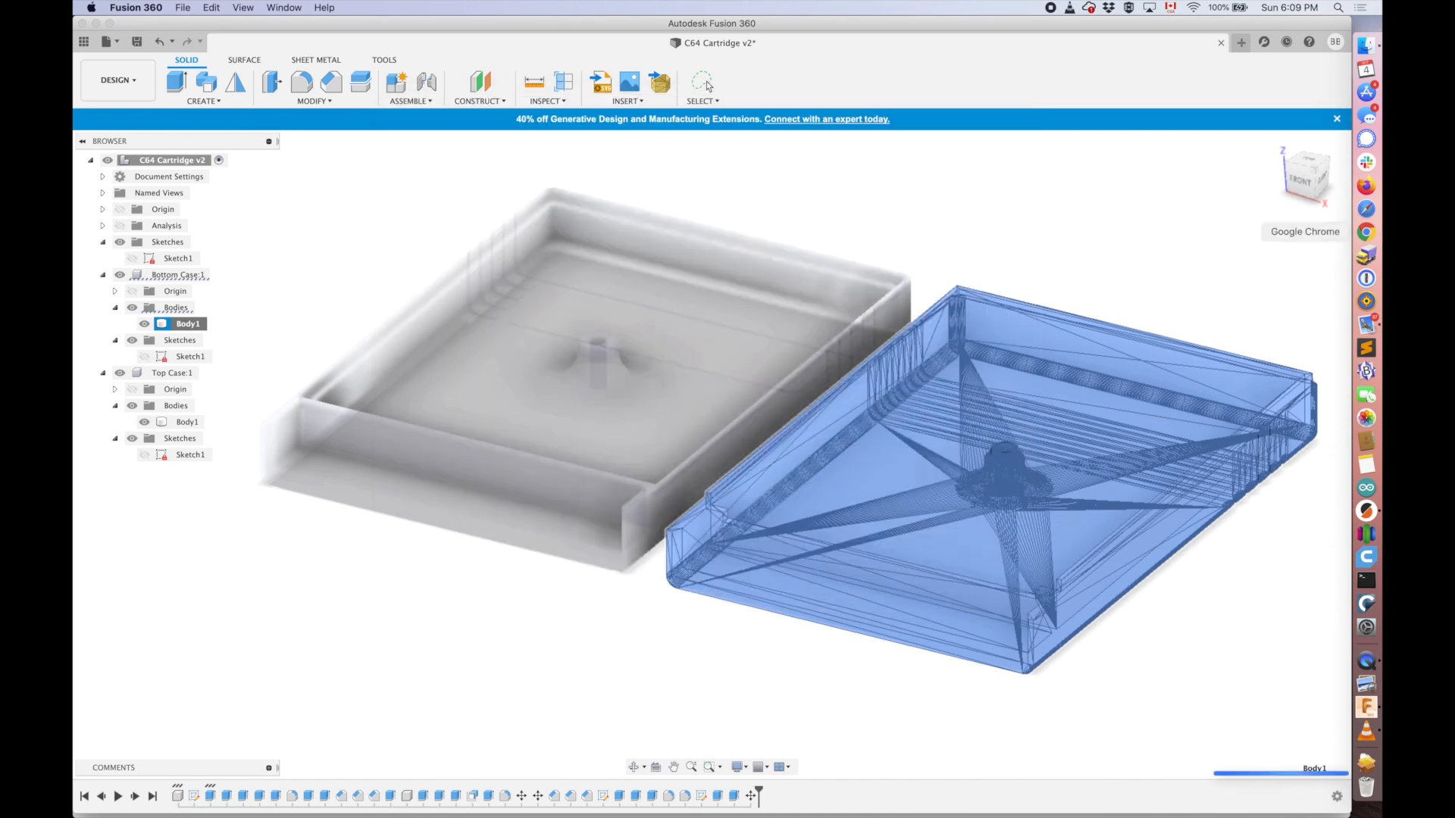
- Switch to PrusaSlicer, reload both case halves from disk and slice them again
left_click(1366, 510)
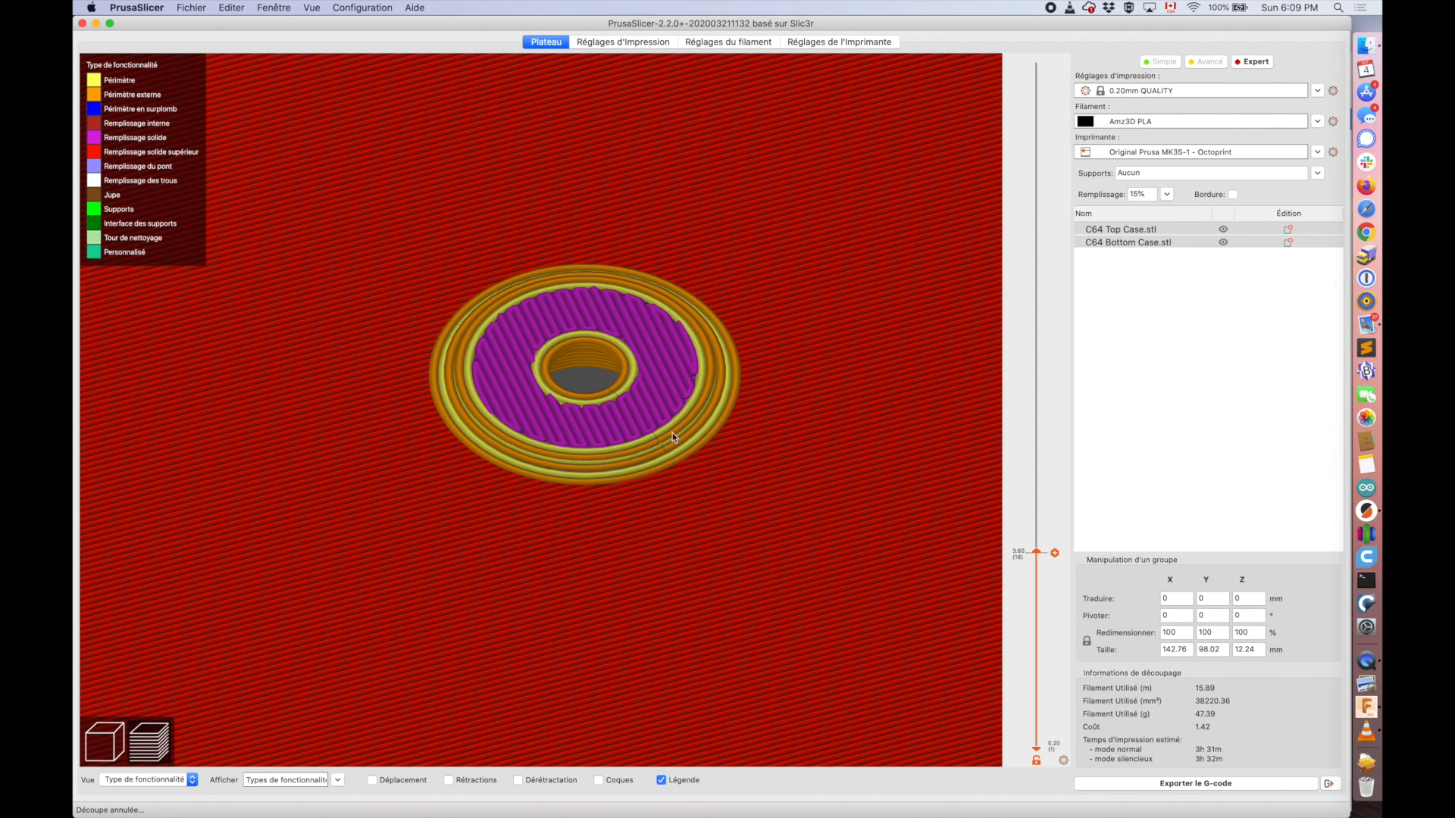
left_click(115, 758)
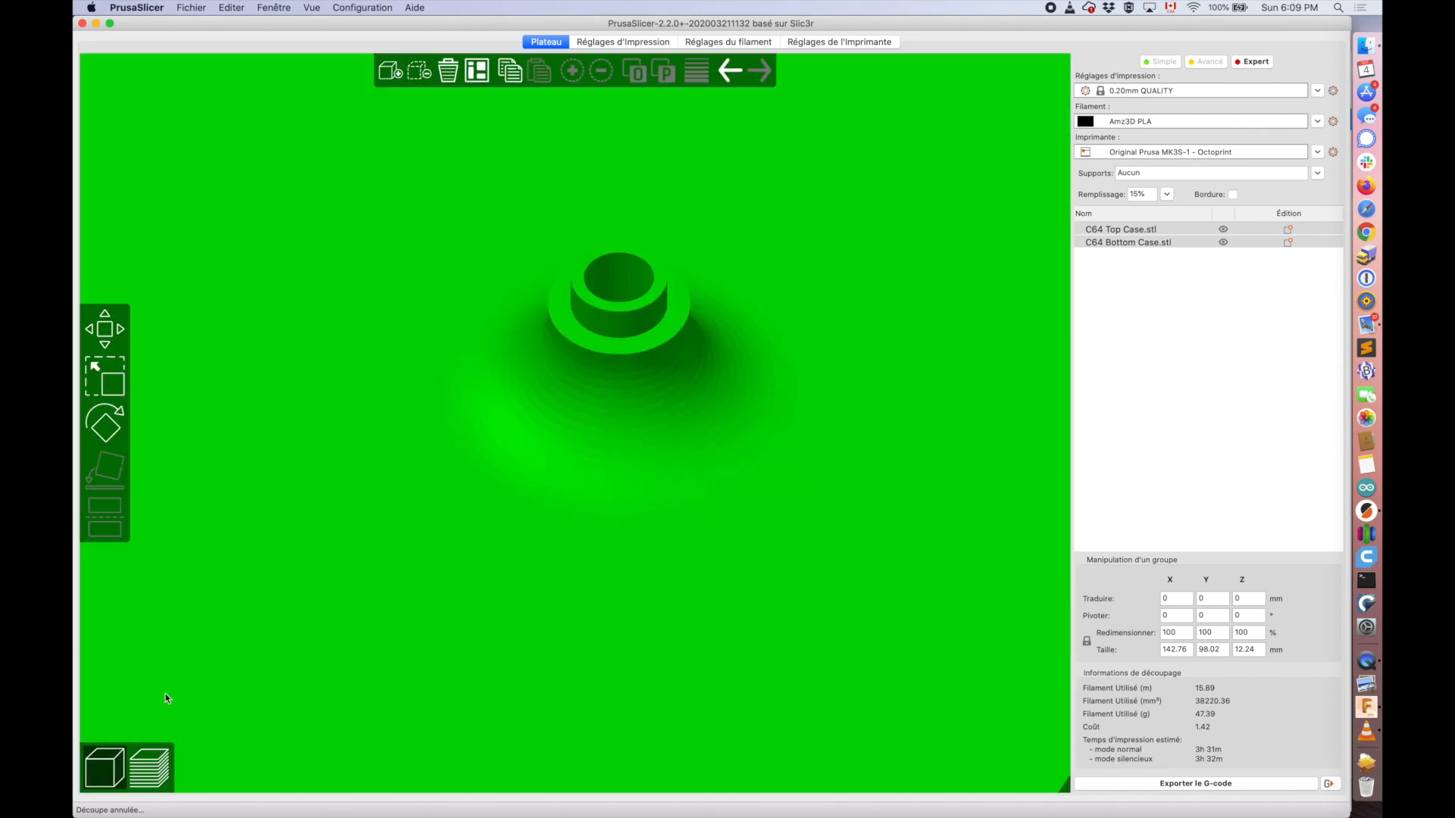
right_click(538, 417)
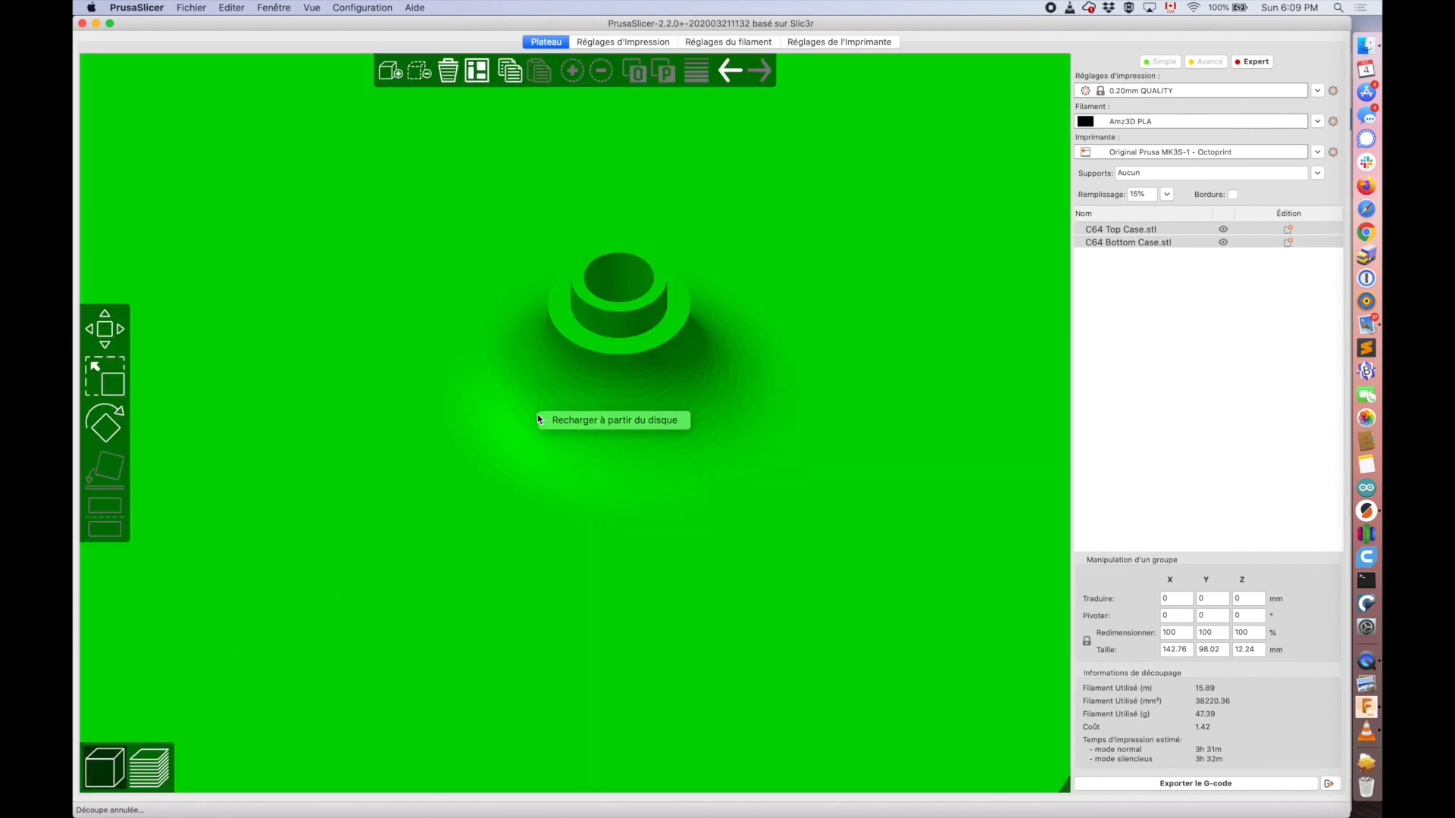
left_click(604, 421)
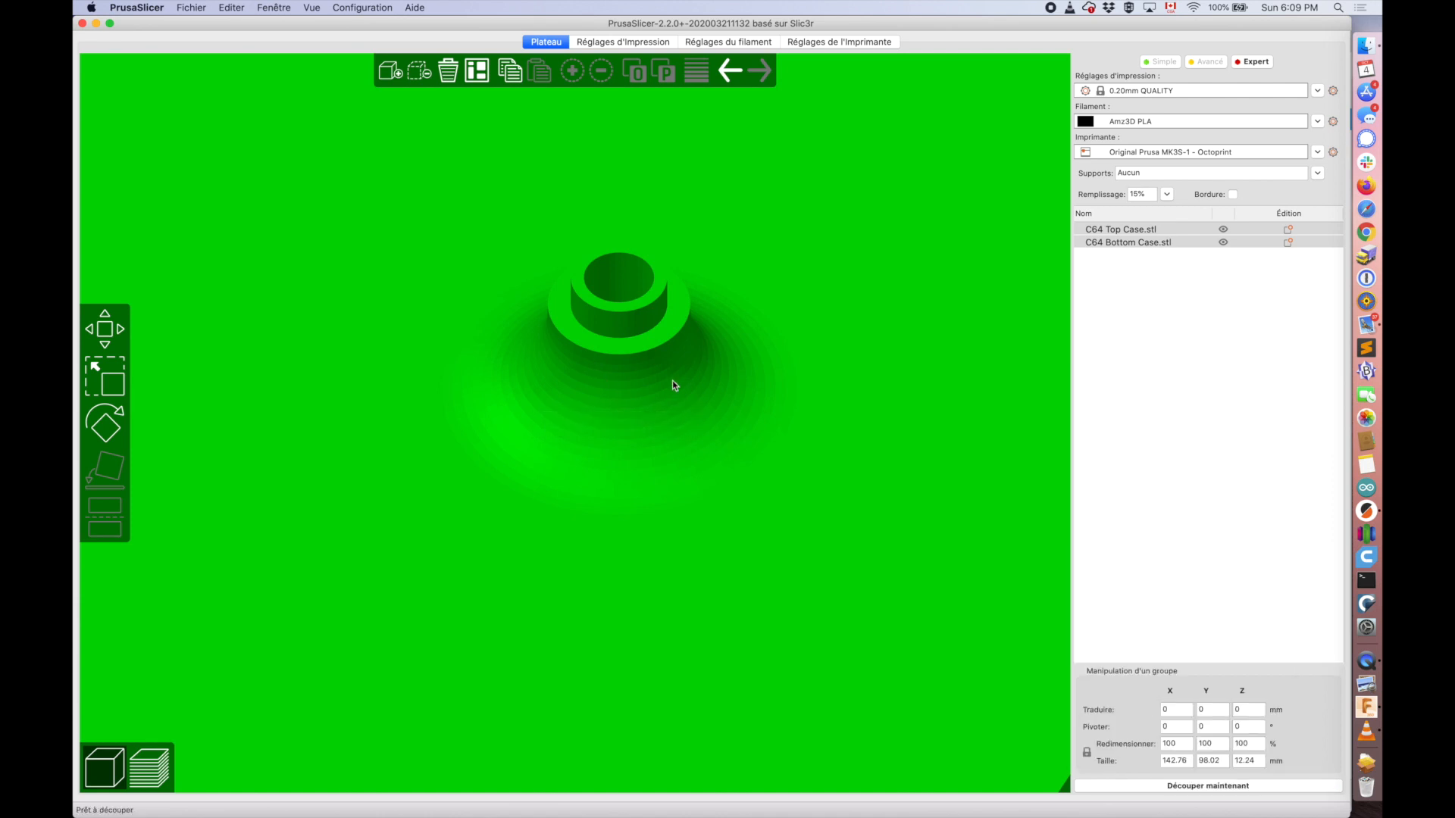
scroll(620, 449, "down", 5)
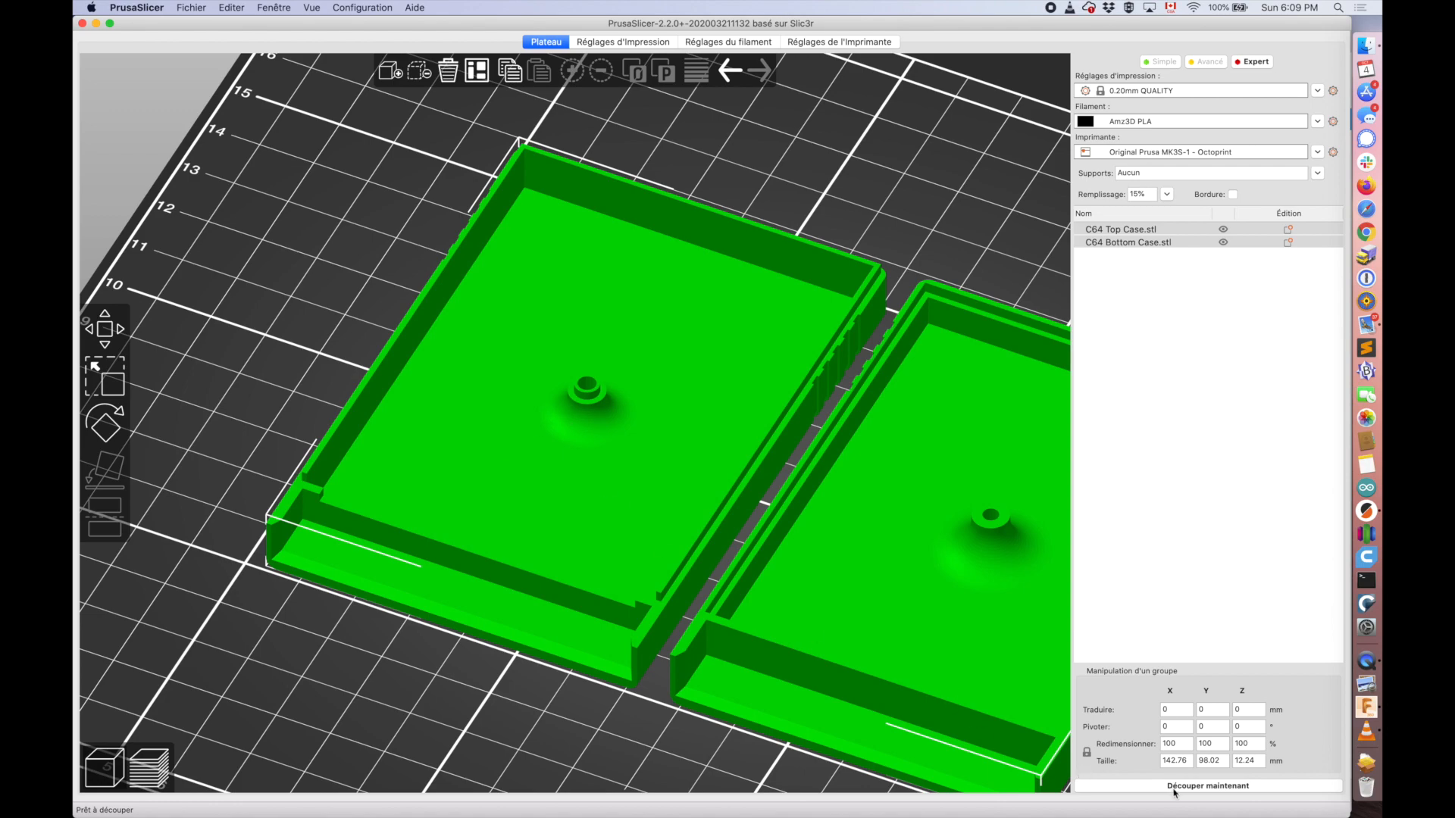
left_click(1174, 787)
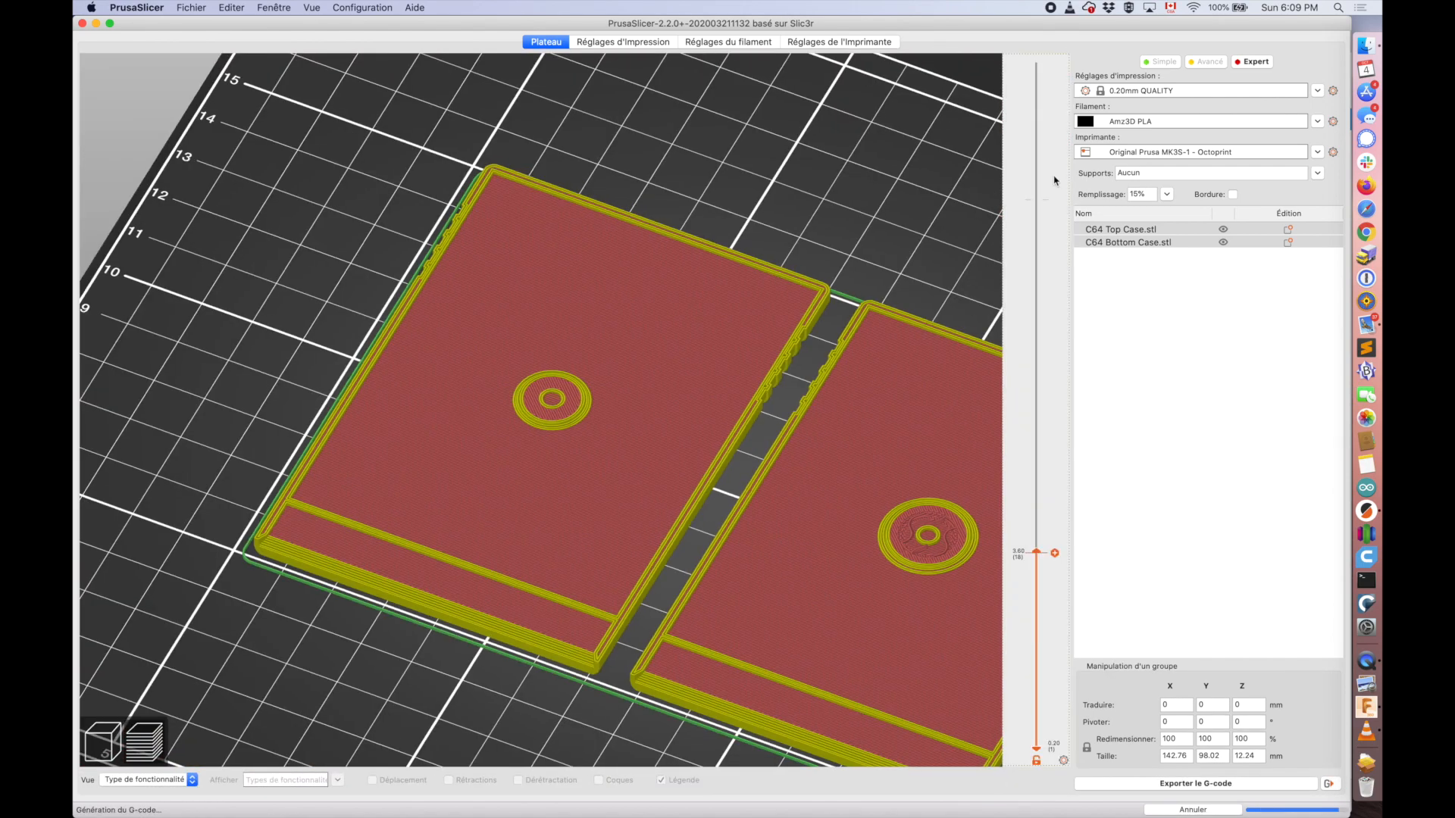
- Examine the sliced layers of the bottom case's screw hole around the bridging layer in the 0.20mm QUALITY preview
scroll(557, 417, "up", 10)
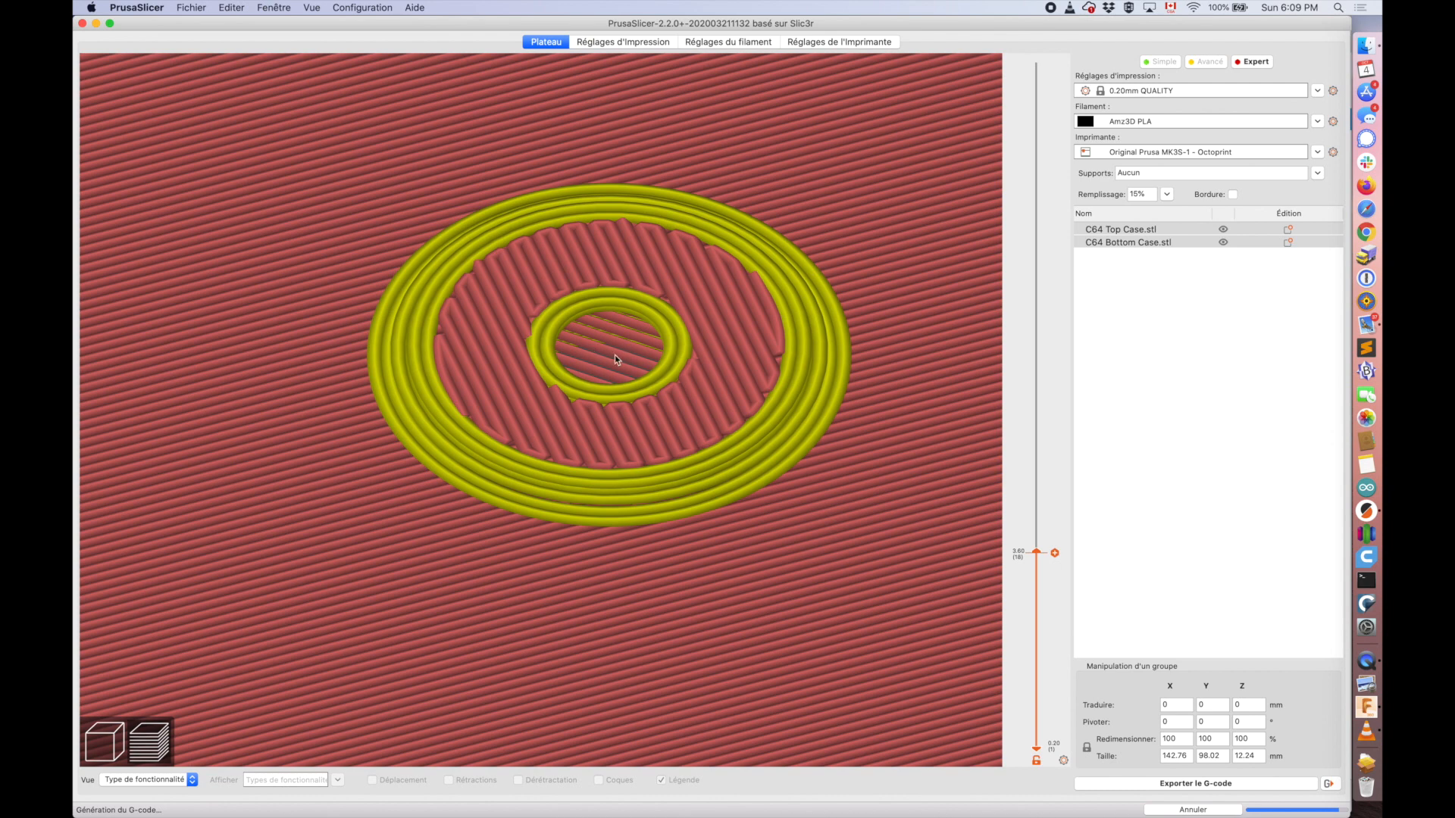
scroll(658, 389, "down", 1)
scroll(733, 385, "down", 2)
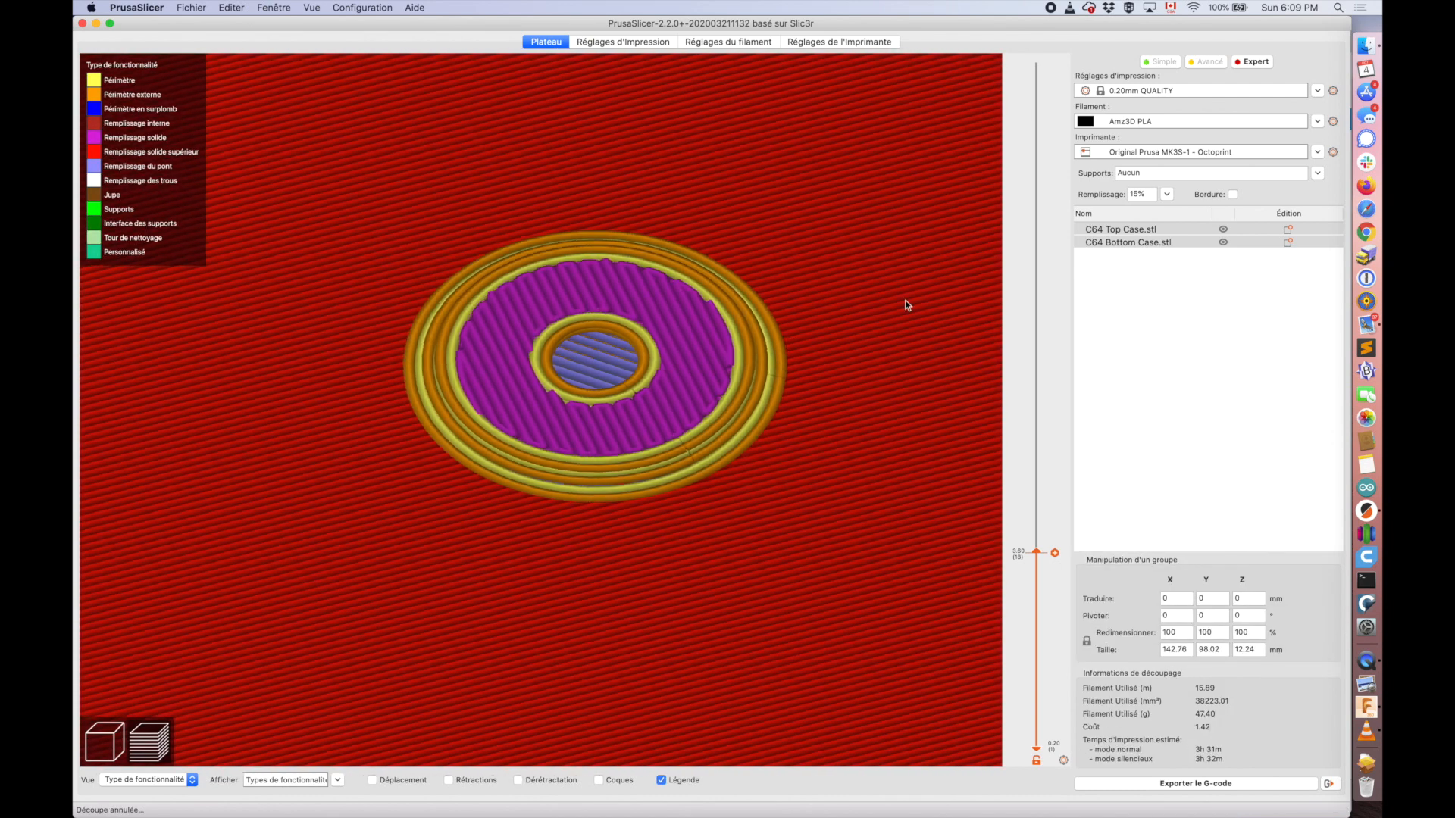
left_click_drag(1038, 554, 1038, 593)
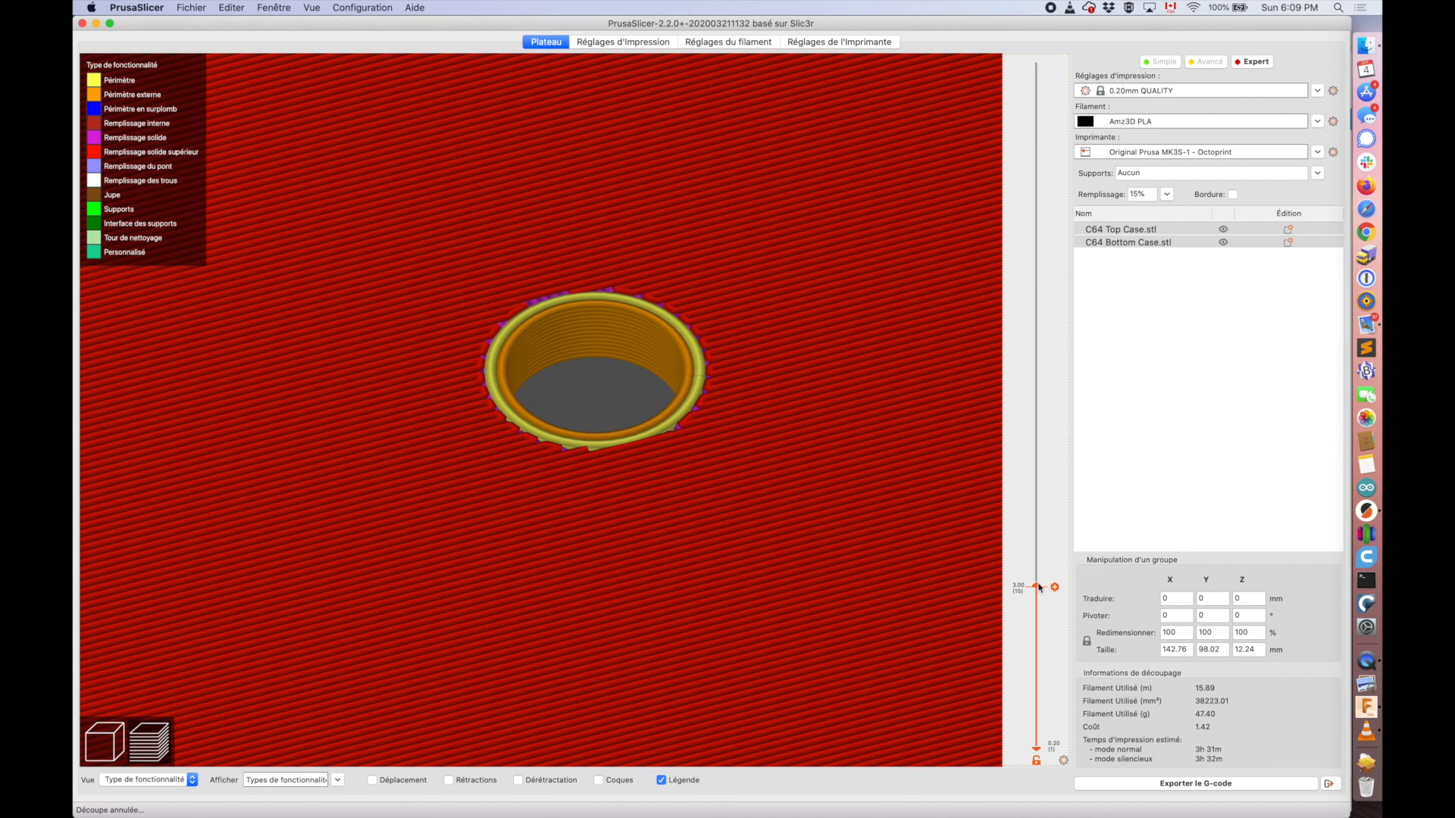
scroll(1039, 585, "up", 1)
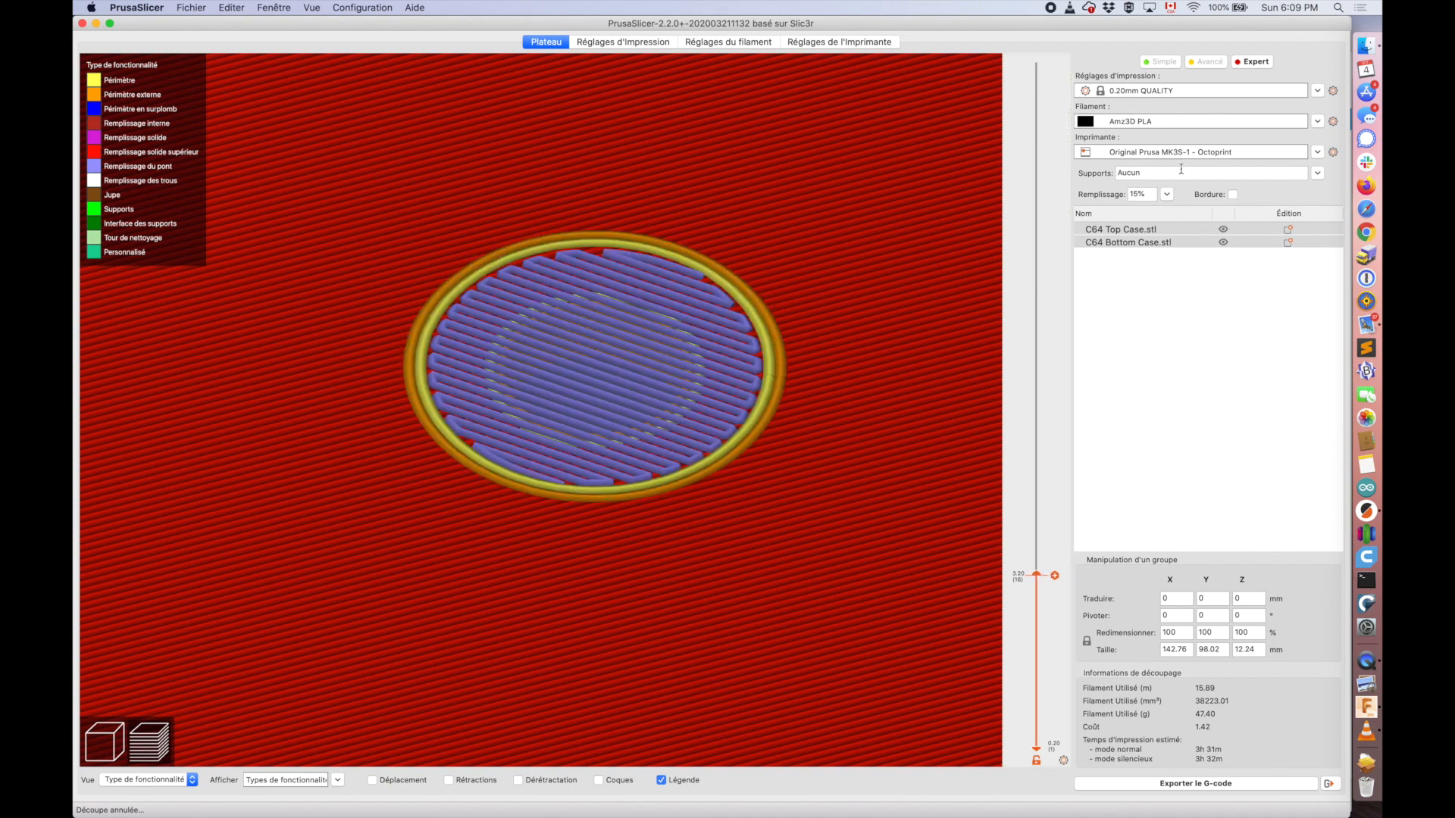
- Slice both case halves with the 0.10mm DETAIL print preset and inspect the screw hole's bridging layers
left_click(1153, 95)
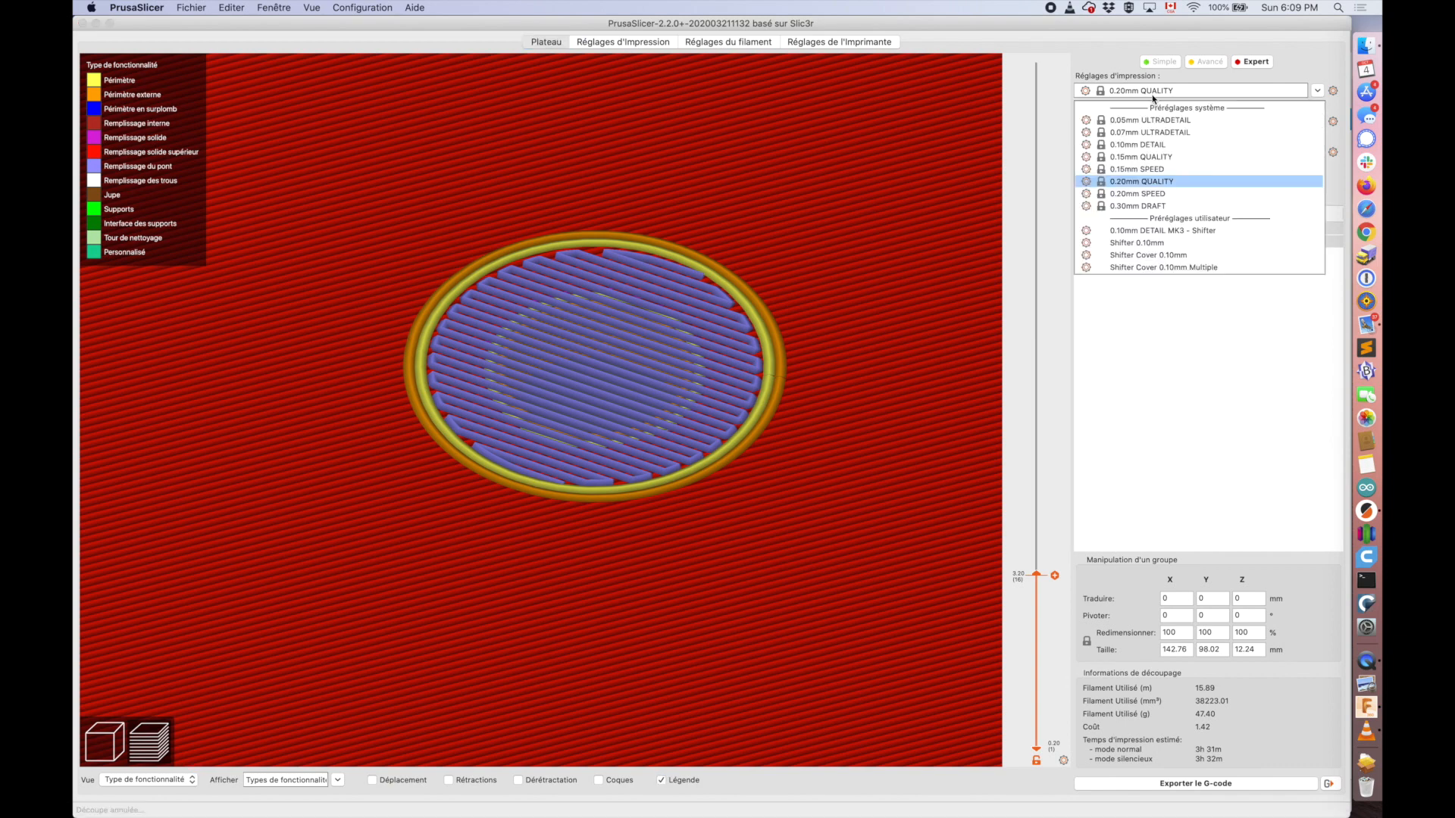
left_click(1136, 144)
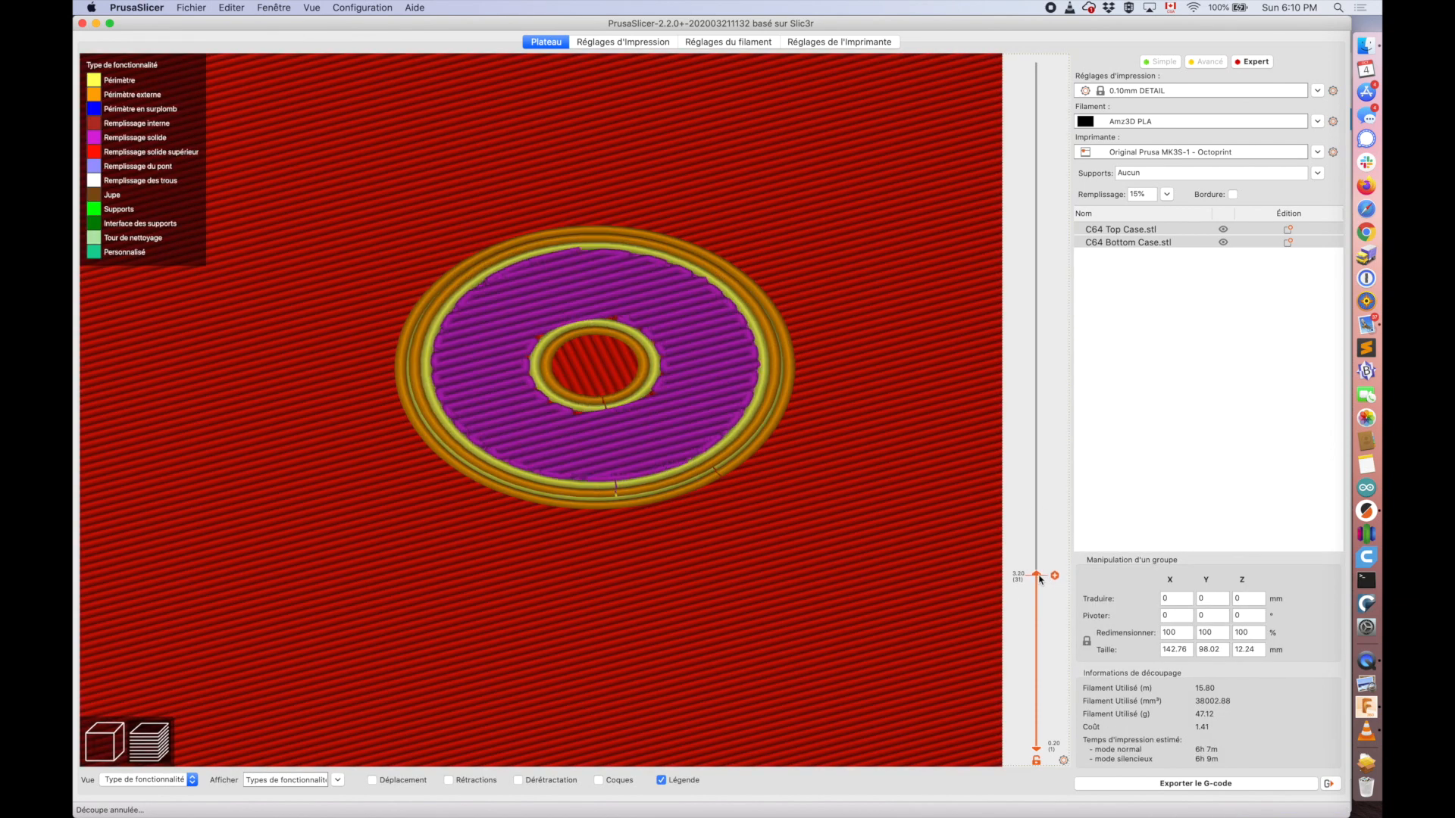
left_click_drag(1039, 579, 1040, 589)
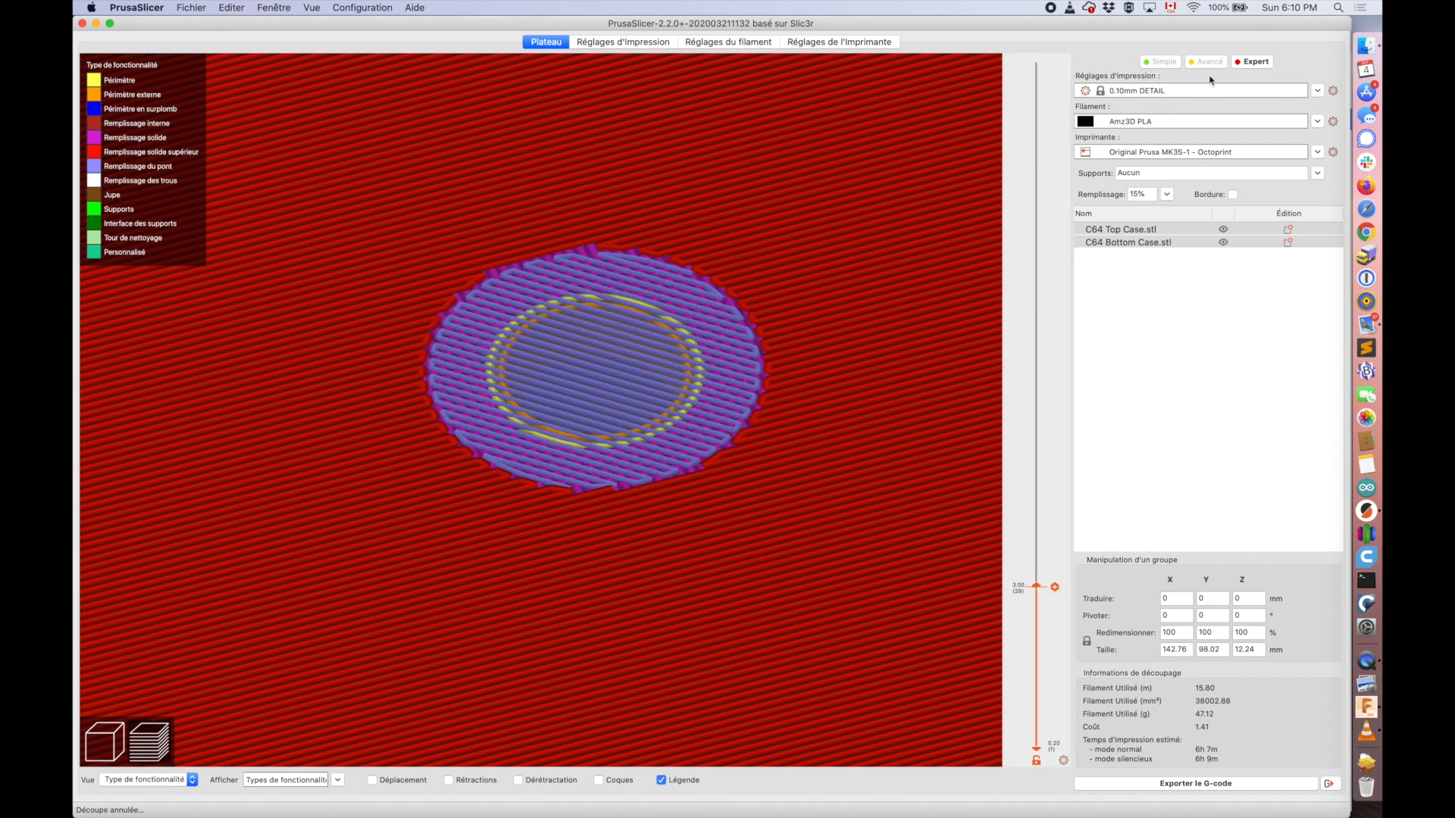
- Slice both case halves with the 0.30mm DRAFT print preset and inspect the screw hole's bridging layer
left_click(1174, 94)
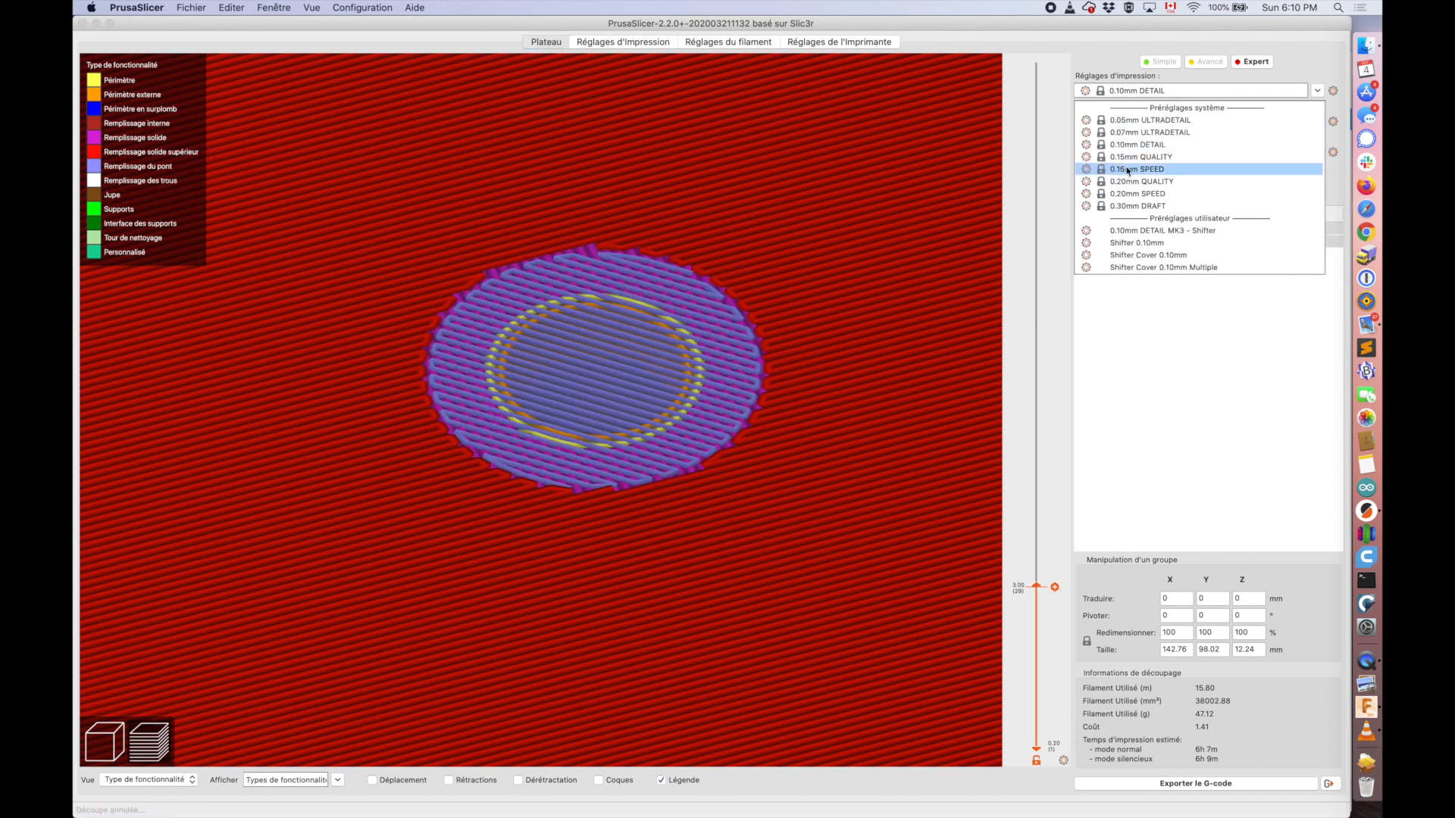
left_click(1162, 211)
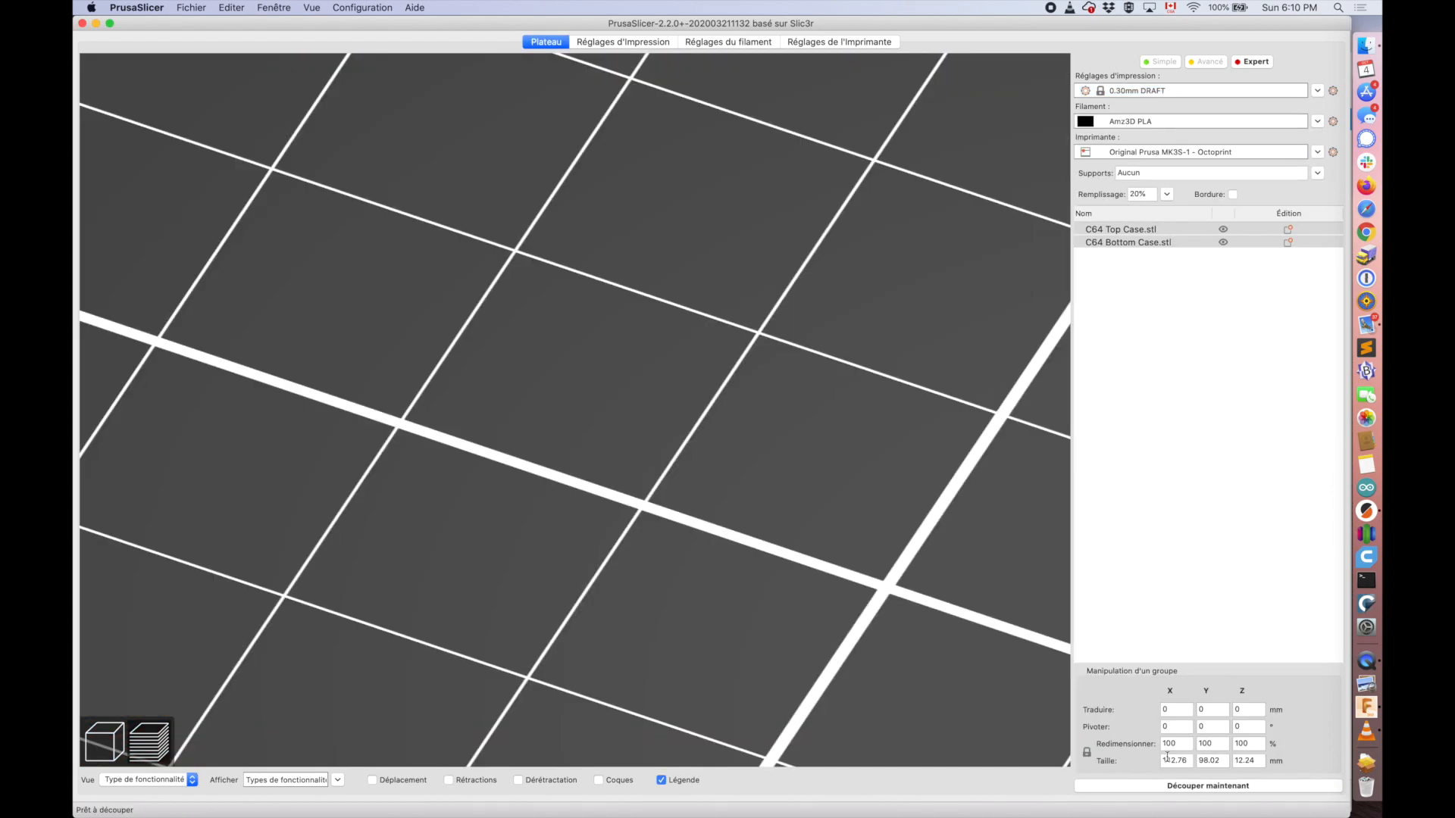
left_click(1202, 790)
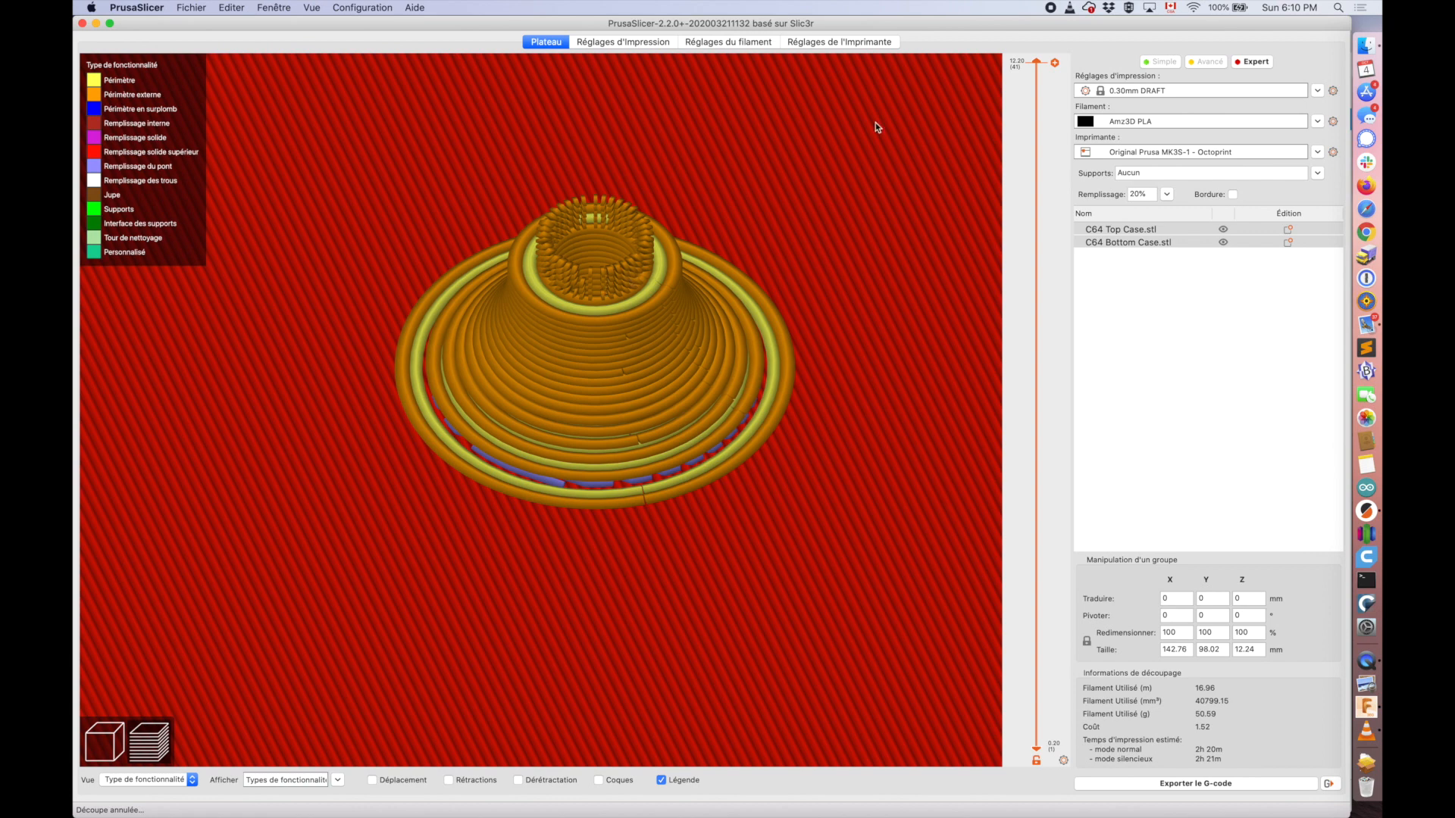
left_click_drag(1037, 70, 1031, 421)
left_click_drag(1025, 497, 1028, 588)
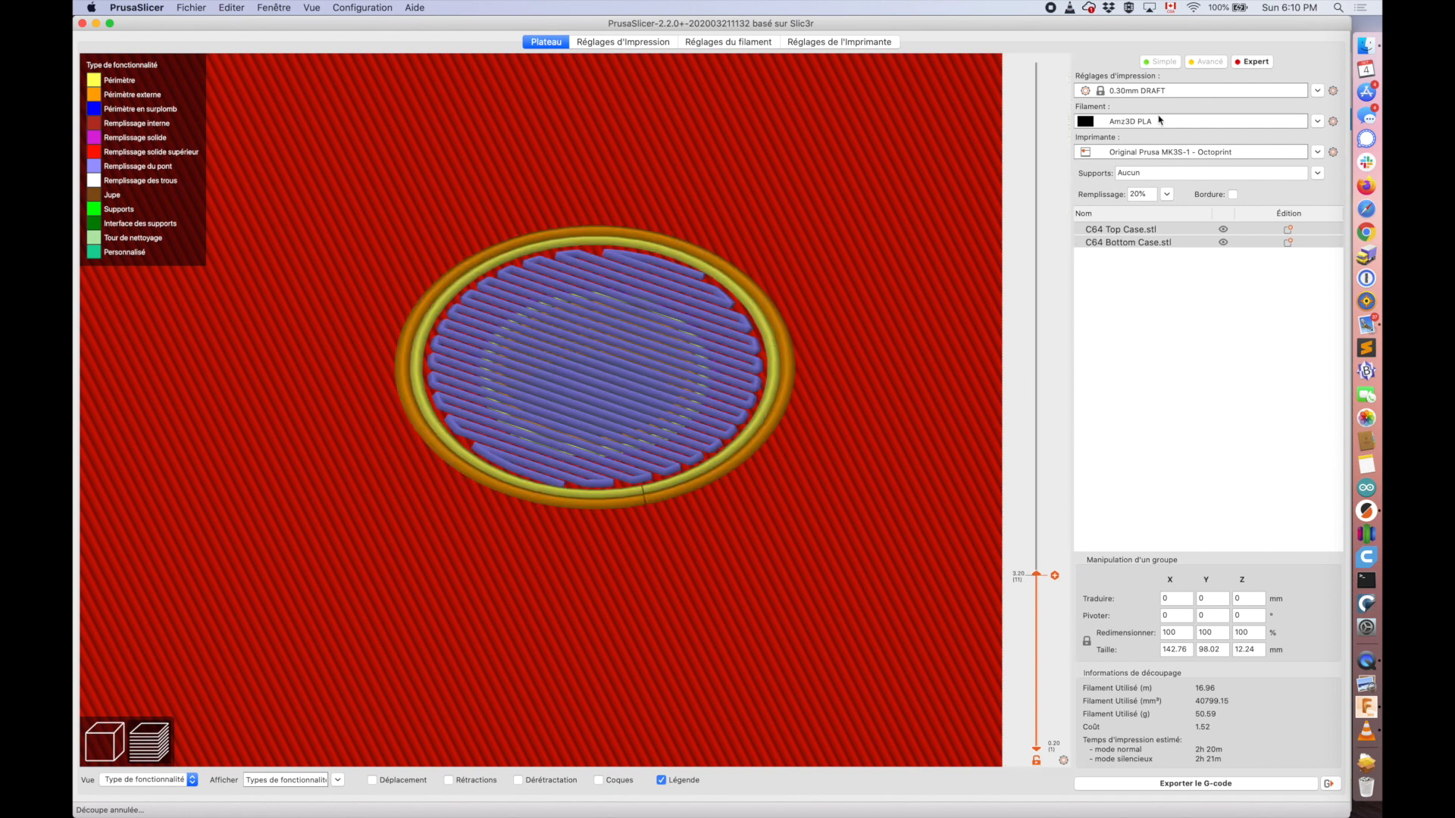
- Return to the 0.20mm QUALITY print preset, slice both case halves again and preview all layers of both parts
left_click(1139, 91)
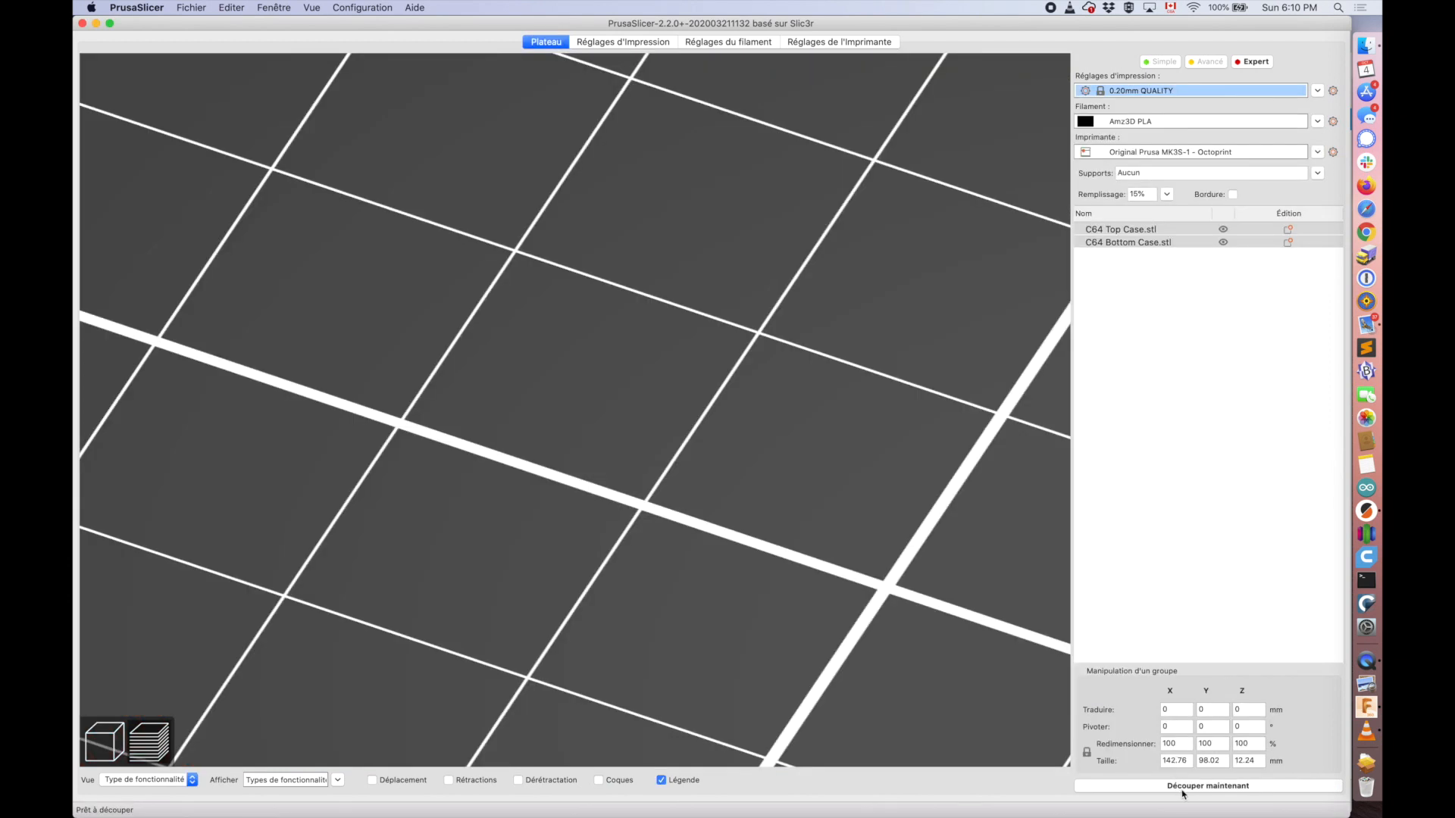
left_click(1182, 788)
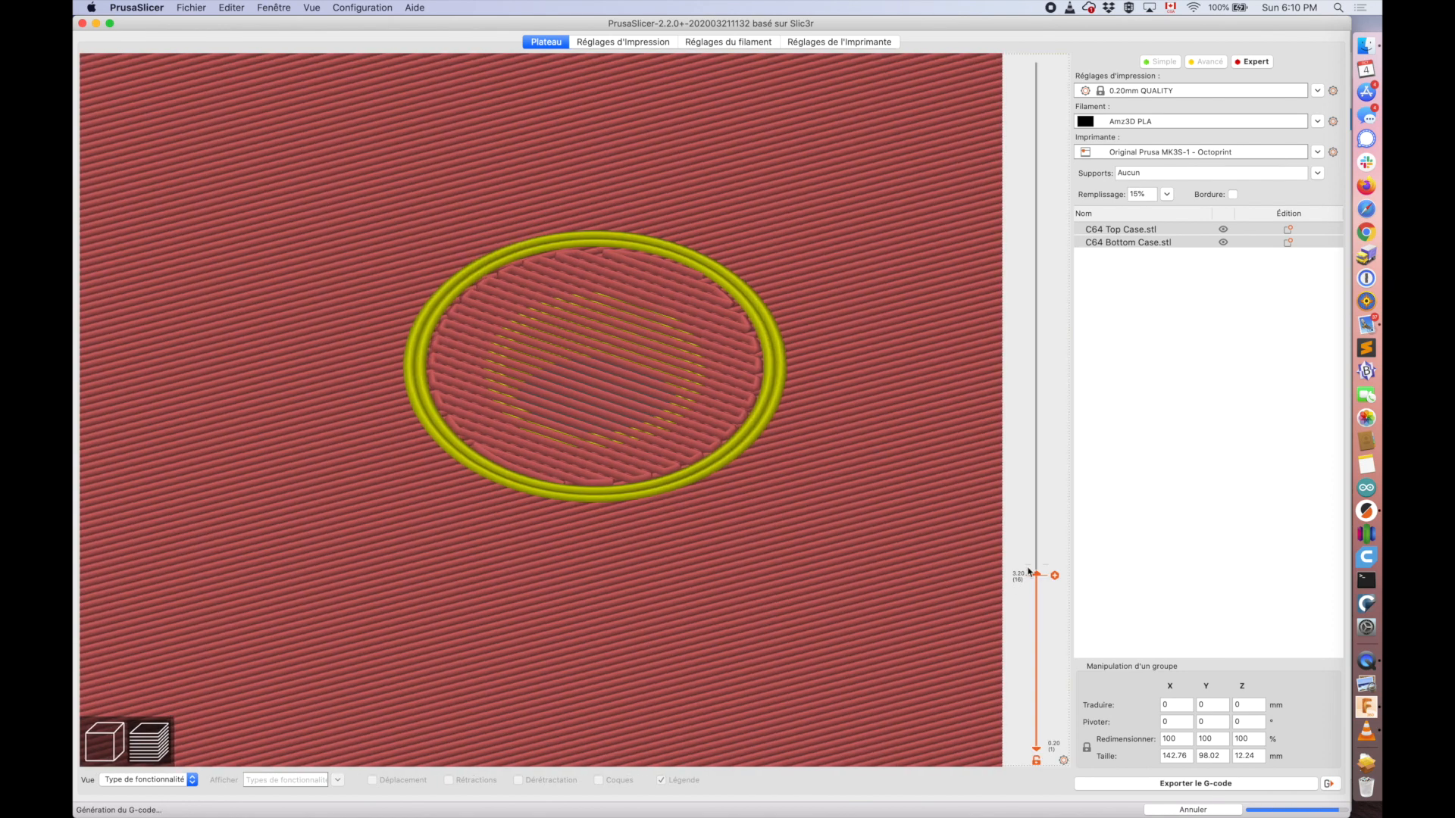
left_click_drag(1038, 576, 1042, 34)
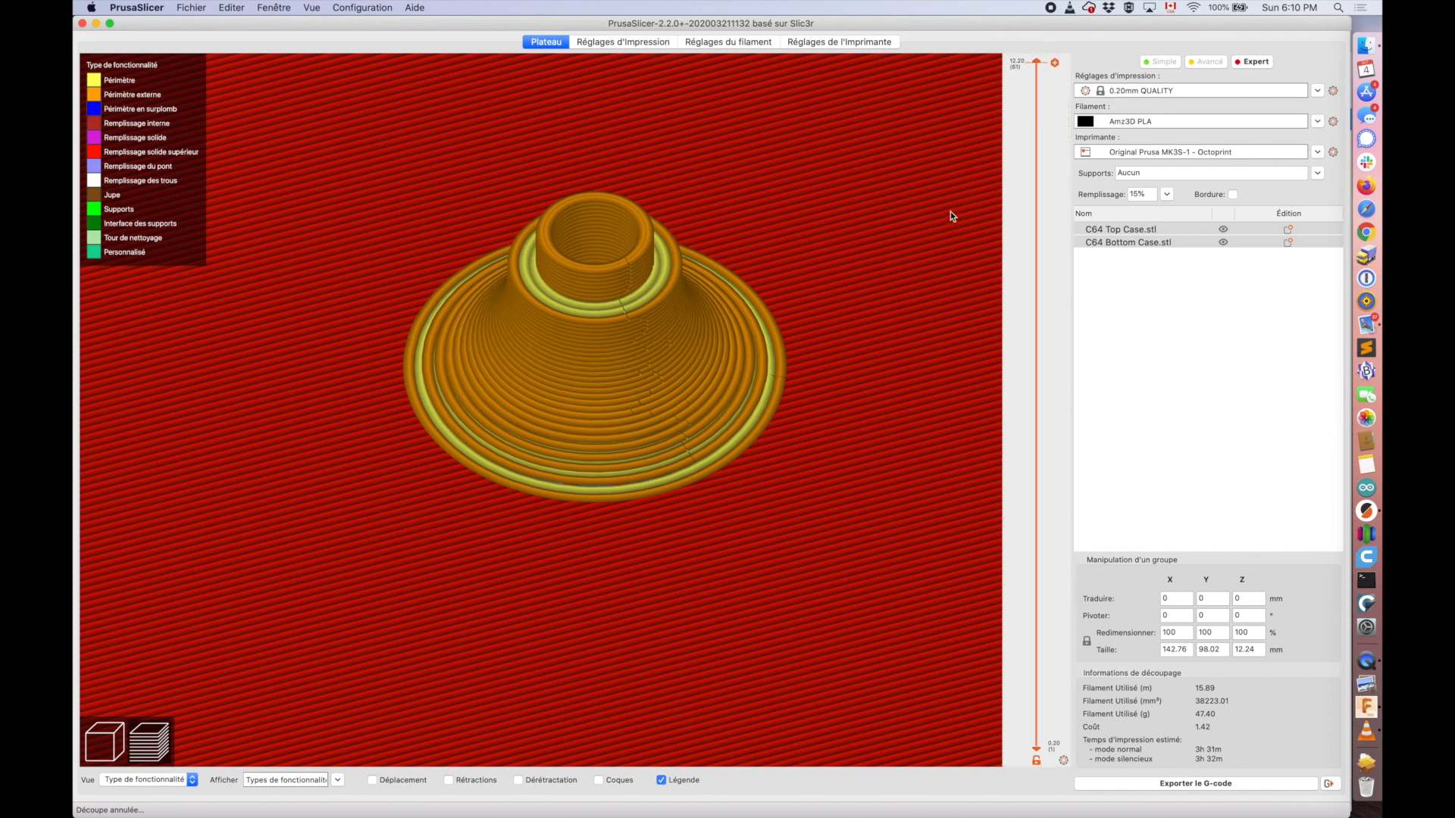
scroll(763, 384, "down", 10)
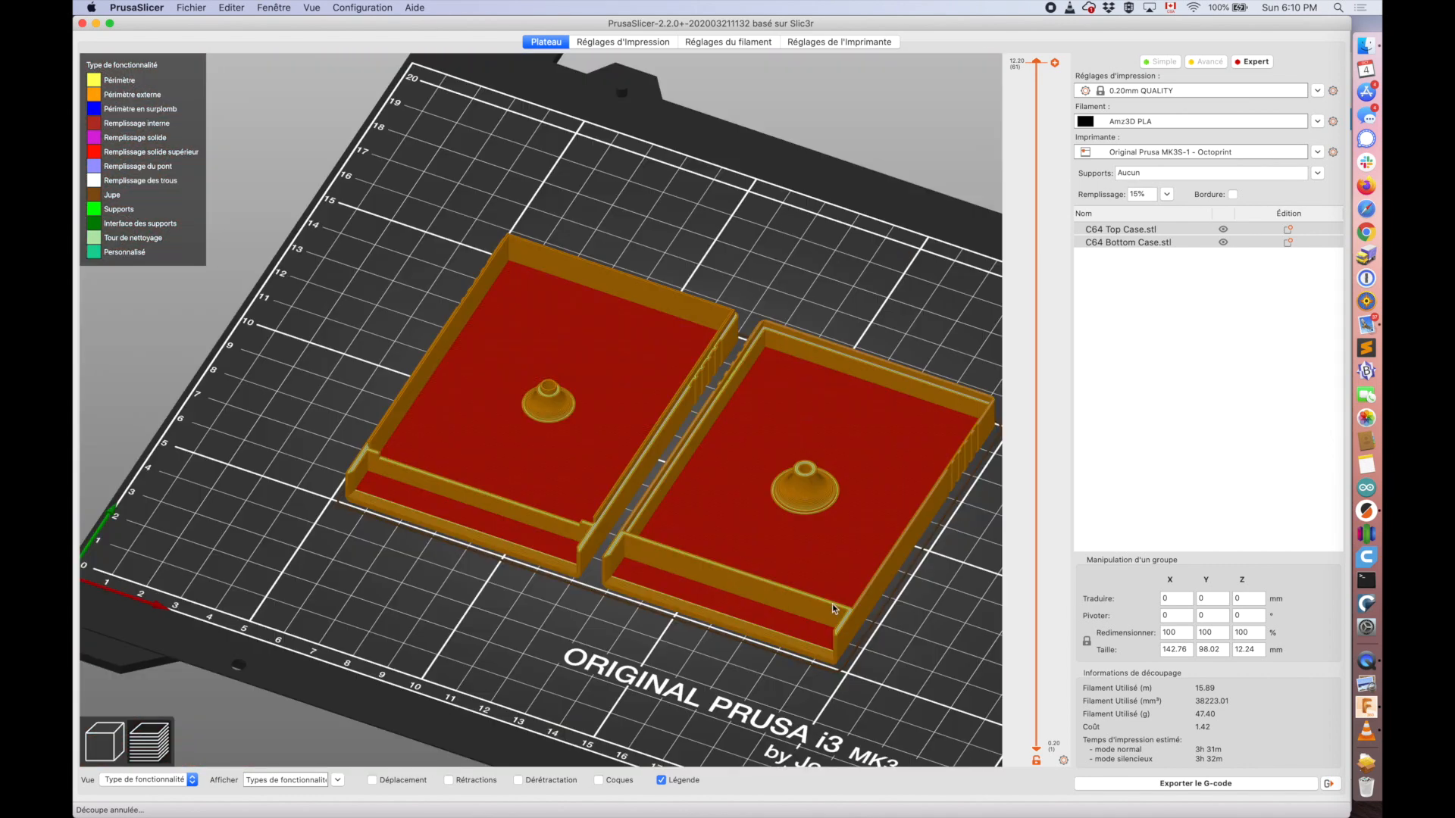
right_click_drag(951, 633, 882, 582)
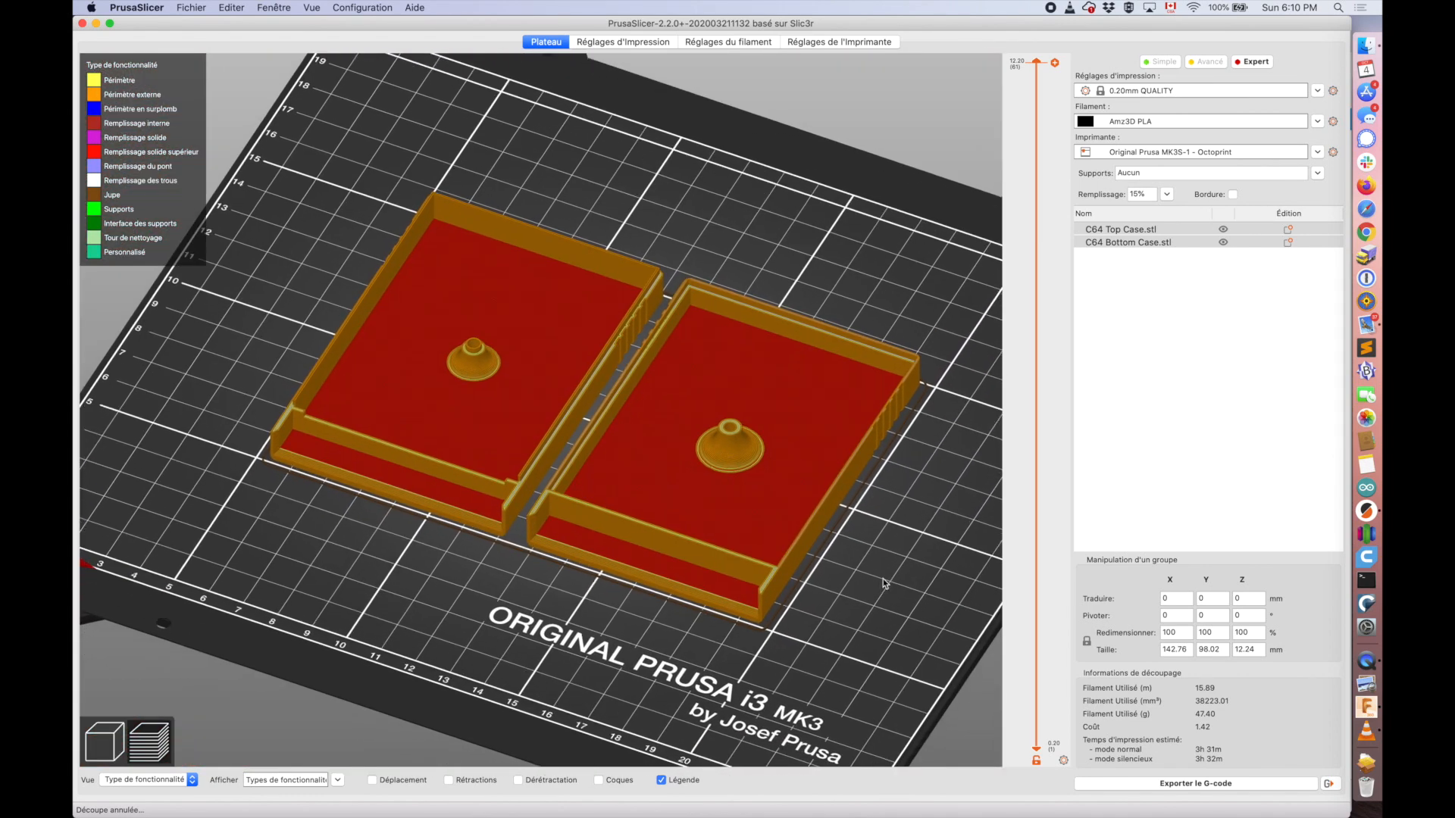
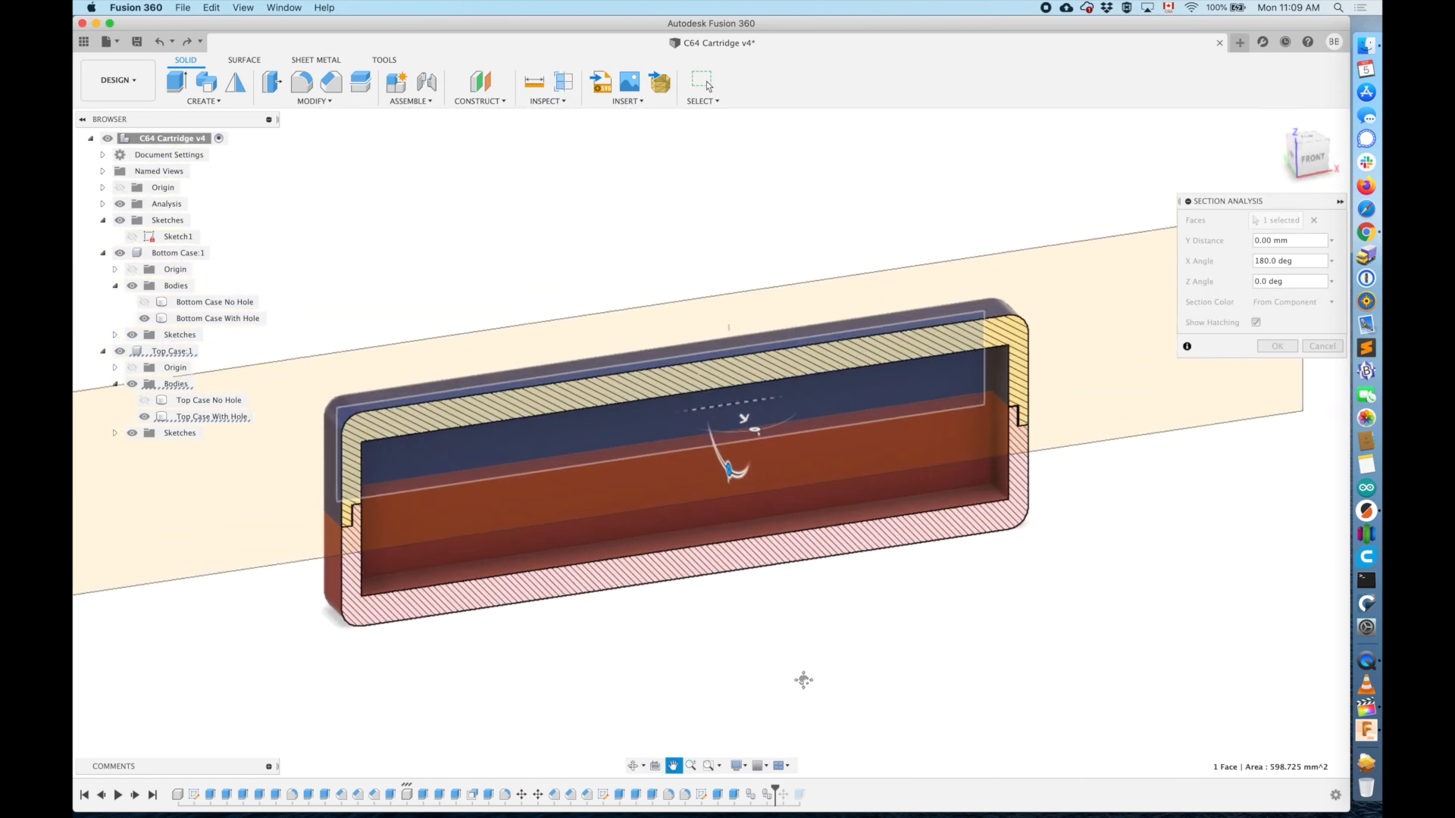
- Create a section analysis across the closed case with a Y distance of 0 mm and an X angle of 180 degrees
left_click_drag(733, 424, 732, 421)
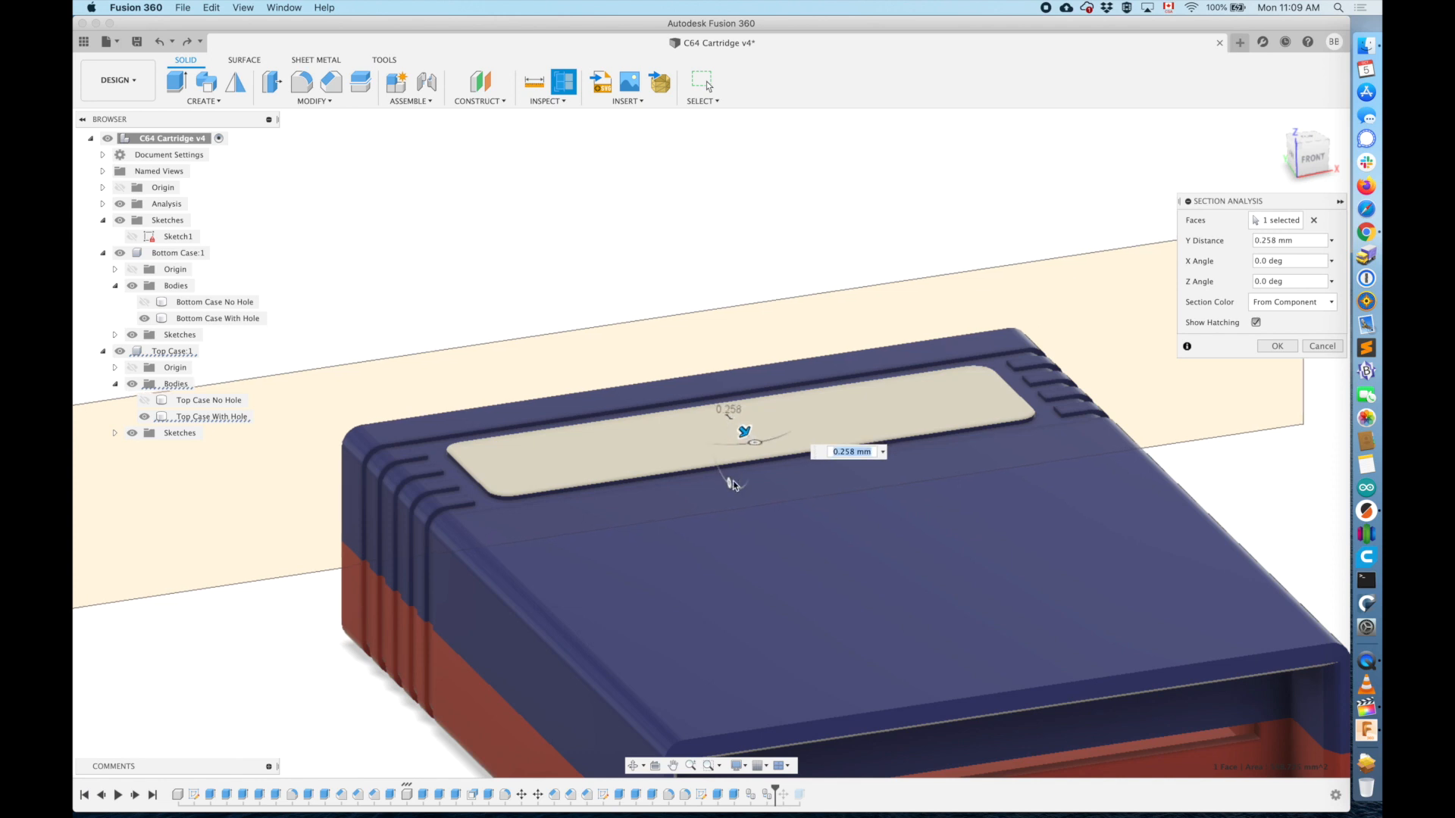
left_click_drag(728, 481, 729, 351)
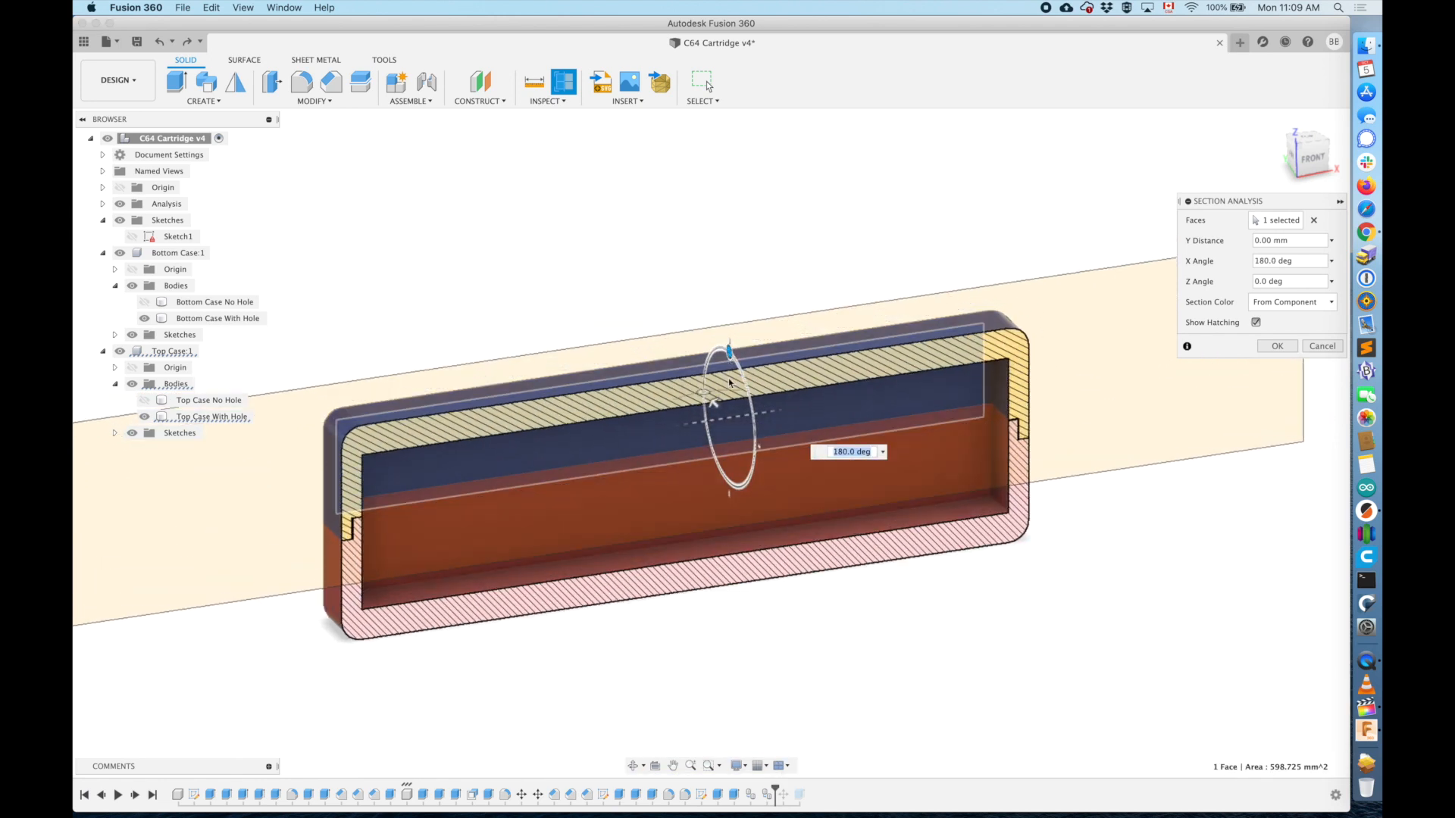
left_click_drag(730, 420, 697, 386)
left_click(1278, 346)
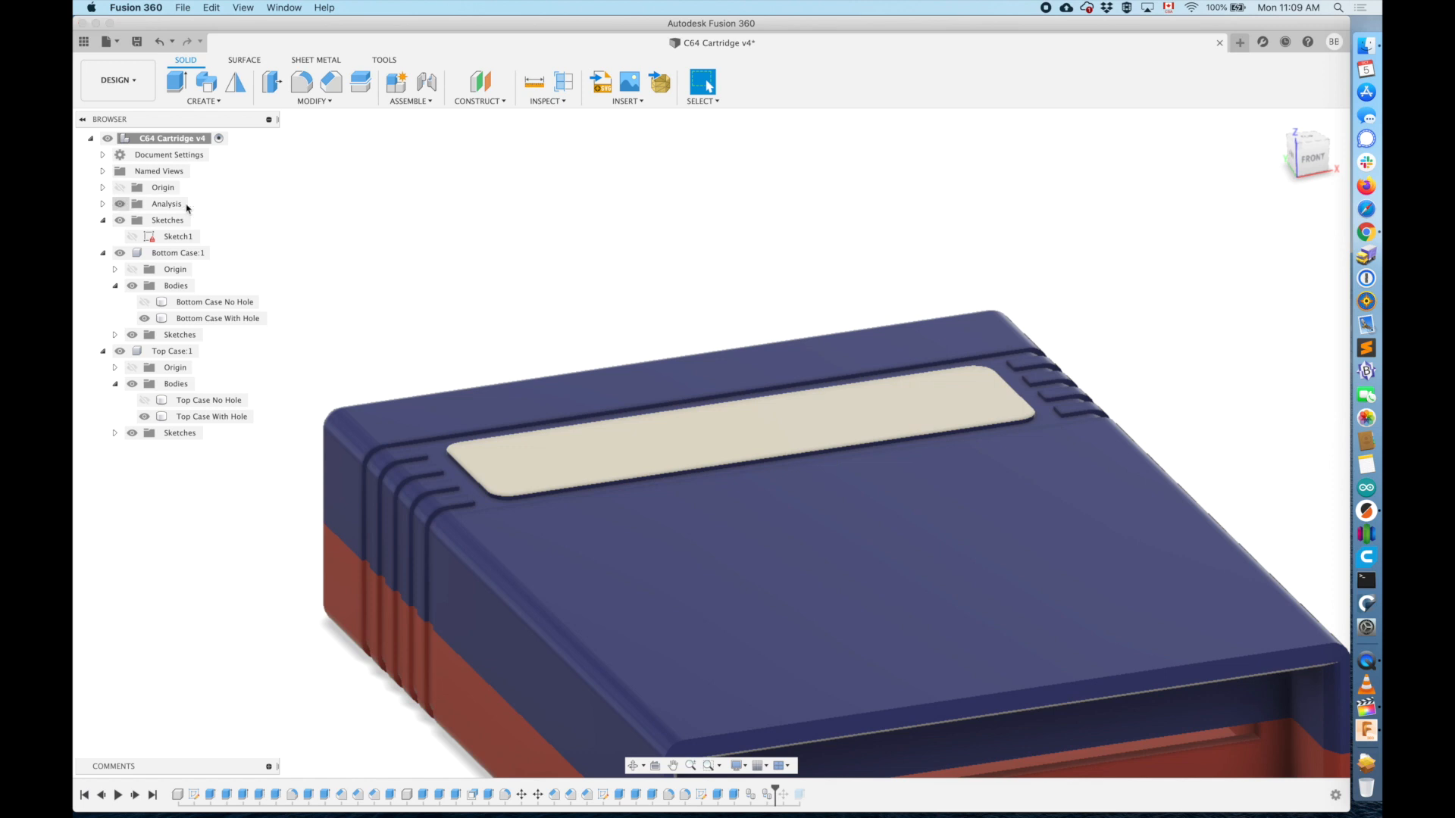
- Show the section analysis and start a sketch on the Top Case's inner wall face, seen from the front
left_click(121, 205)
middle_click_drag(433, 284, 416, 266, "shift")
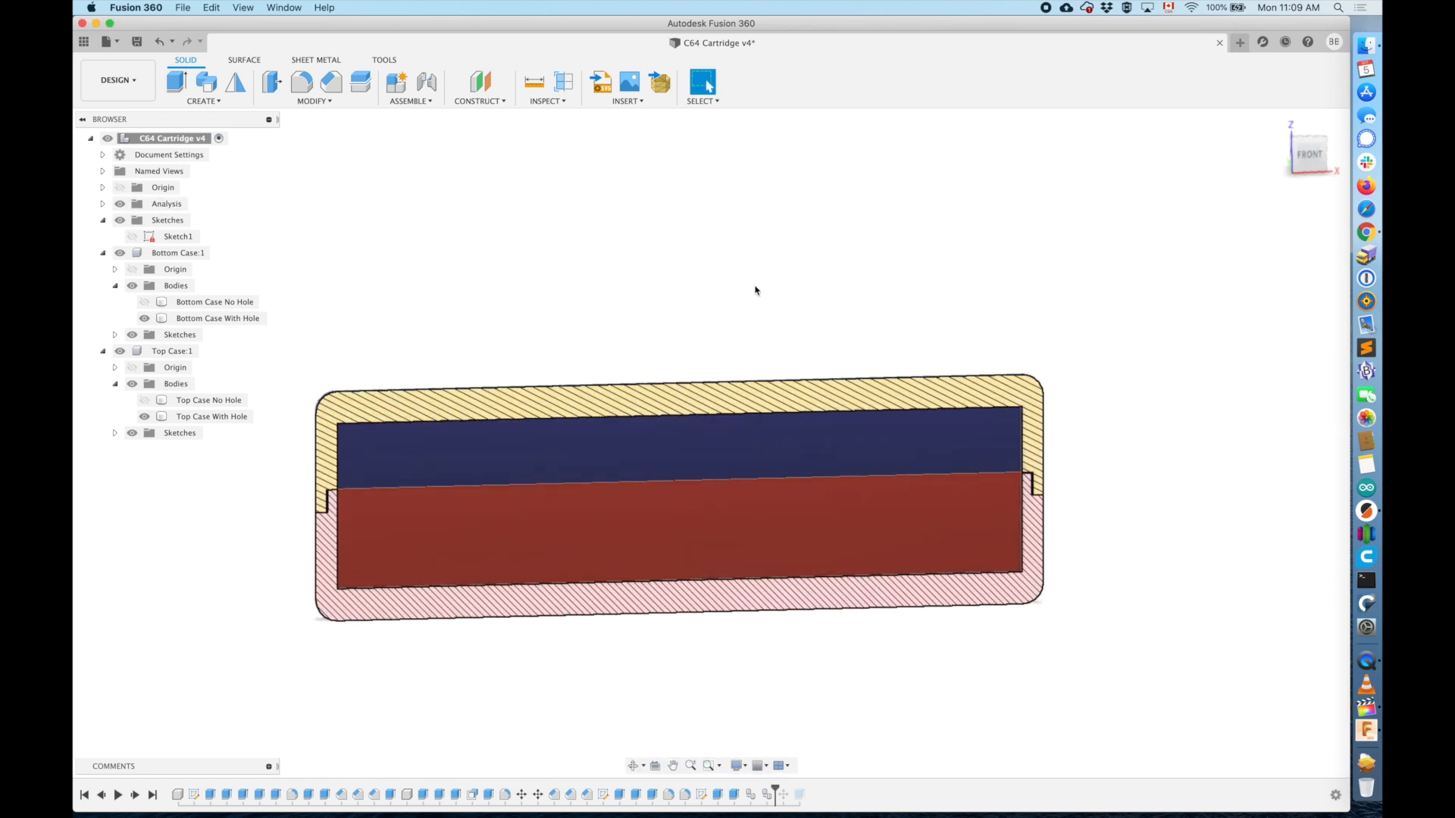
left_click(1310, 156)
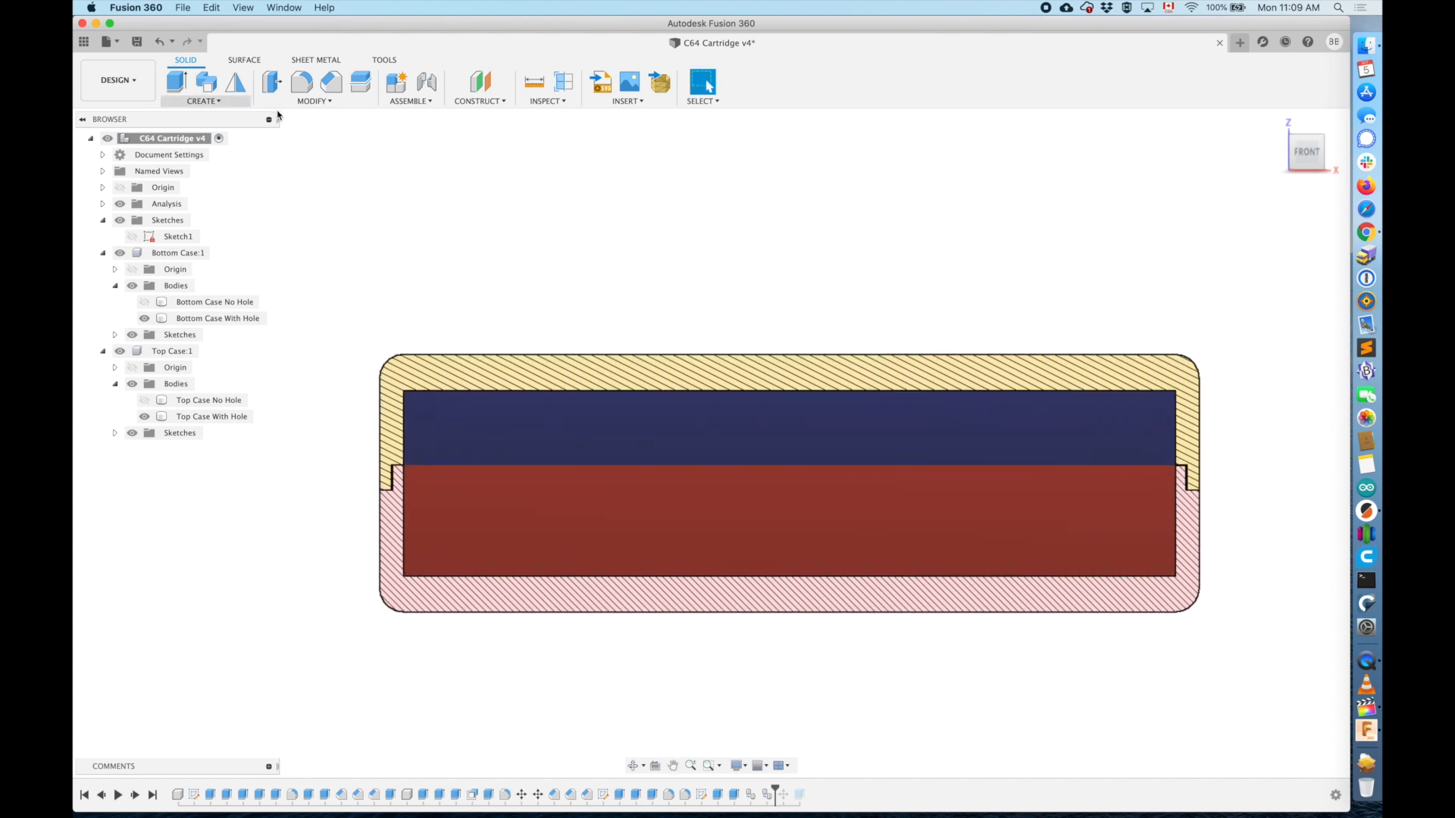
left_click(203, 101)
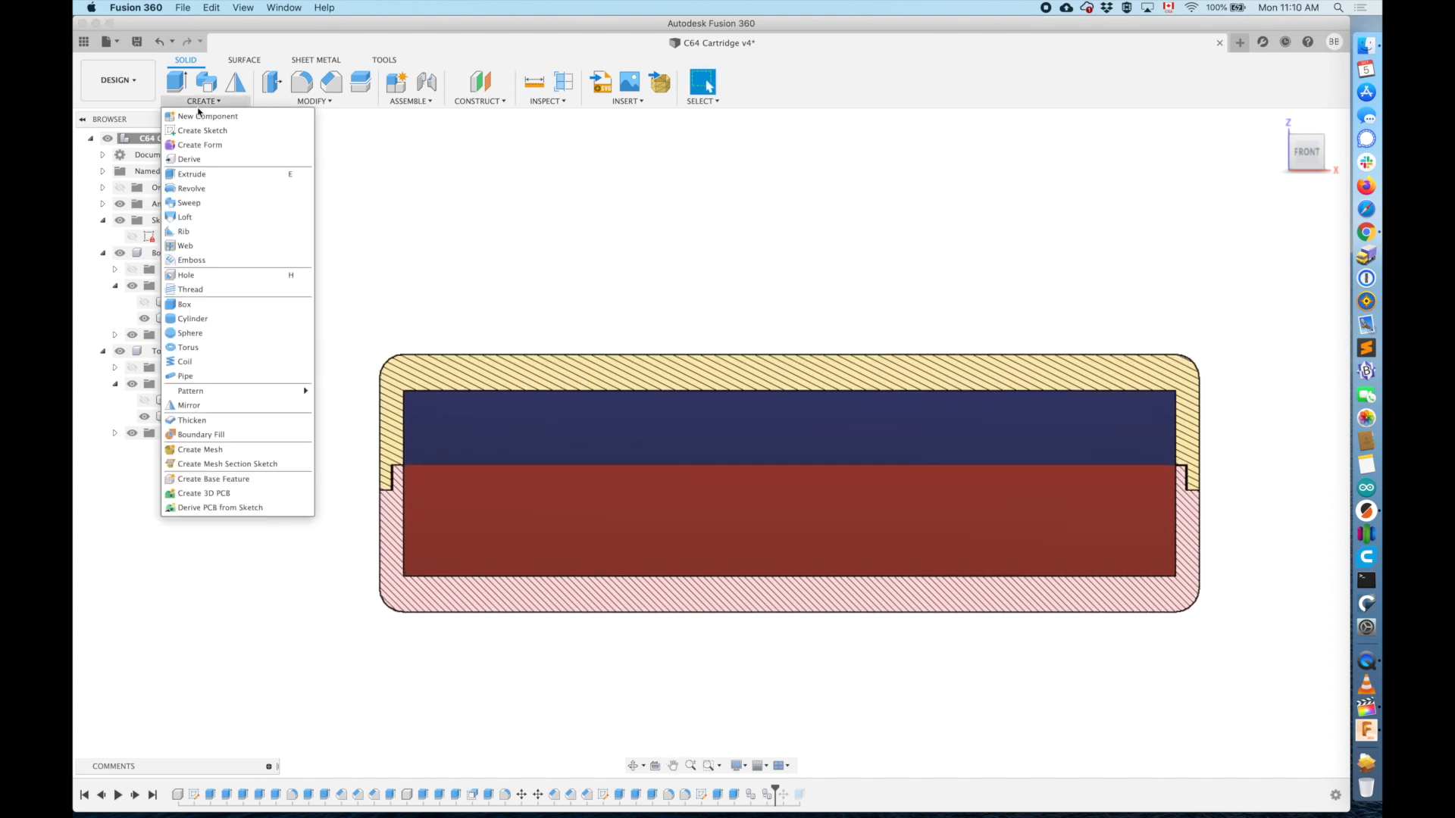
left_click(199, 131)
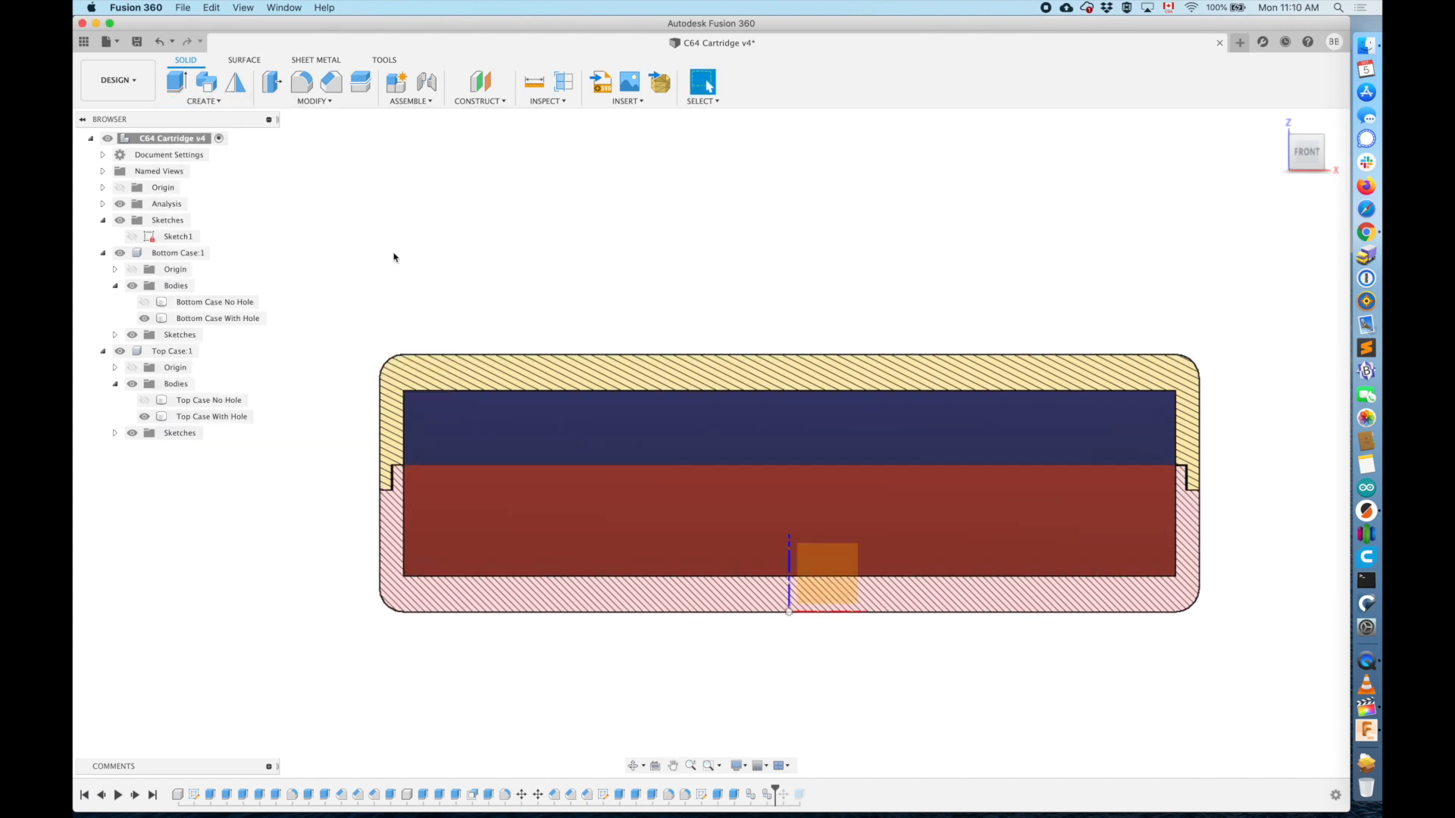
left_click(763, 450)
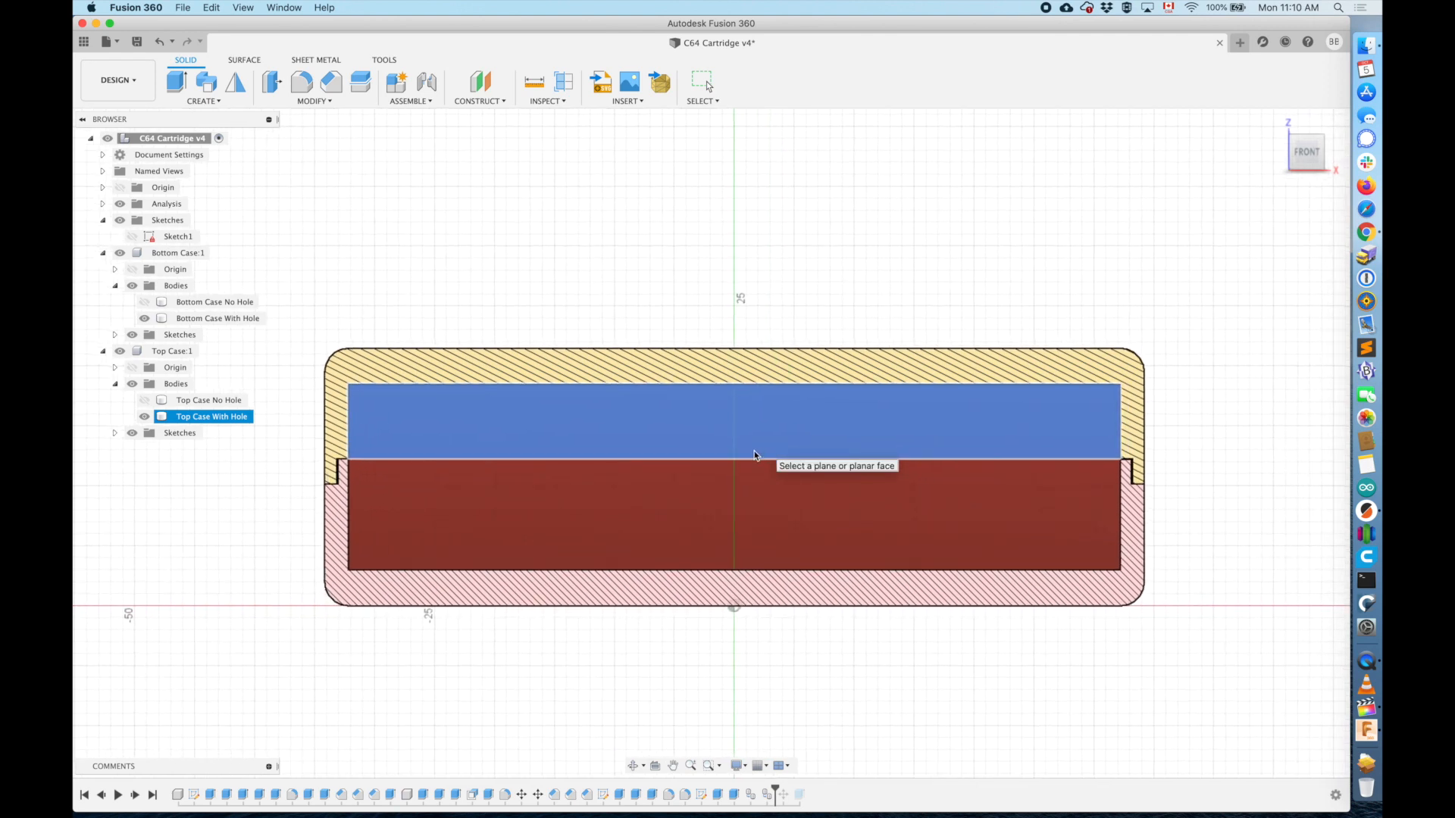
- Sketch a 6.2 mm diameter circle on the vertical center axis, slightly below the seam between the two case halves
key("c")
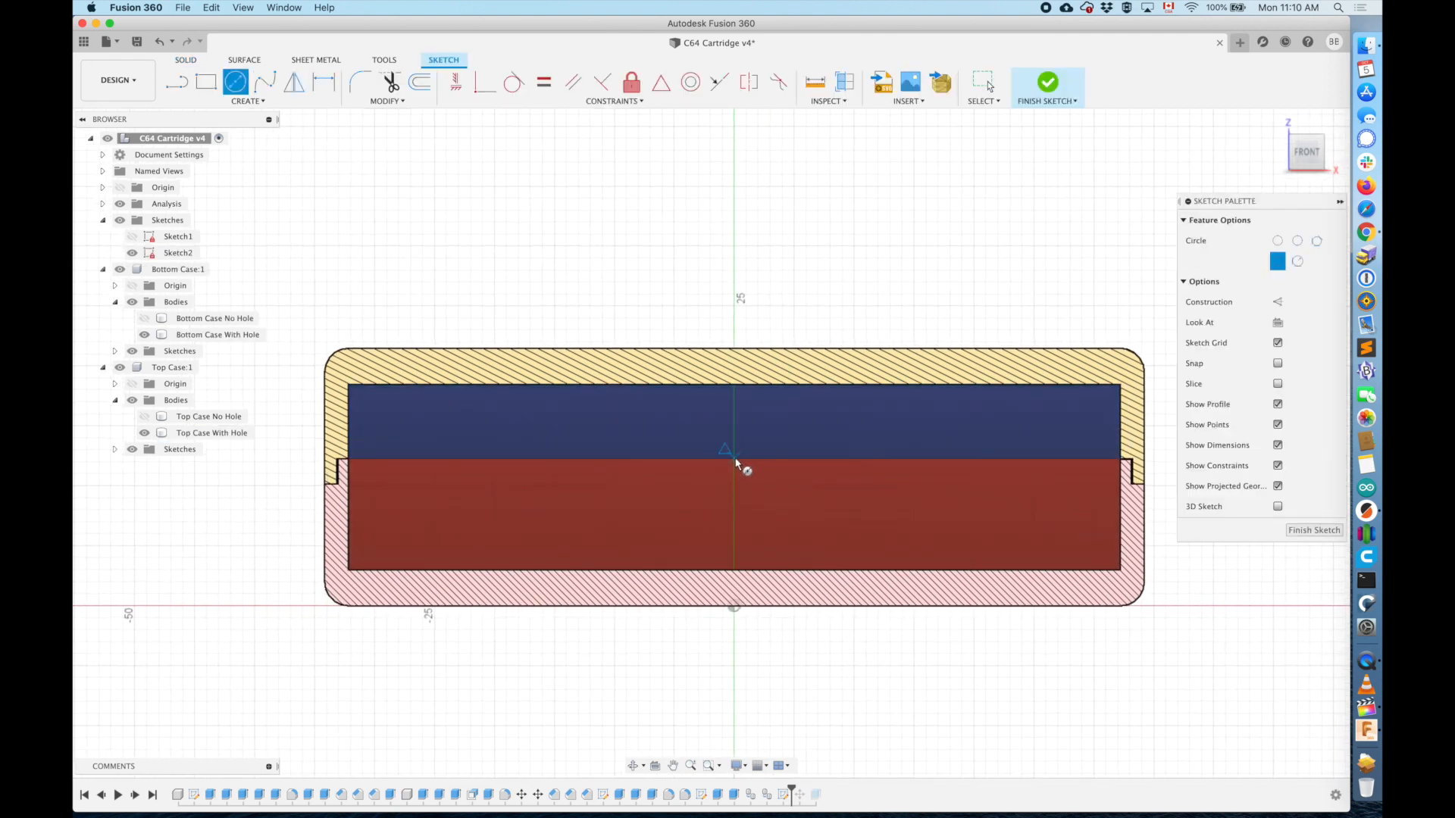
scroll(733, 480, "up", 3)
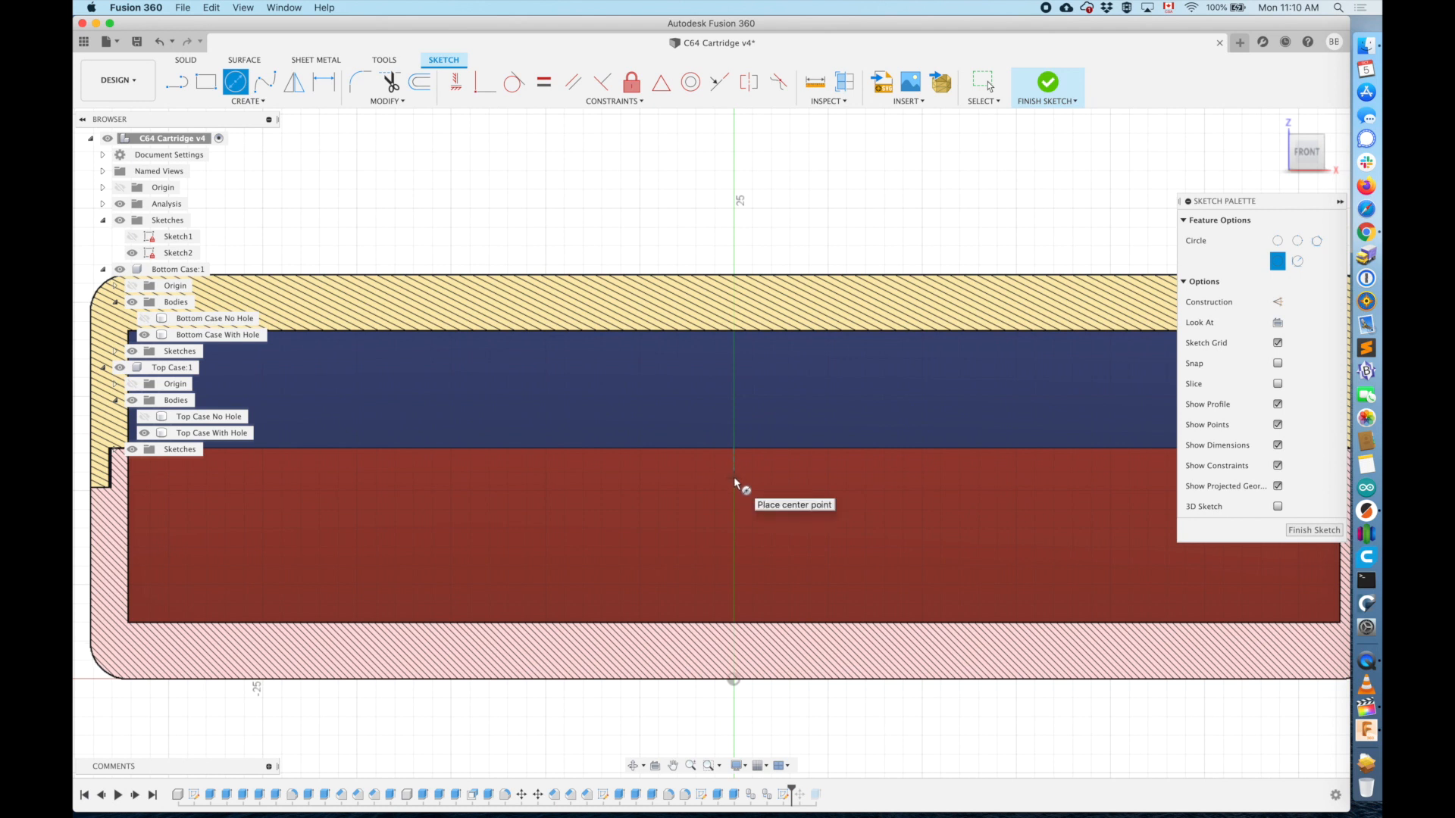
left_click(733, 479)
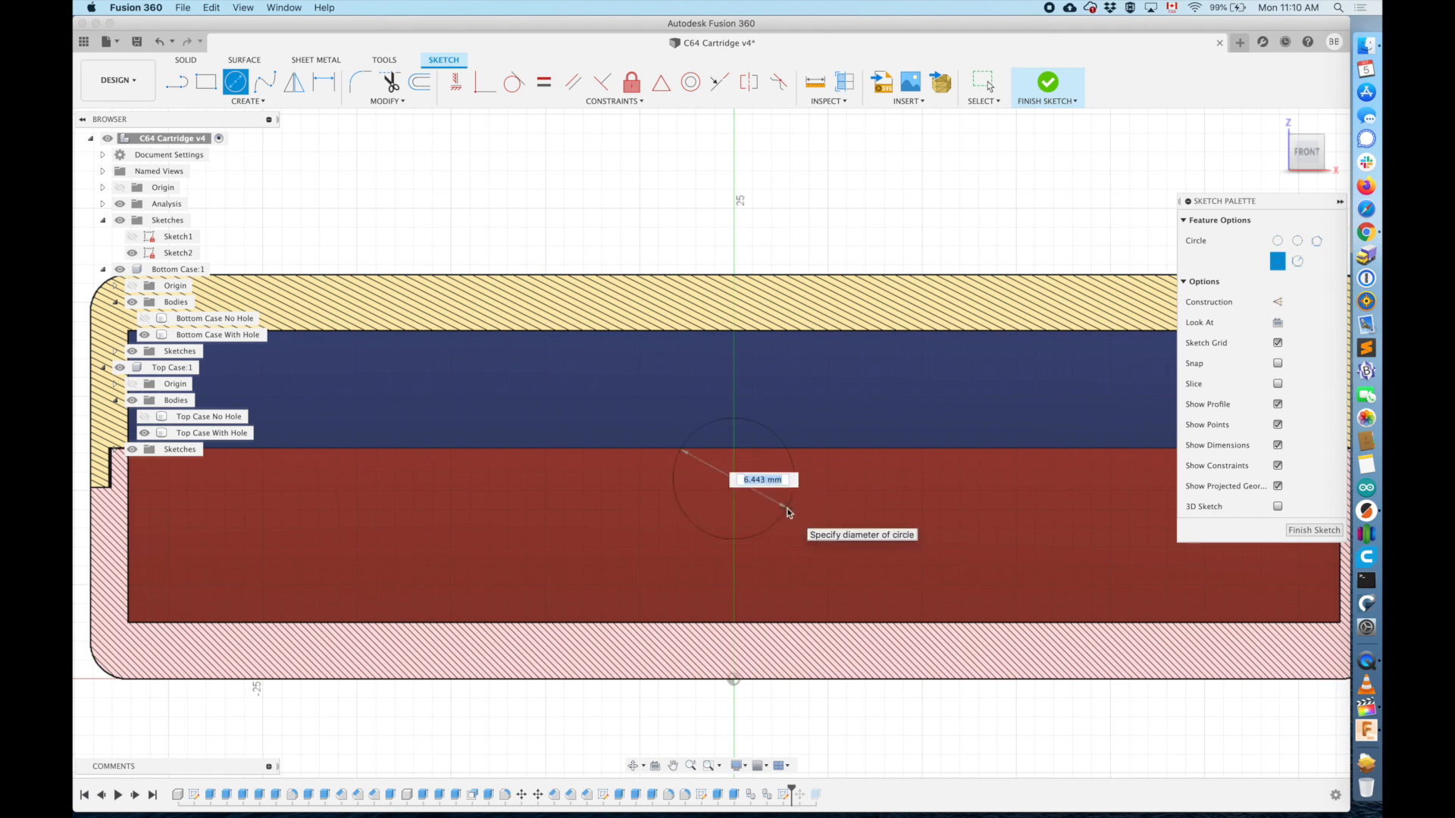
type("6.2")
key("Return")
key("Escape")
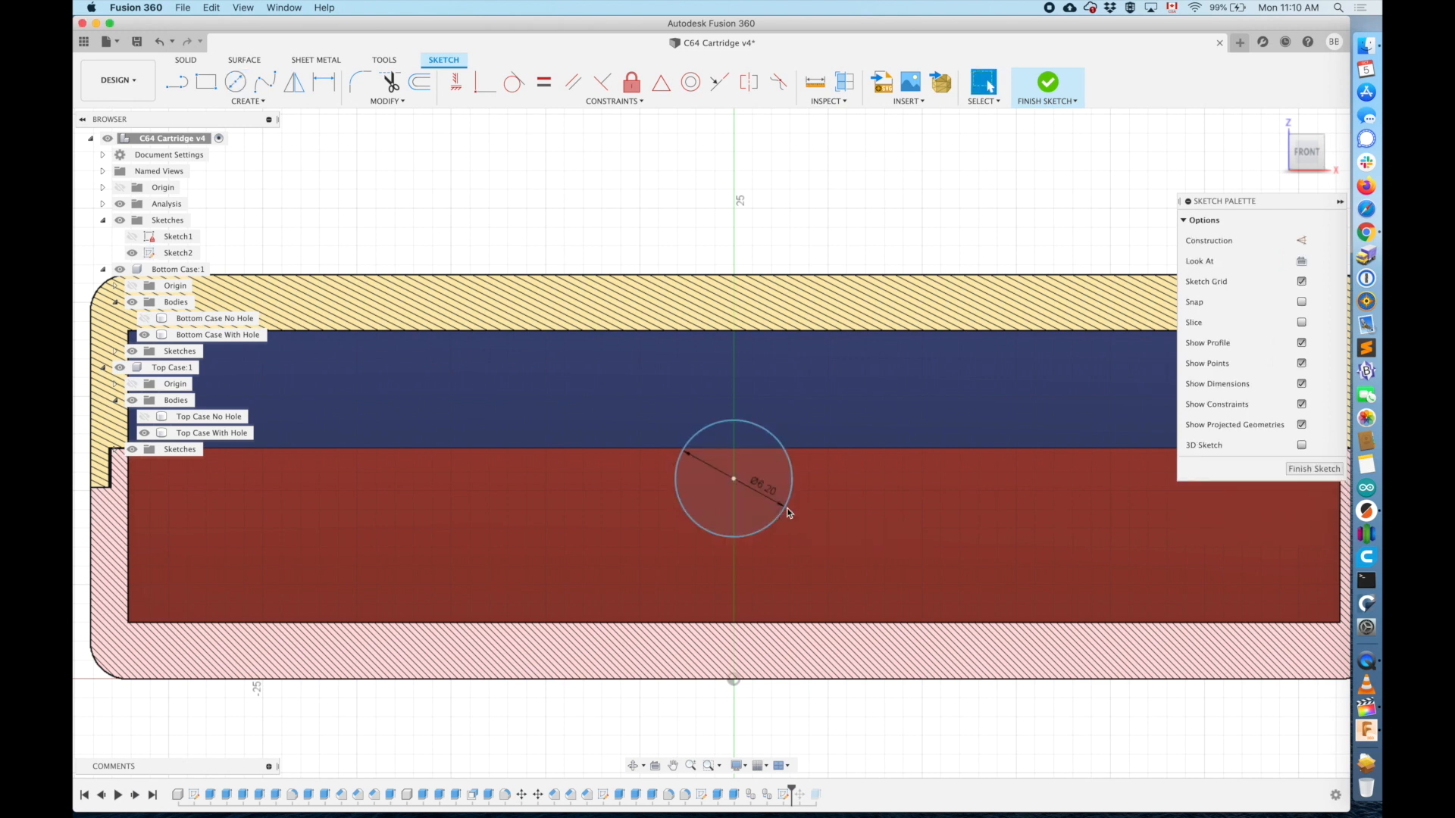
left_click(235, 101)
mouse_move(232, 132)
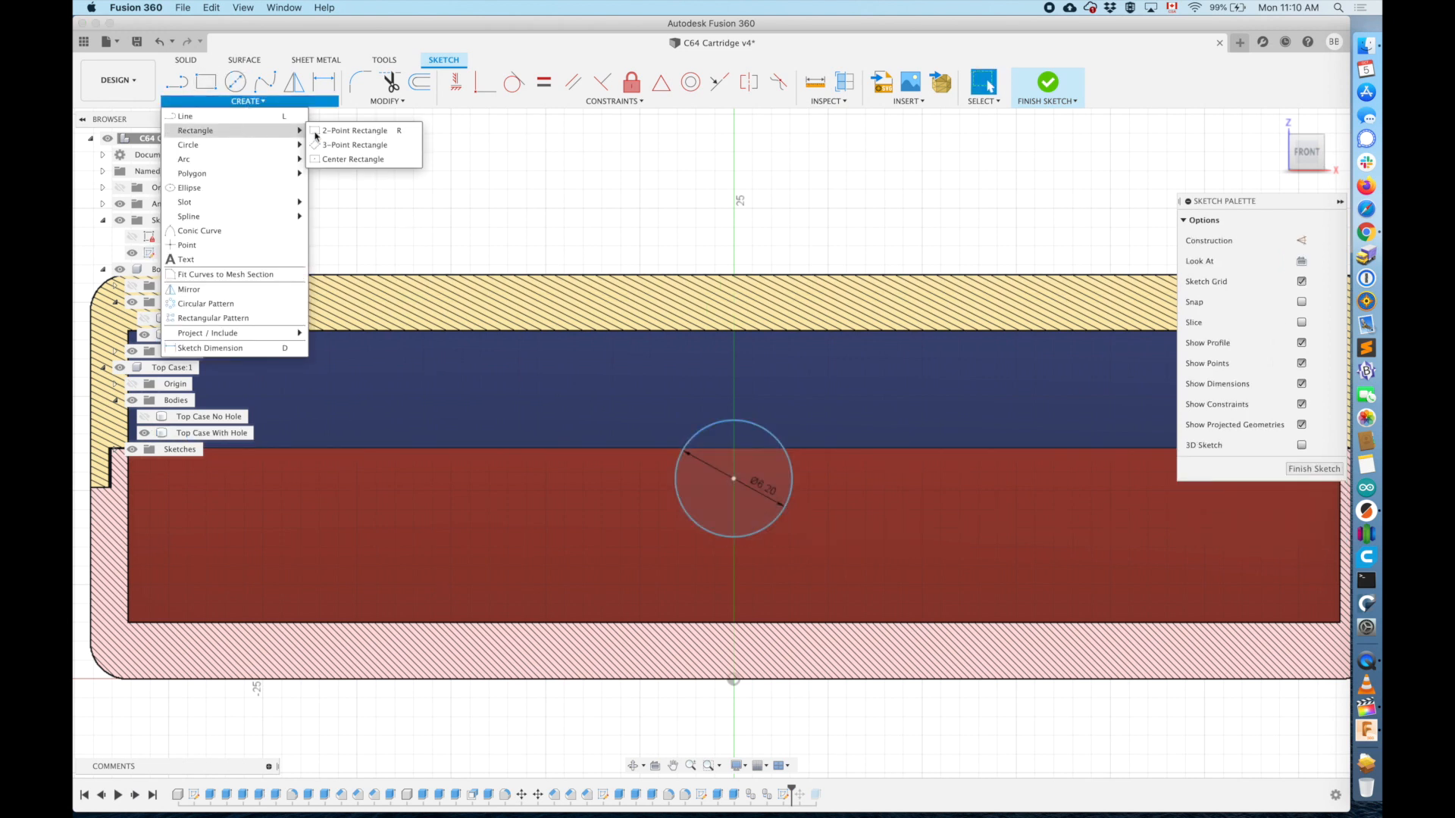
left_click(378, 161)
left_click(733, 479)
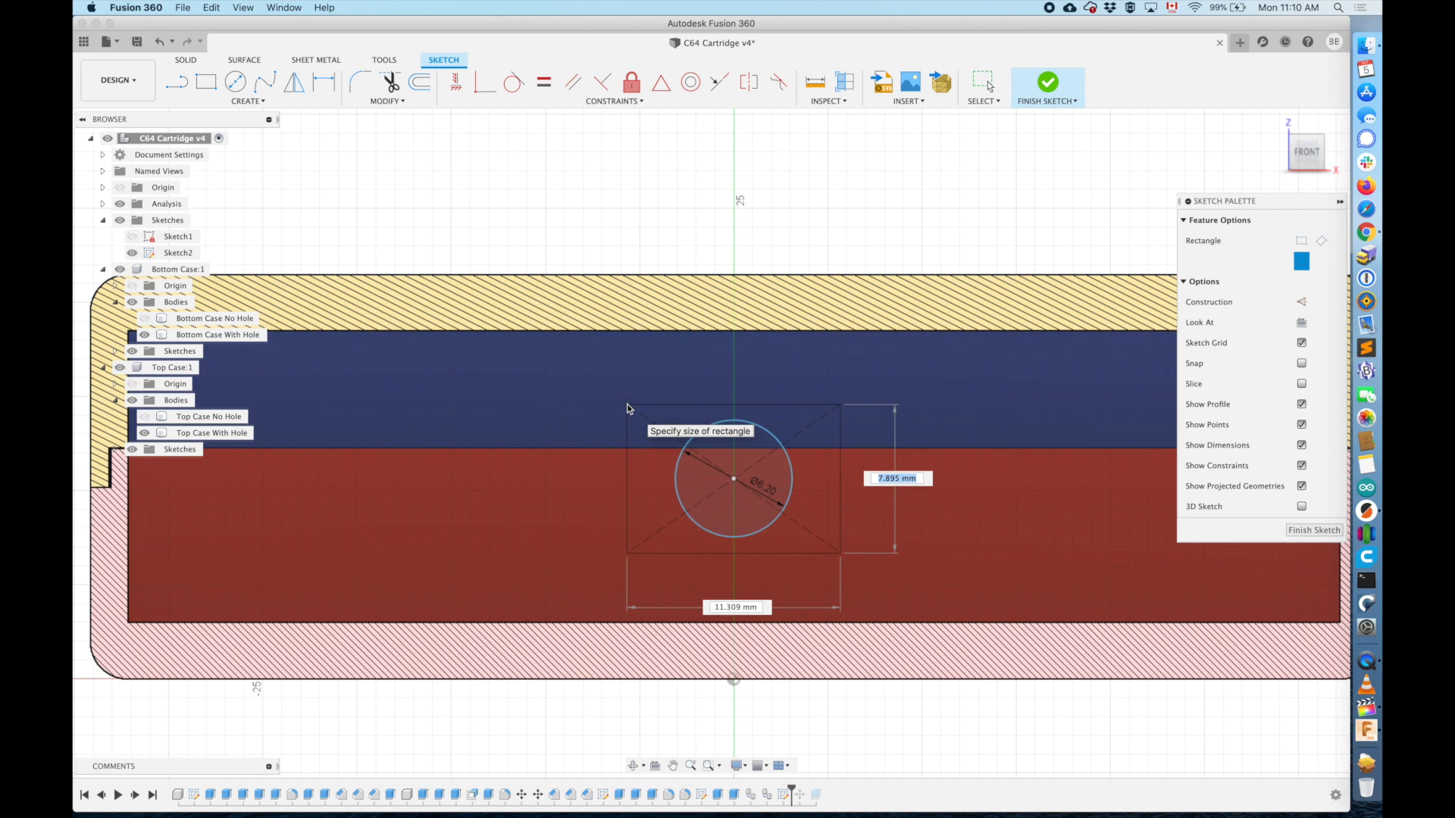
key("Escape")
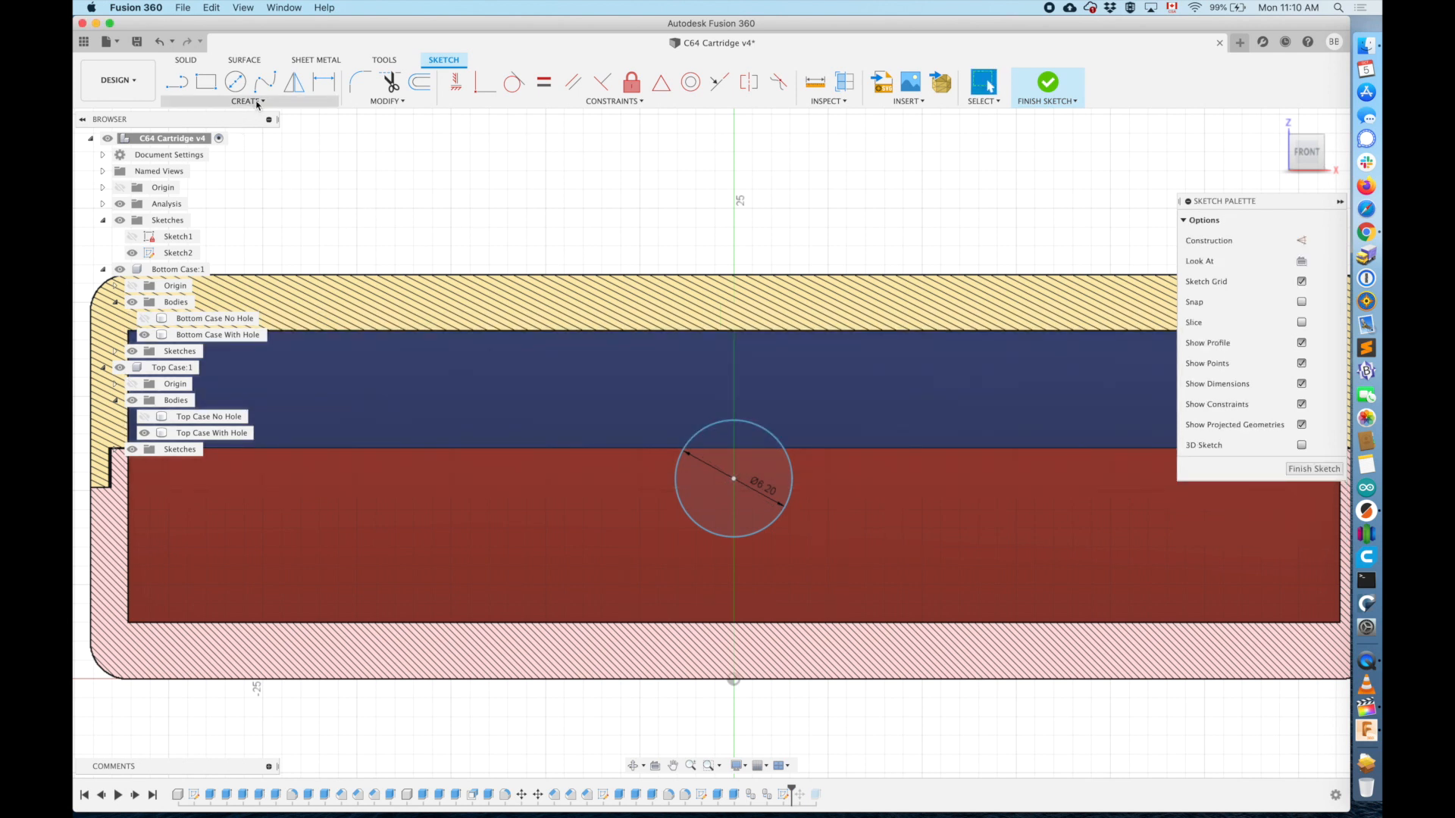
- Draw a center rectangle 6.2 mm high and 7.3 mm wide centered on the circle
left_click(257, 103)
mouse_move(258, 131)
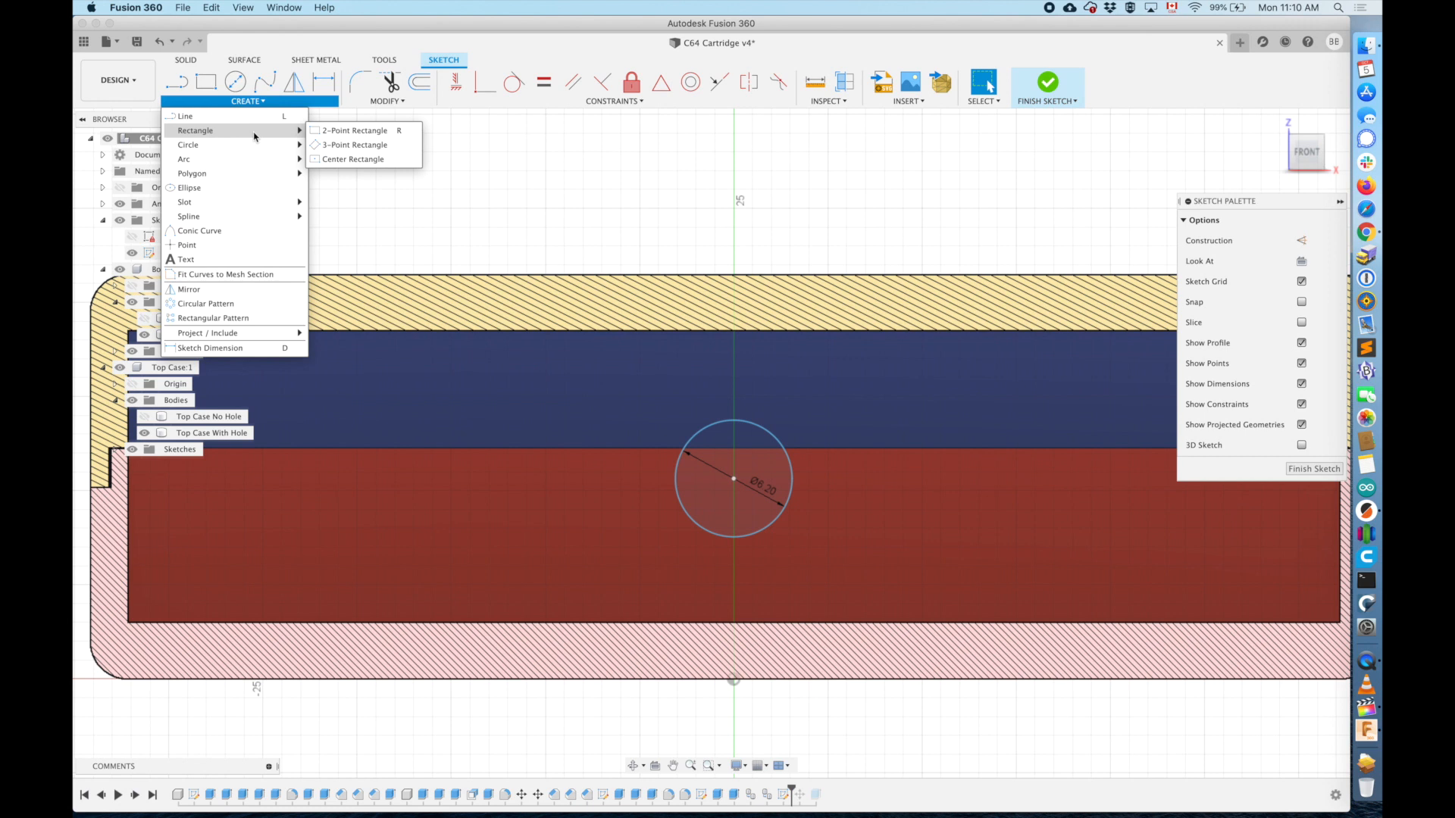
left_click(348, 159)
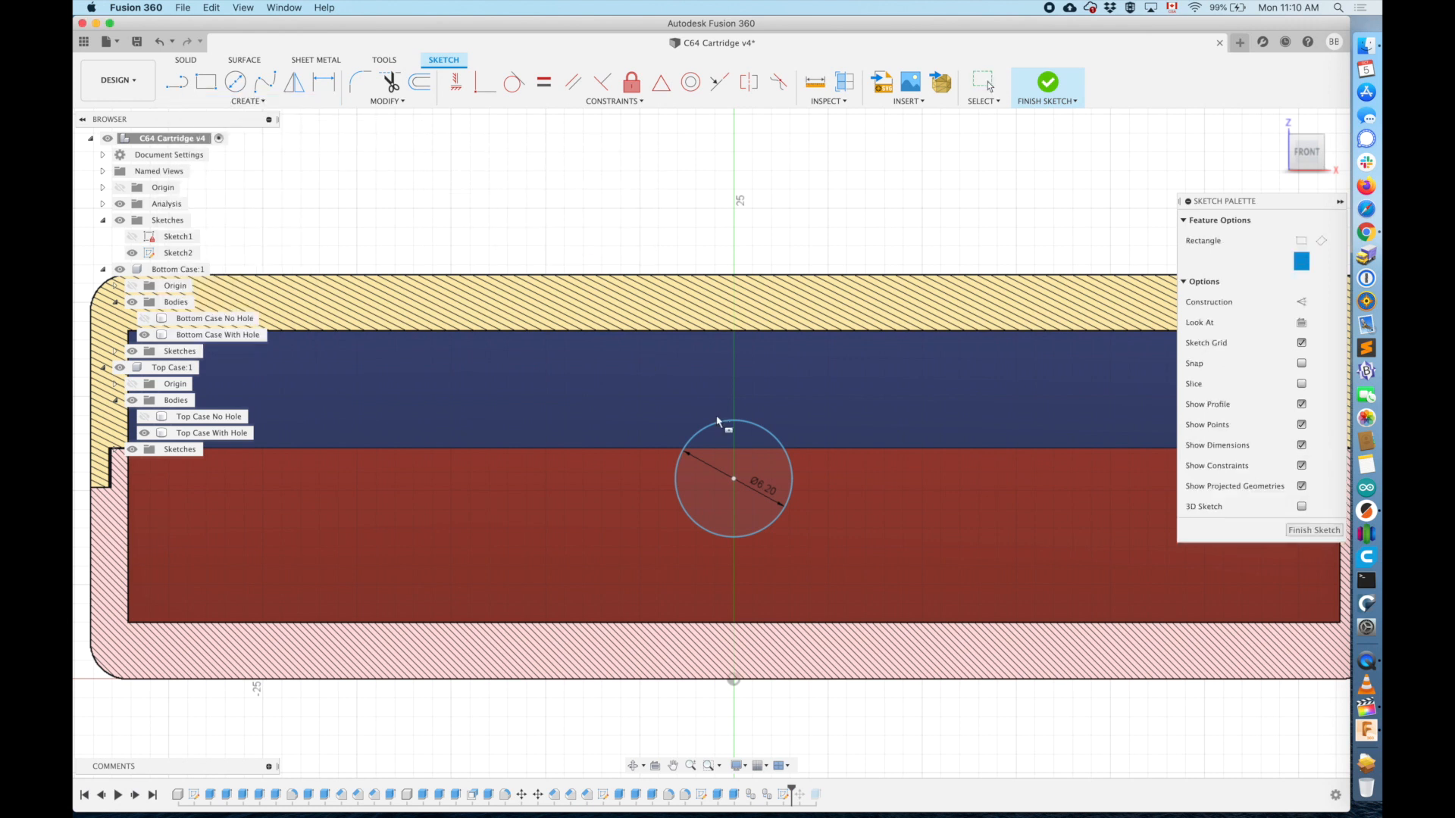
left_click(734, 479)
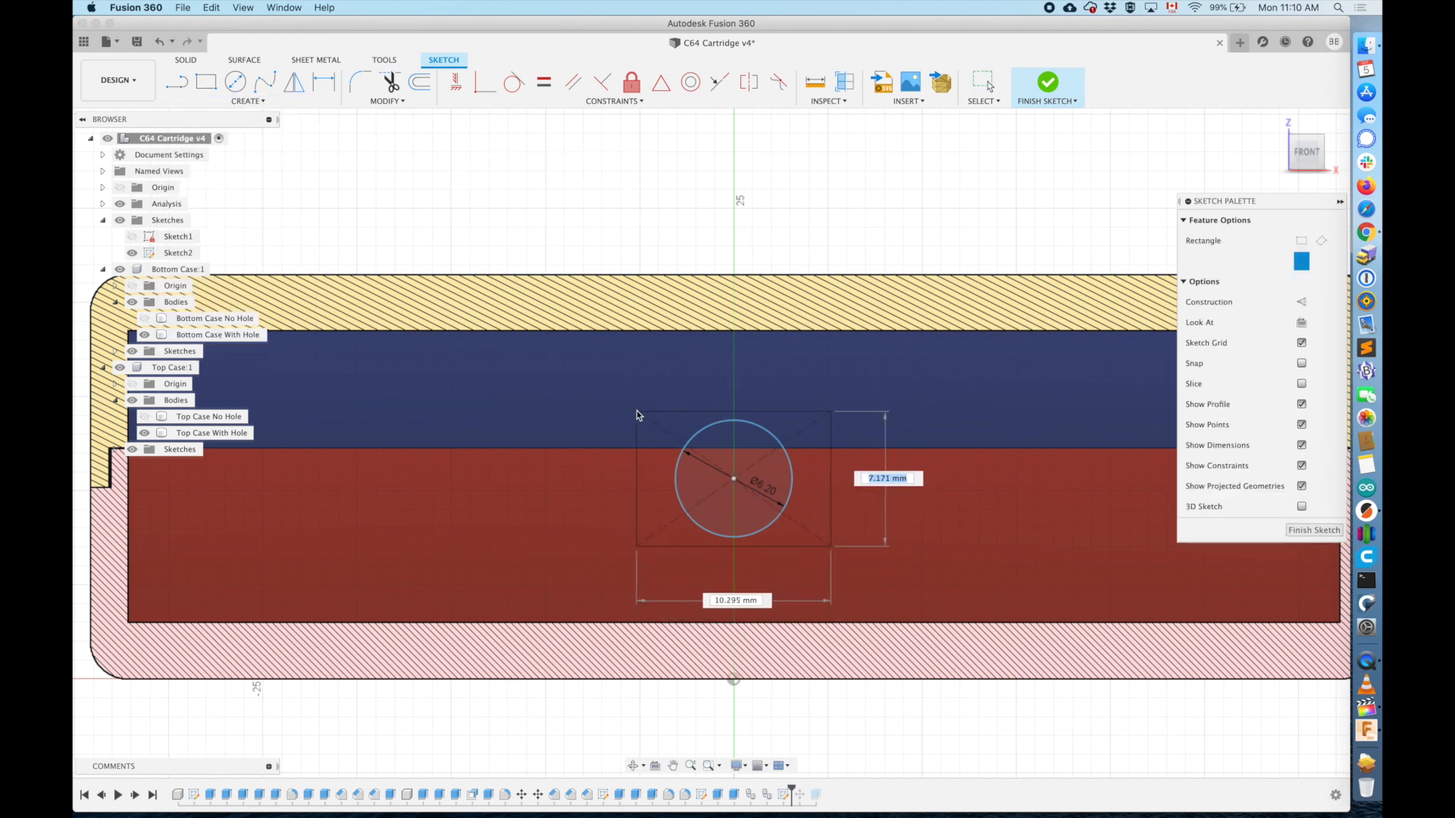
type("6.2")
key("Tab")
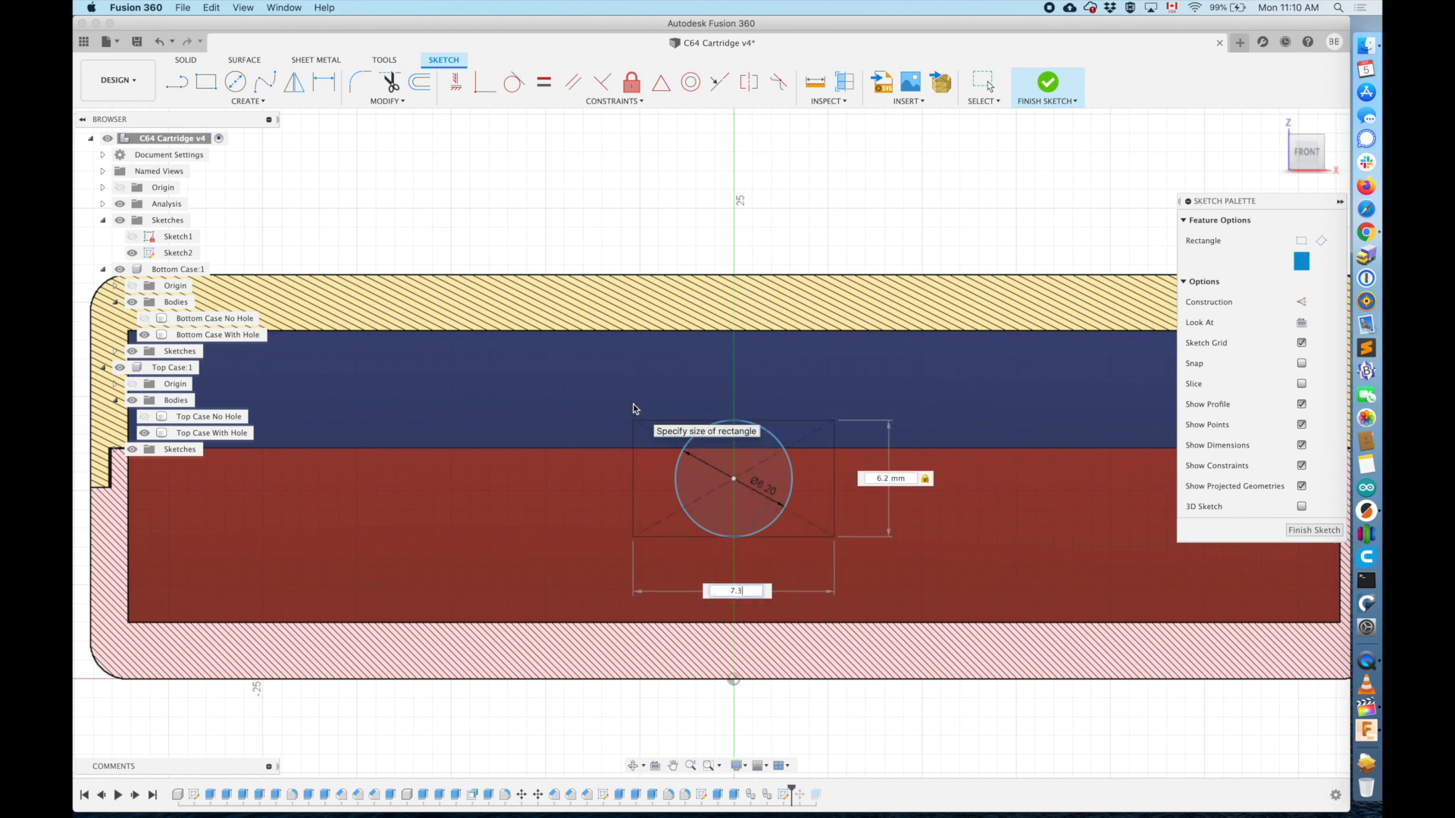
key("Tab")
key("Return")
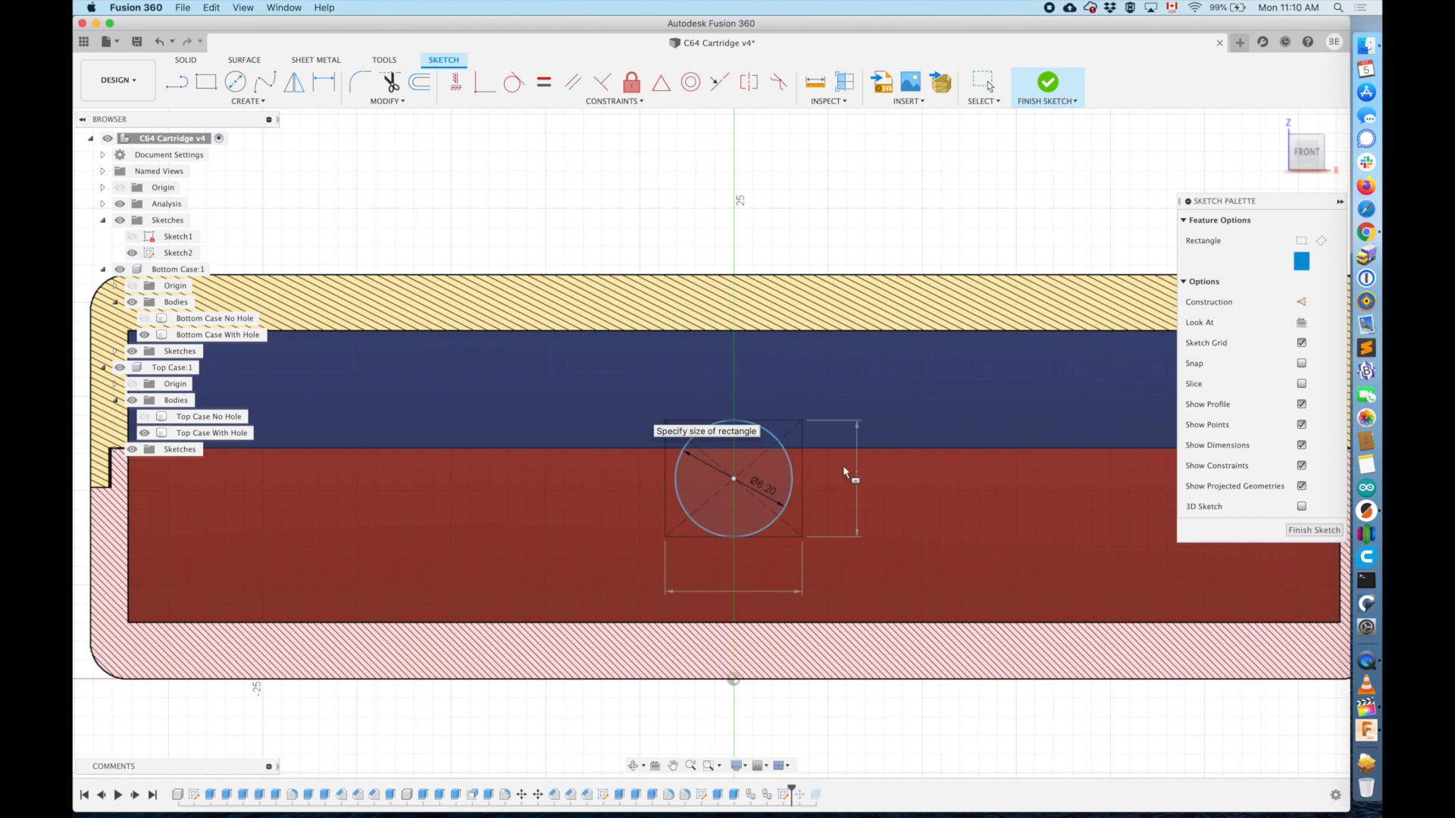
- Change the rectangle's height to 7.2 mm and its width to 9.3 mm
double_click(860, 480)
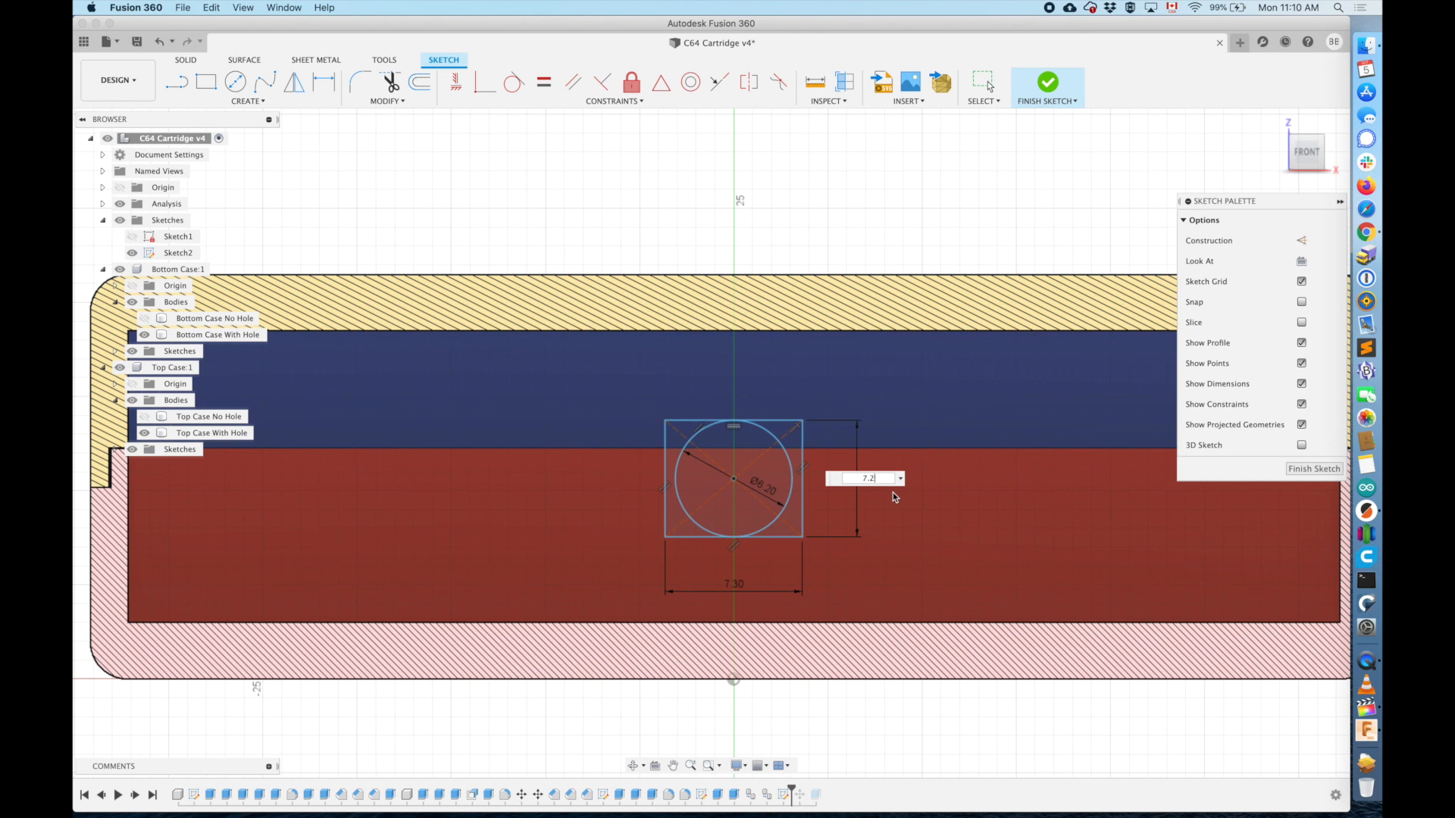
type("7.2")
key("Return")
double_click(741, 611)
type("9.3")
key("Return")
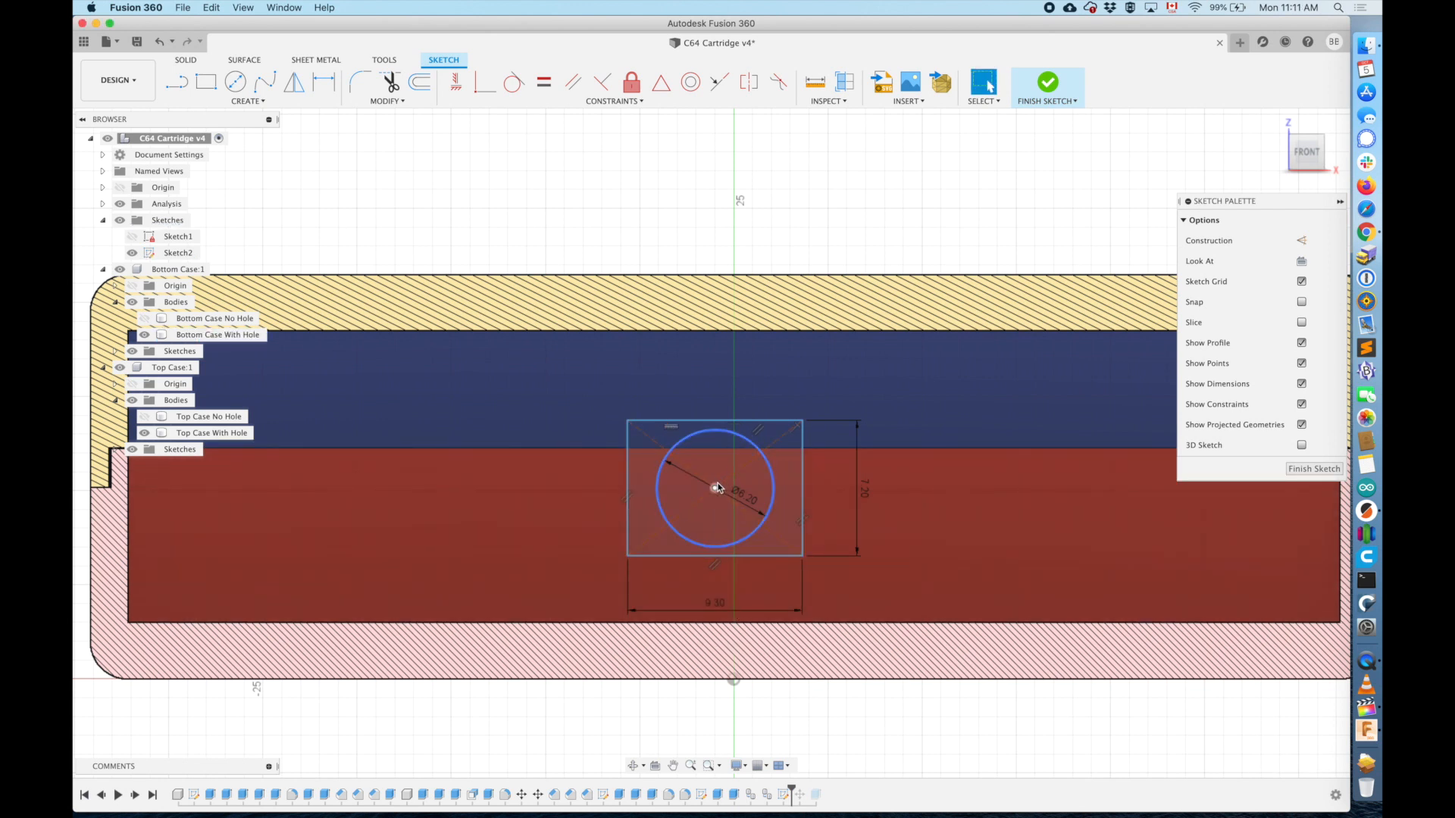
- Move the circle and rectangle back to about the vertical center axis by their shared center point and finish the sketch
left_click_drag(718, 492, 742, 492)
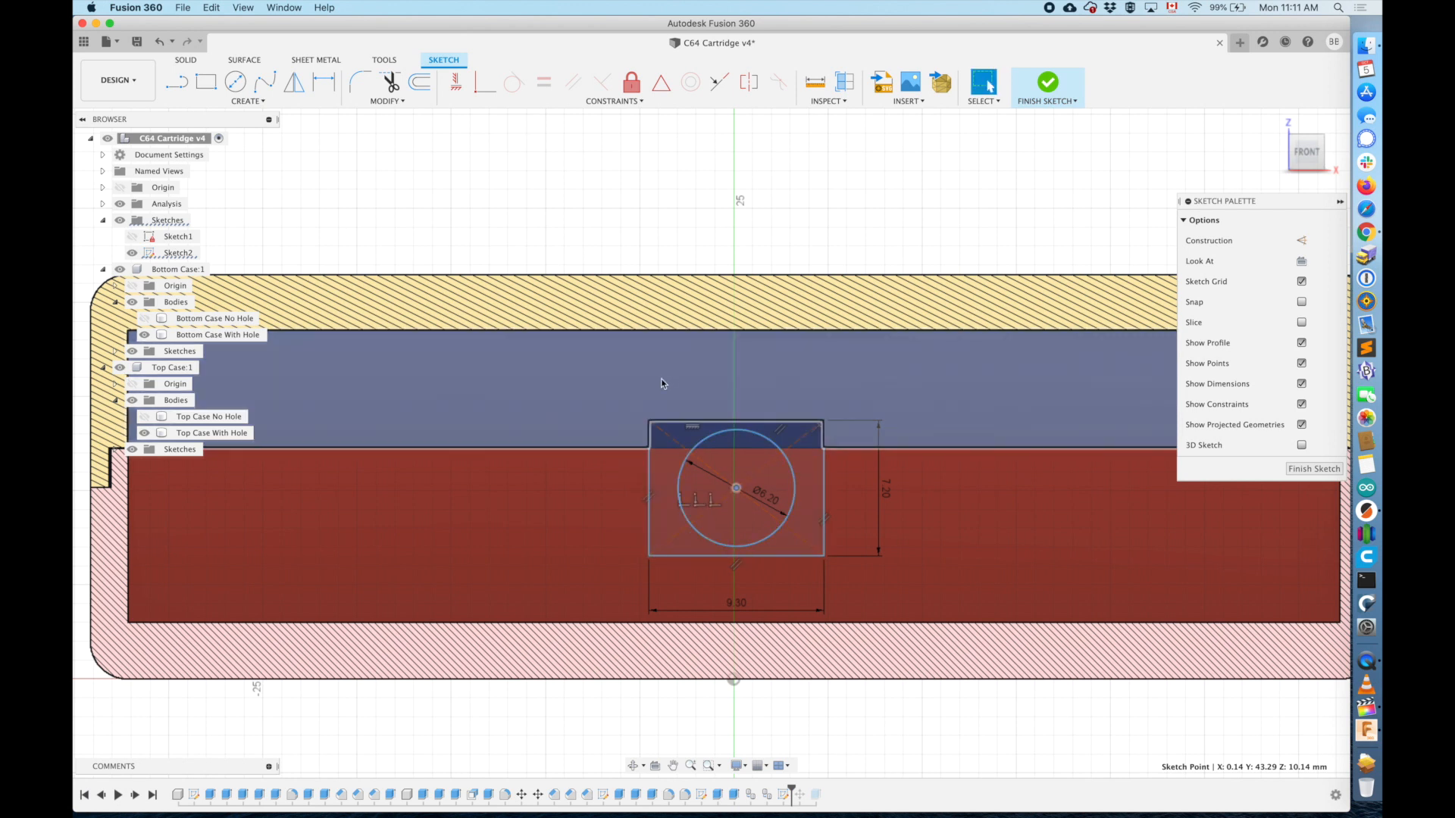
scroll(830, 449, "down", 3)
scroll(830, 448, "up", 3)
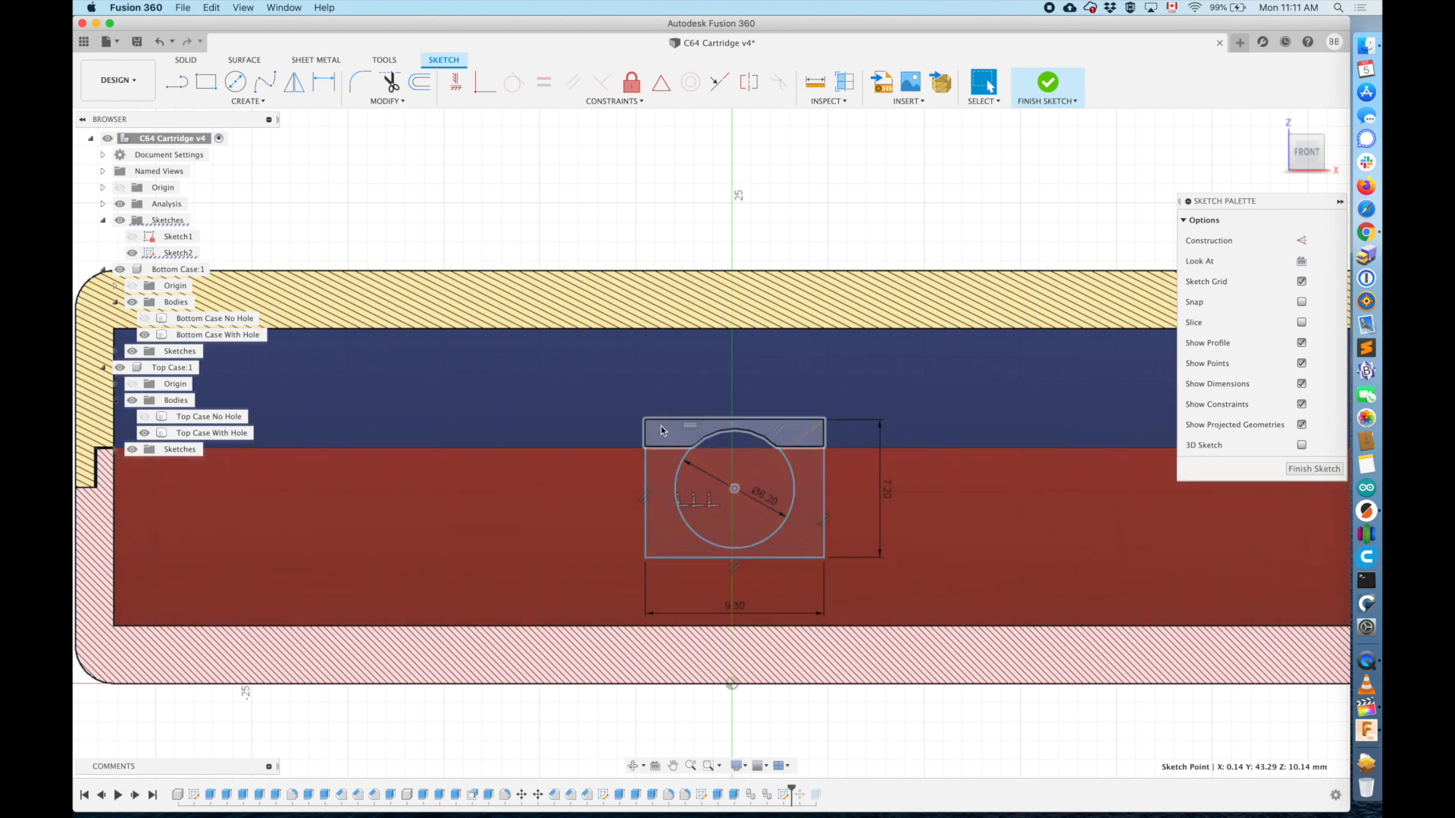
left_click(1314, 469)
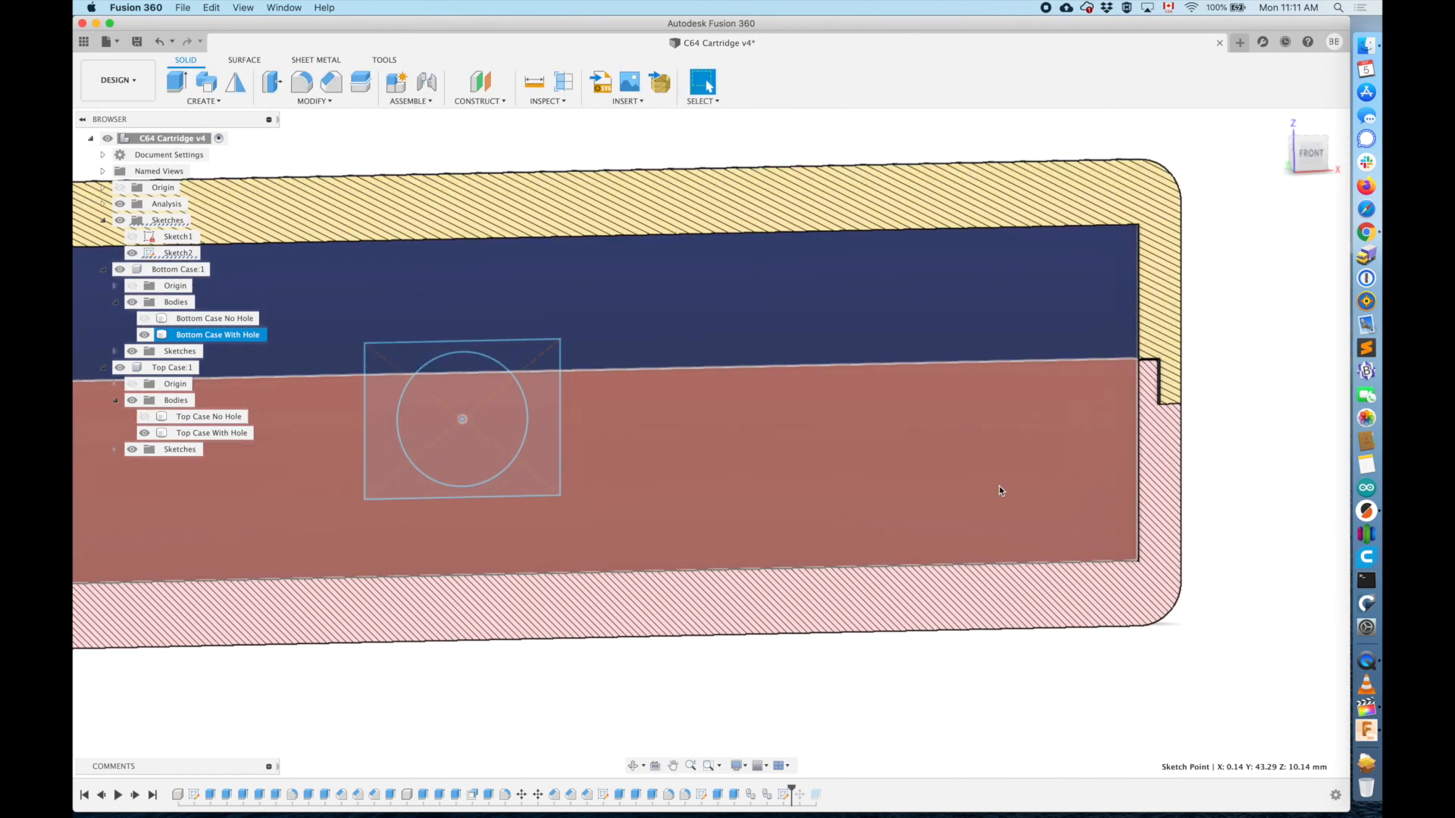
- Extrude both parts of the circle outward as a cut of about -6.7 mm through the case's end wall
key("e")
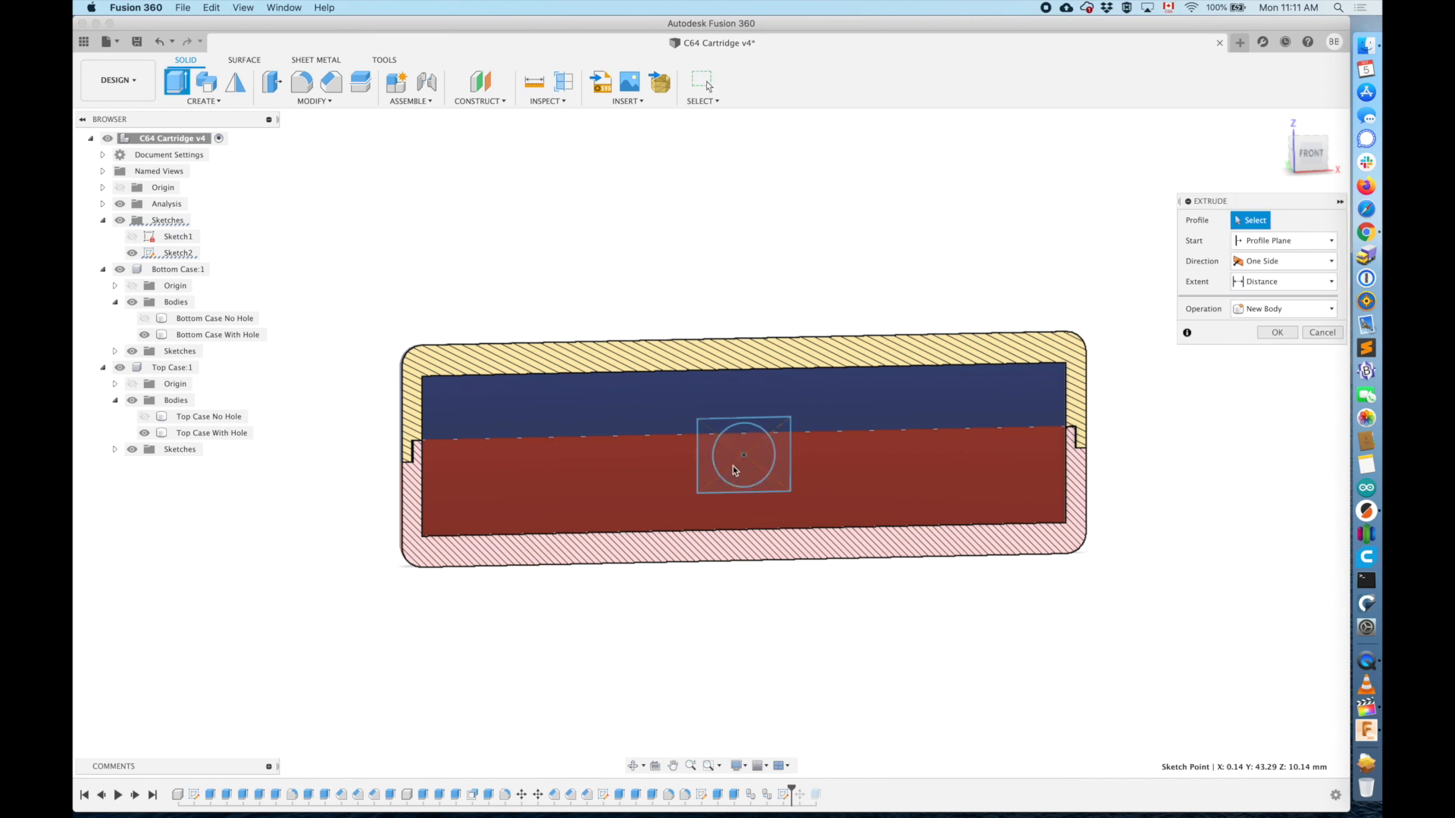
left_click(744, 458)
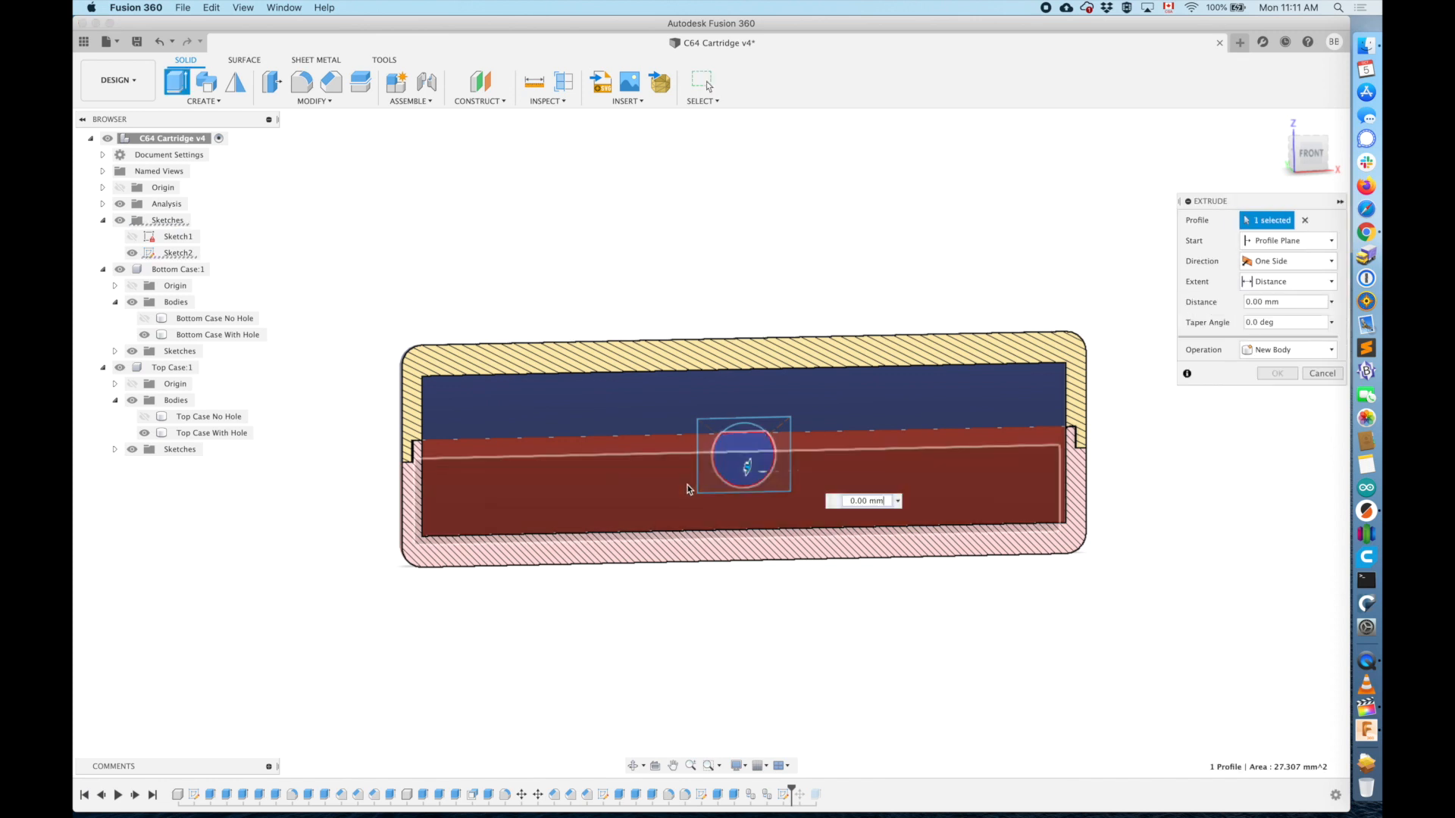
left_click(744, 440)
middle_click_drag(744, 439, 741, 471, "shift")
left_click_drag(457, 508, 326, 520)
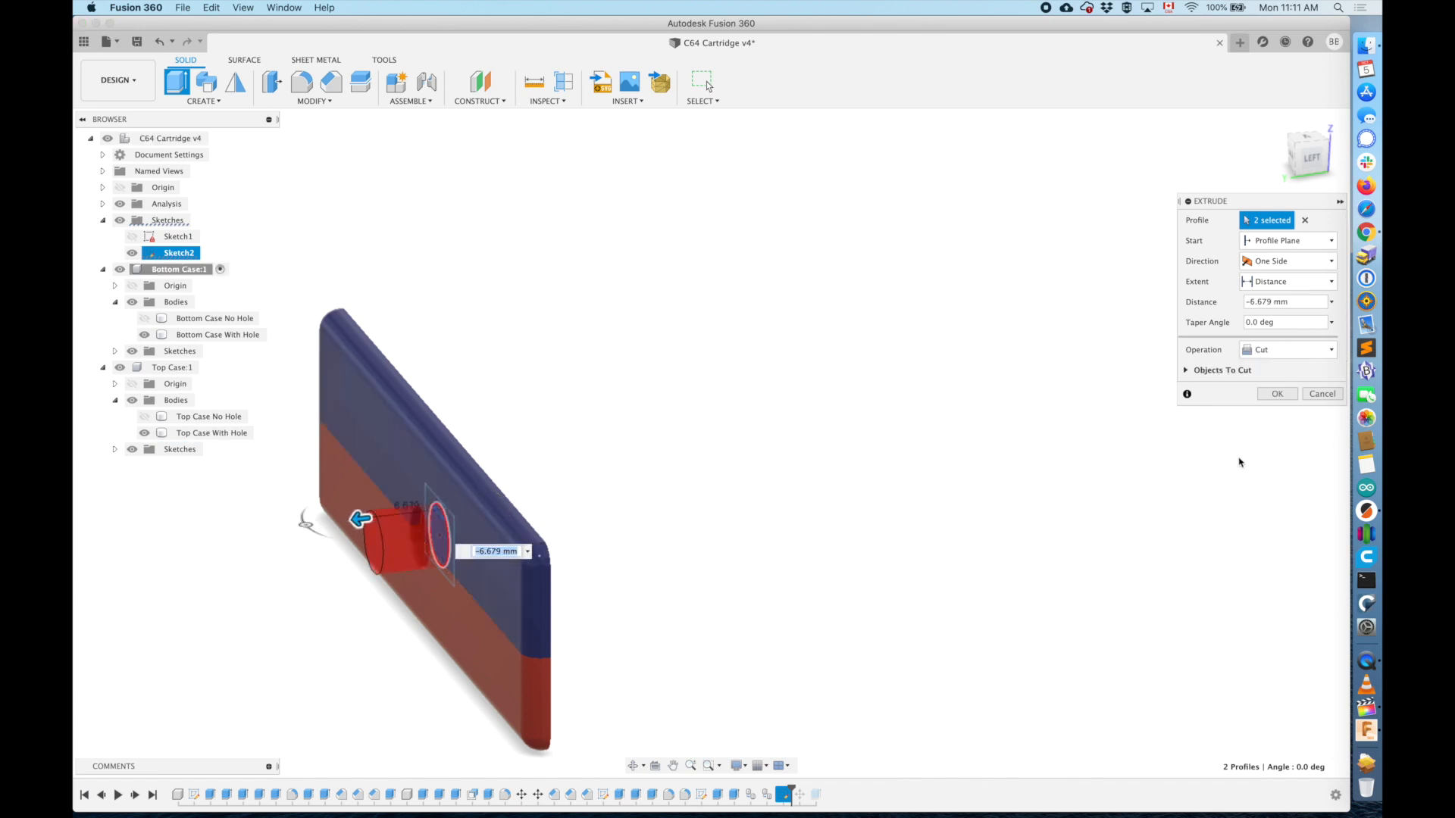
key("Return")
mouse_move(273, 629)
middle_mouse_down("shift")
mouse_move(336, 598)
mouse_move(208, 604)
mouse_move(194, 591)
middle_mouse_up("shift")
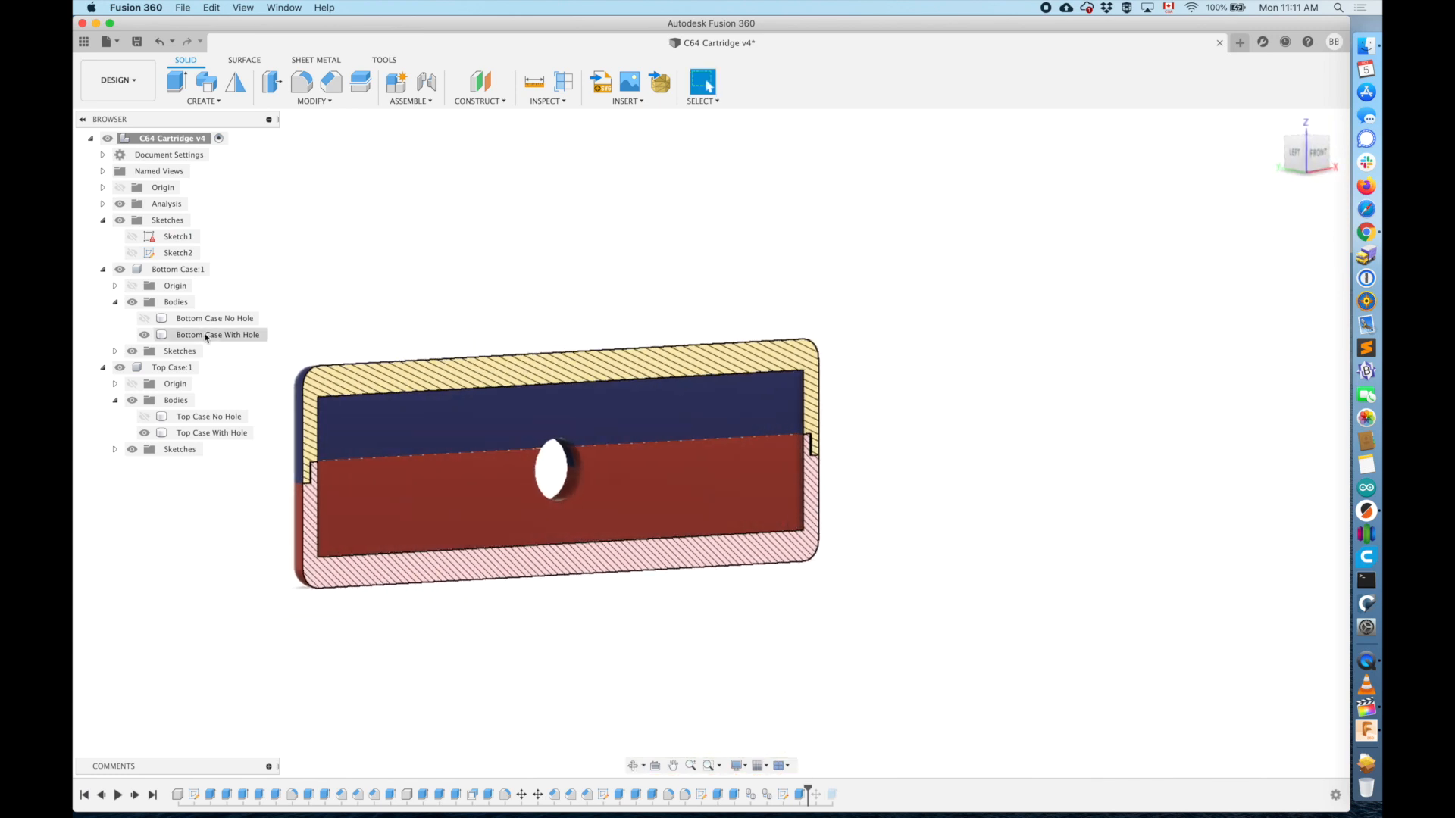
- Show the hole sketch and cut the rectangle area around the circle into the inner wall with a -1 mm extrude
key("e")
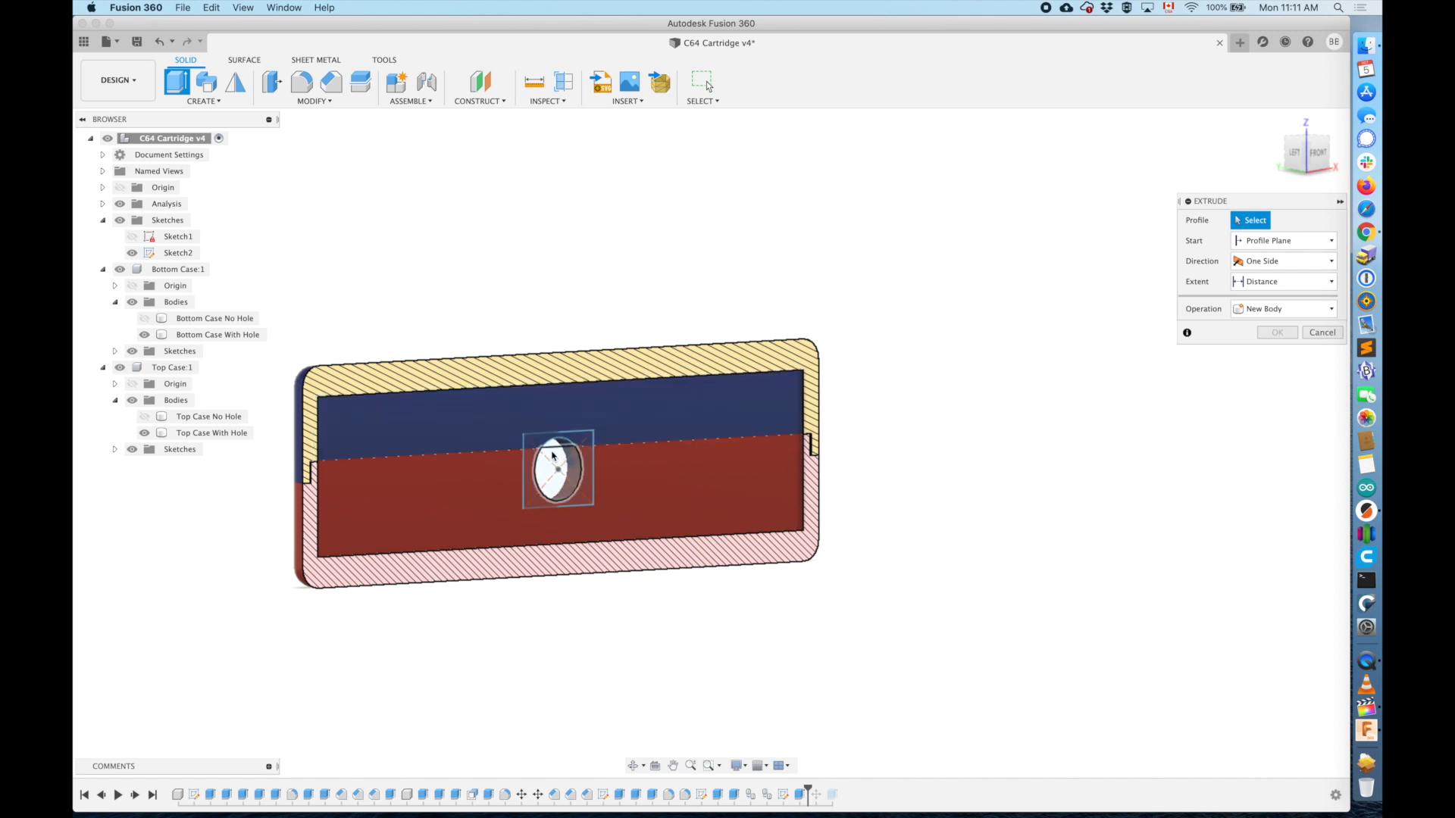
left_click(530, 469)
left_click(577, 496)
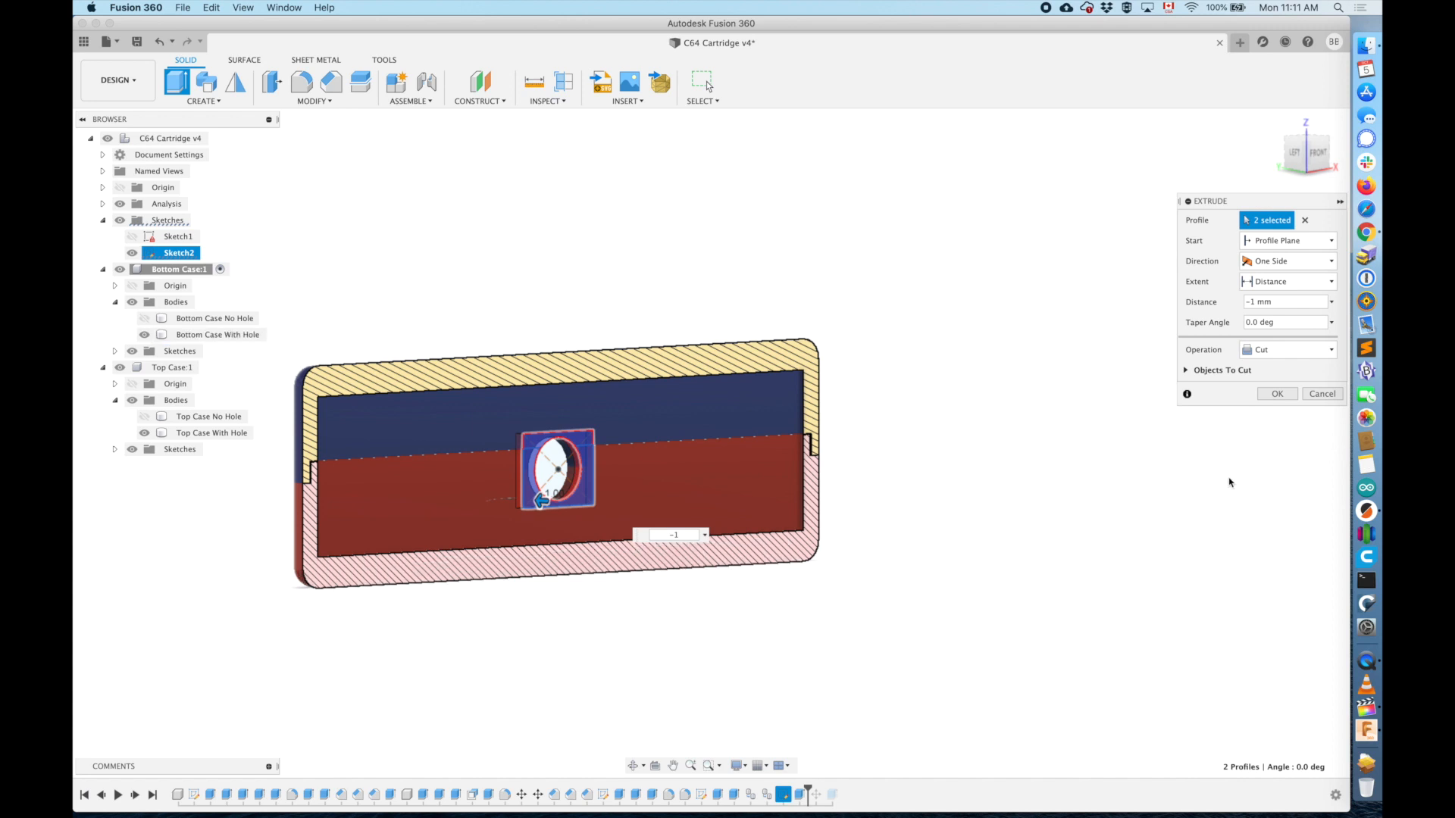
mouse_move(978, 405)
middle_mouse_down("shift")
mouse_move(993, 396)
mouse_move(945, 382)
mouse_move(949, 398)
middle_mouse_up("shift")
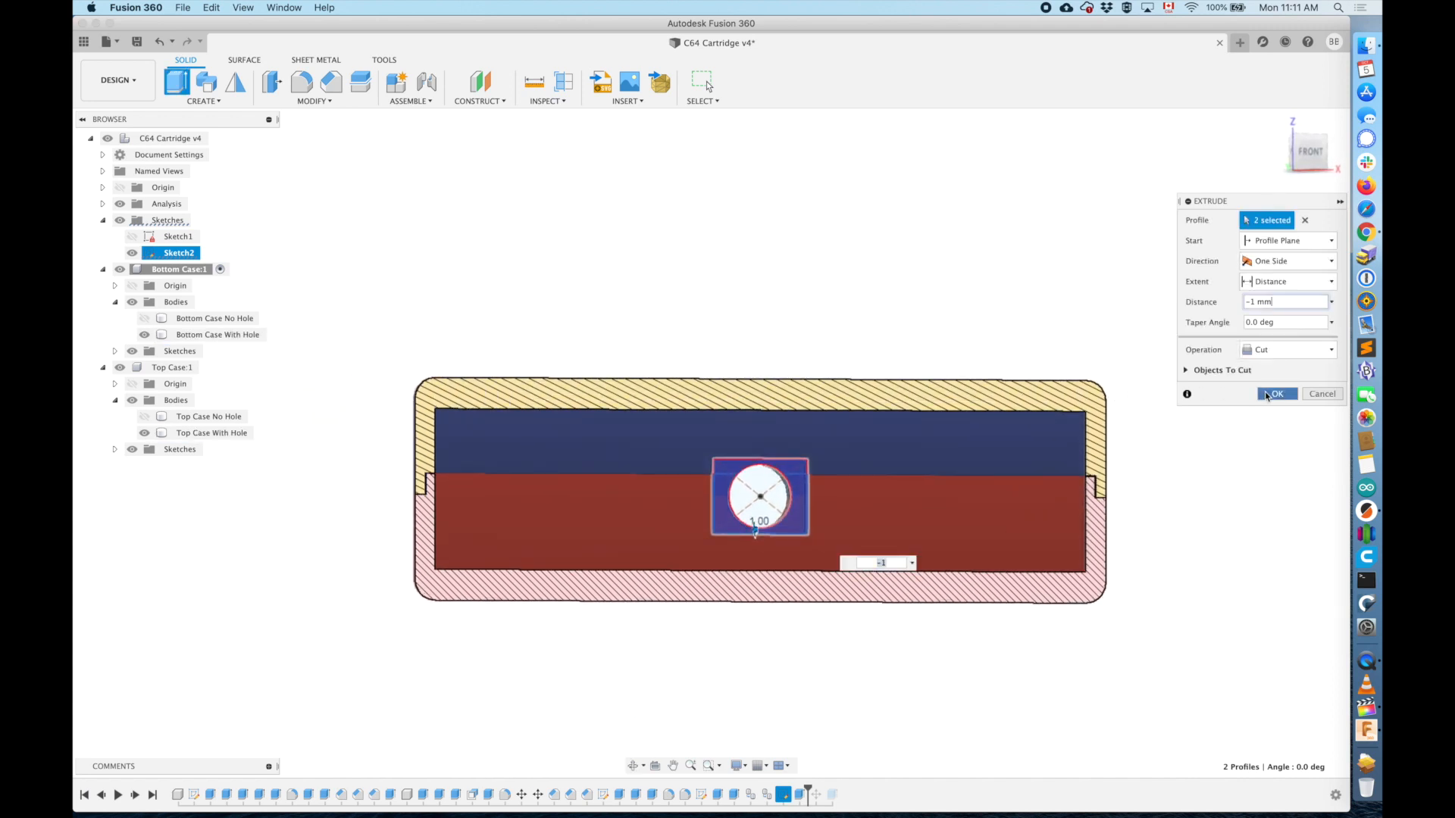
key("Return")
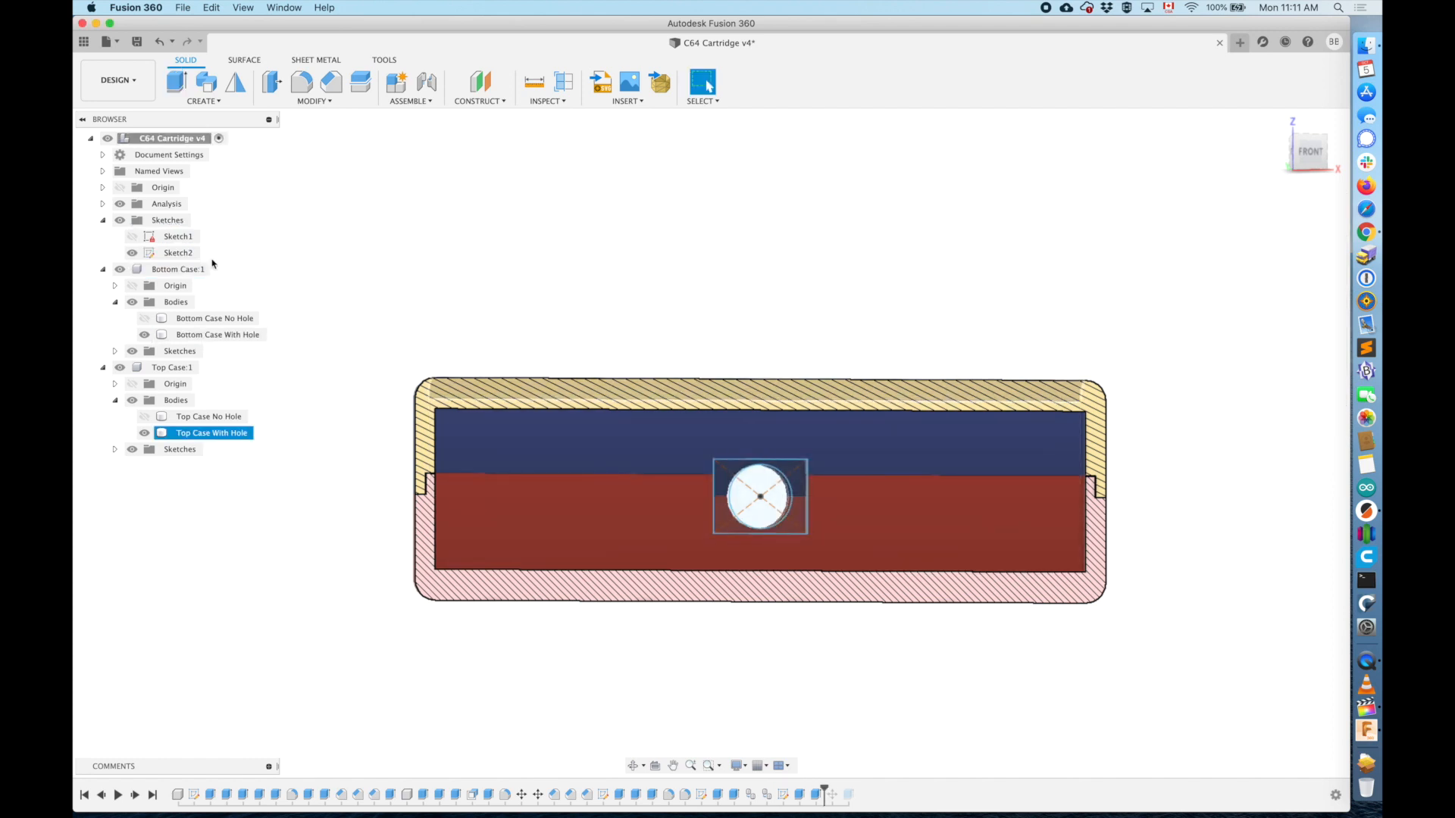
- Hide Sketch2 and inspect the round hole and its rectangular recess from inside and outside the case
left_click(131, 252)
left_click(816, 582)
scroll(816, 583, "down", 4)
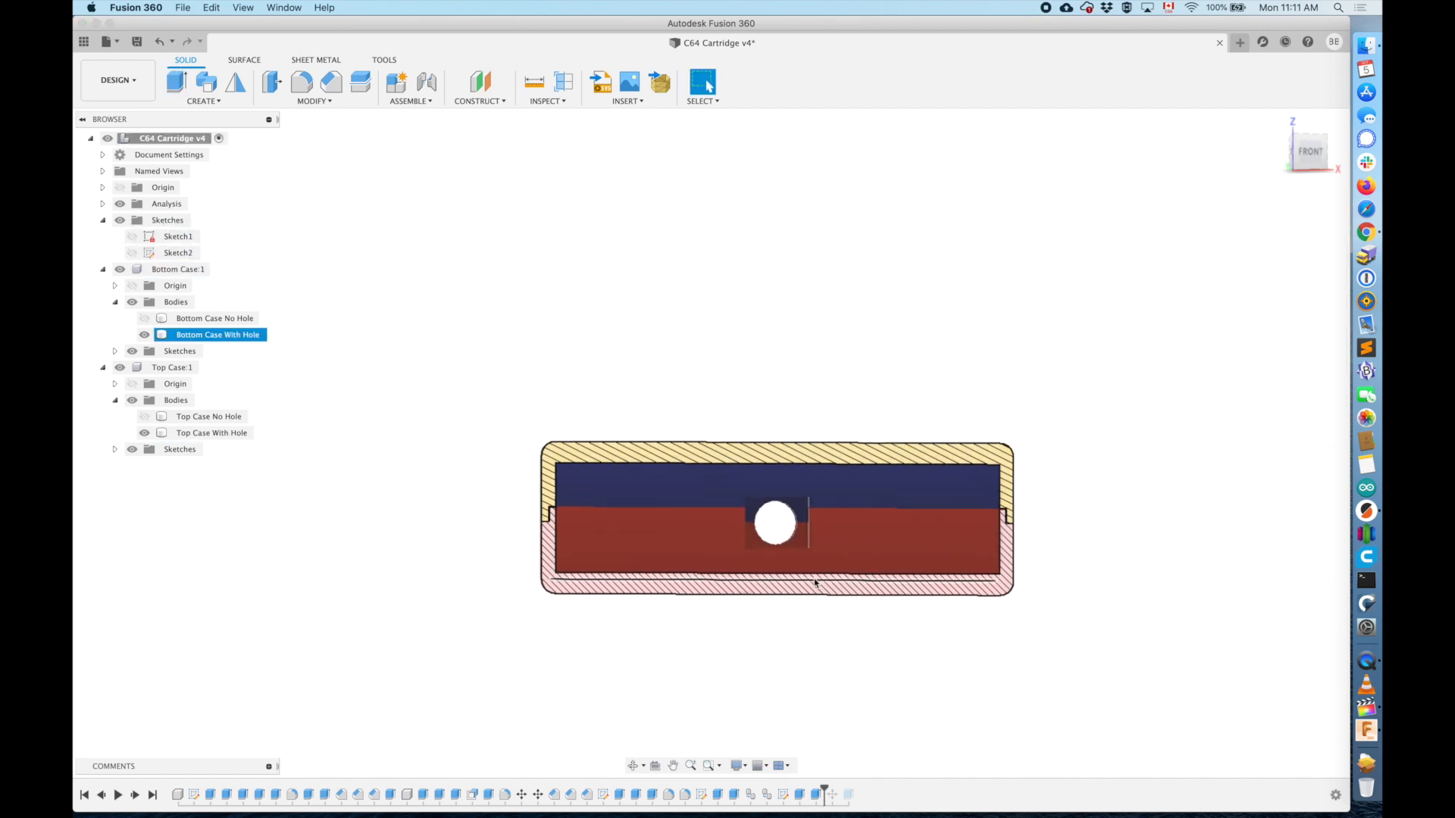
scroll(815, 583, "up", 10)
middle_click_drag(839, 557, 840, 591, "shift")
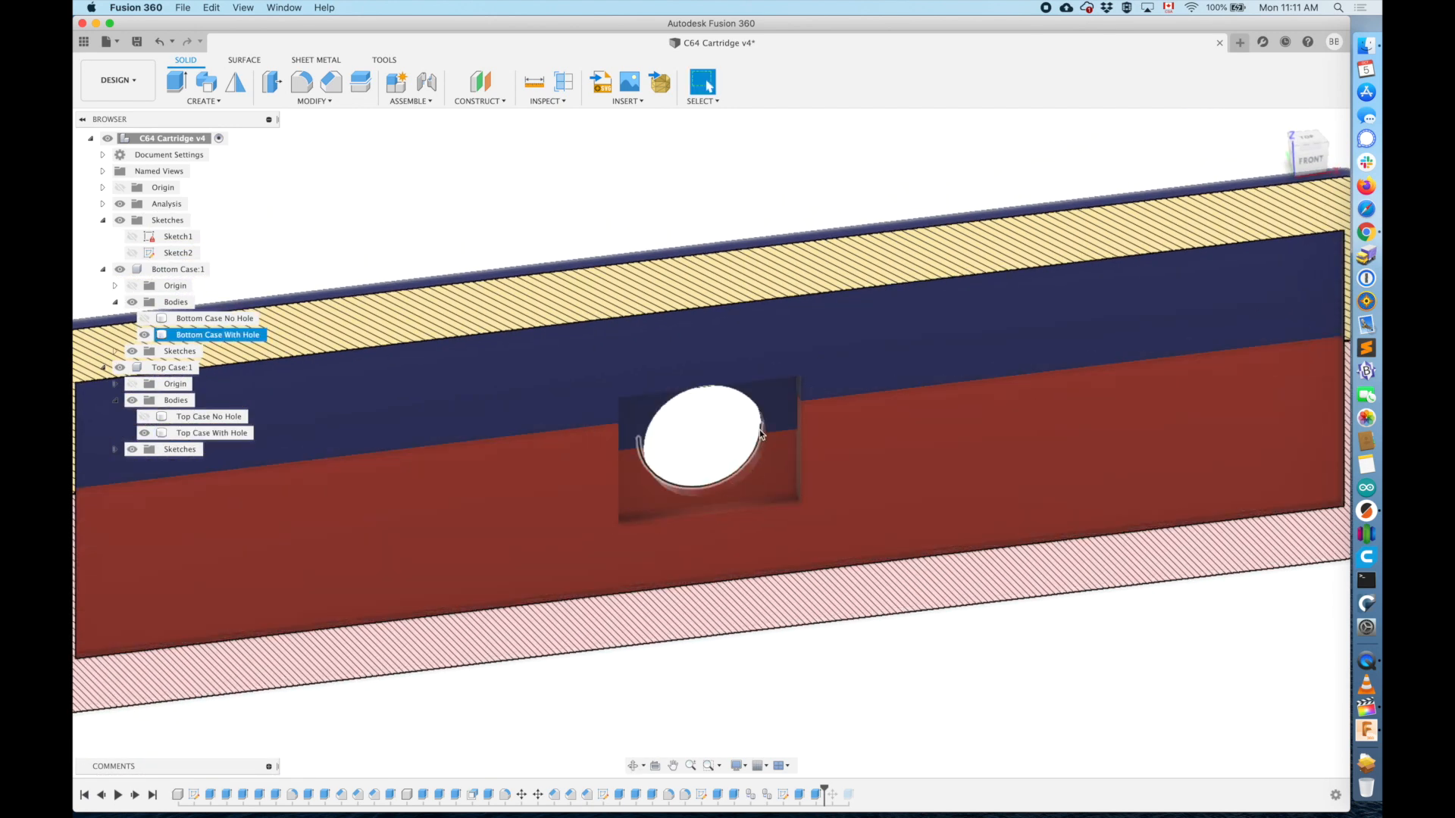
left_click(797, 428)
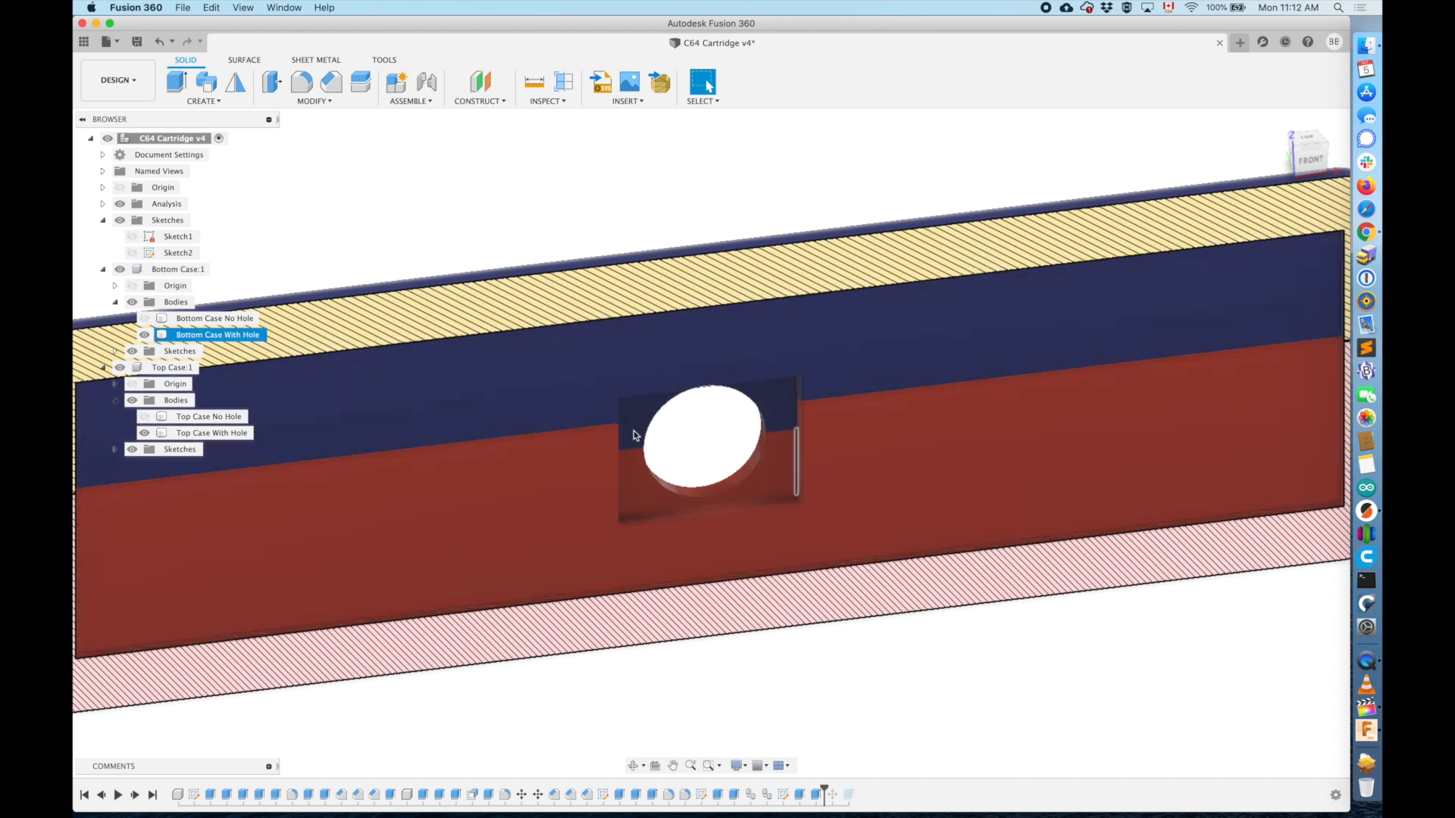
left_click(671, 412)
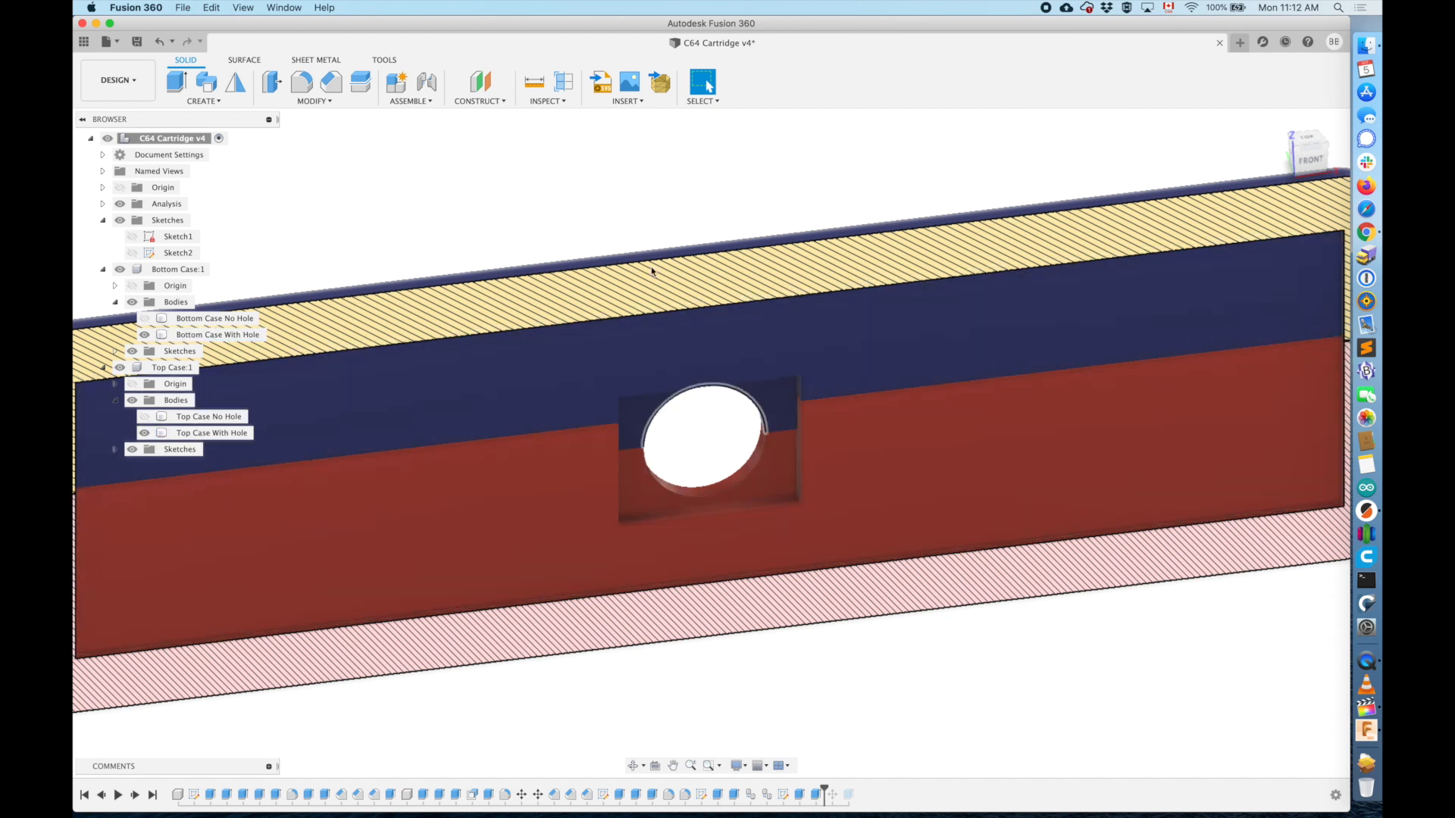
middle_click_drag(611, 210, 650, 194, "shift")
left_click(393, 230)
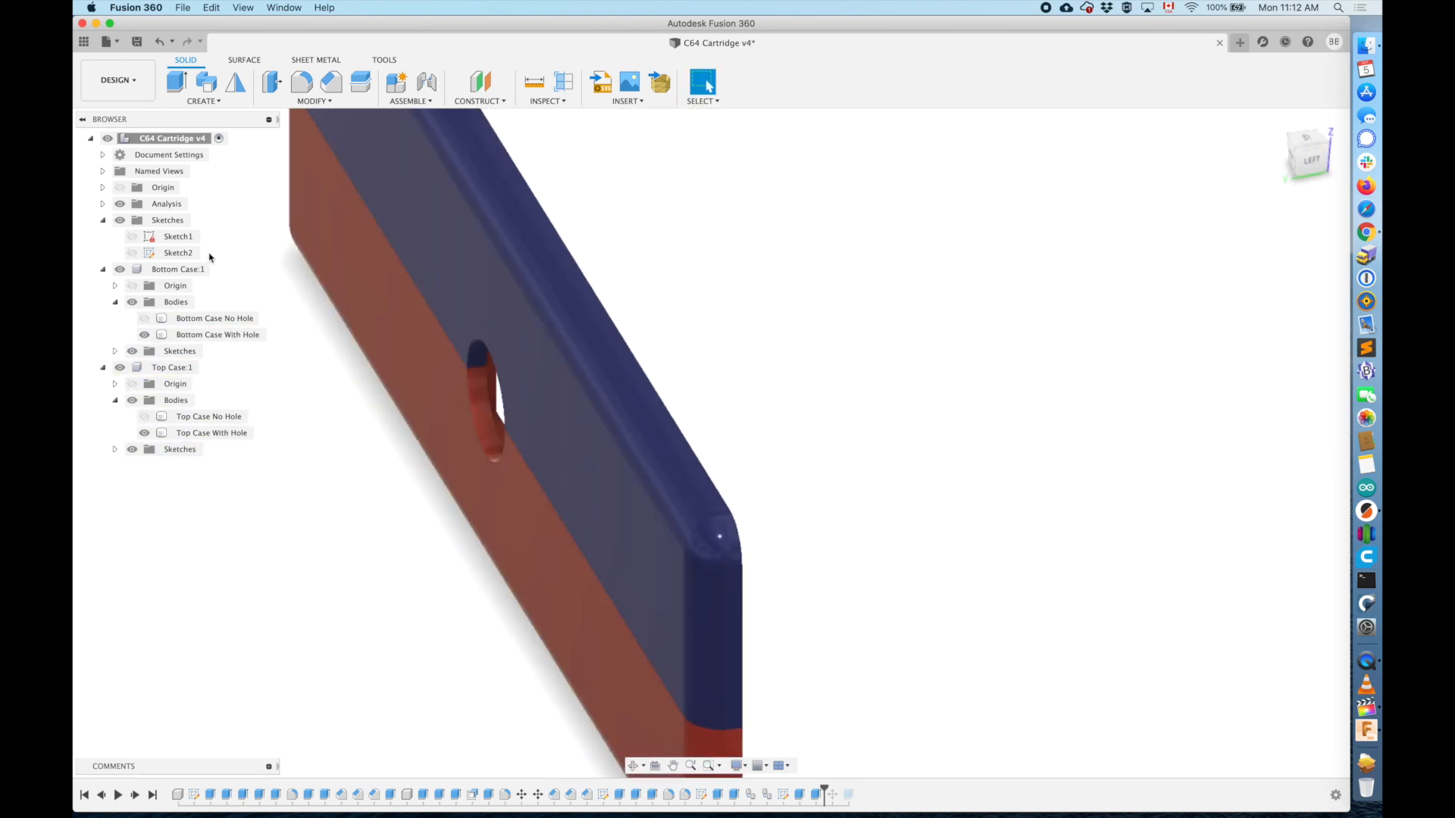
- Hide the section analysis and view the whole closed case from the corner home view
left_click(120, 204)
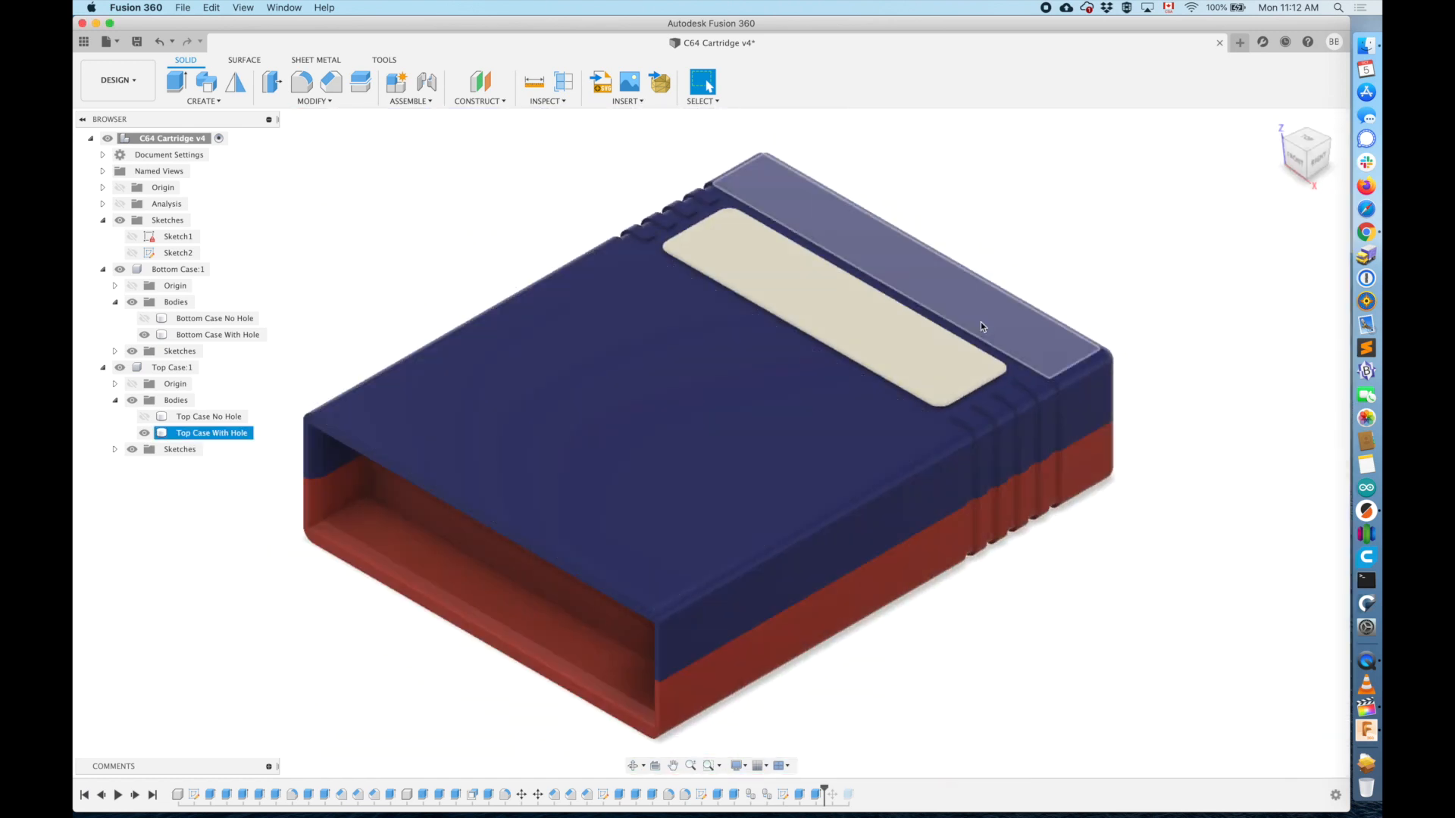
mouse_move(1095, 310)
middle_mouse_down("shift")
mouse_move(1042, 304)
mouse_move(967, 260)
mouse_move(1122, 271)
middle_mouse_up("shift")
left_click(1277, 122)
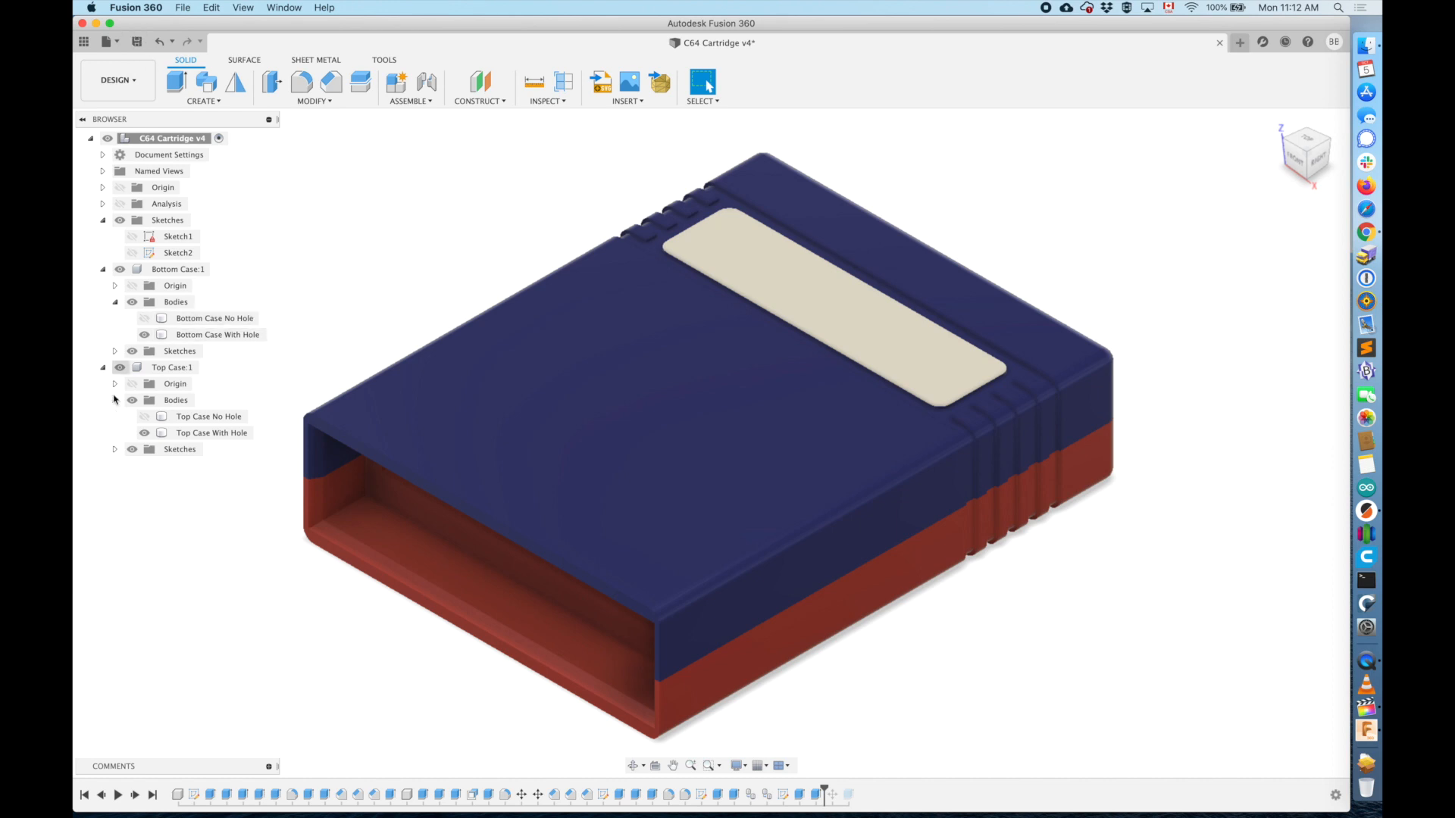
- Hide the With Hole bodies of both case halves and show their No Hole bodies instead
left_click(146, 335)
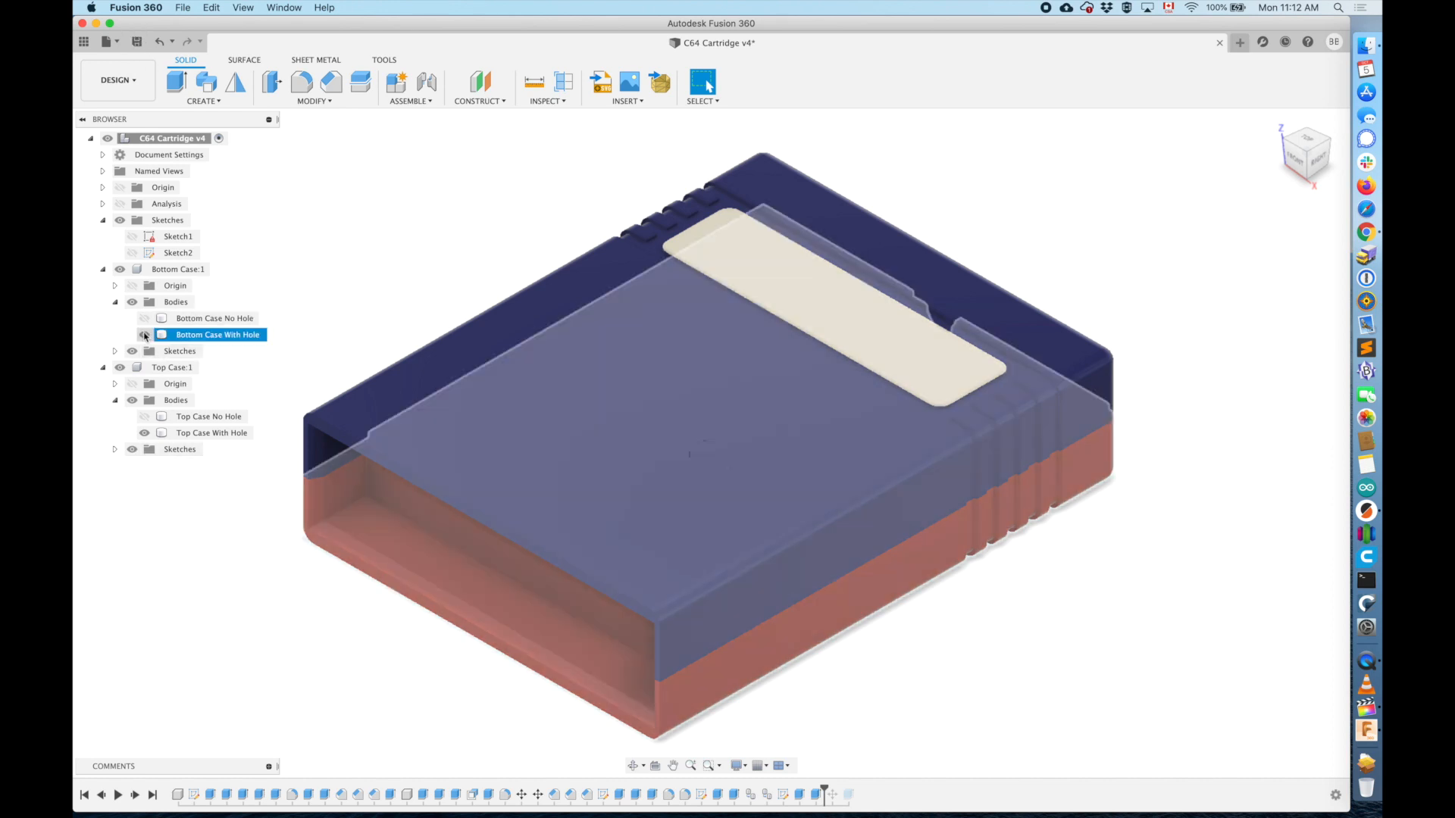
left_click(144, 335)
left_click(144, 318)
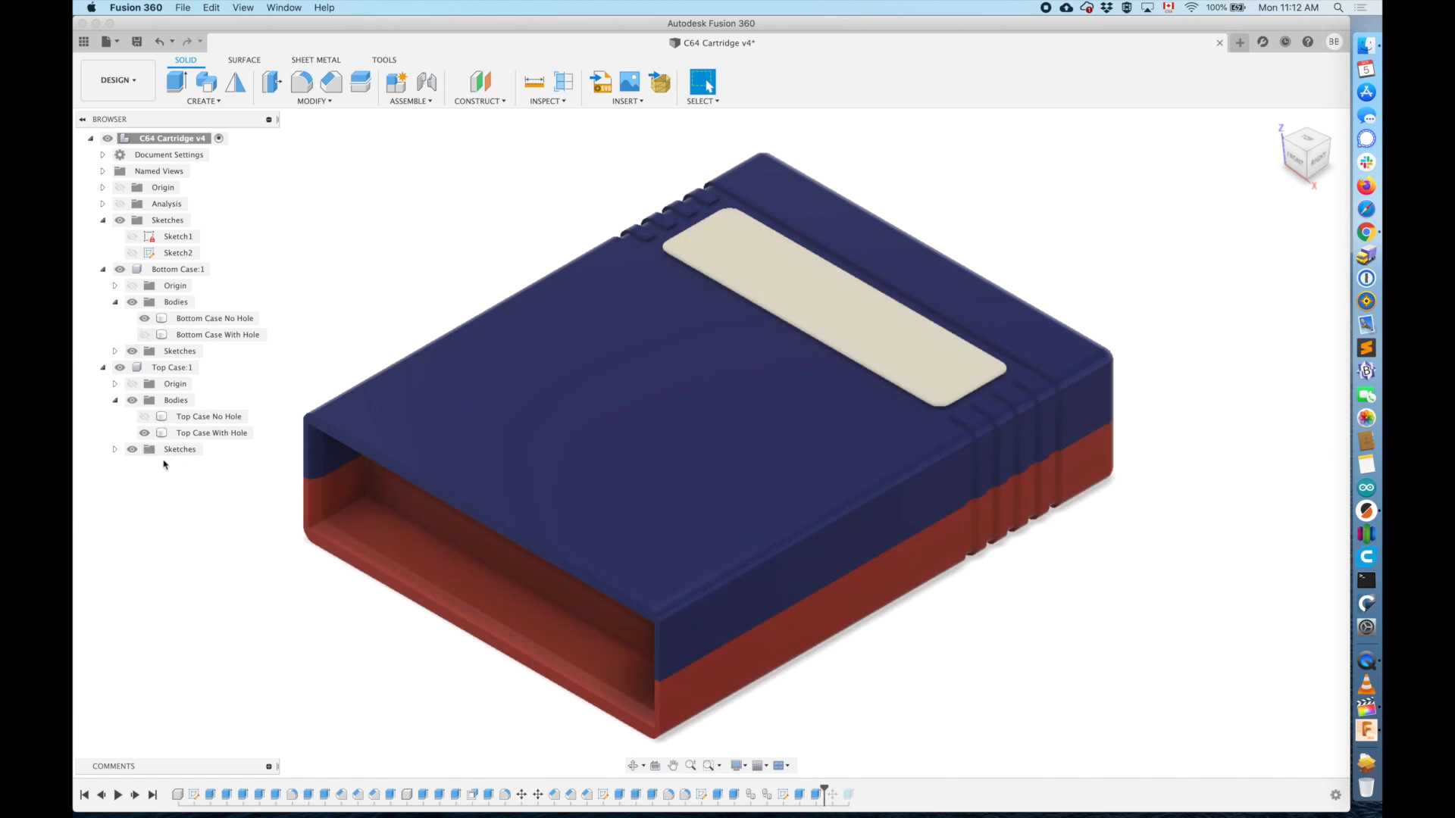
left_click(144, 433)
left_click(144, 416)
- Roll the timeline marker forward to the end and bring both opened case halves into view
left_click_drag(825, 790, 894, 789)
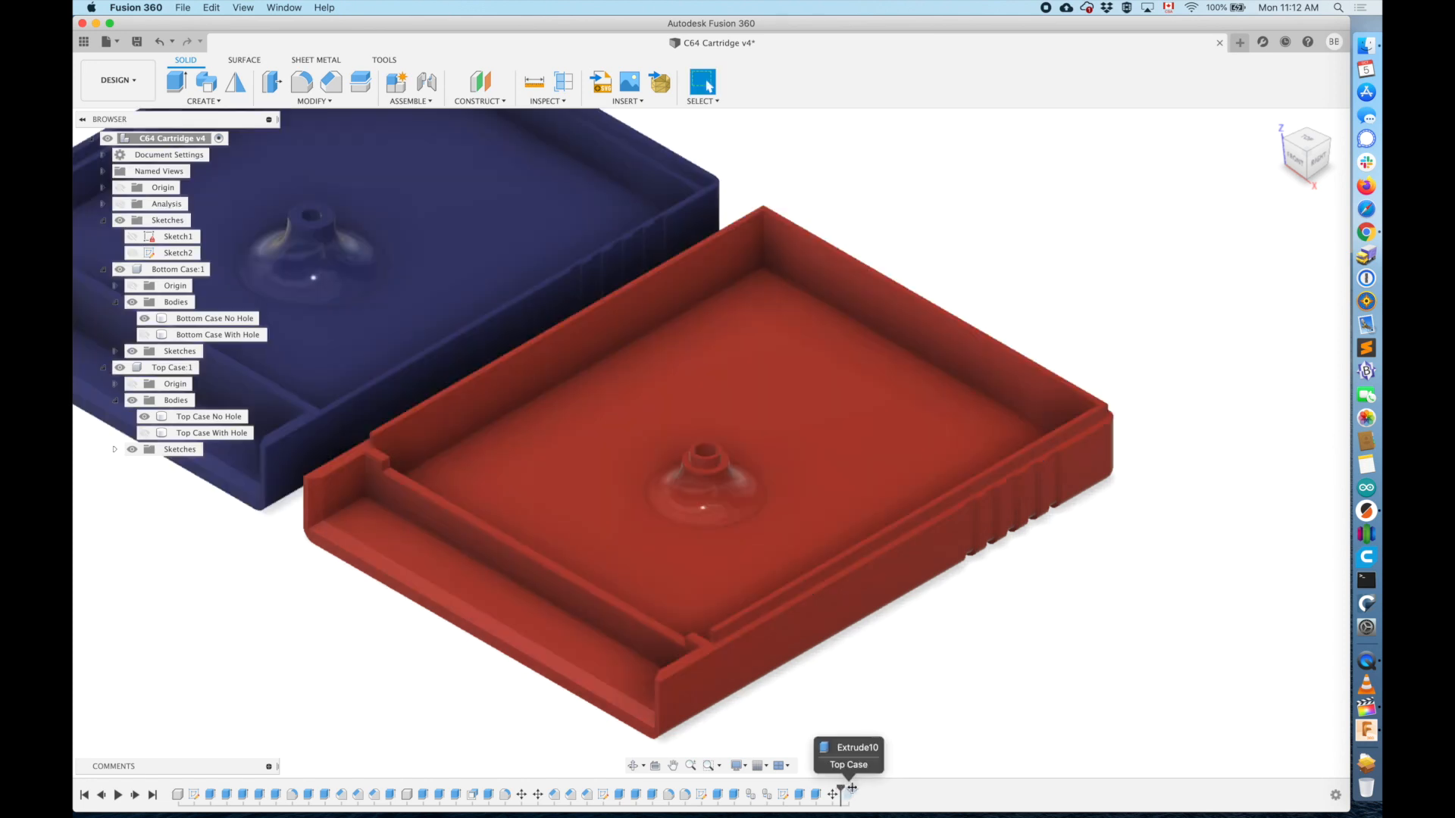
middle_click_drag(357, 653, 656, 683)
scroll(655, 683, "down", 5)
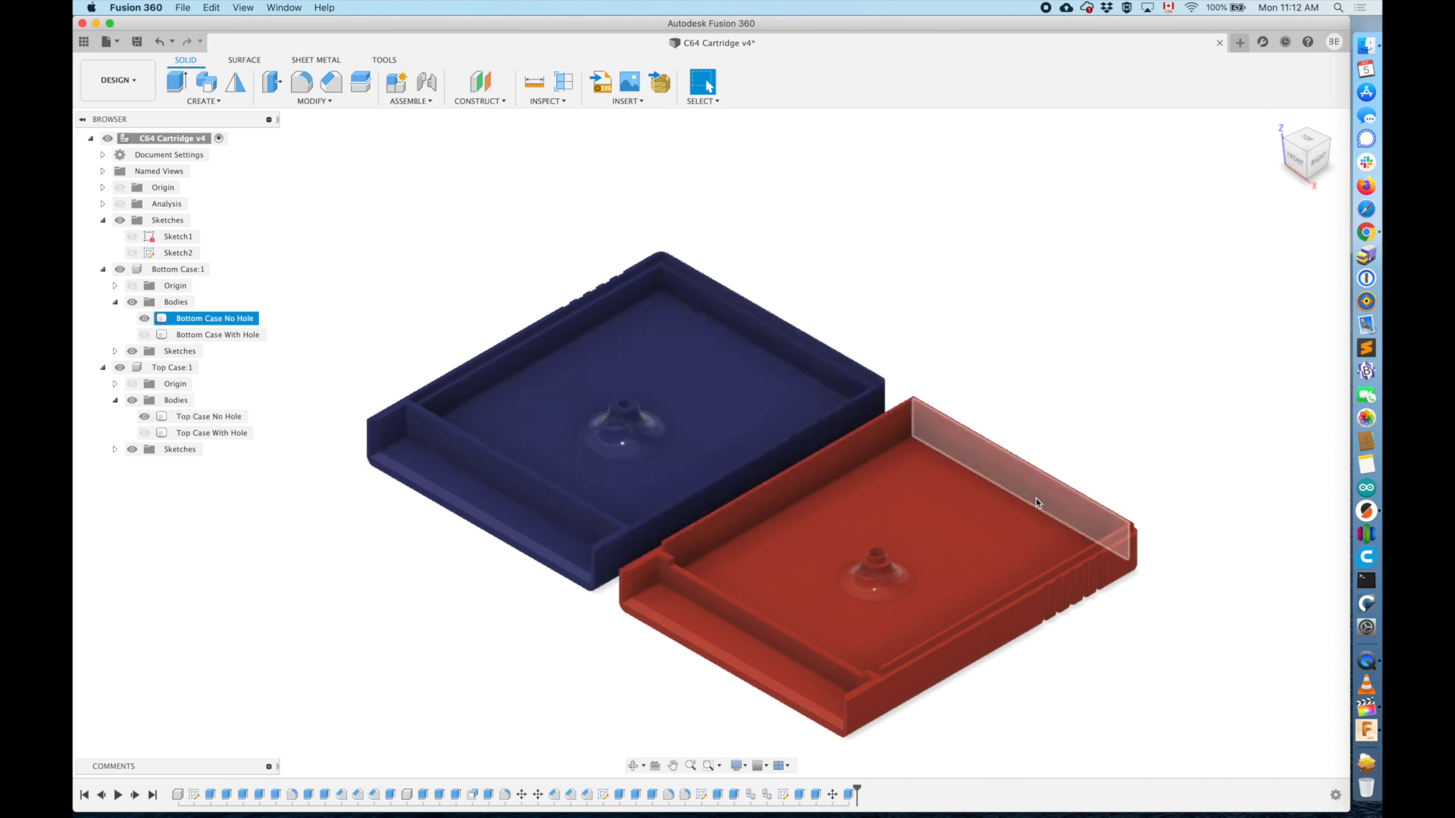
left_click(850, 431)
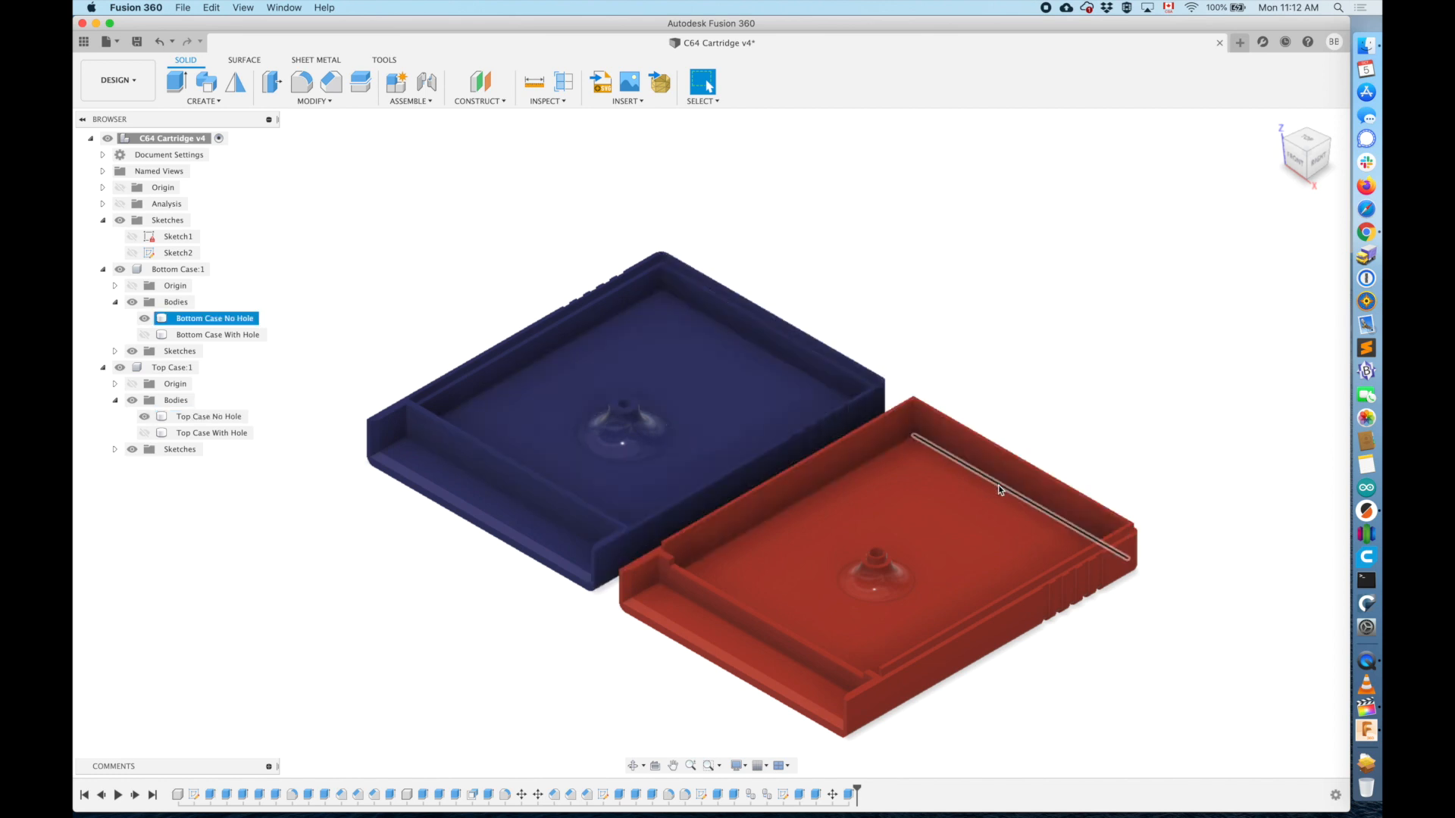
- Hide the No Hole bodies of both case halves and show the With Hole bodies again
left_click(144, 334)
left_click(144, 318)
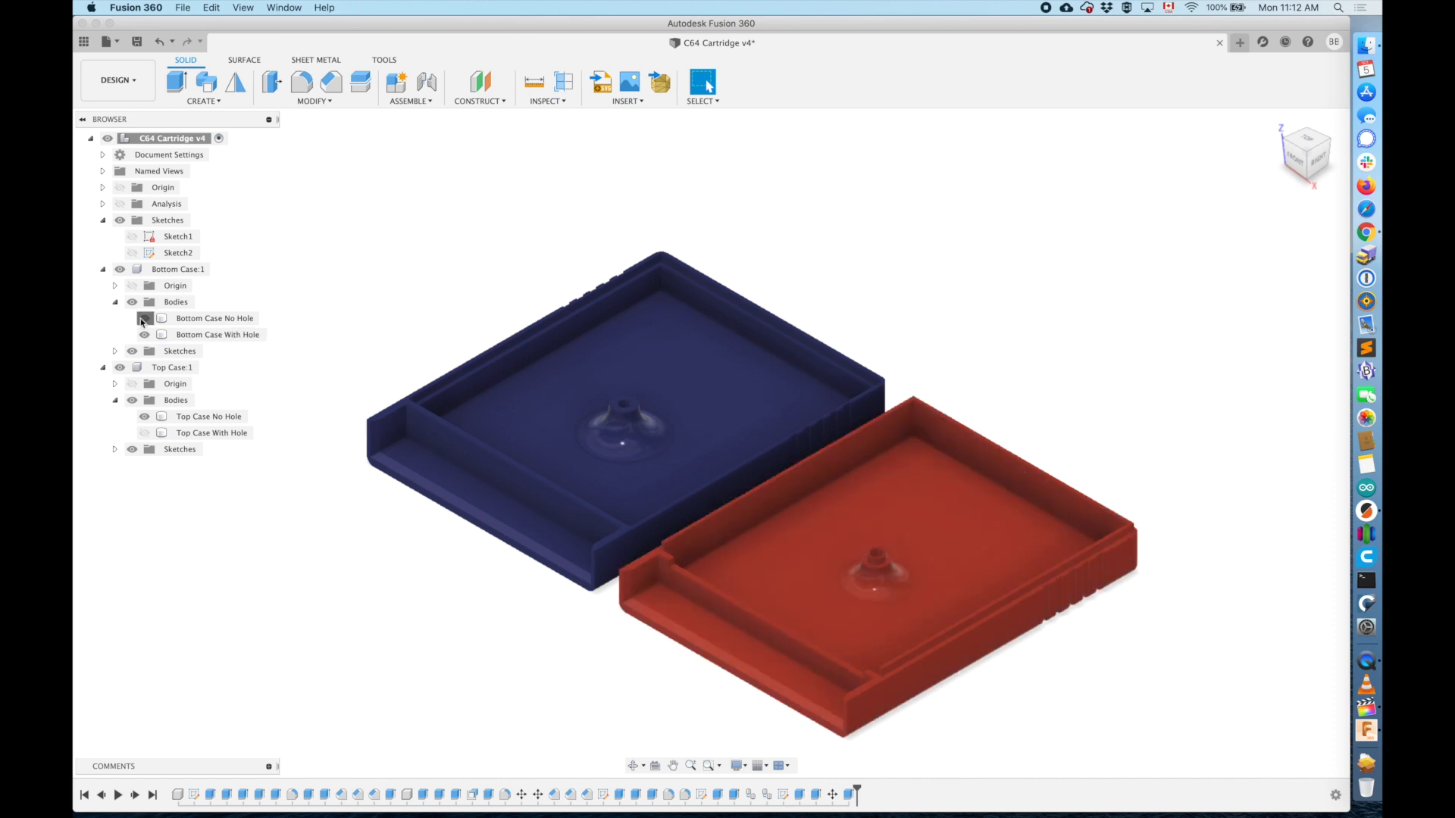
left_click(145, 416)
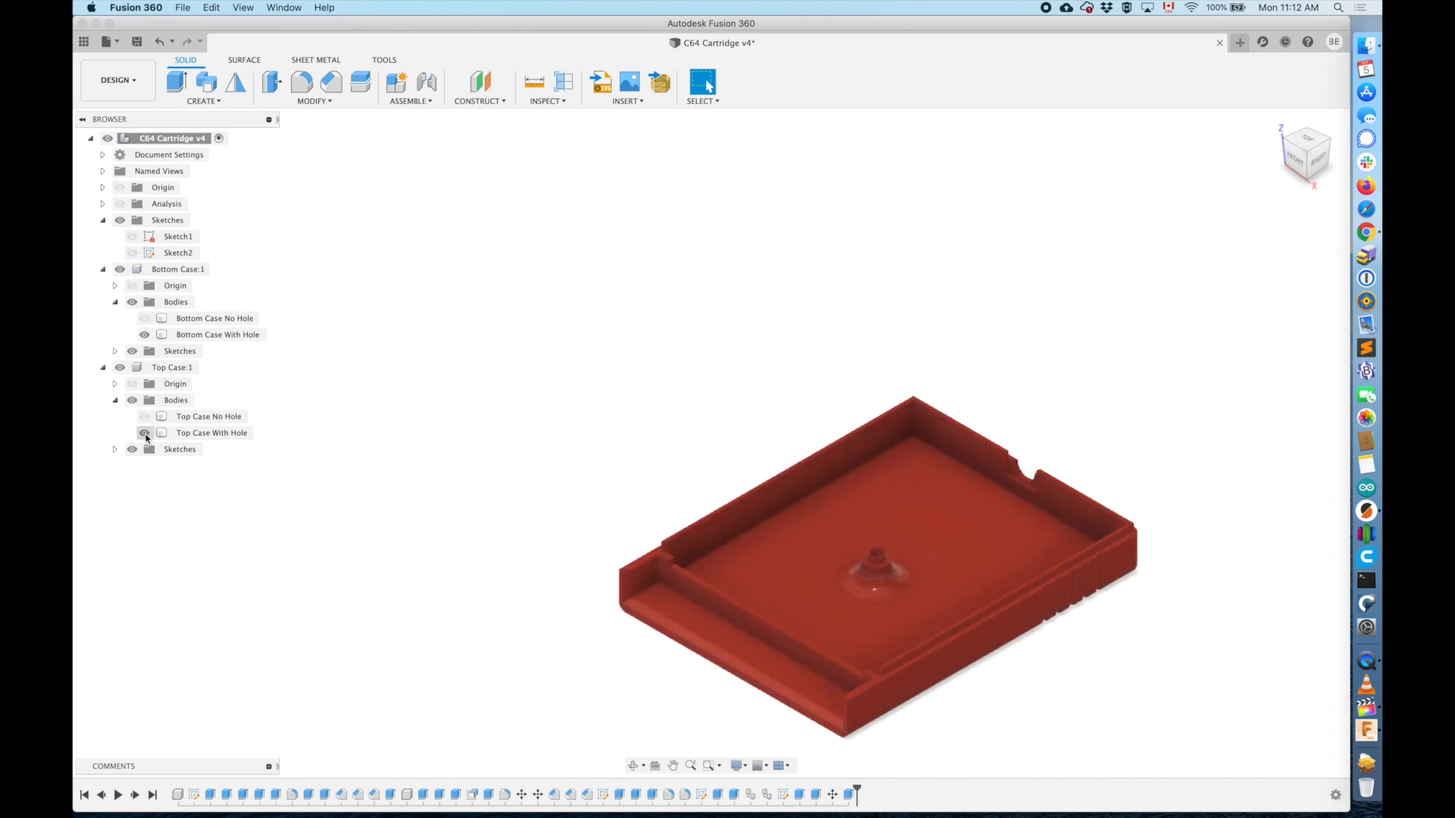
left_click(144, 432)
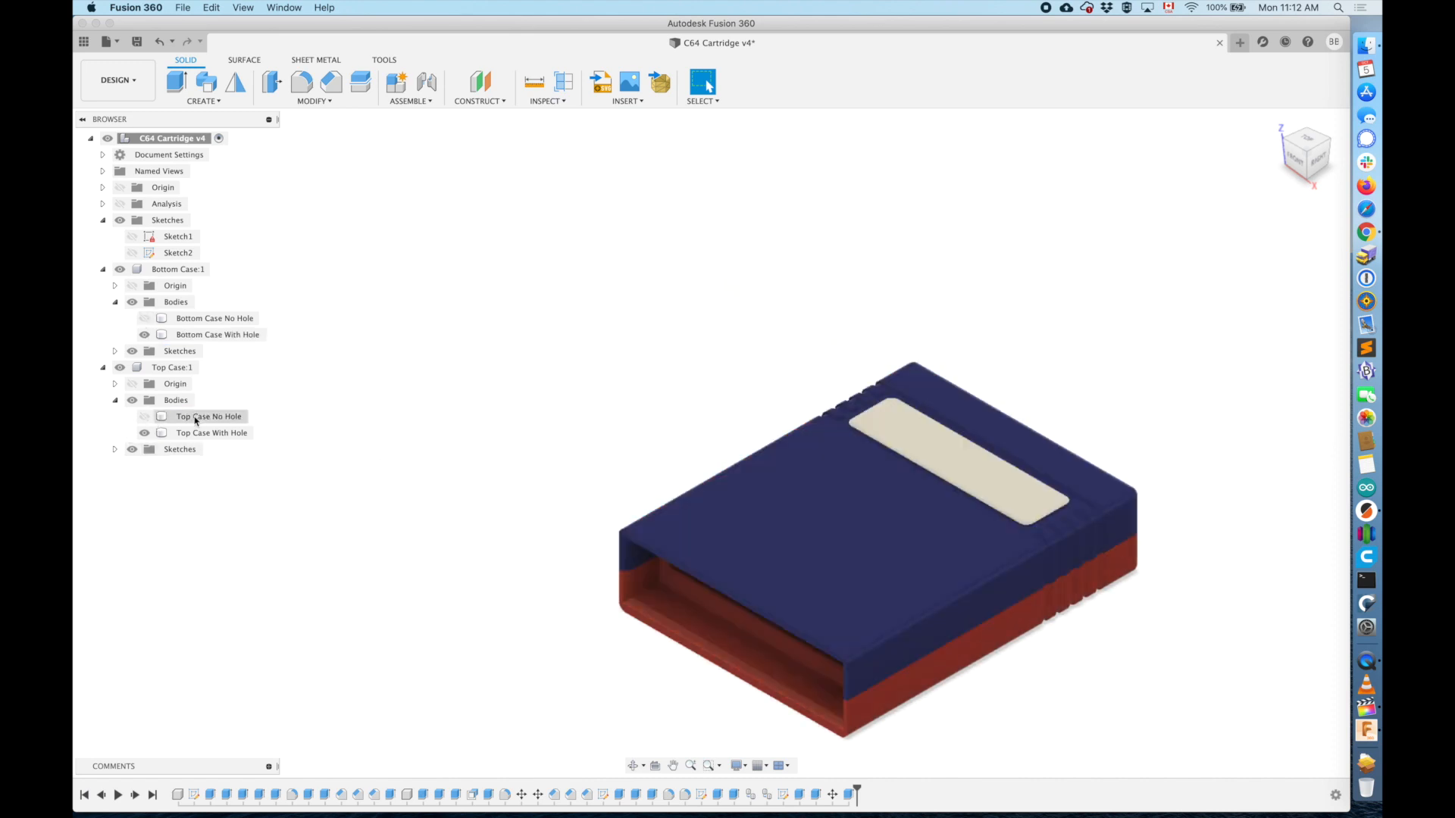
- Turn the Top Case With Hole body inside up and move it beside the bottom half, with a final X distance of about 7.34 mm
right_click(222, 438)
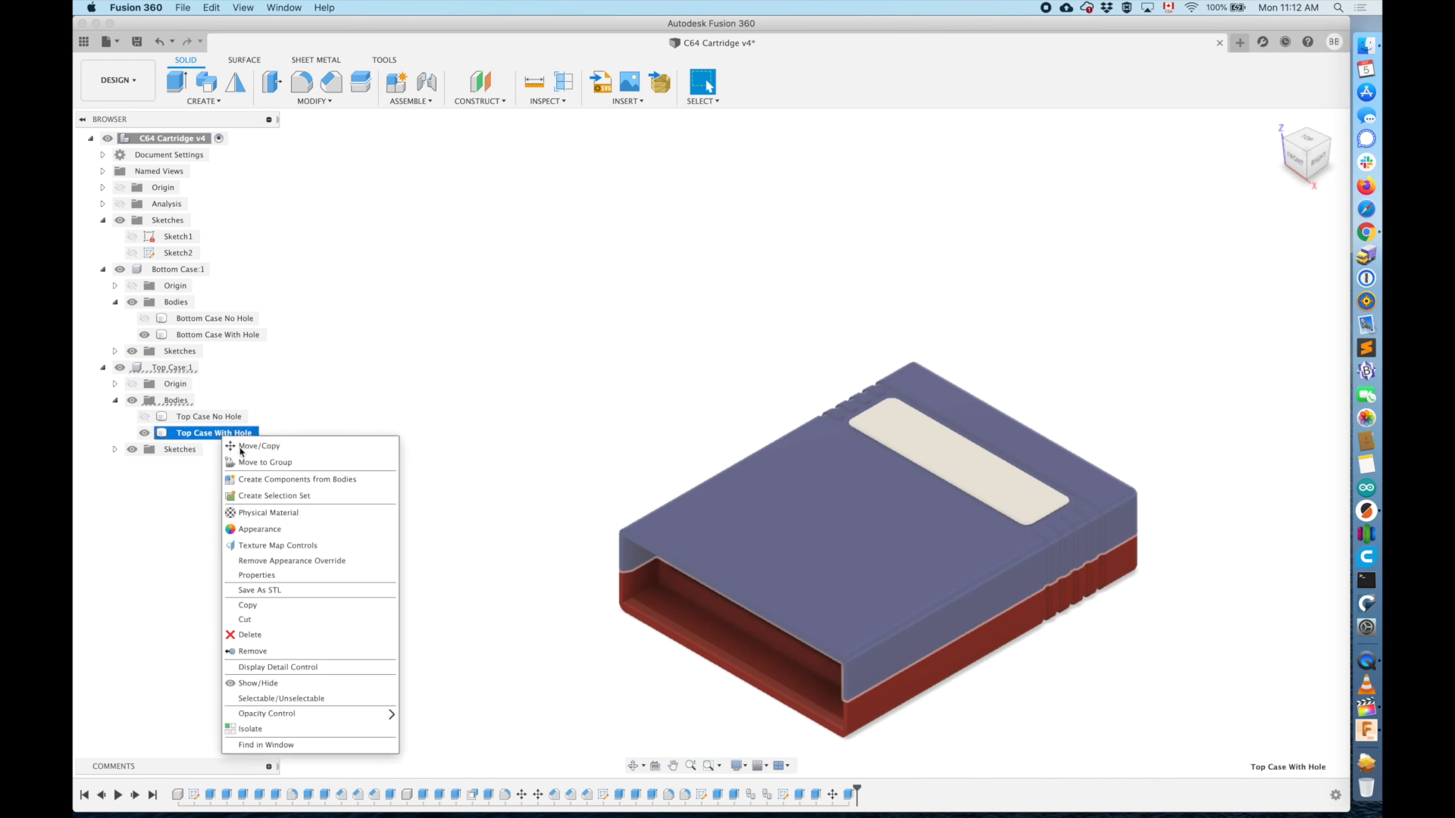
left_click(231, 446)
left_click_drag(668, 599, 566, 536)
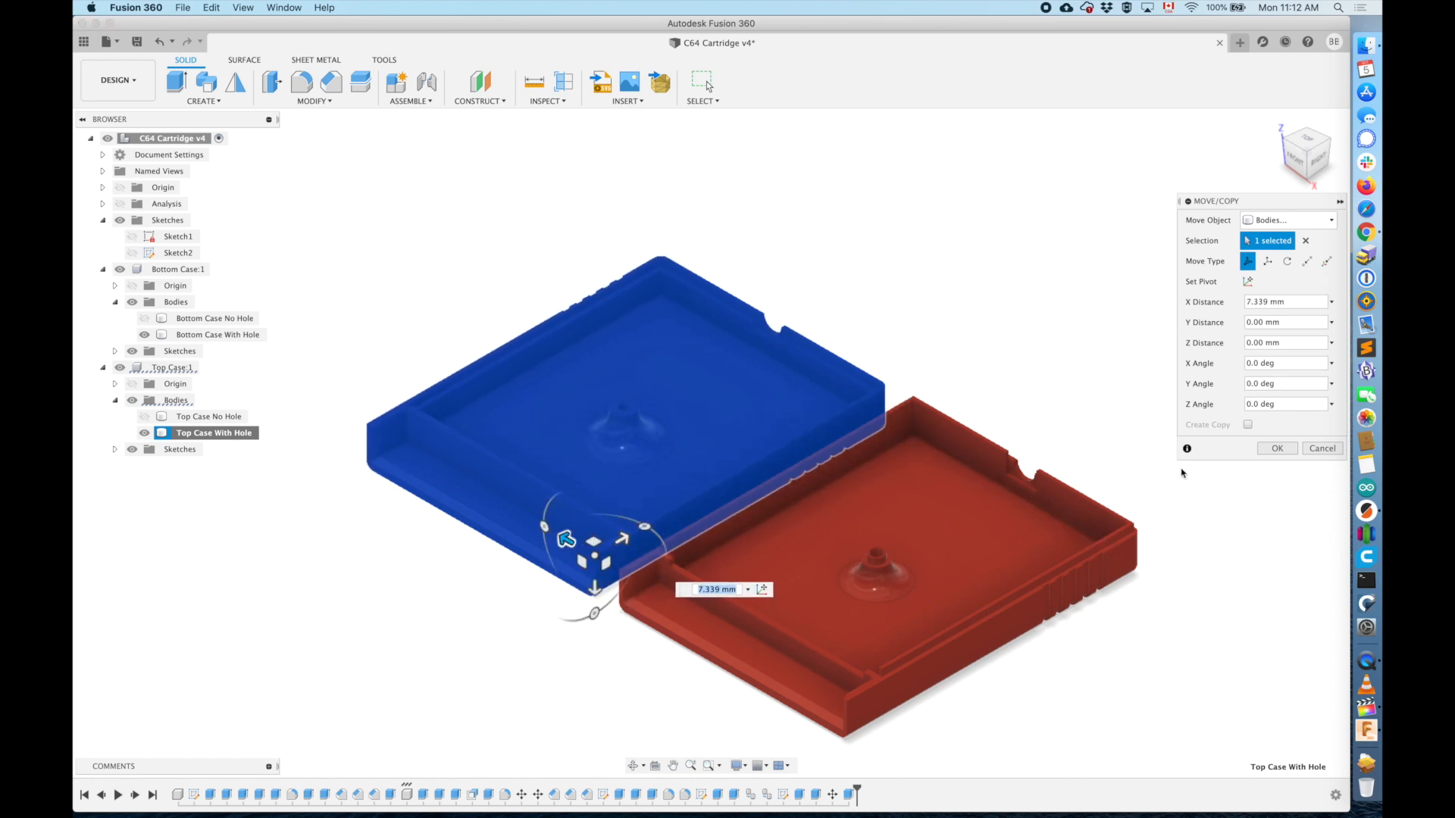
key("Return")
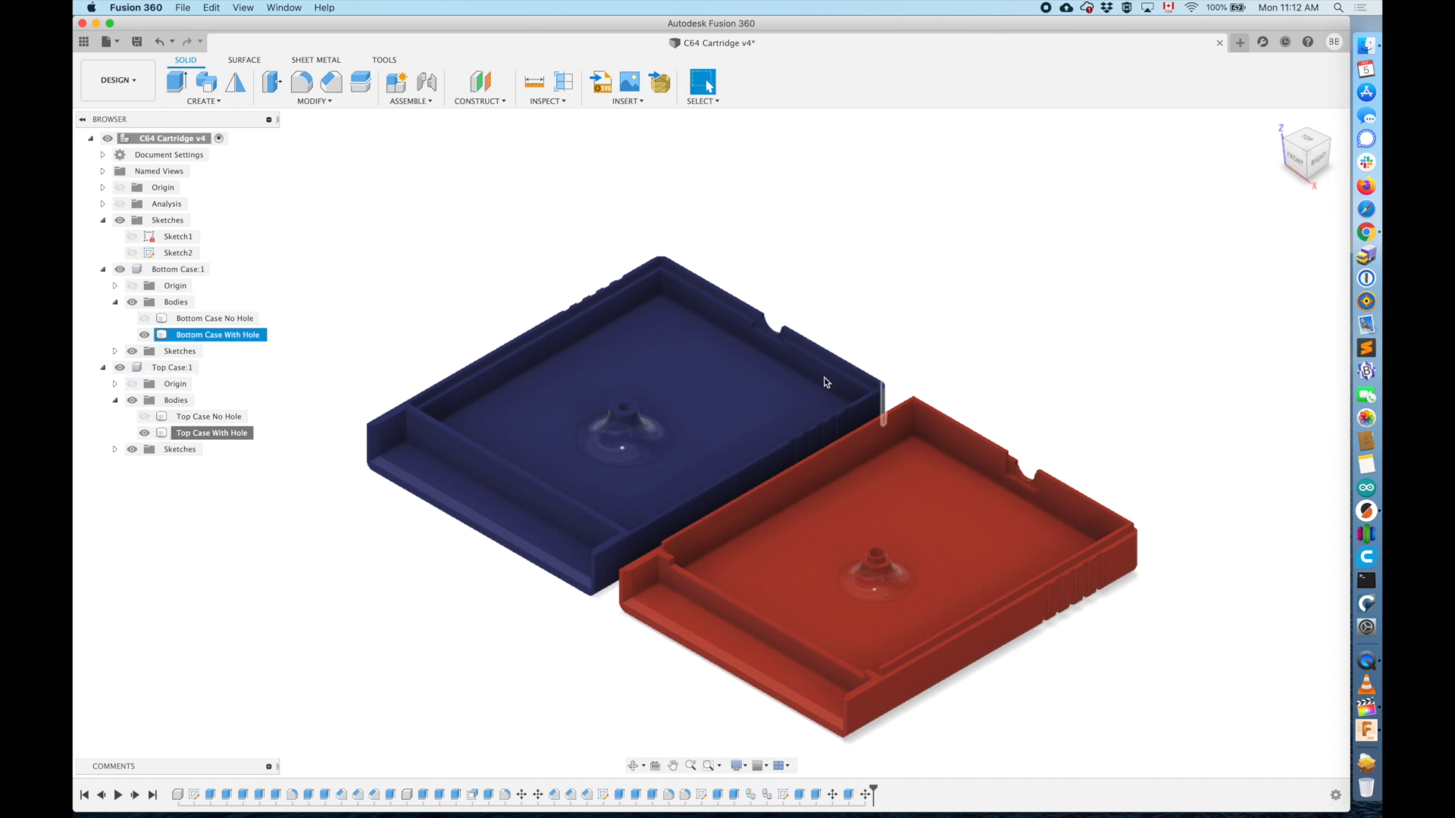
- Save the Bottom Case With Hole body as a binary, high-refinement STL named C64 Bottom Case With Hole on the Desktop
left_click(226, 336)
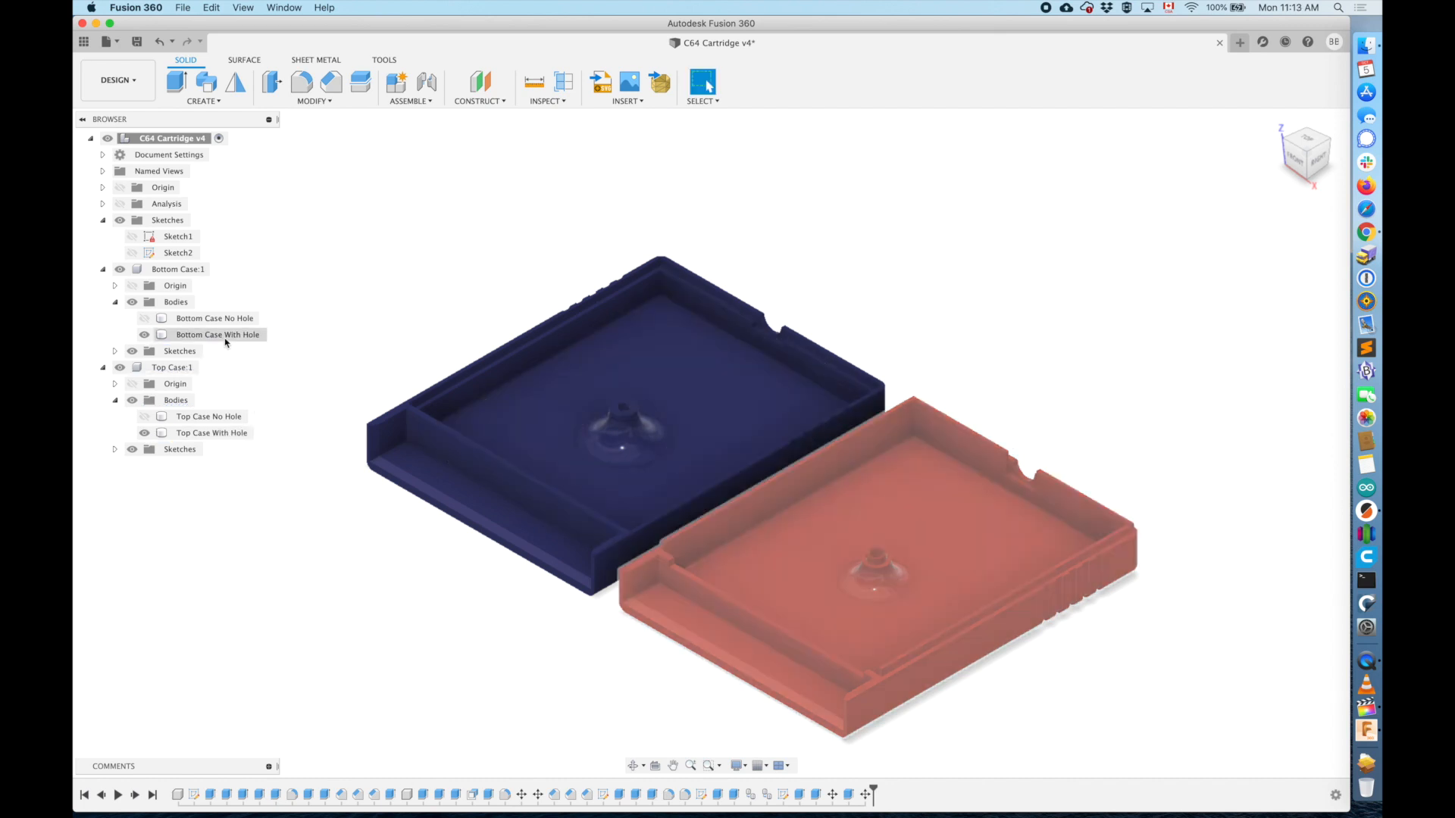
right_click(226, 338)
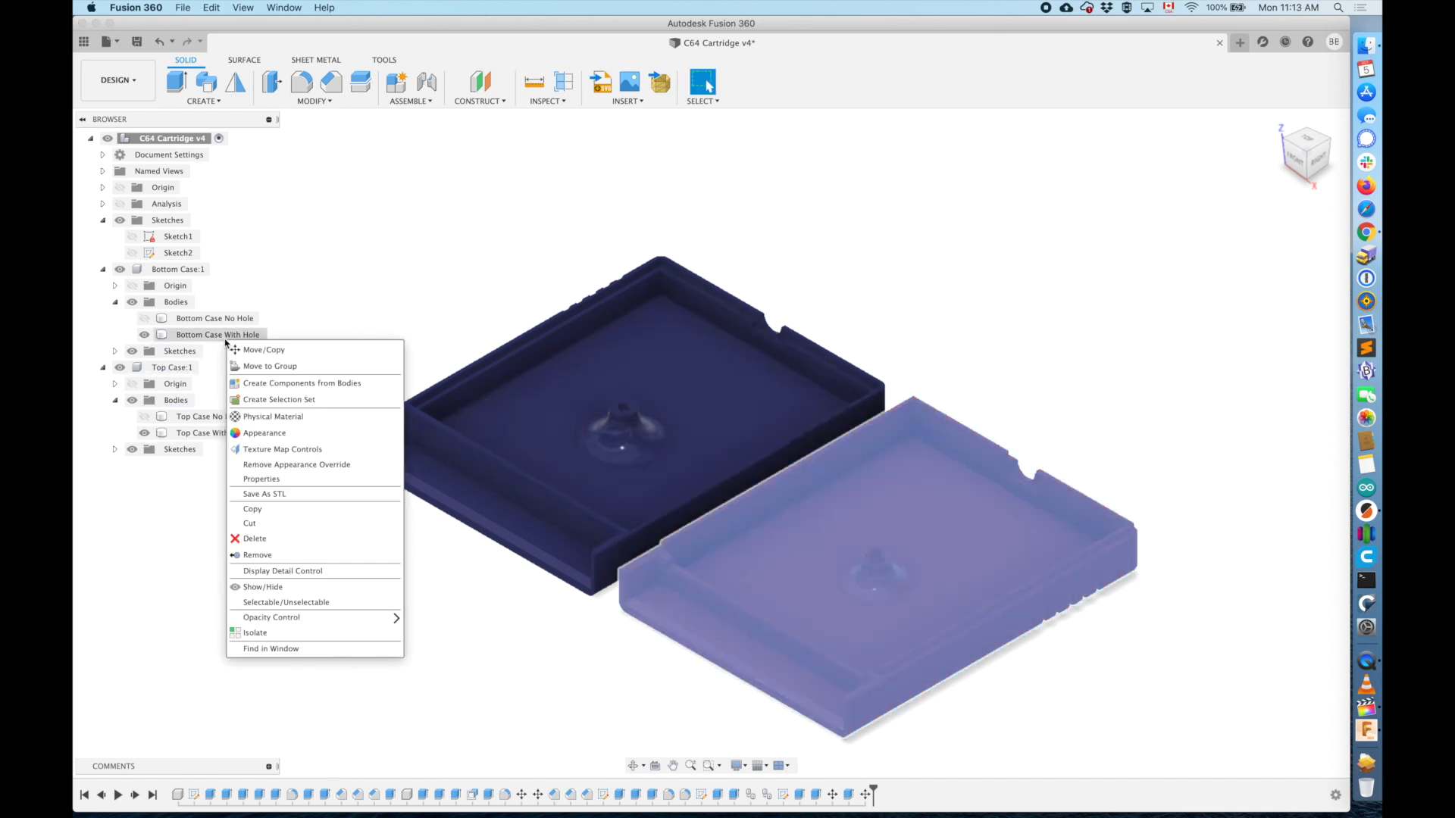
left_click(303, 494)
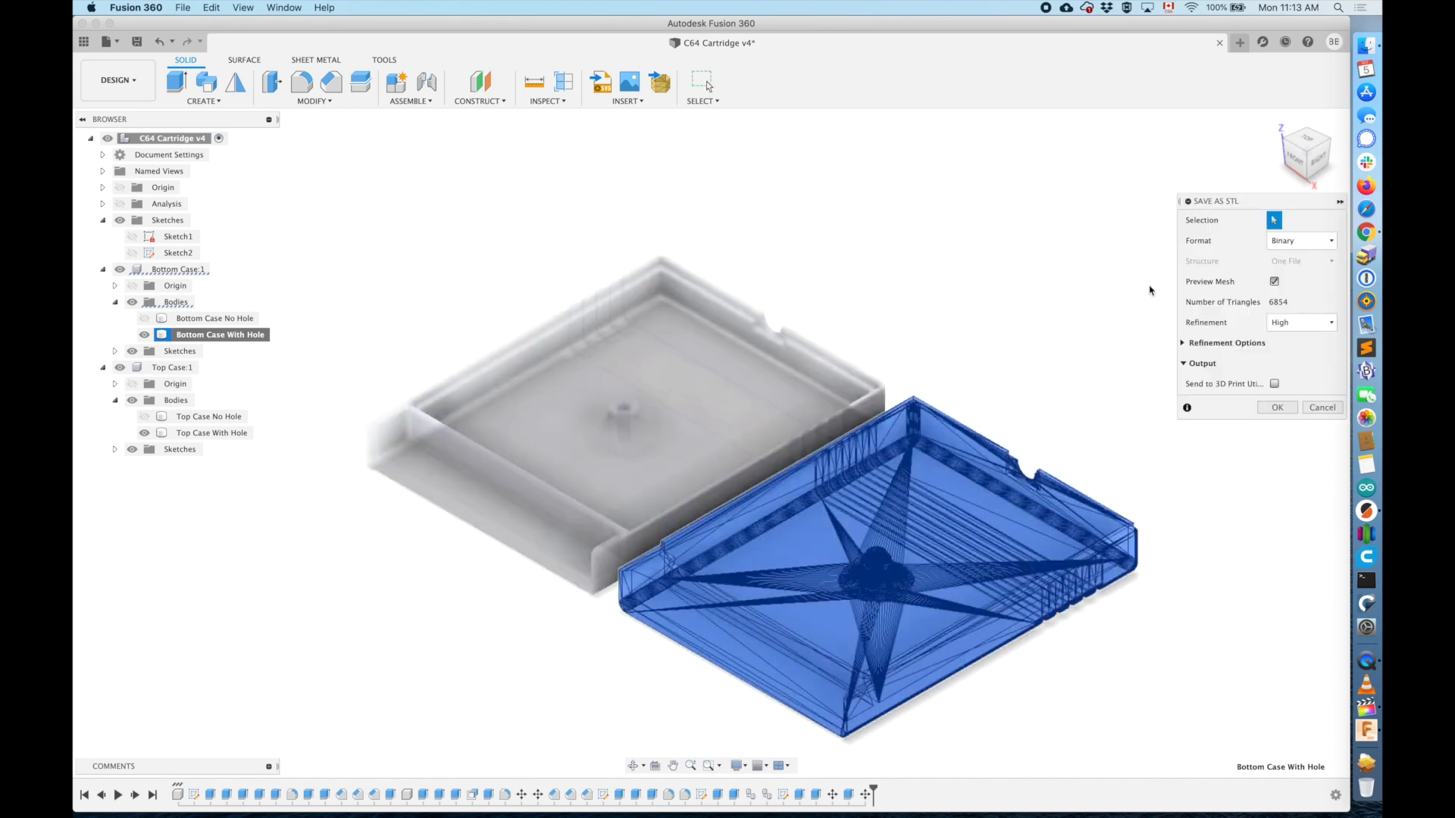
left_click(447, 253)
type("C64 Bottom Case")
left_click(987, 568)
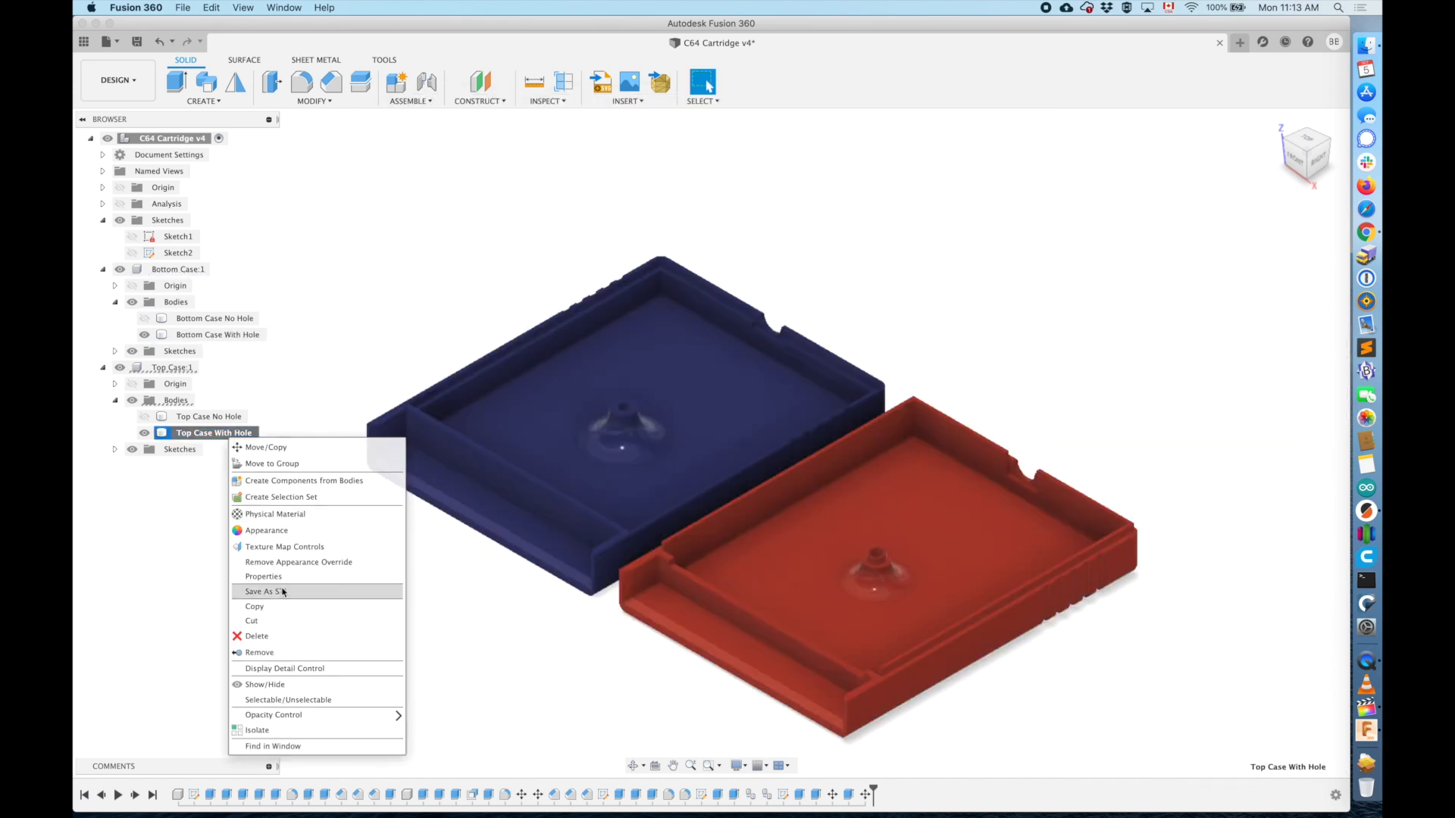
- Save the Top Case With Hole body as an STL named C64 Top Case With Hole on the Desktop
left_click(282, 591)
type("C64 Top Case")
left_click(987, 568)
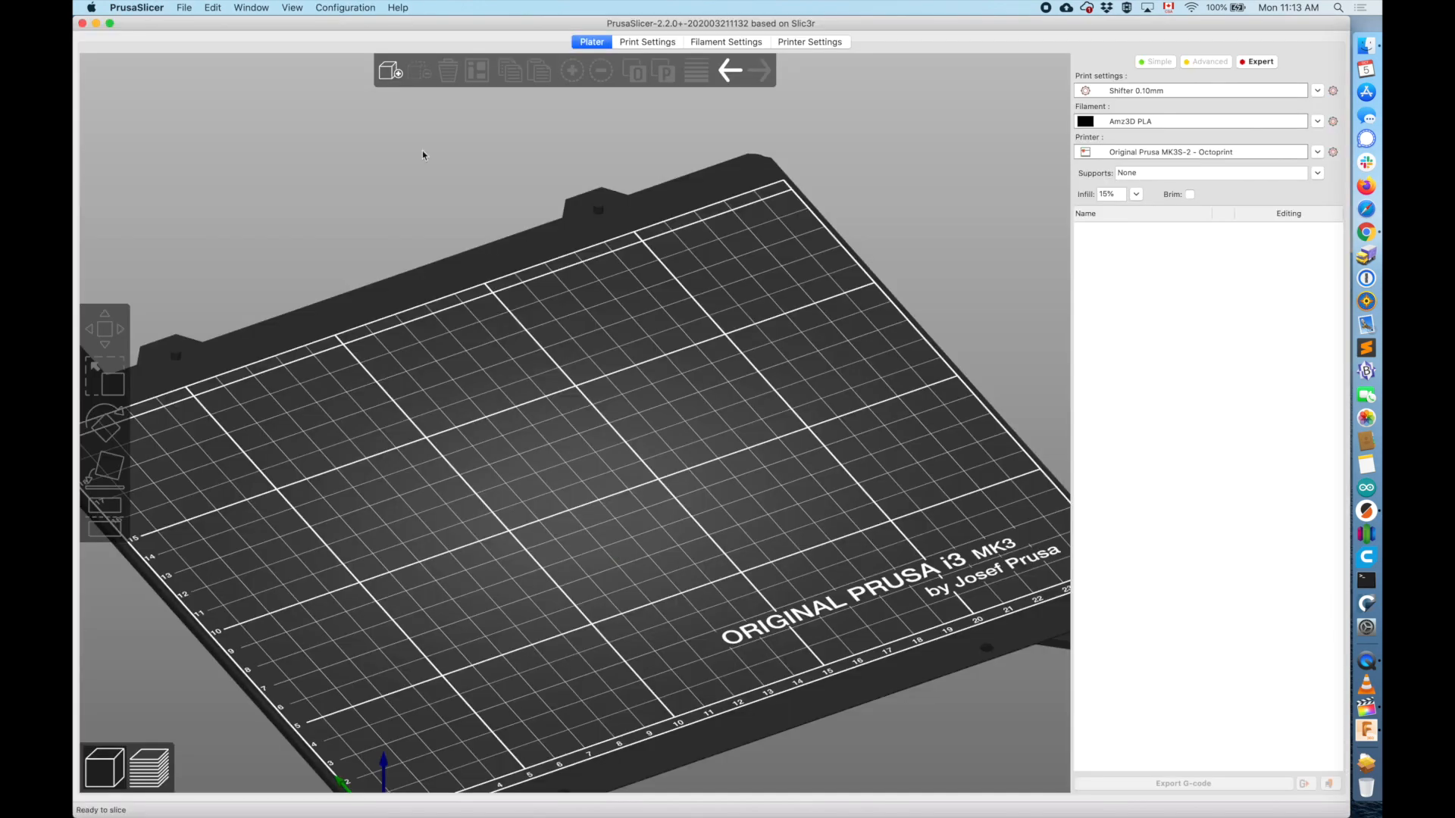
- In PrusaSlicer, choose the 0.20mm QUALITY print settings and the Original Prusa MK3S-1 - Octoprint printer
left_click(1213, 91)
left_click(1185, 184)
left_click(1212, 153)
left_click(1182, 267)
- Import C64 Bottom Case With Hole.stl and C64 Top Case With Hole.stl from the Desktop onto the print bed
left_click(391, 71)
left_click(576, 187)
left_click(576, 212, "super")
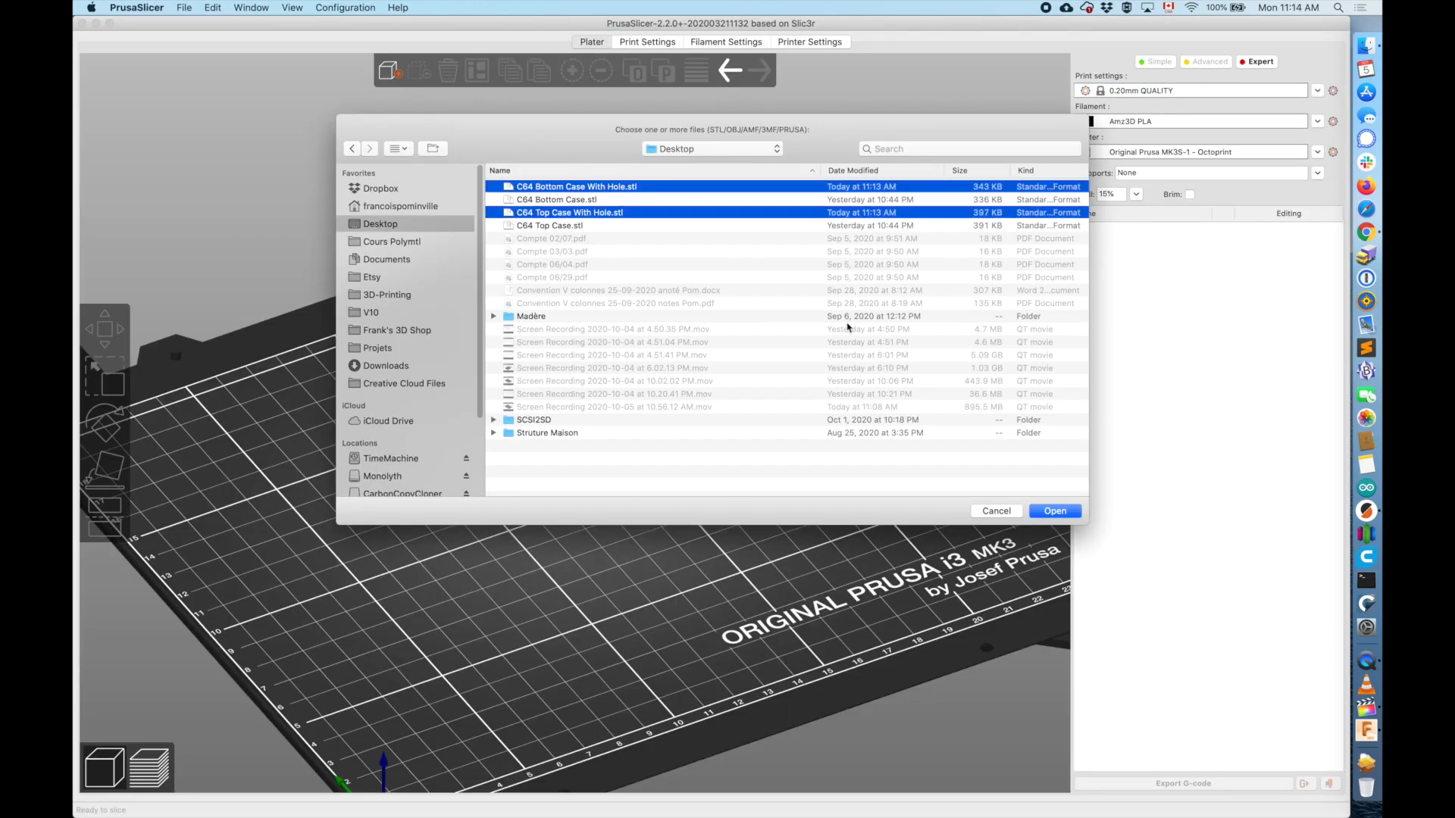
left_click(1055, 511)
- Slice both case halves and preview the layers by lowering the displayed height and restoring it to the full height
scroll(956, 569, "up", 5)
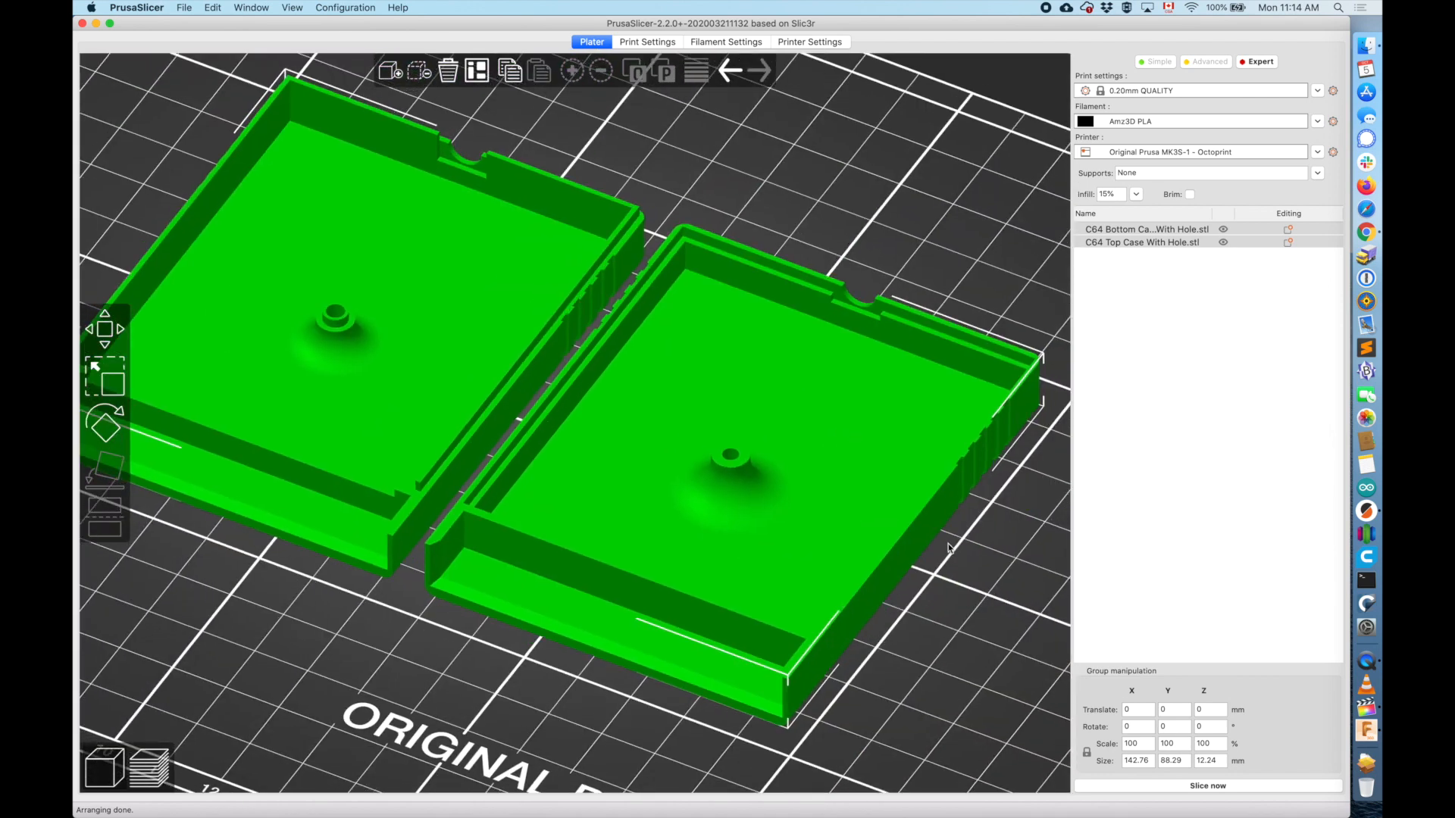
scroll(956, 568, "down", 2)
left_click(1216, 787)
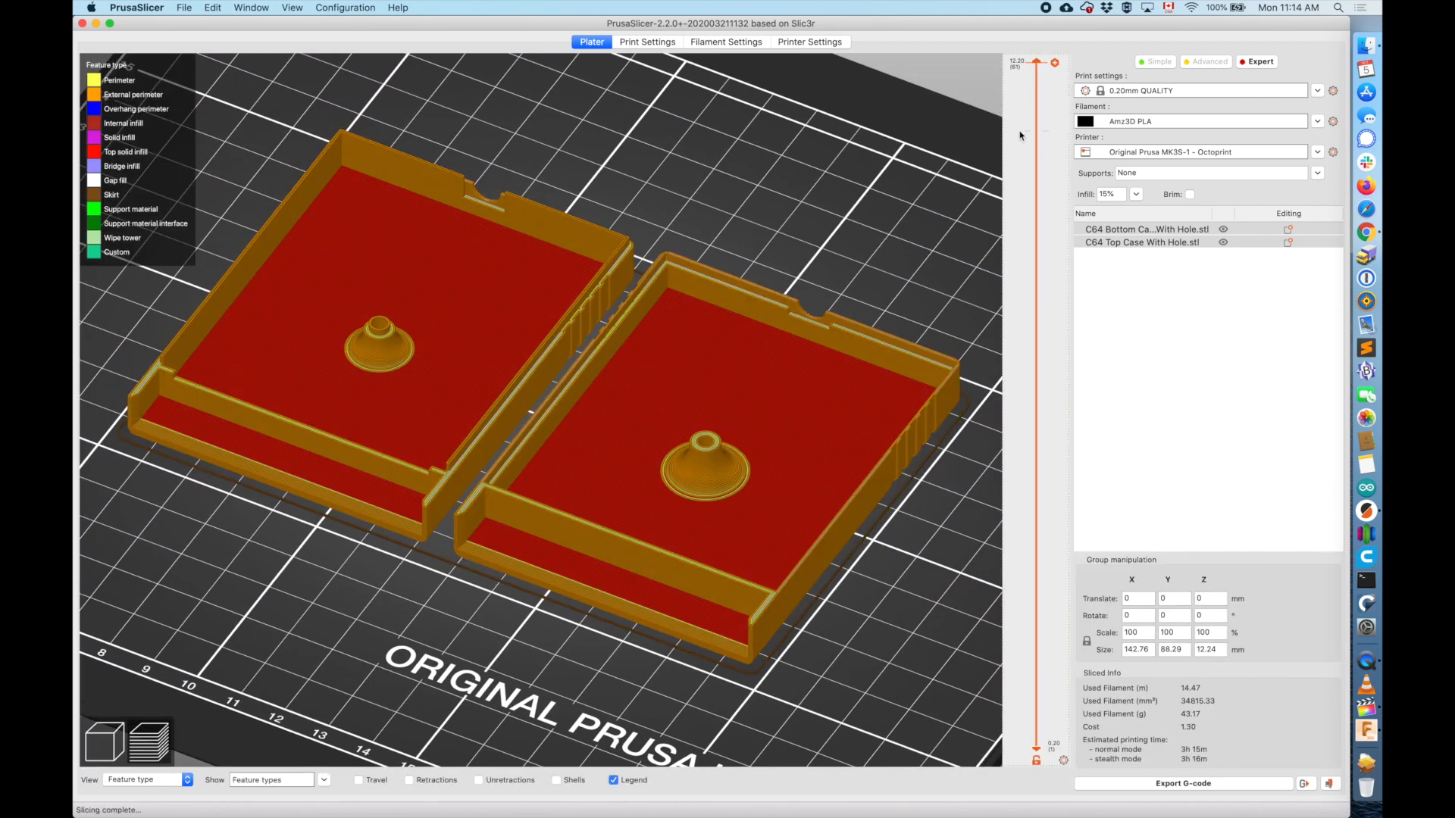
mouse_move(1037, 62)
left_mouse_down()
mouse_move(1039, 739)
mouse_move(1059, 722)
mouse_move(1055, 278)
left_mouse_up()
left_click_drag(1049, 173, 1047, 42)
- Send the G-code to the printer host under the suggested filename, with printing set to start after upload
left_click(1311, 786)
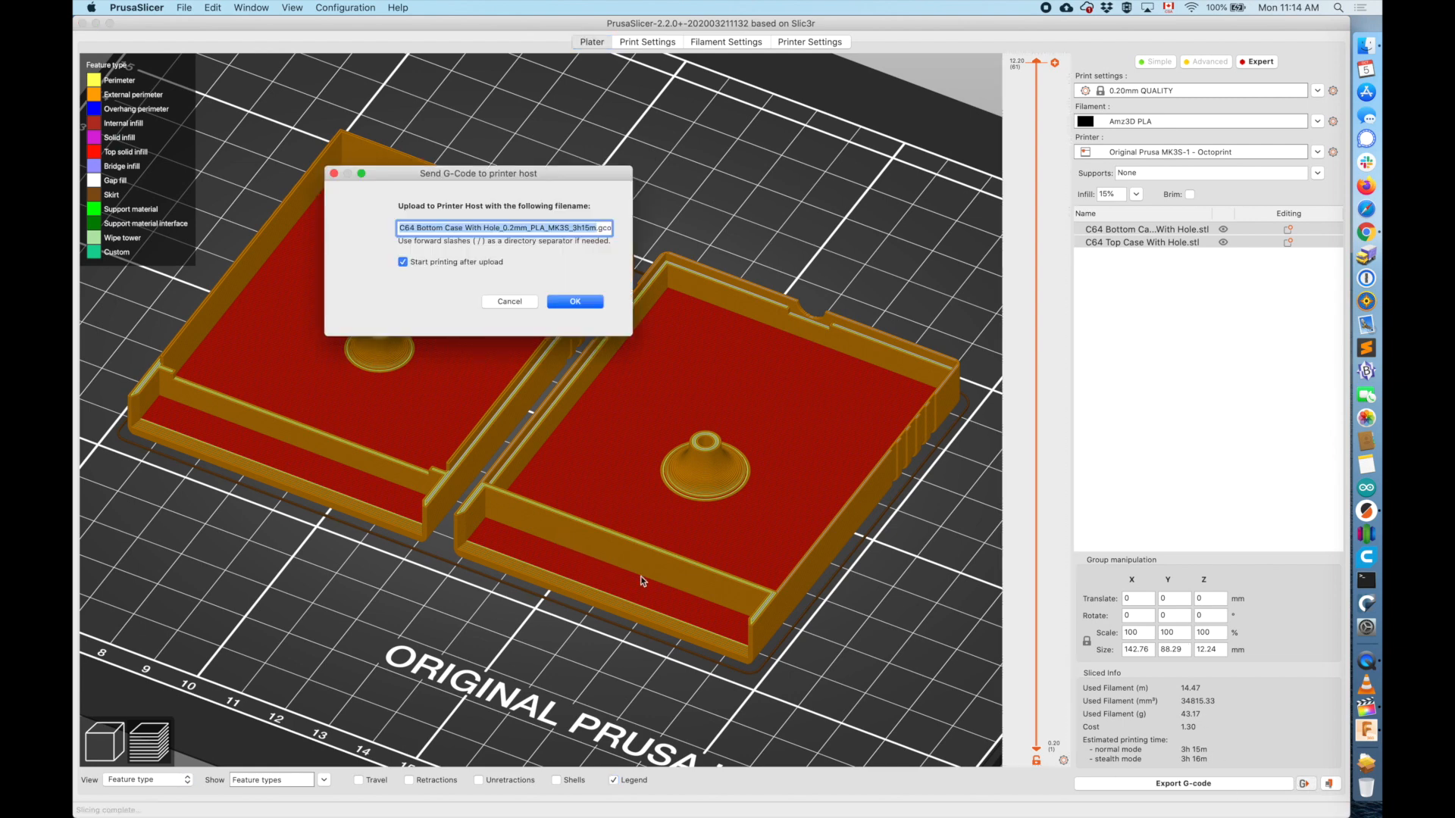
left_click(575, 302)
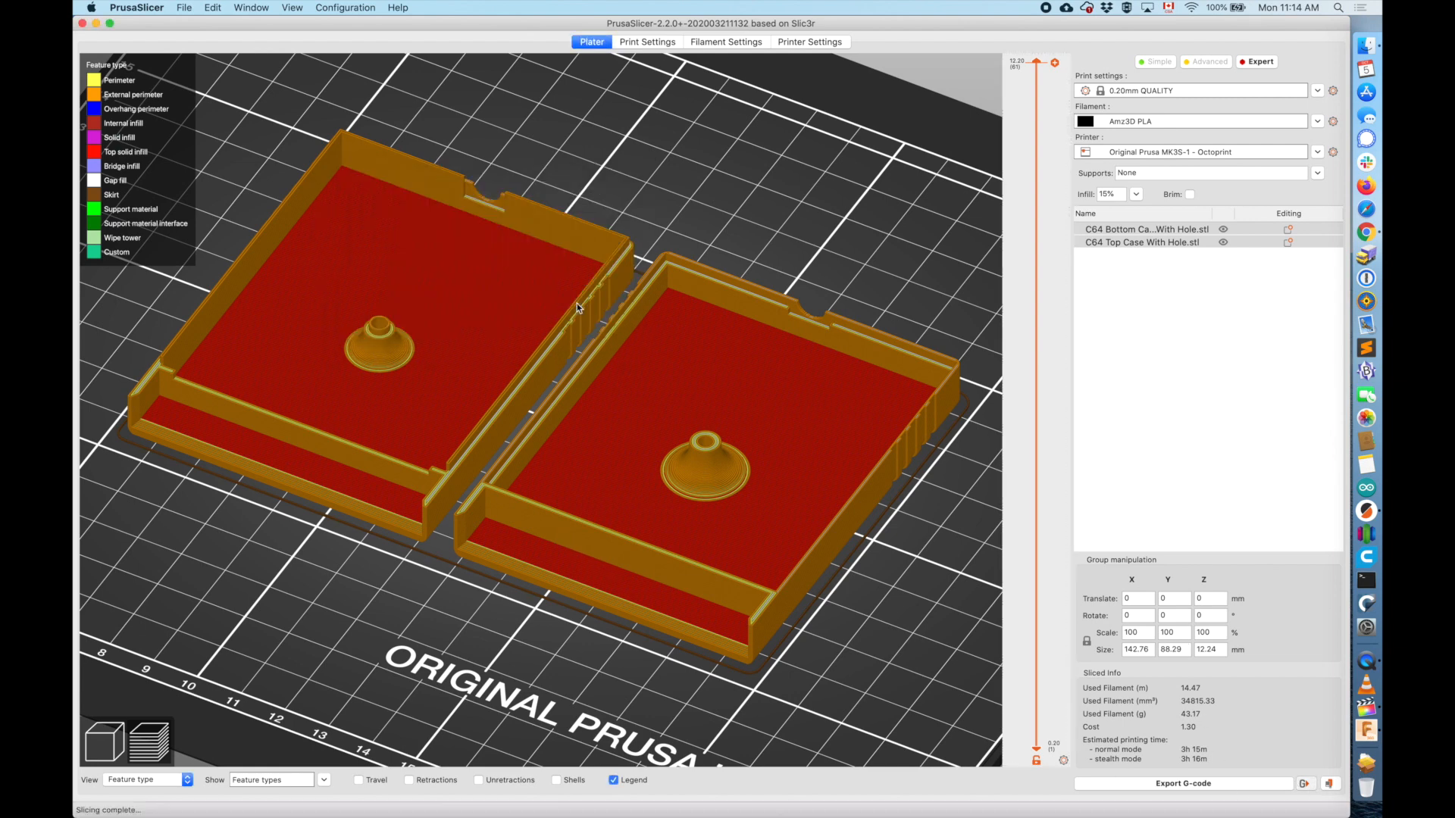